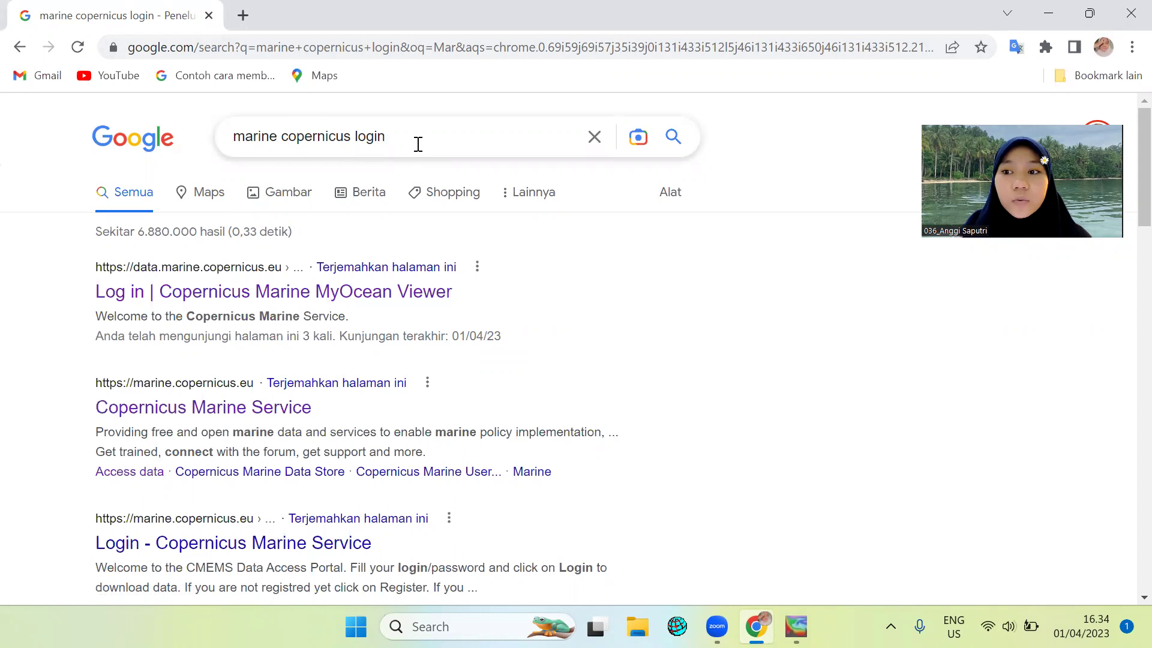
Open the Copernicus Marine Service site from the search results and go to its registration page.
click(414, 294)
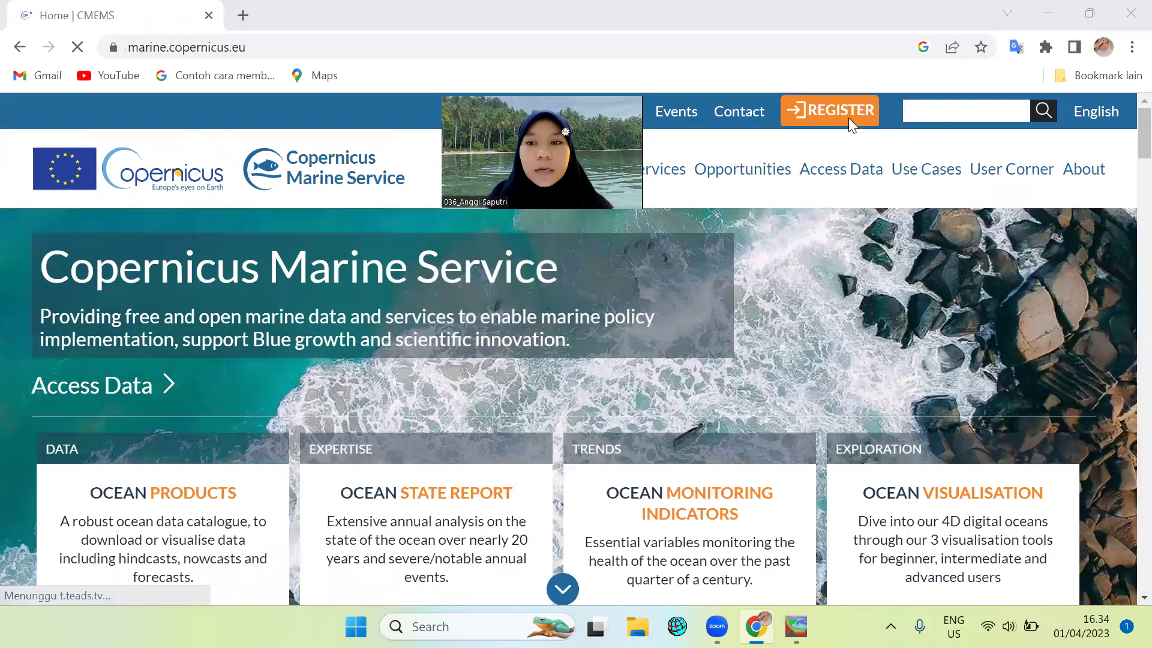
click(849, 118)
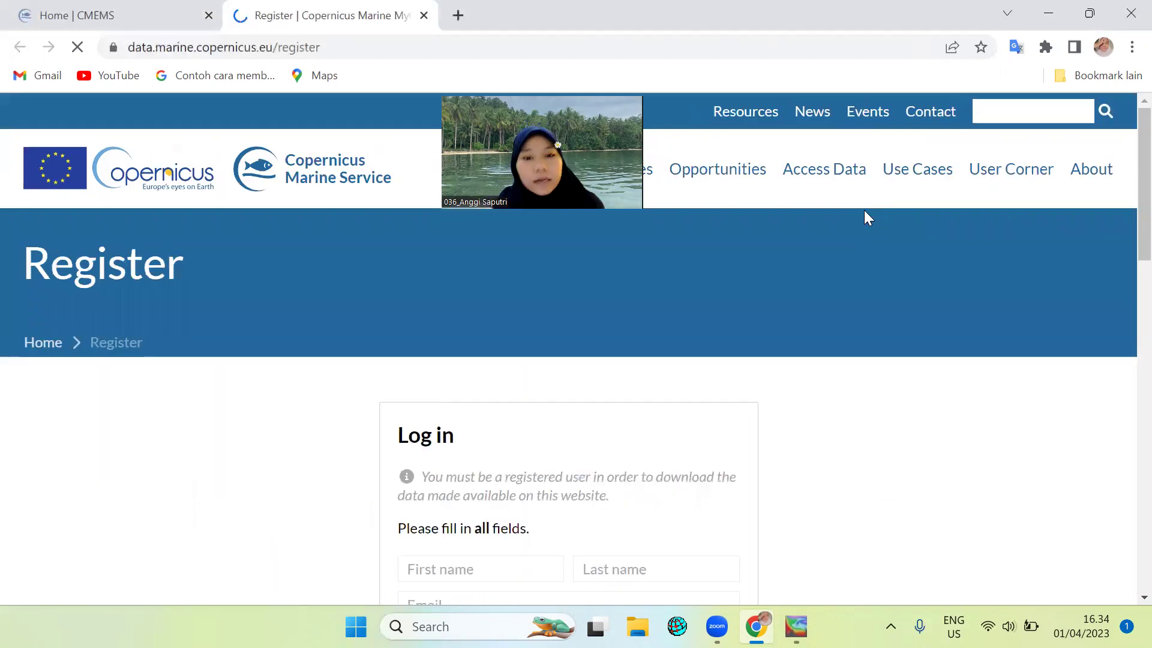
scroll(814, 300, down, 5)
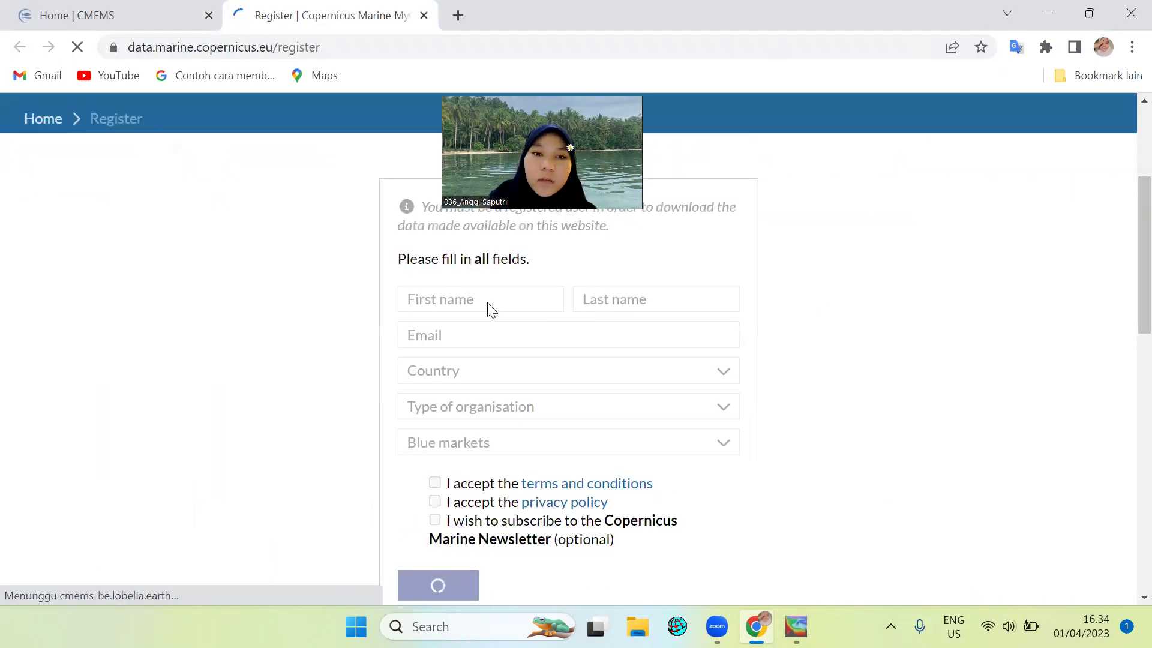
scroll(540, 311, down, 3)
scroll(591, 345, up, 5)
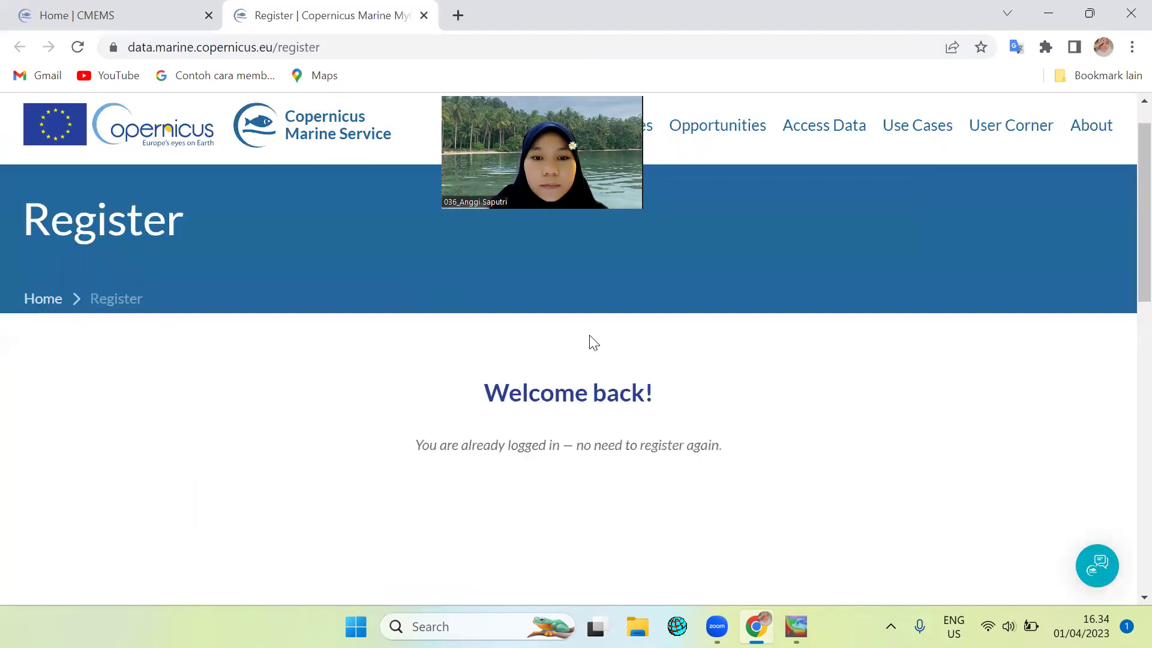
scroll(848, 230, up, 1)
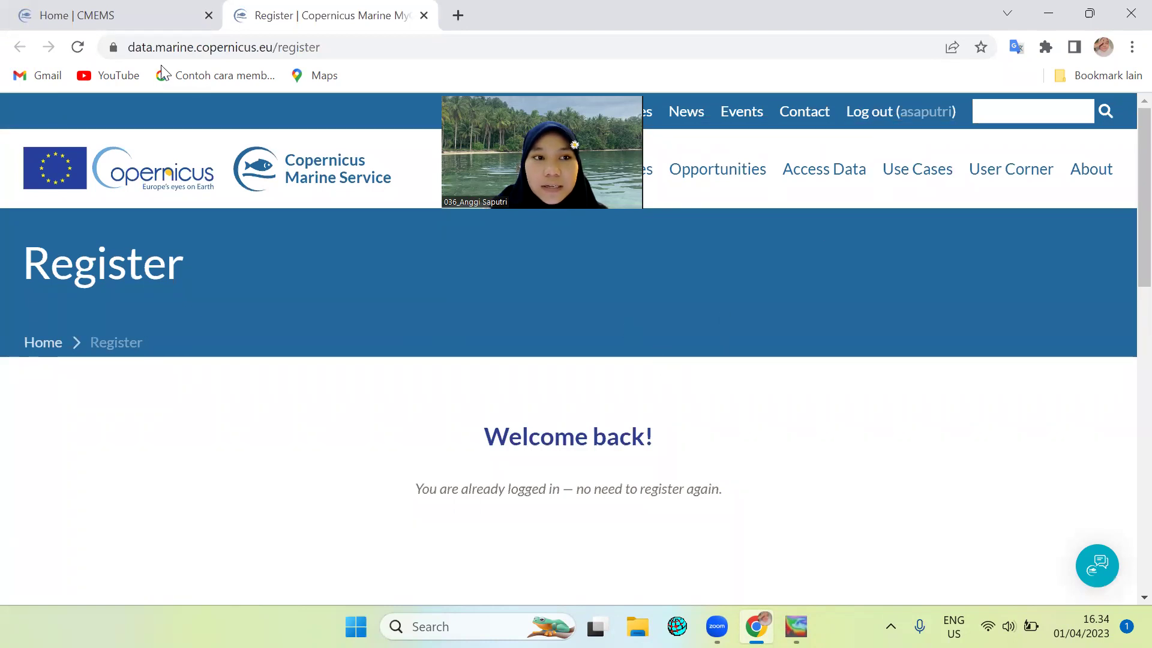
Try reopening the registration form from the home page, and close the surplus registration and home pages.
click(423, 15)
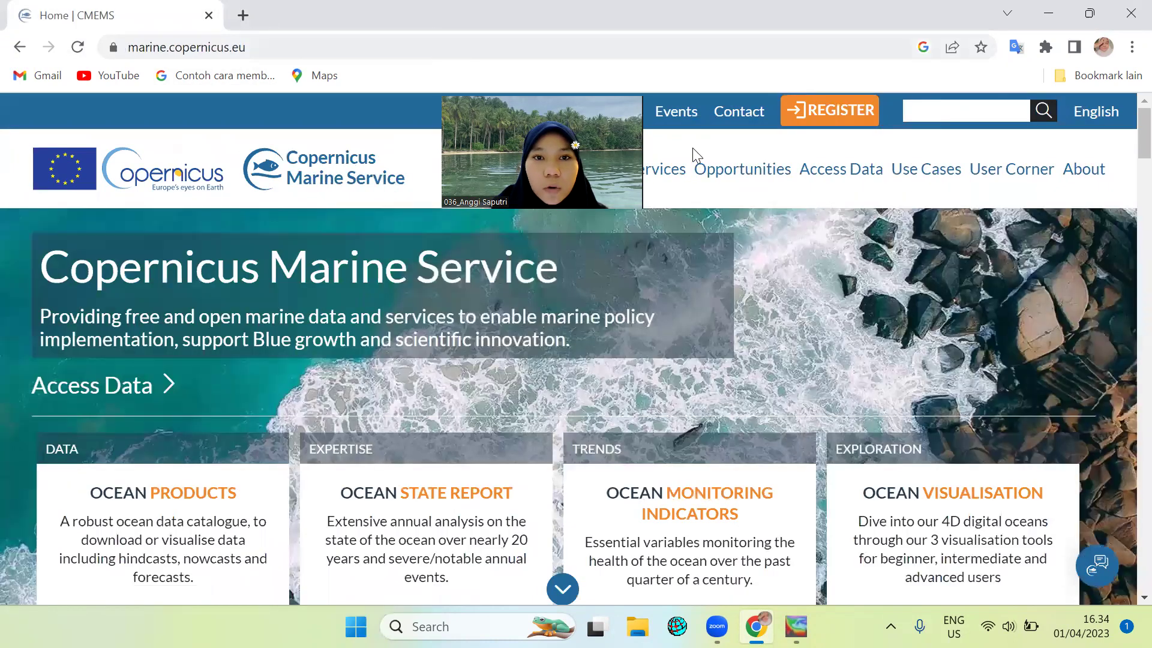
click(793, 129)
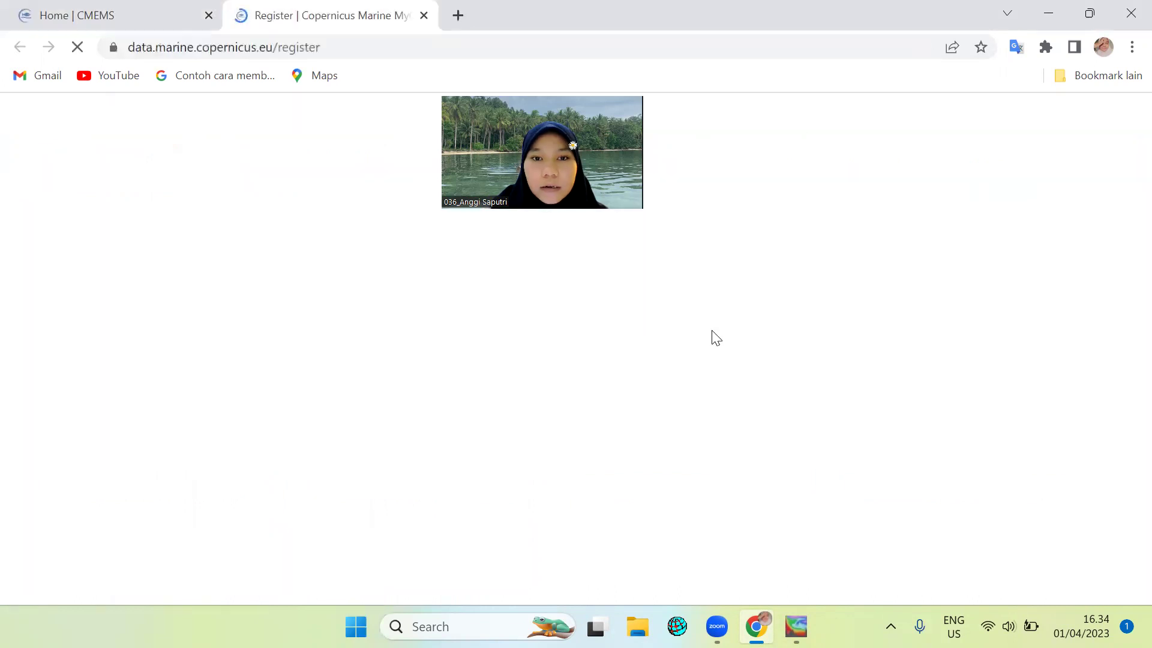
scroll(714, 339, down, 3)
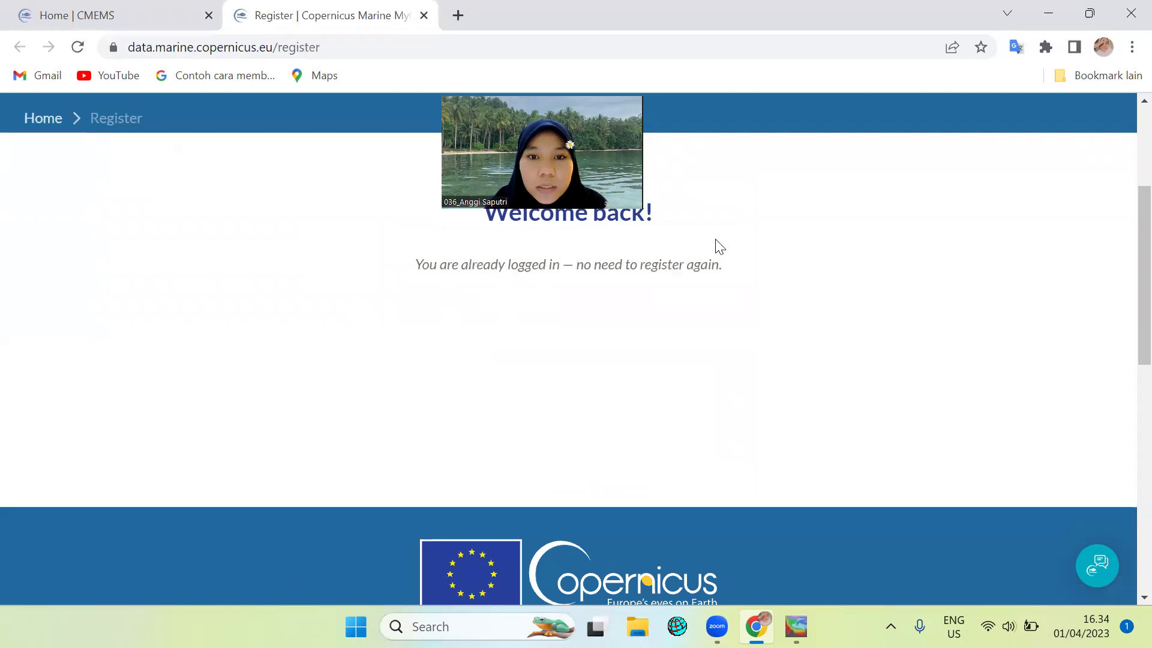
click(109, 18)
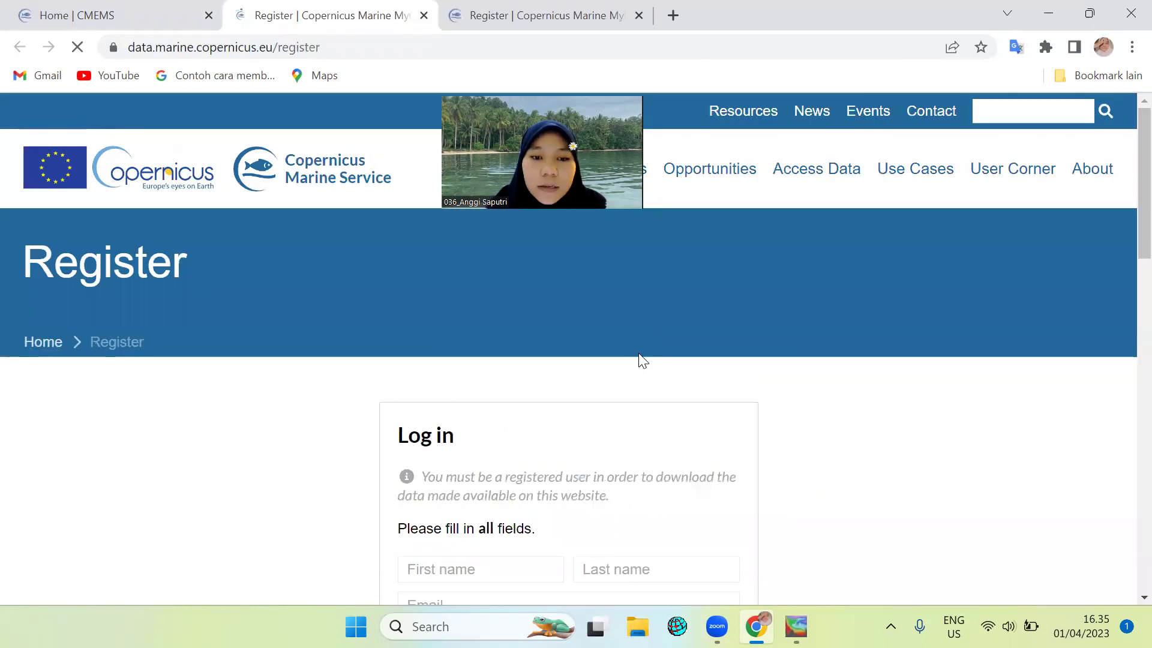
scroll(641, 362, down, 3)
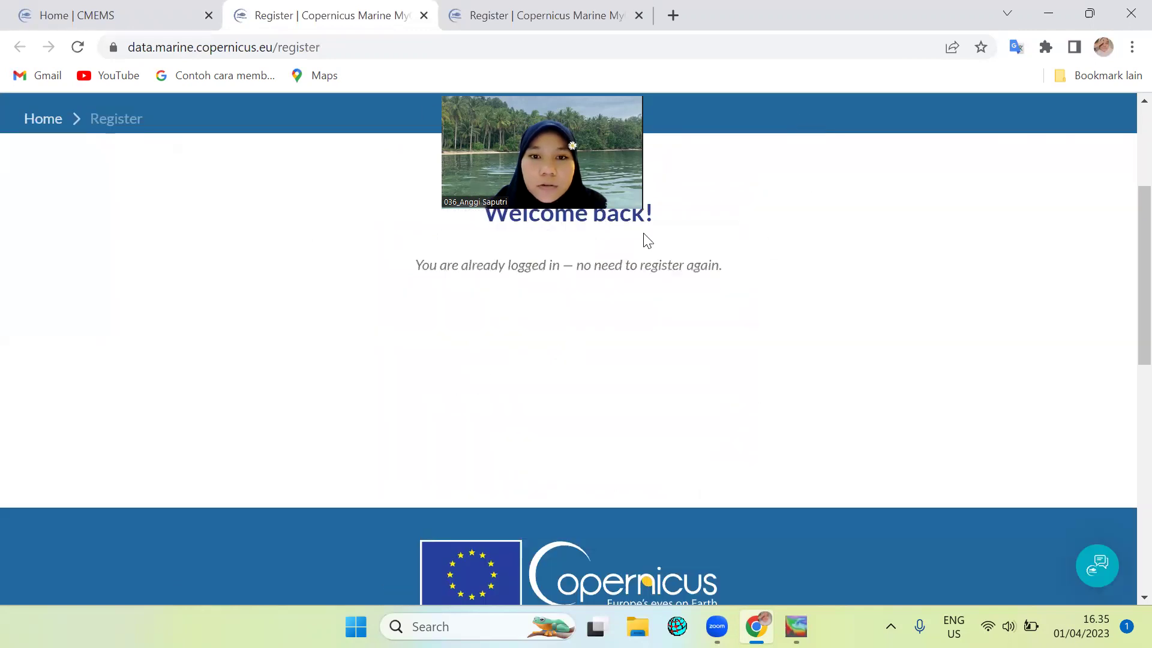
click(159, 13)
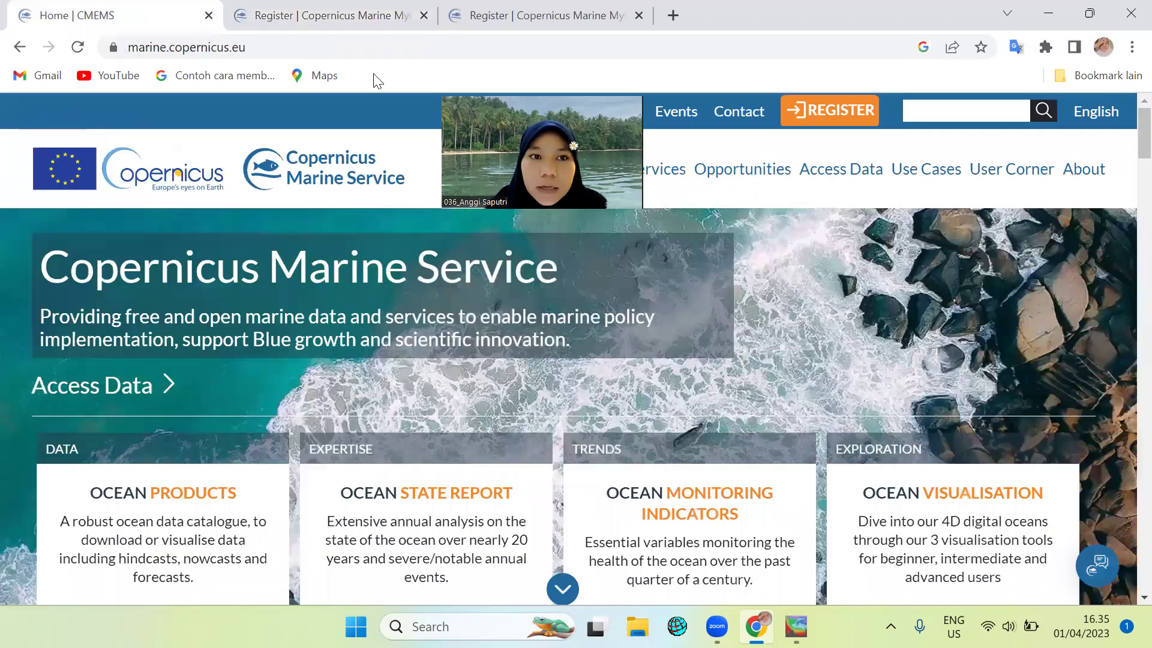
click(837, 109)
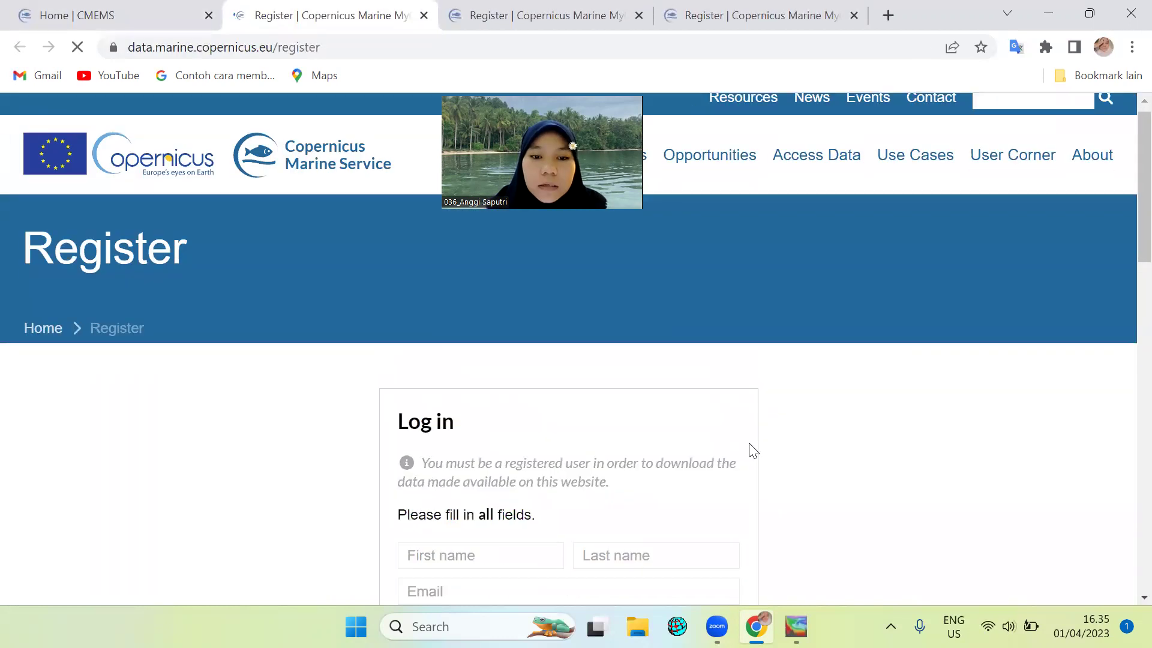
scroll(750, 449, down, 4)
scroll(447, 438, down, 2)
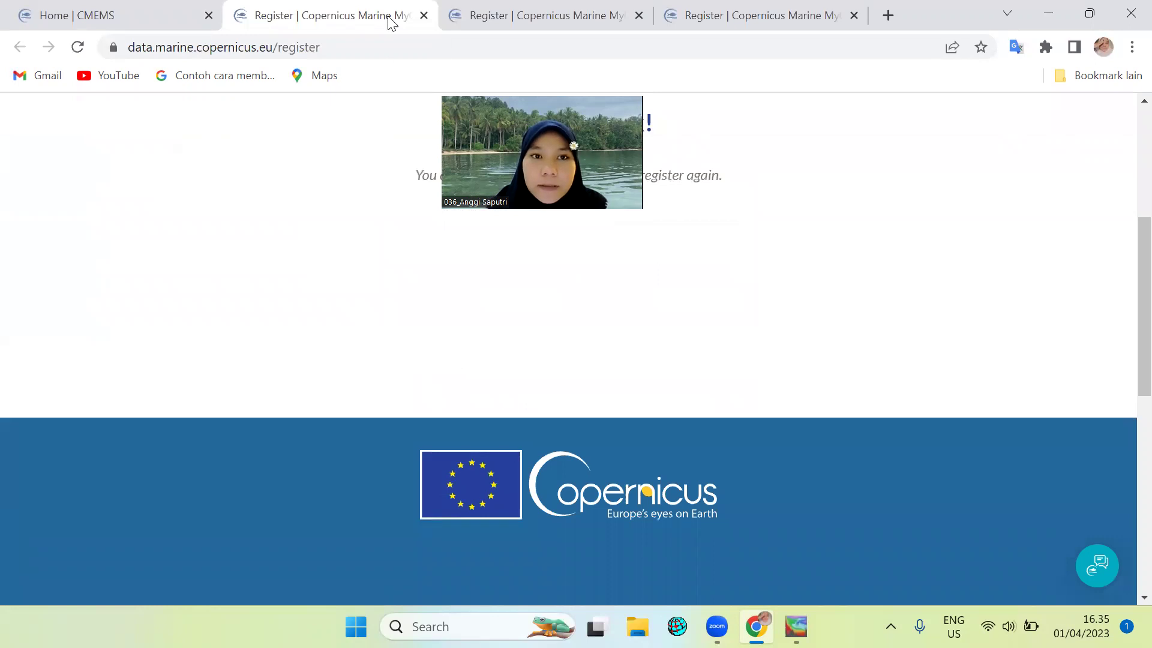
click(423, 16)
click(423, 16)
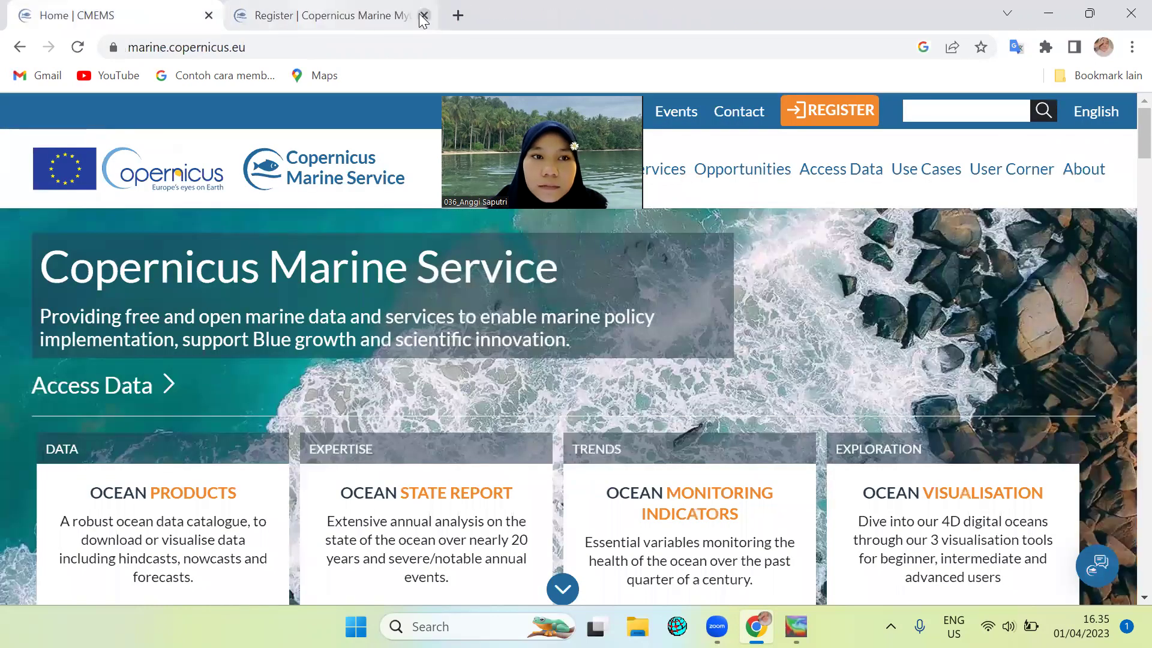
click(209, 15)
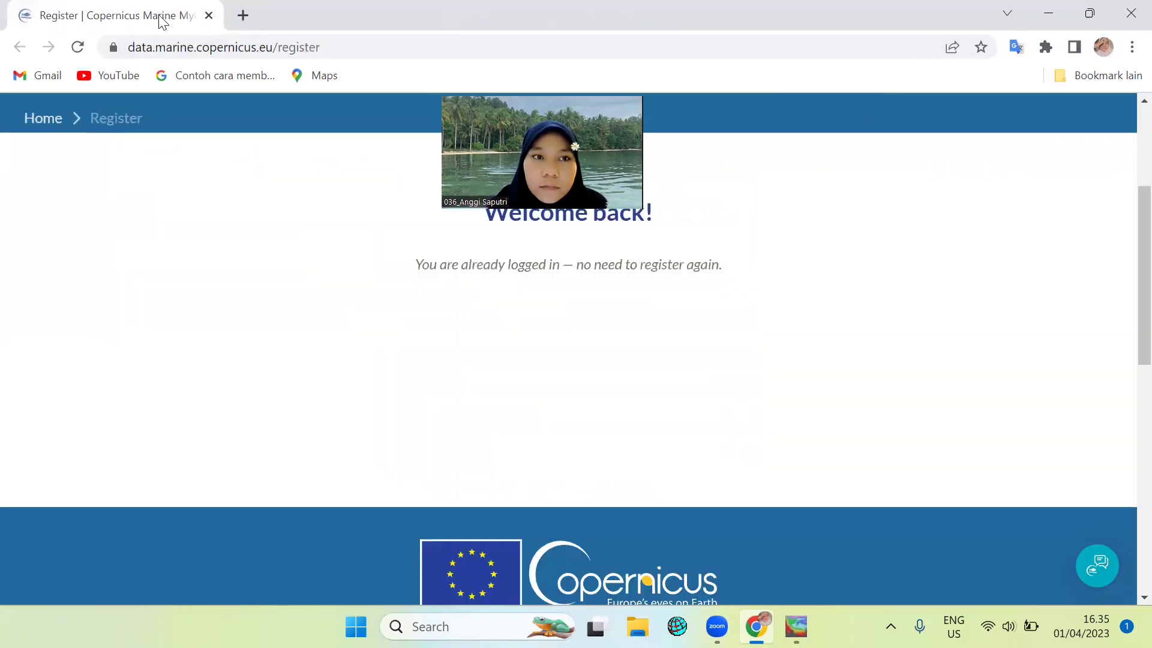
Return from the registration page to the Copernicus Marine Service home page.
scroll(404, 340, up, 4)
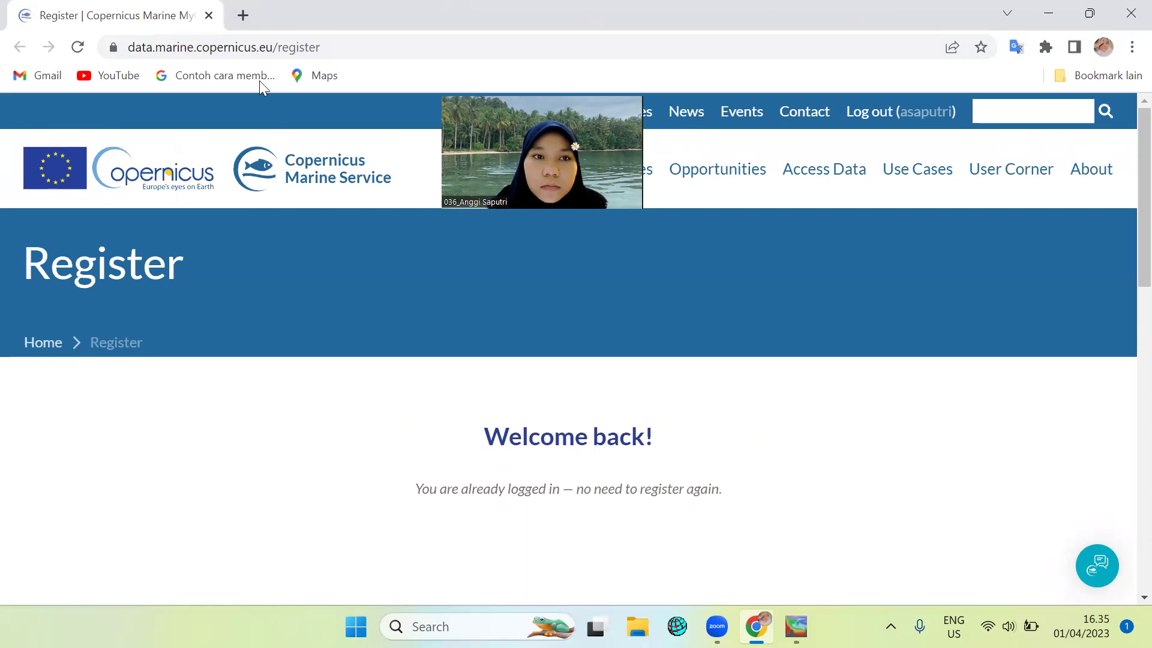
scroll(408, 440, down, 3)
scroll(414, 432, up, 3)
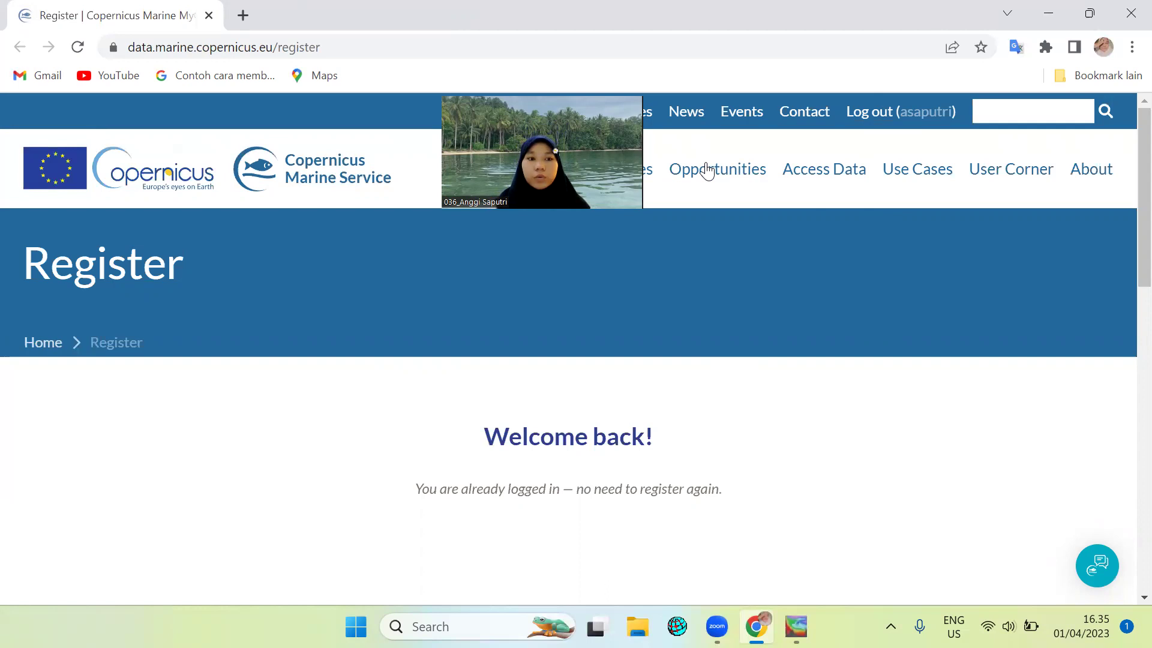
click(53, 343)
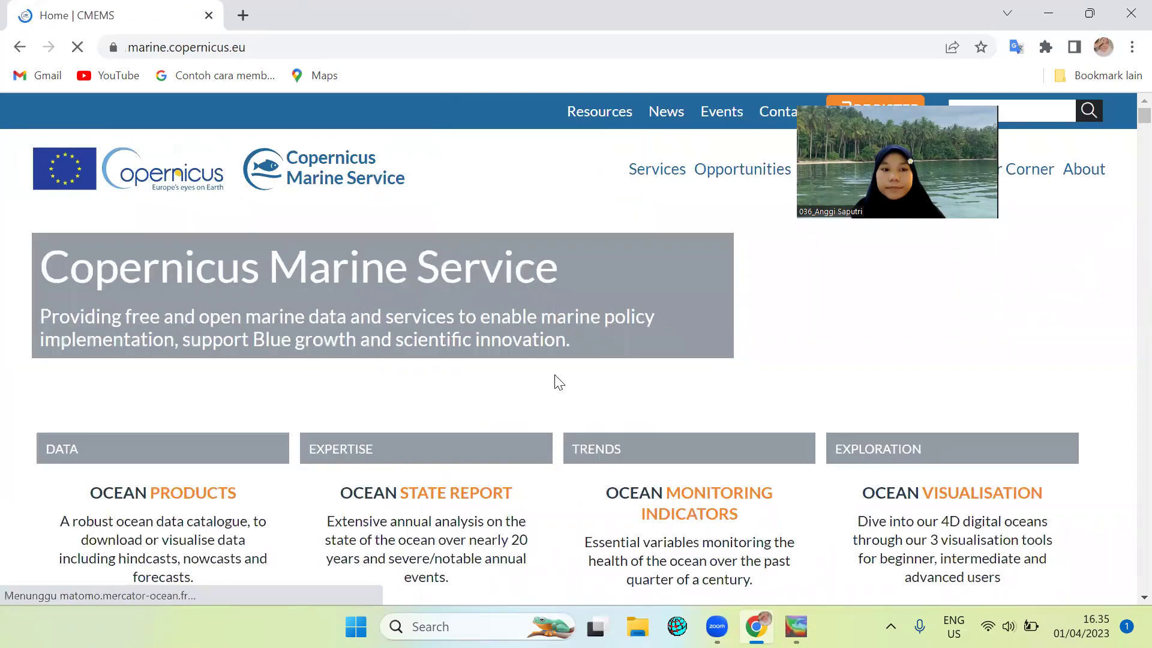
scroll(555, 375, down, 3)
scroll(557, 378, up, 3)
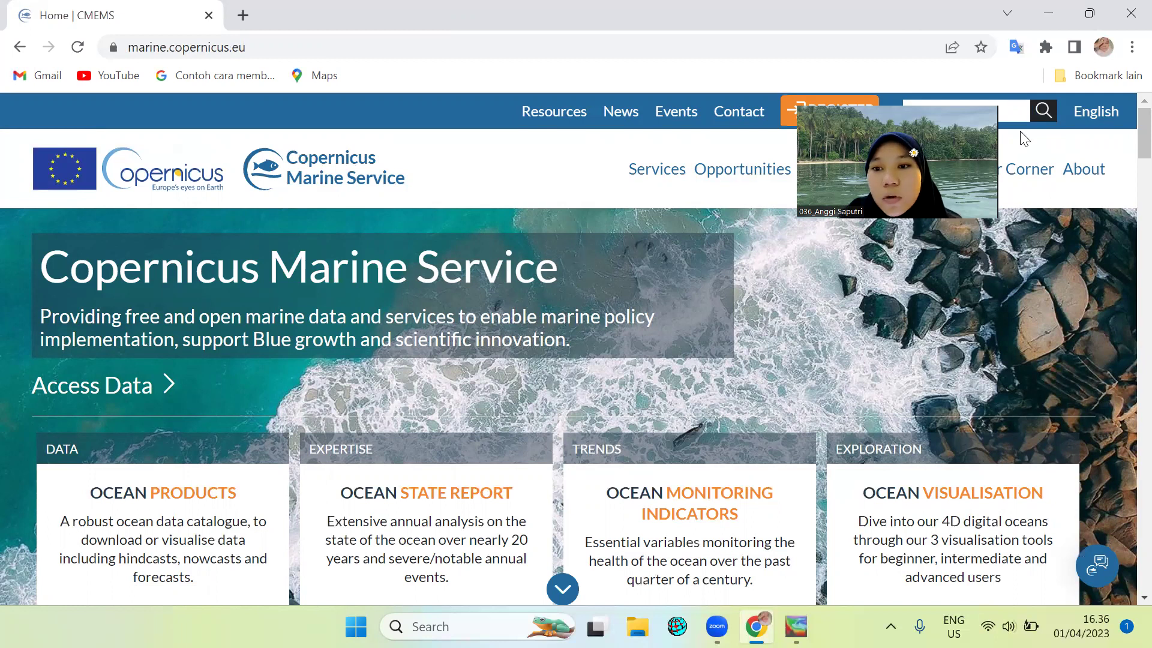
Open the Ocean Products catalogue in the Copernicus Marine Data Store.
drag(953, 149, 704, 188)
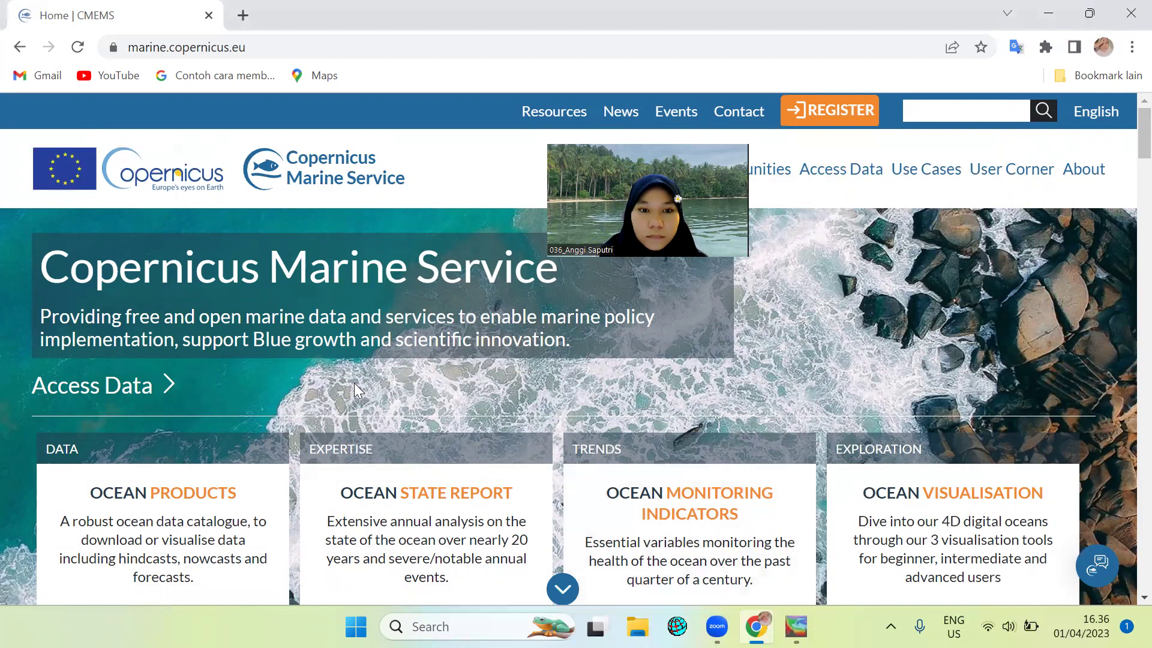
scroll(355, 387, down, 3)
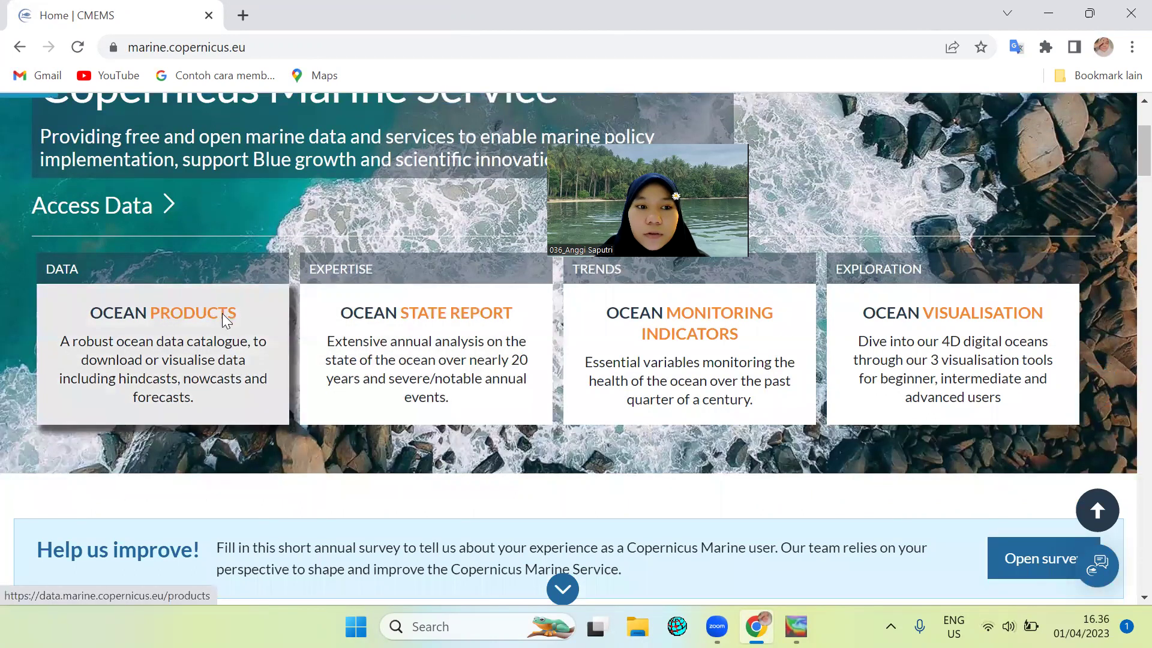
click(223, 322)
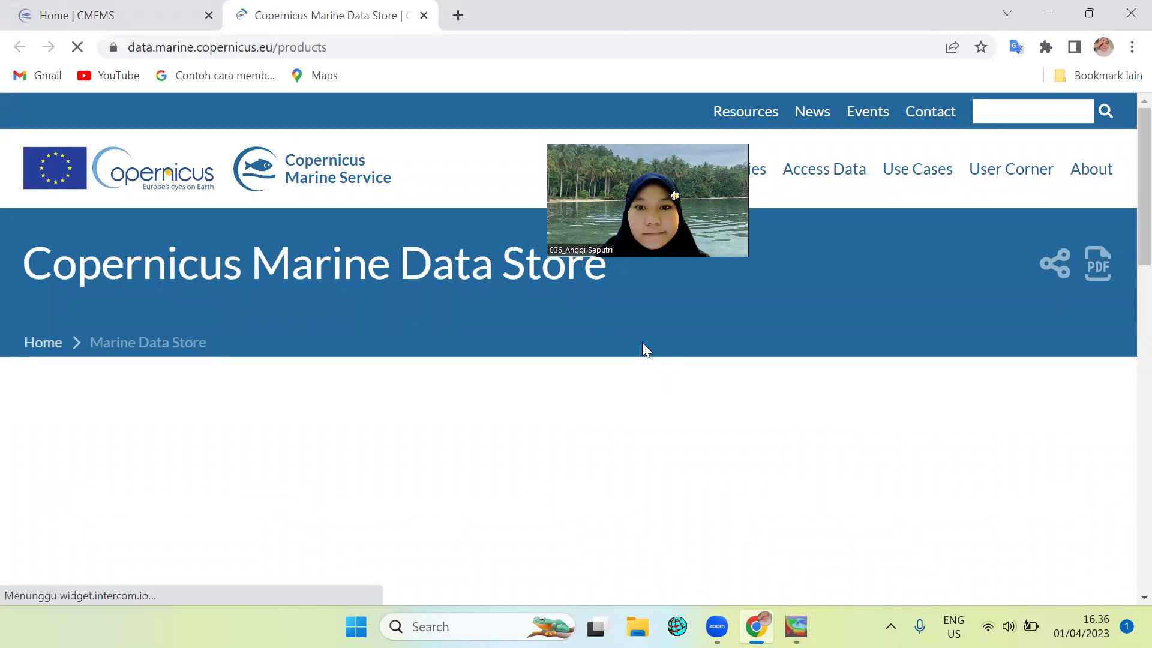
scroll(643, 344, down, 1)
scroll(643, 344, down, 1)
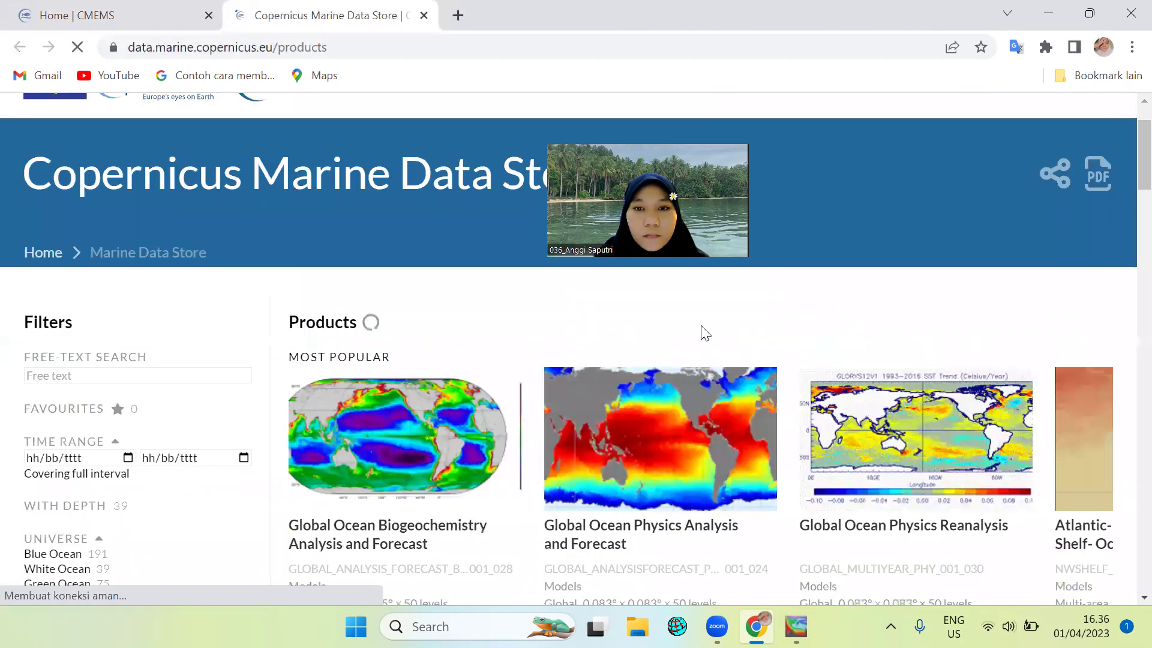
scroll(894, 298, up, 2)
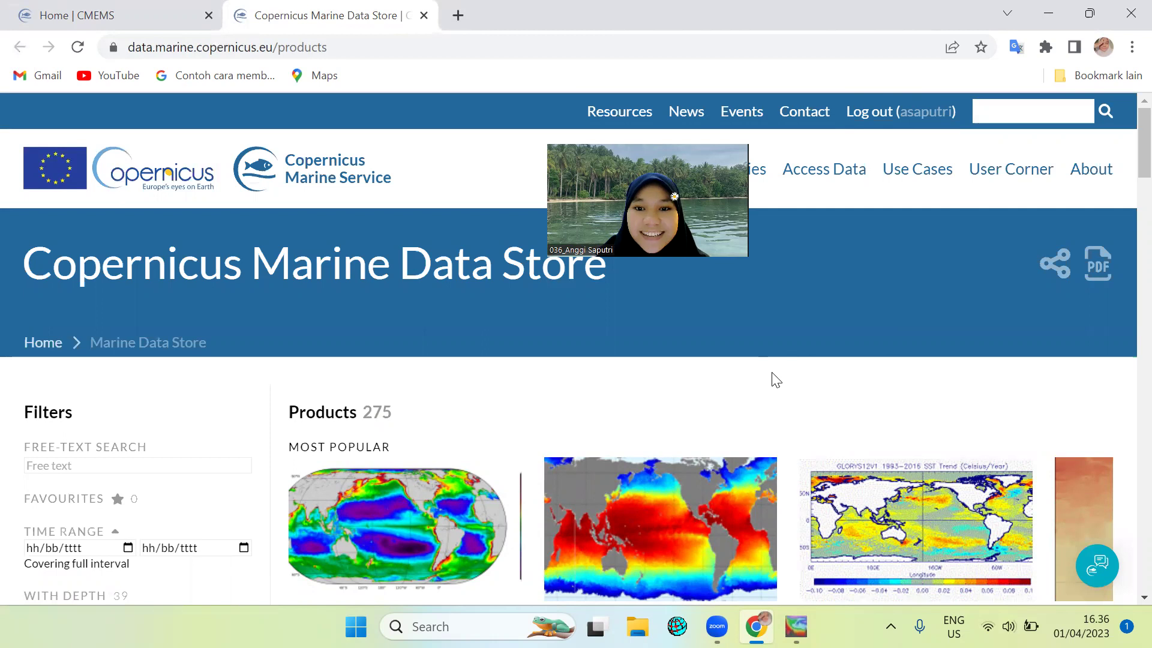
Open the Global Ocean Physics Analysis and Forecast product and show its data access services.
scroll(773, 378, down, 1)
scroll(713, 360, down, 2)
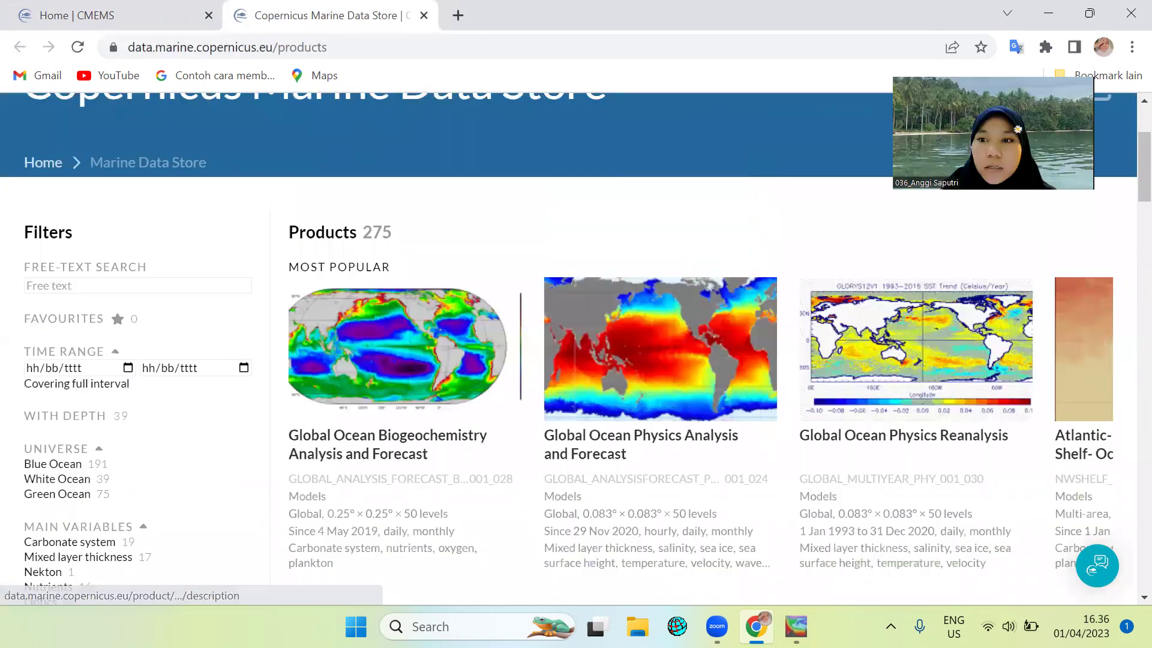
click(594, 457)
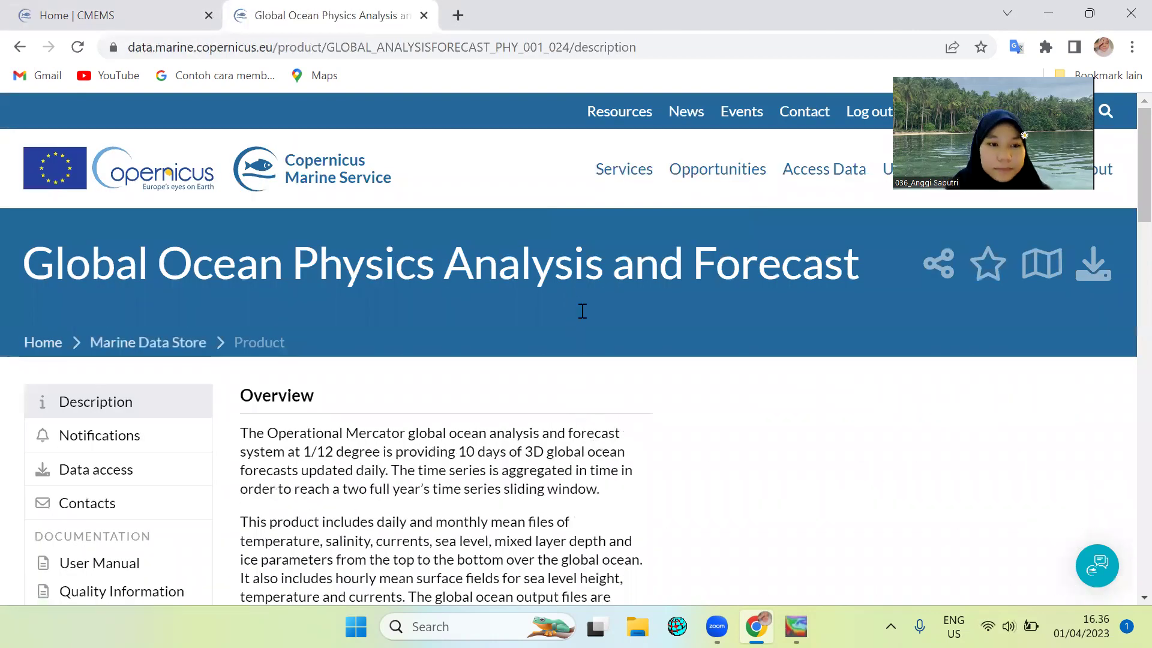
scroll(108, 273, down, 3)
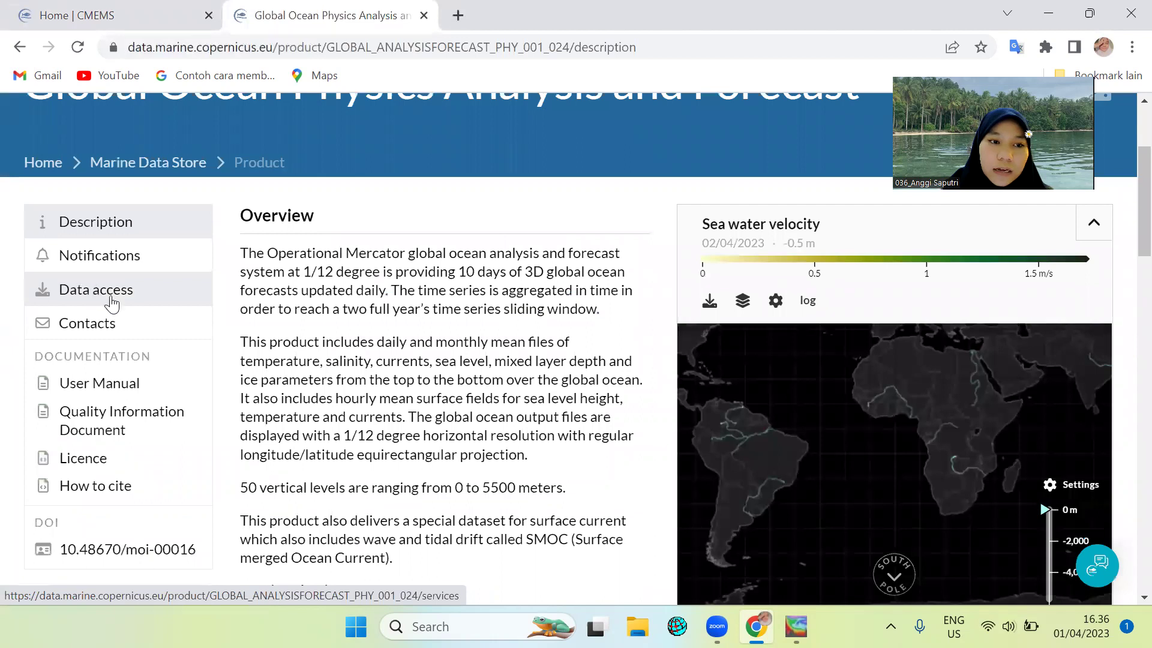
click(144, 292)
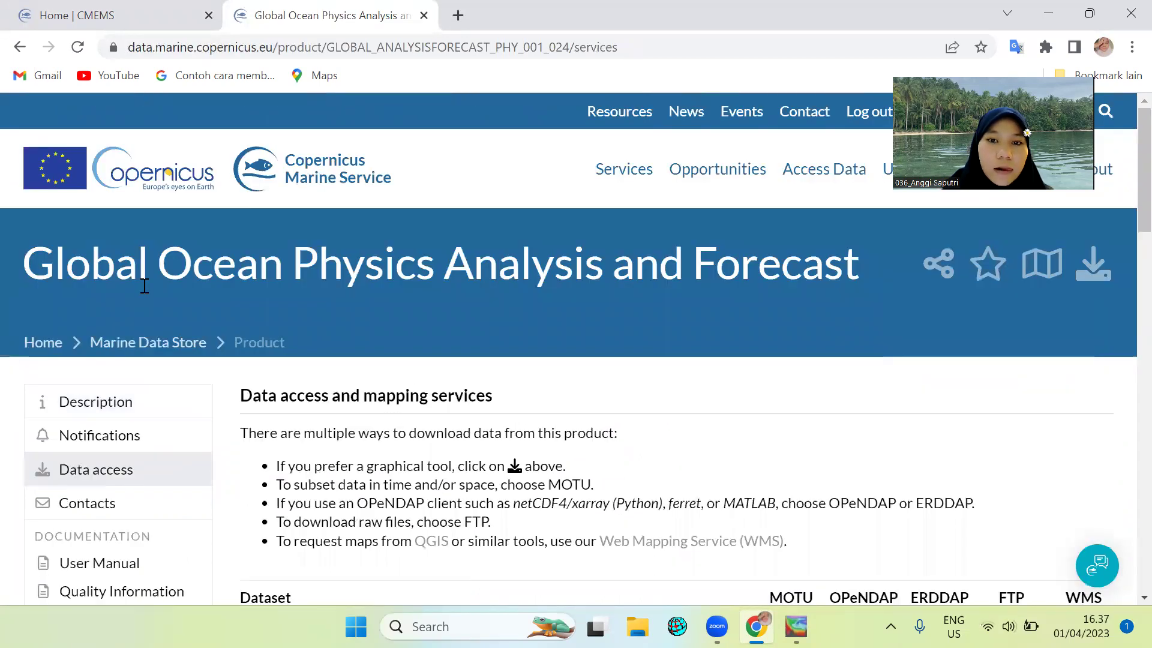
Open the MOTU download page for the dataset cmems_mod_glo_phy_anfc_0.083deg_PT1H-m.
scroll(502, 334, down, 5)
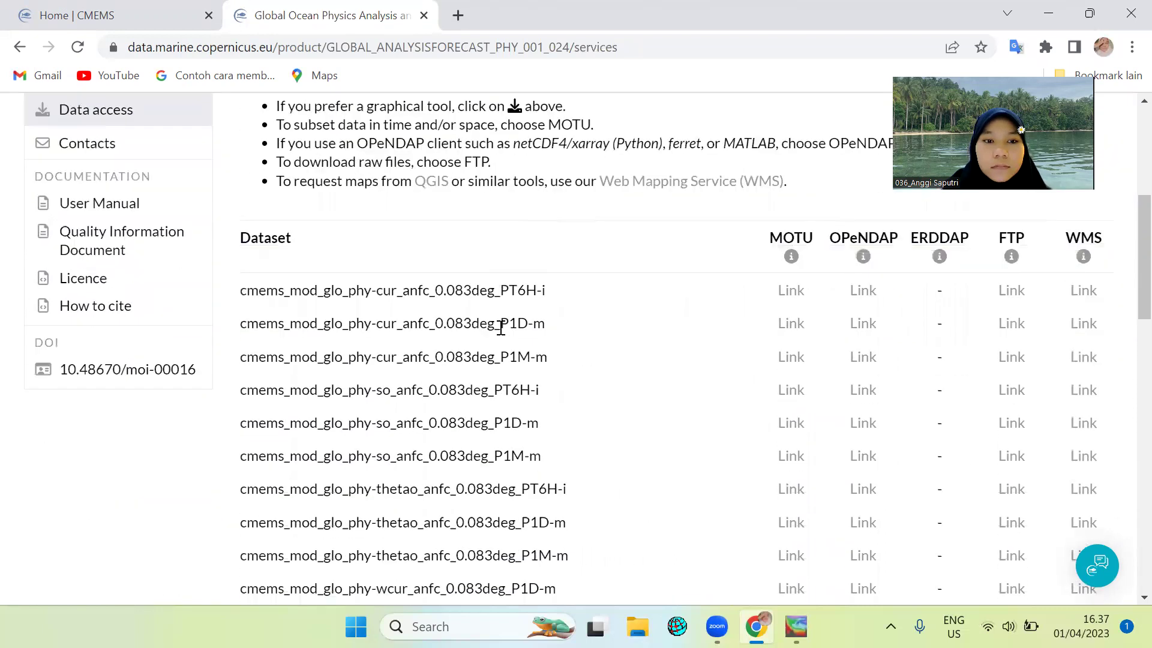
scroll(563, 269, down, 6)
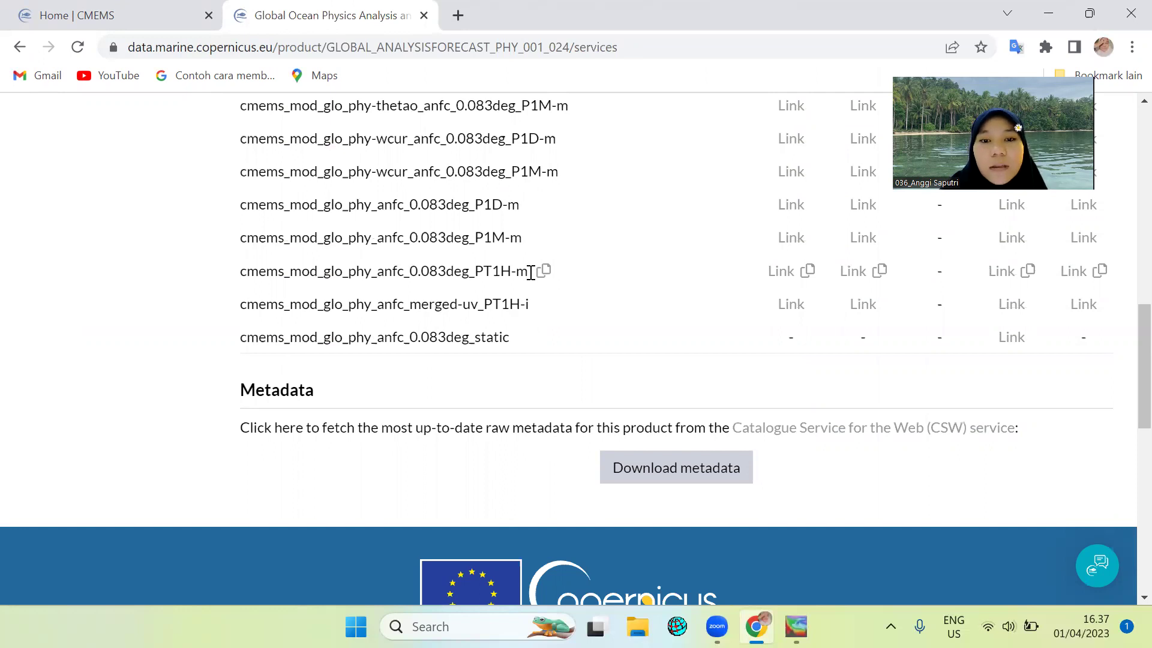
click(782, 272)
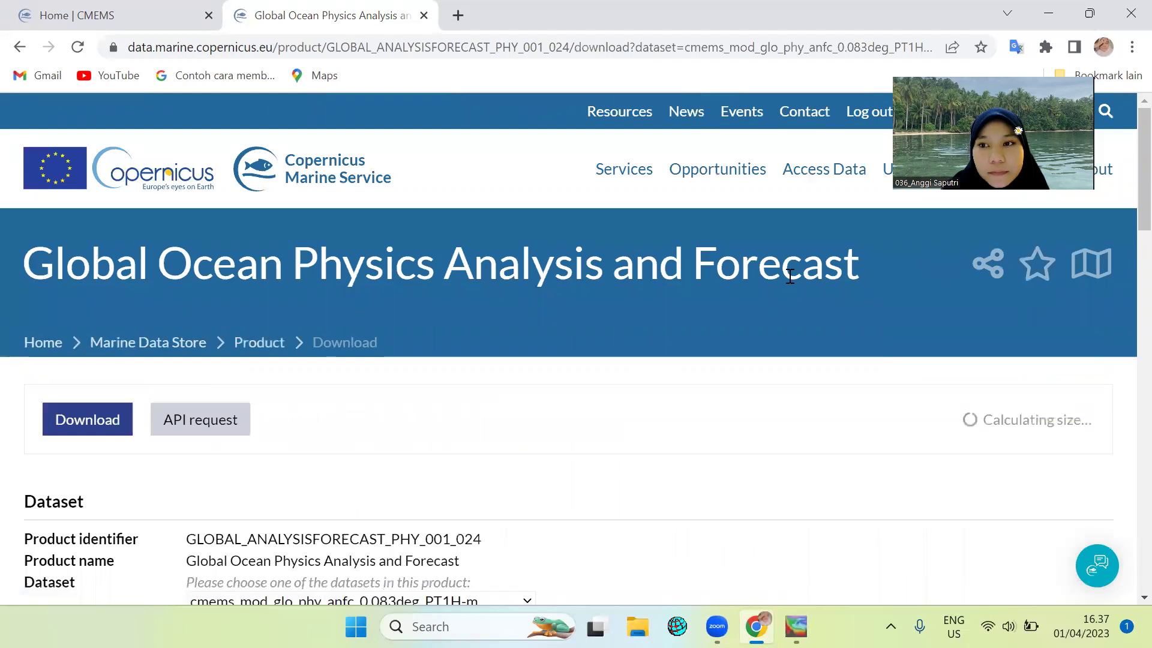
Exclude sea water salinity and sea water potential temperature from the dataset variables selected for download.
scroll(763, 272, down, 3)
scroll(288, 327, down, 3)
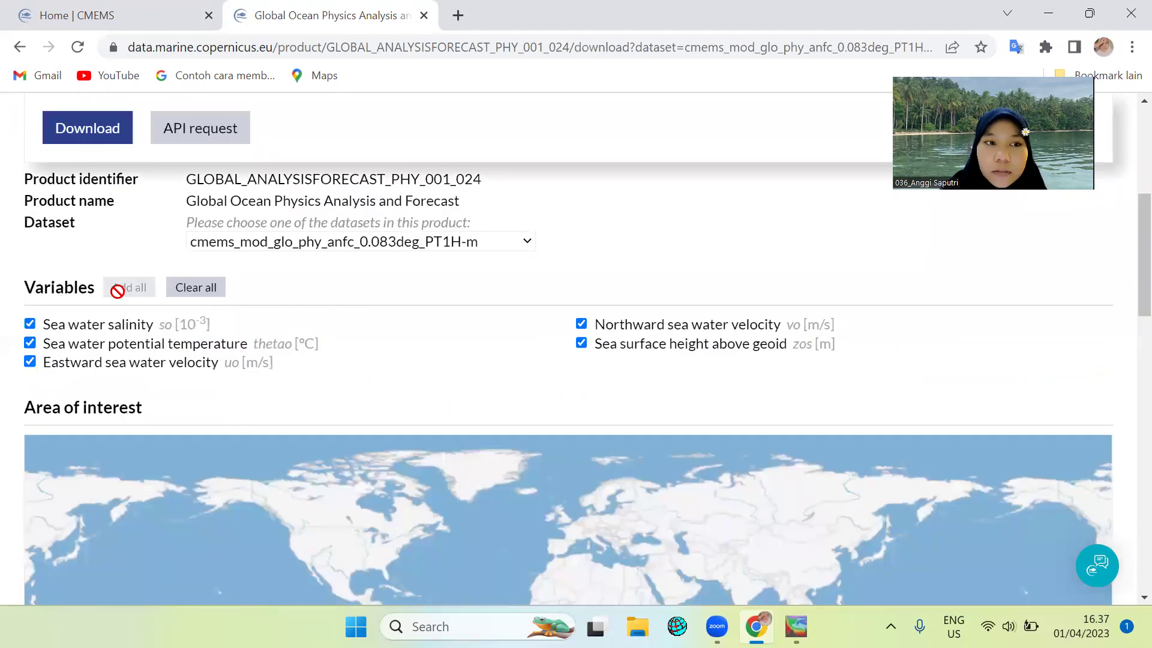
scroll(150, 303, up, 6)
scroll(58, 326, down, 3)
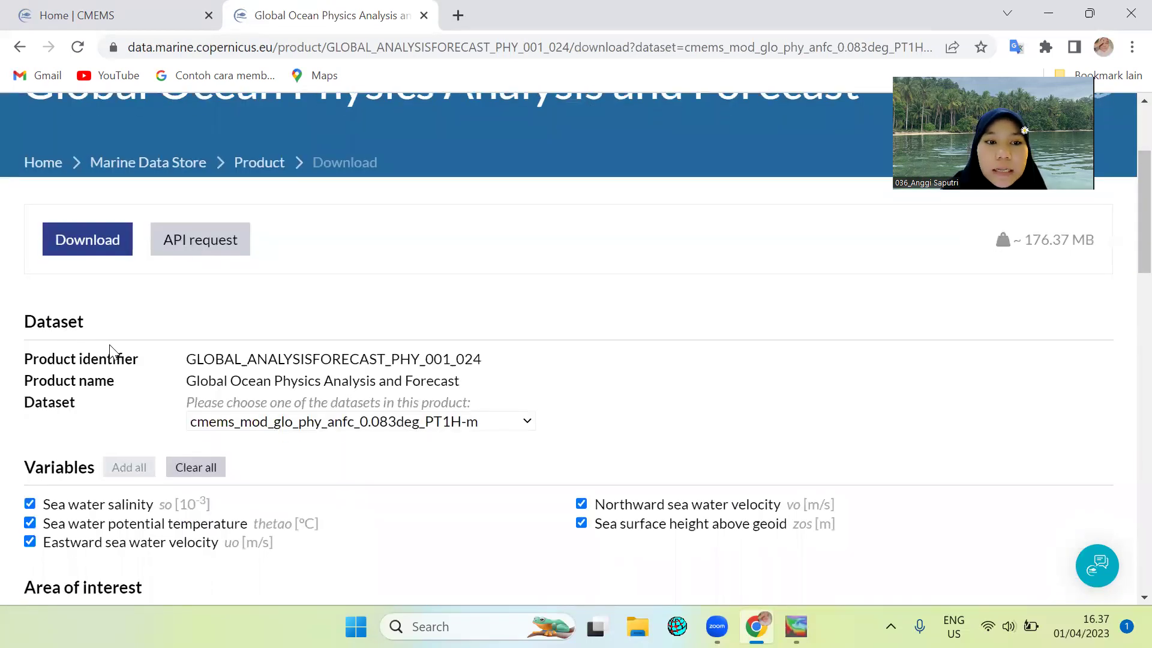
scroll(116, 348, down, 3)
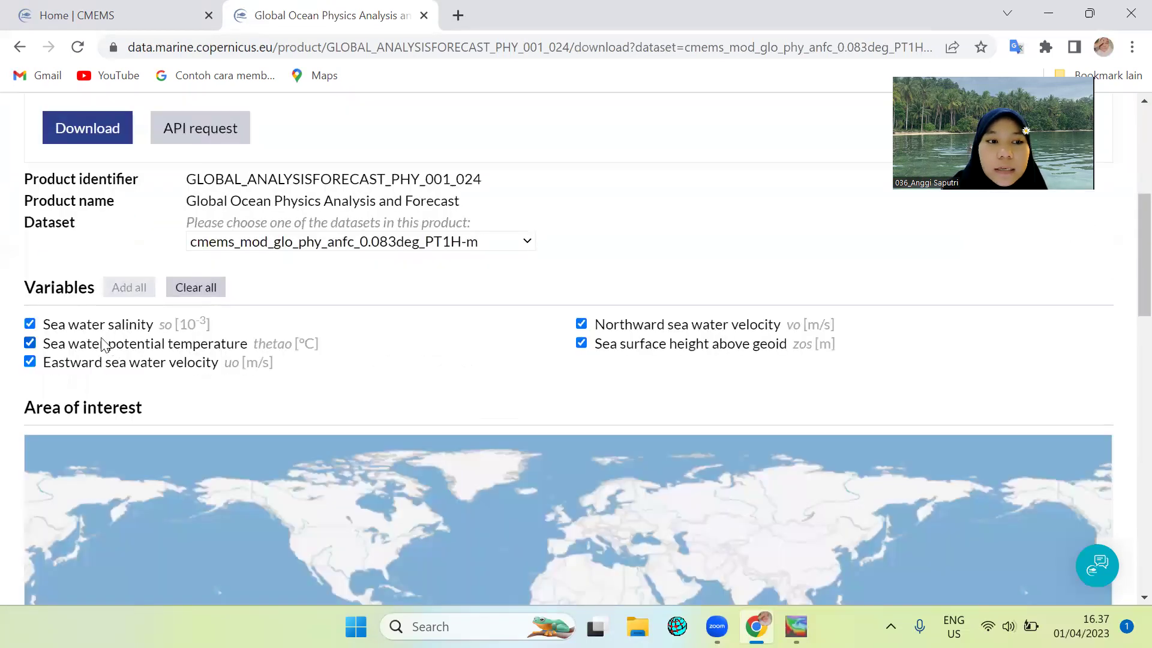
click(31, 323)
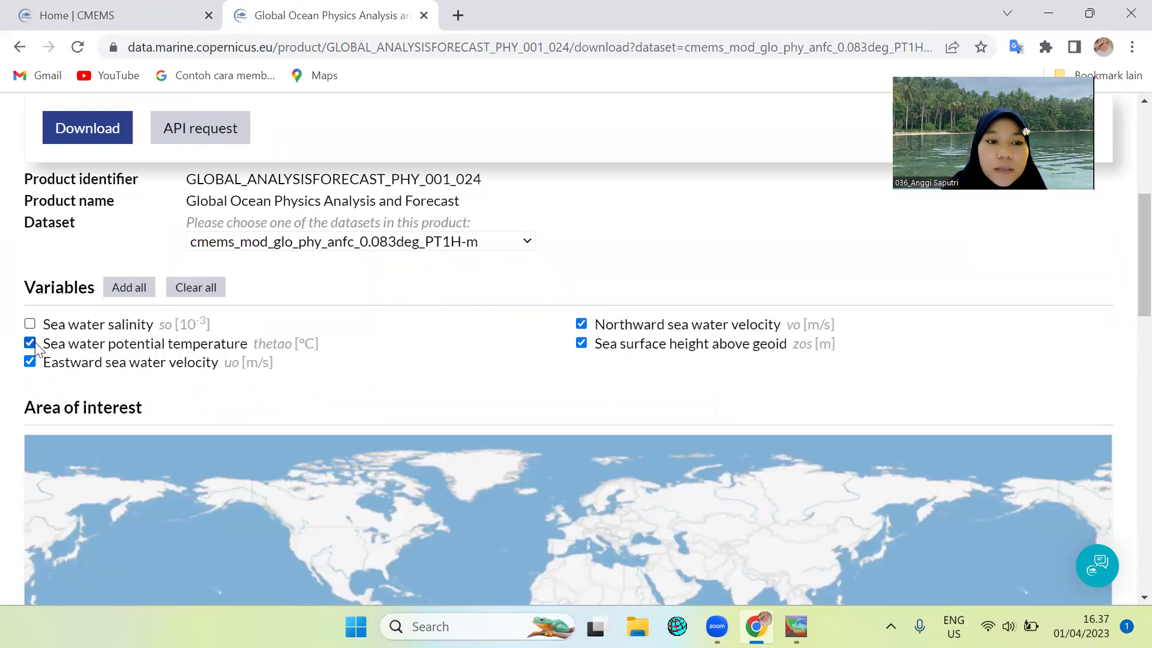
click(33, 344)
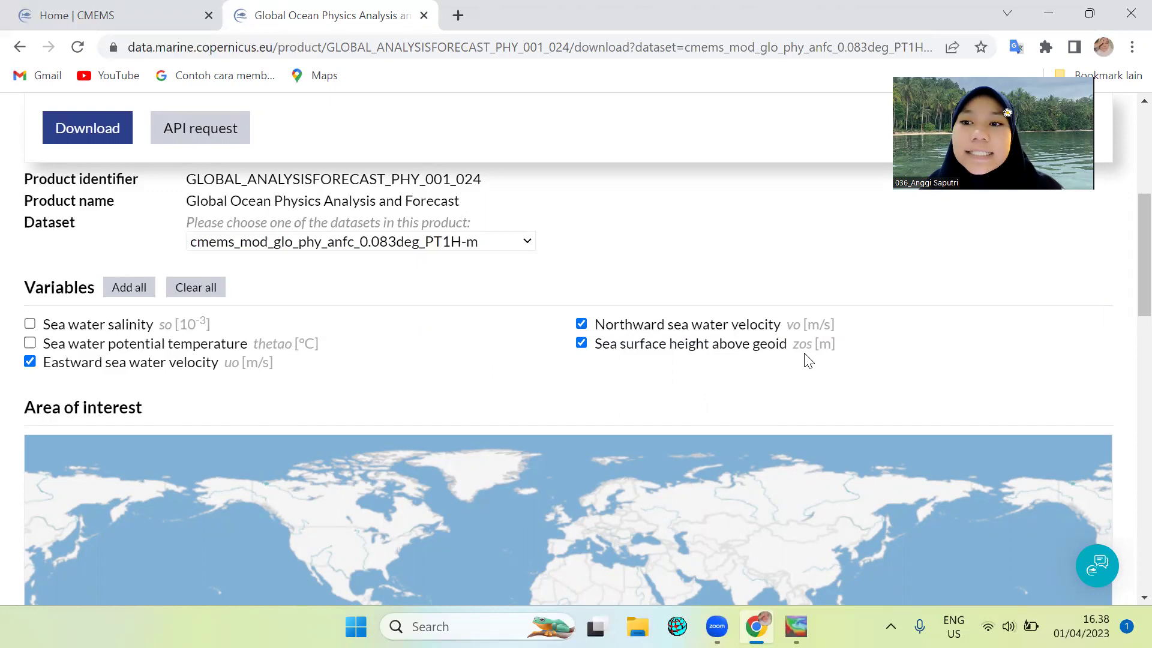
Examine the area of interest map, its N, W, E and S coordinate limits and the date range settings.
scroll(834, 309, down, 1)
scroll(827, 280, down, 2)
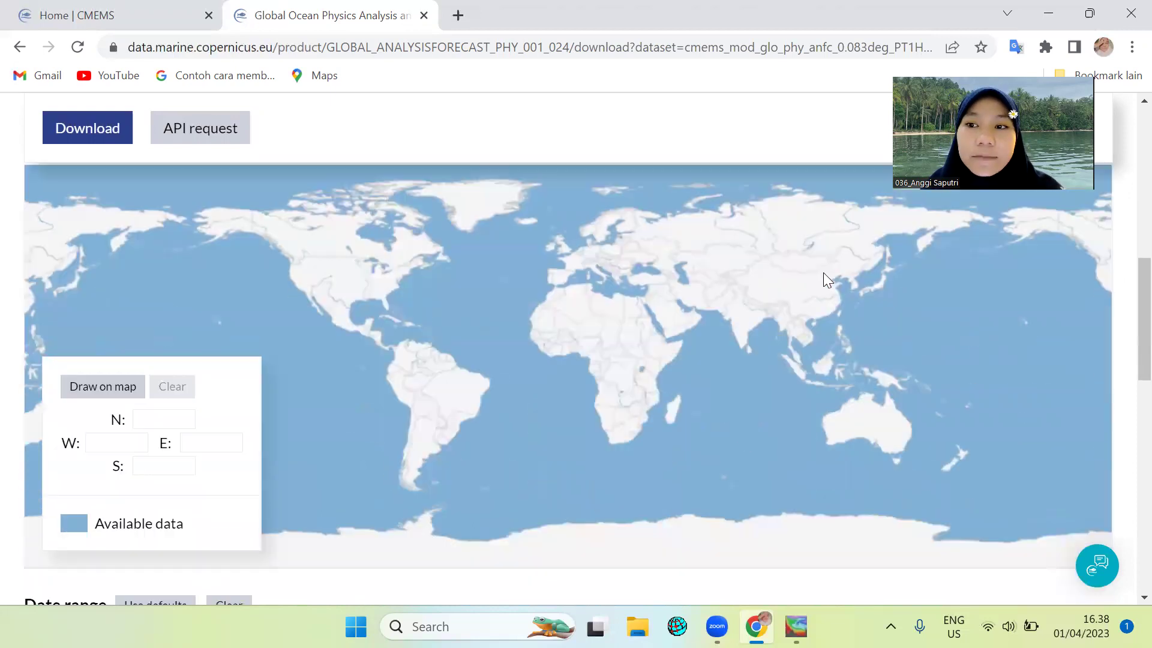
scroll(815, 282, down, 3)
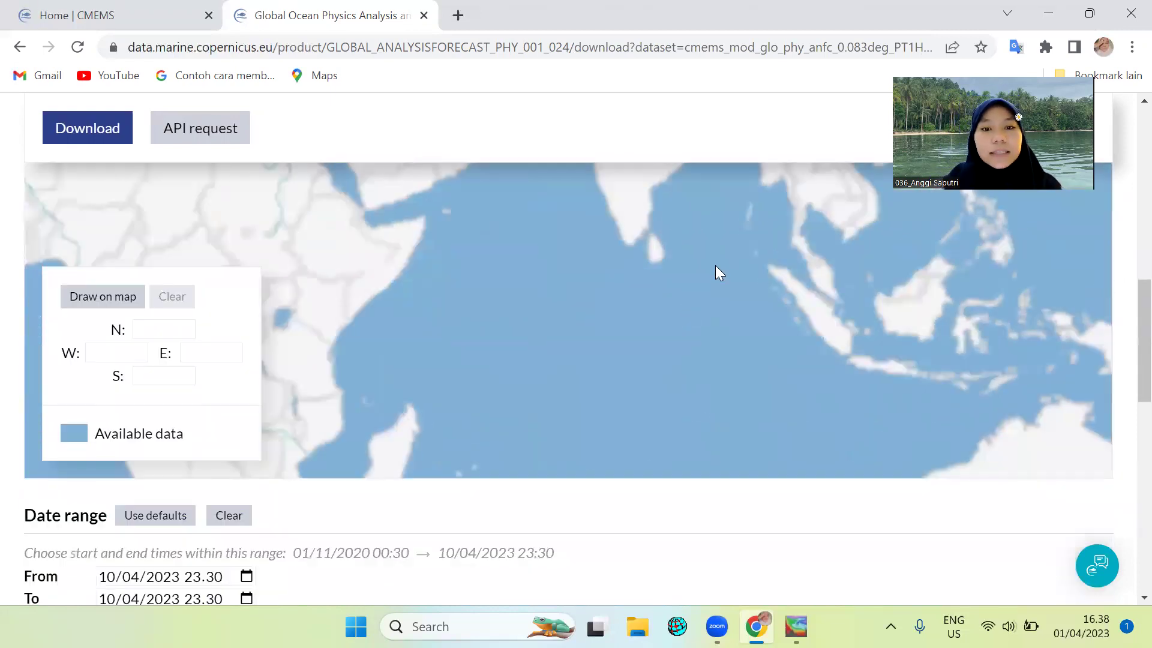
scroll(715, 276, down, 2)
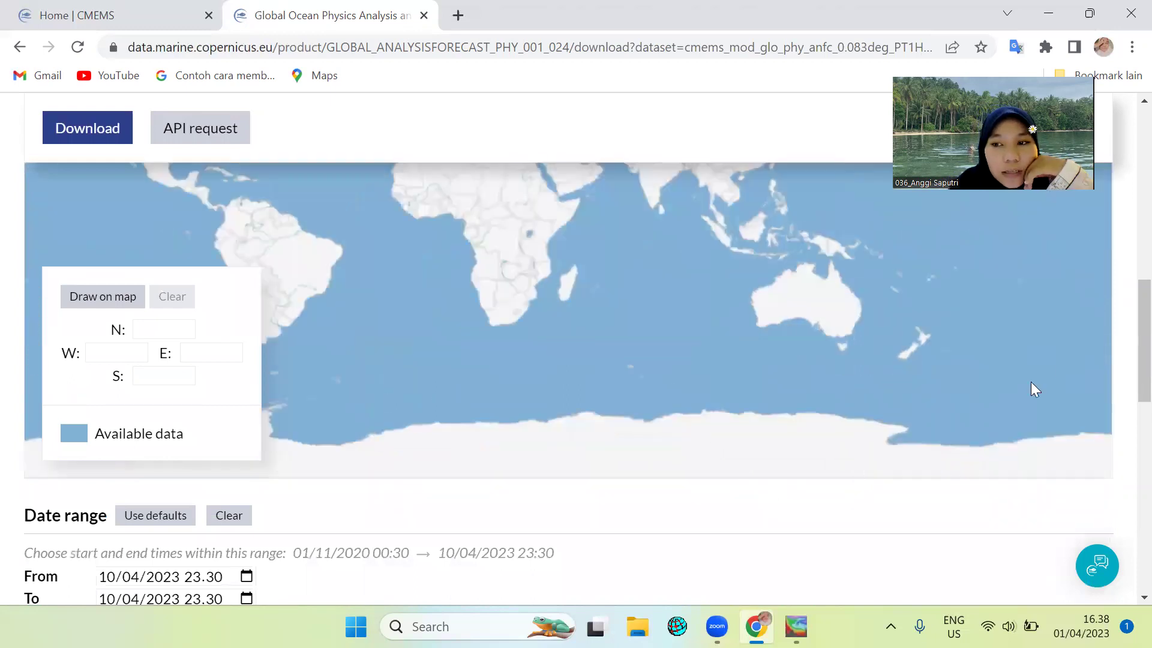
scroll(1124, 277, up, 5)
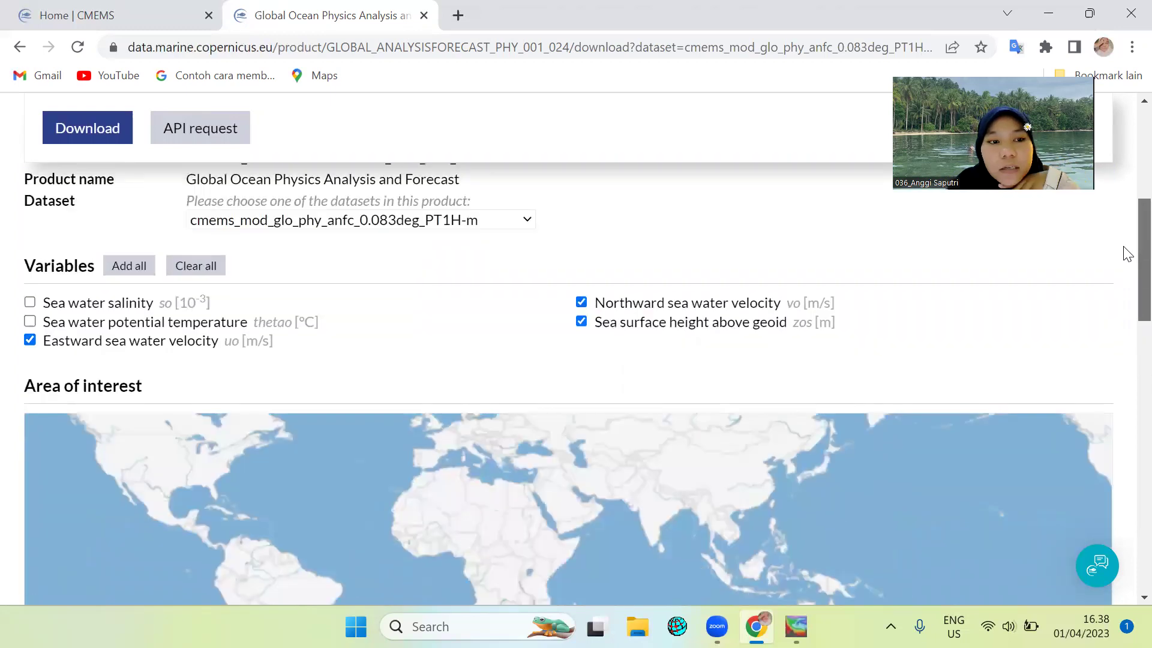
scroll(1125, 354, down, 10)
scroll(1124, 404, up, 4)
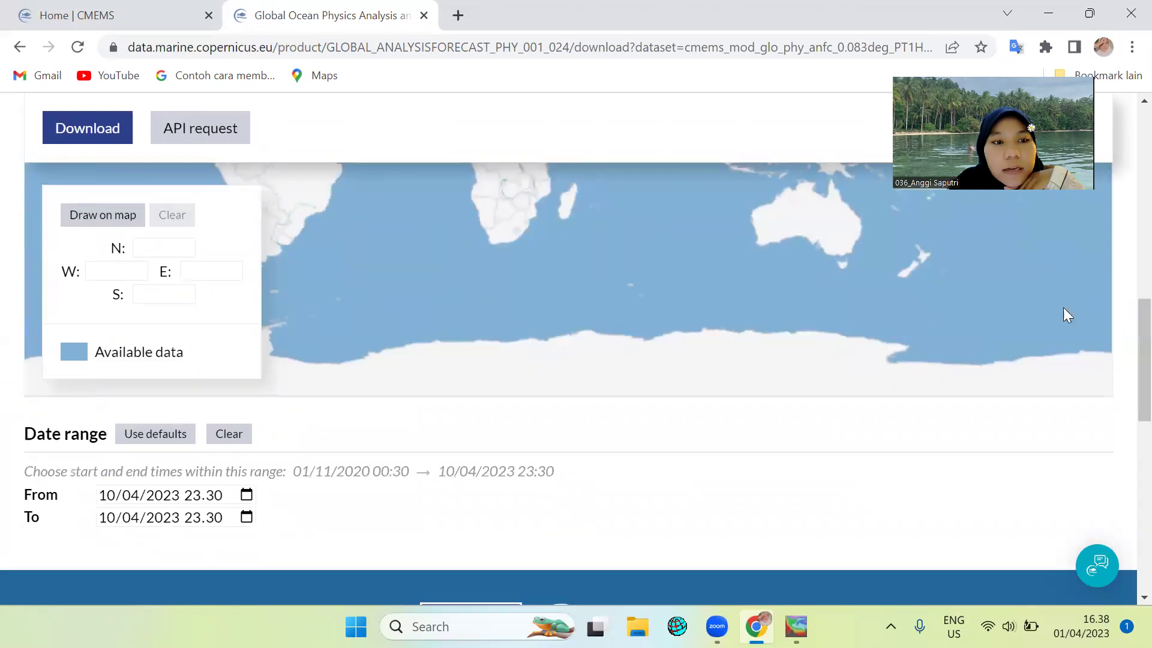
click(114, 270)
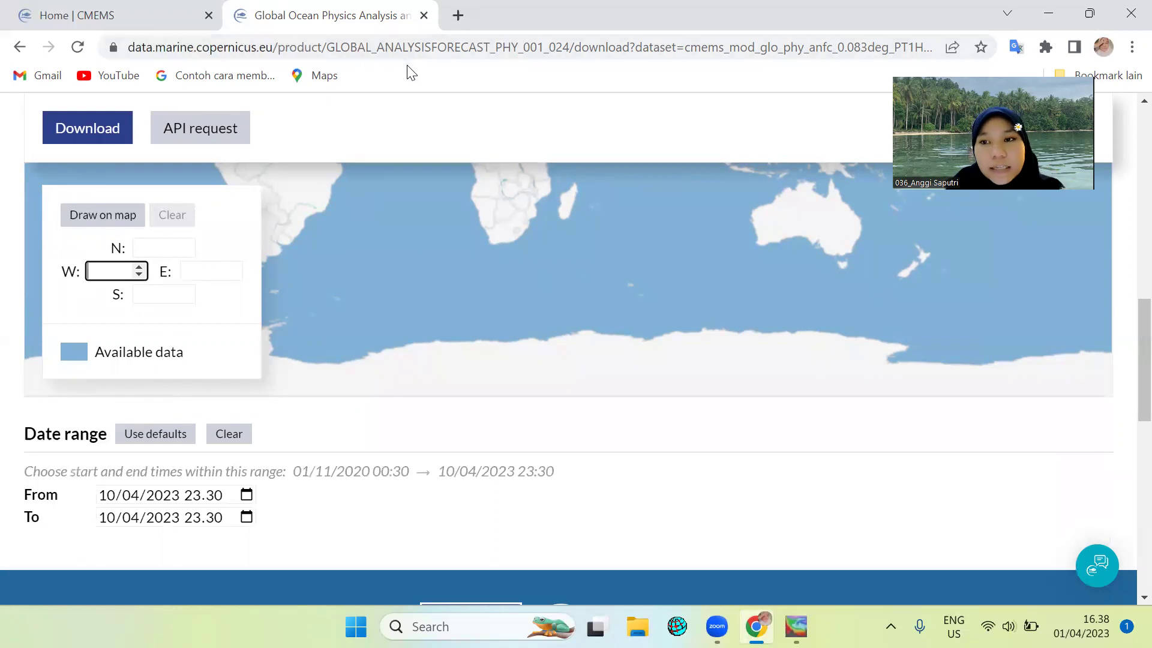
Search Google for bbox finder in a new browser tab and open the bboxfinder.com site.
click(457, 21)
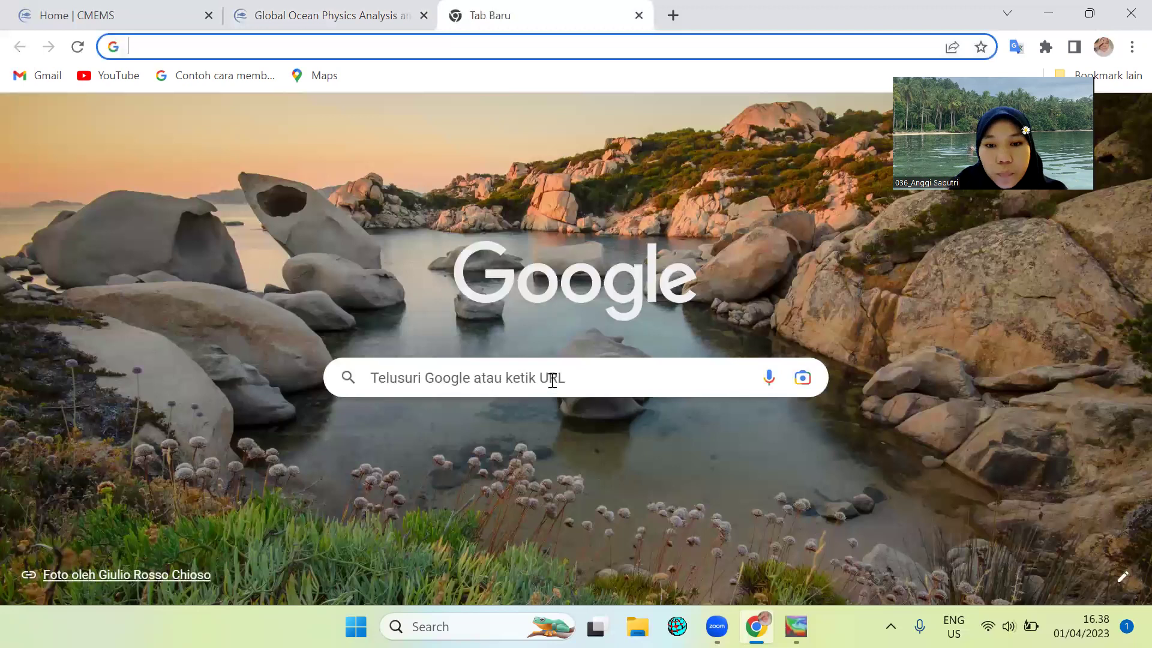
click(556, 395)
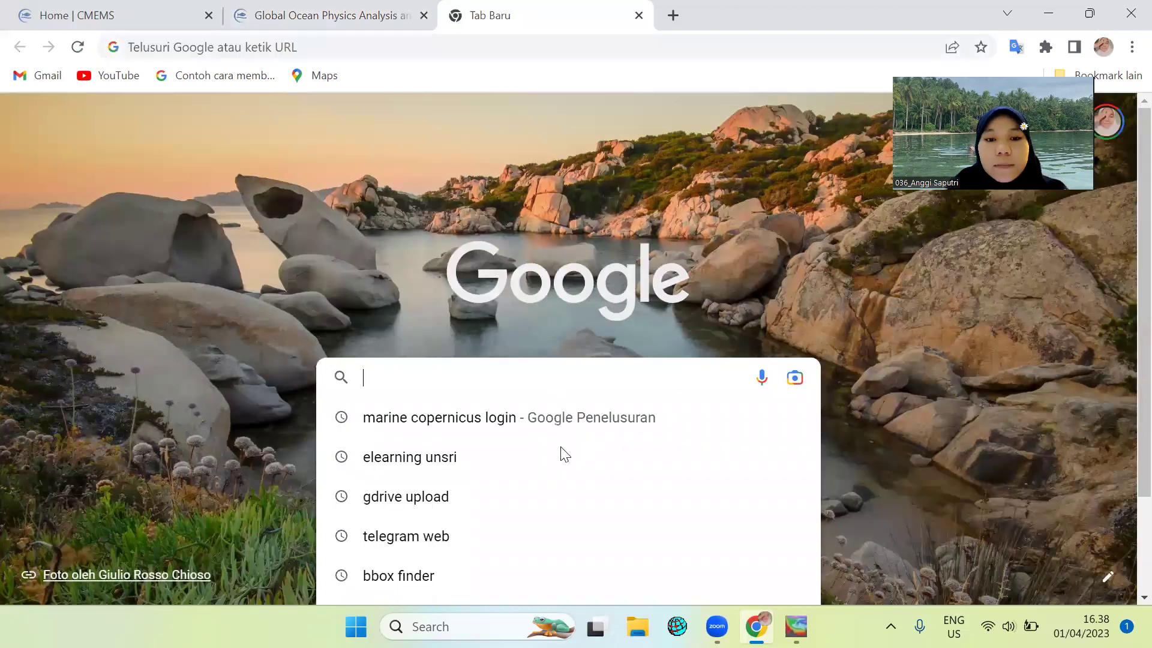
scroll(396, 461, down, 2)
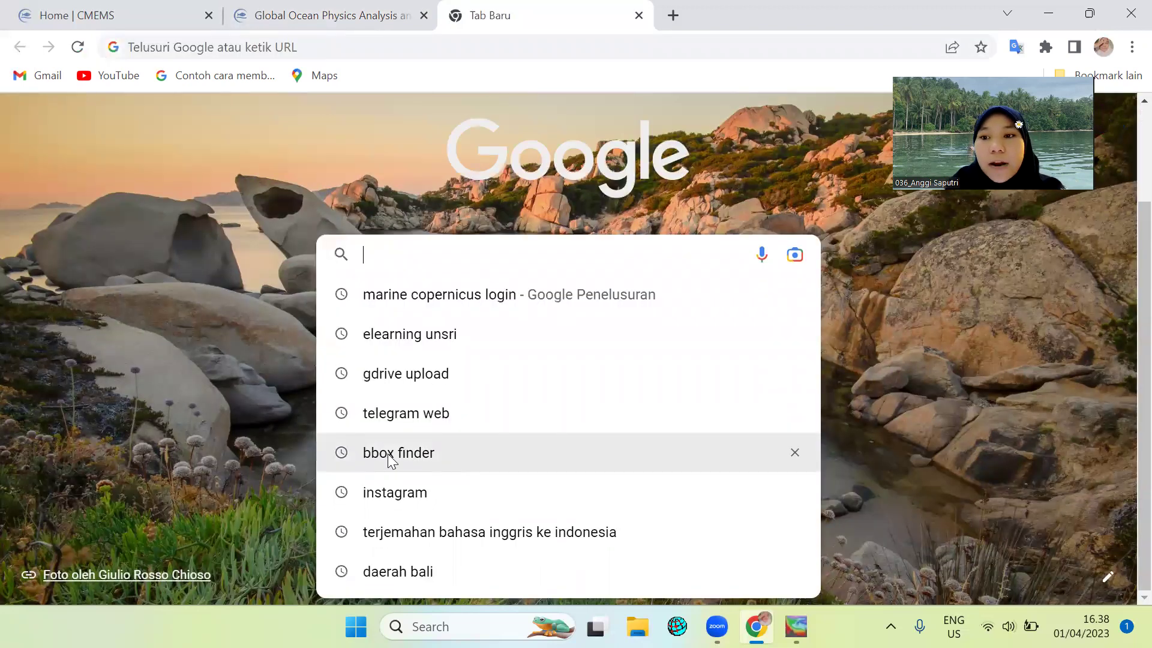
click(389, 456)
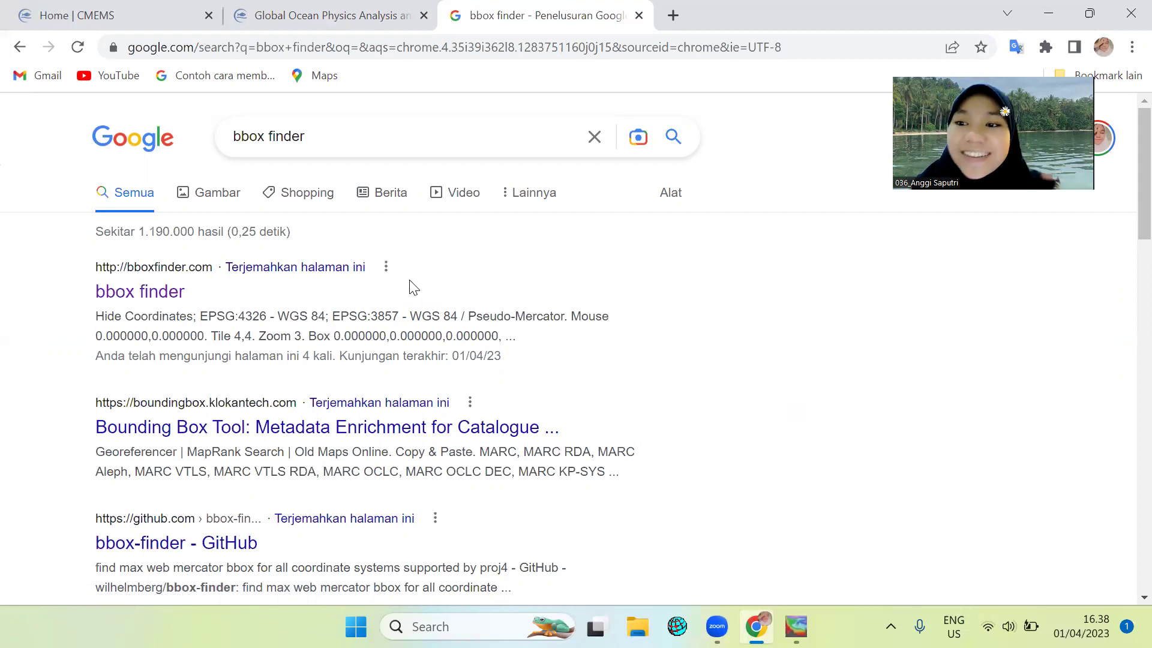
click(138, 306)
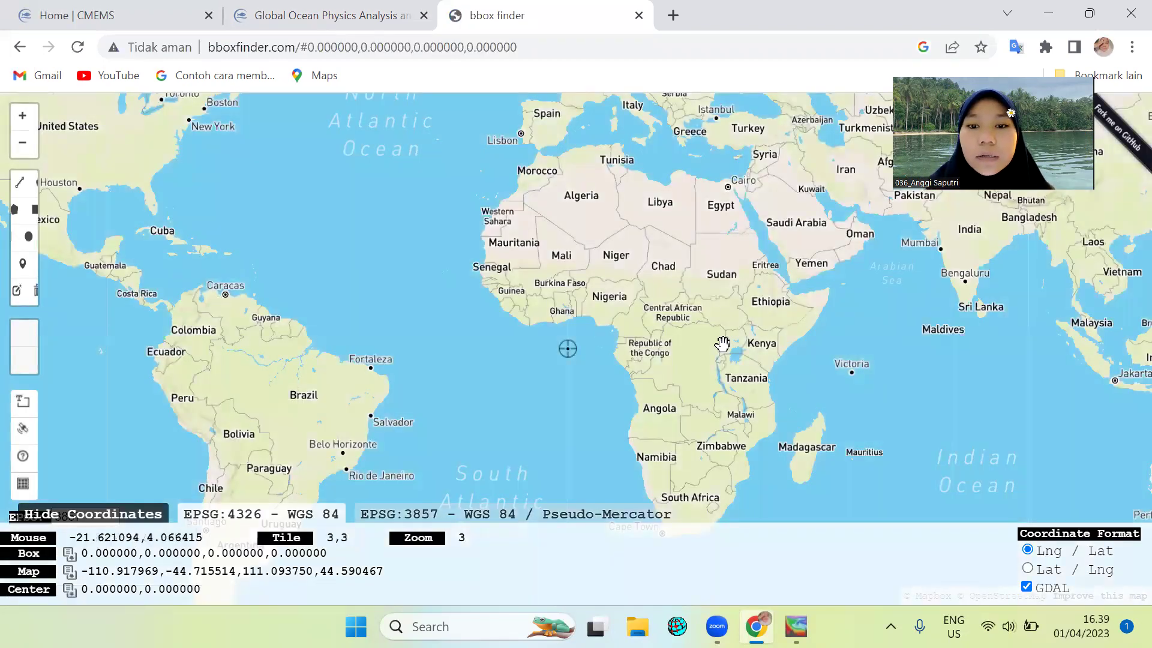
Draw a rectangle around Ternate and Tidore in the Maluku Islands, about longitude 126.86 to 127.53 and latitude 0.40 to 1.07.
scroll(775, 341, up, 2)
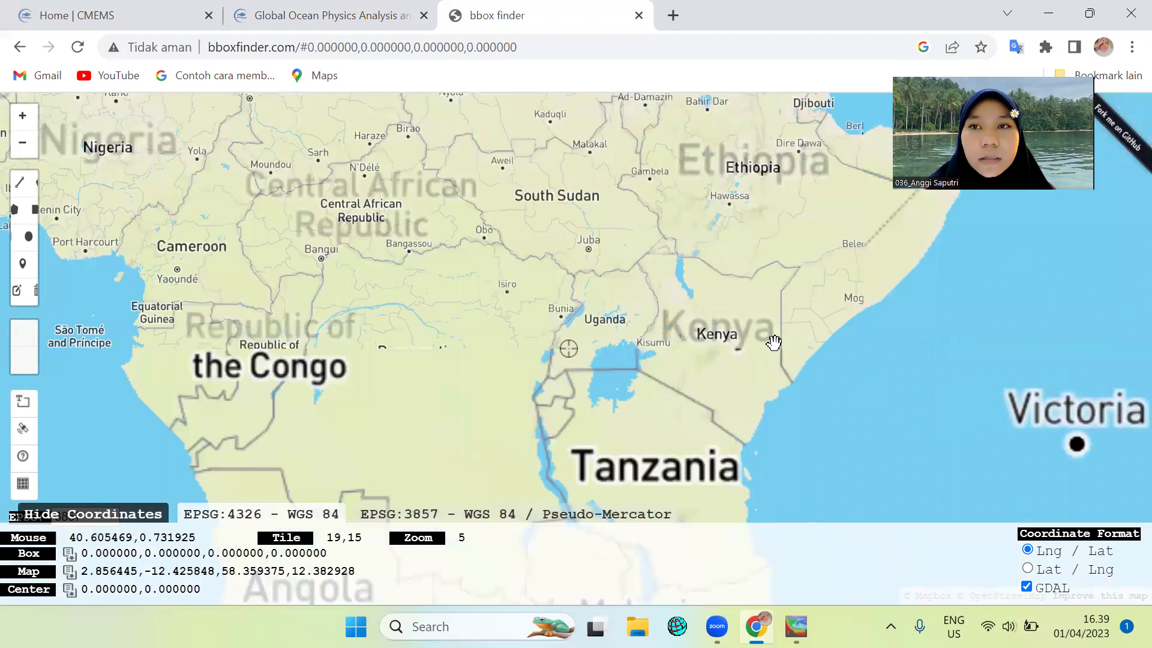
scroll(774, 342, down, 2)
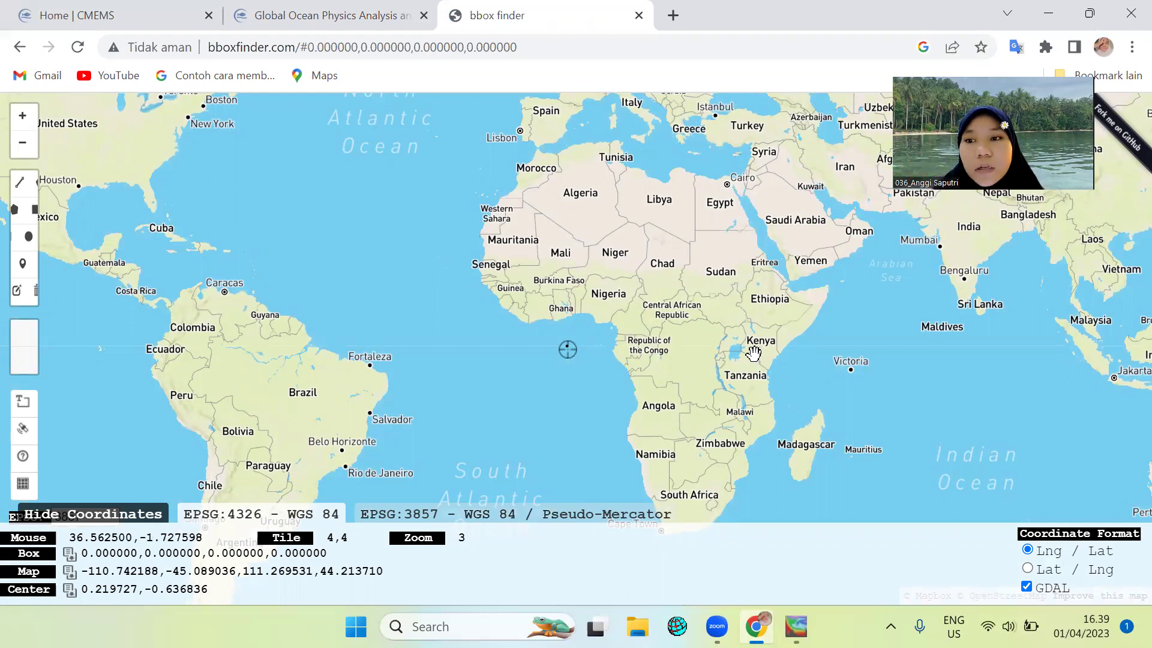
drag(887, 290, 448, 416)
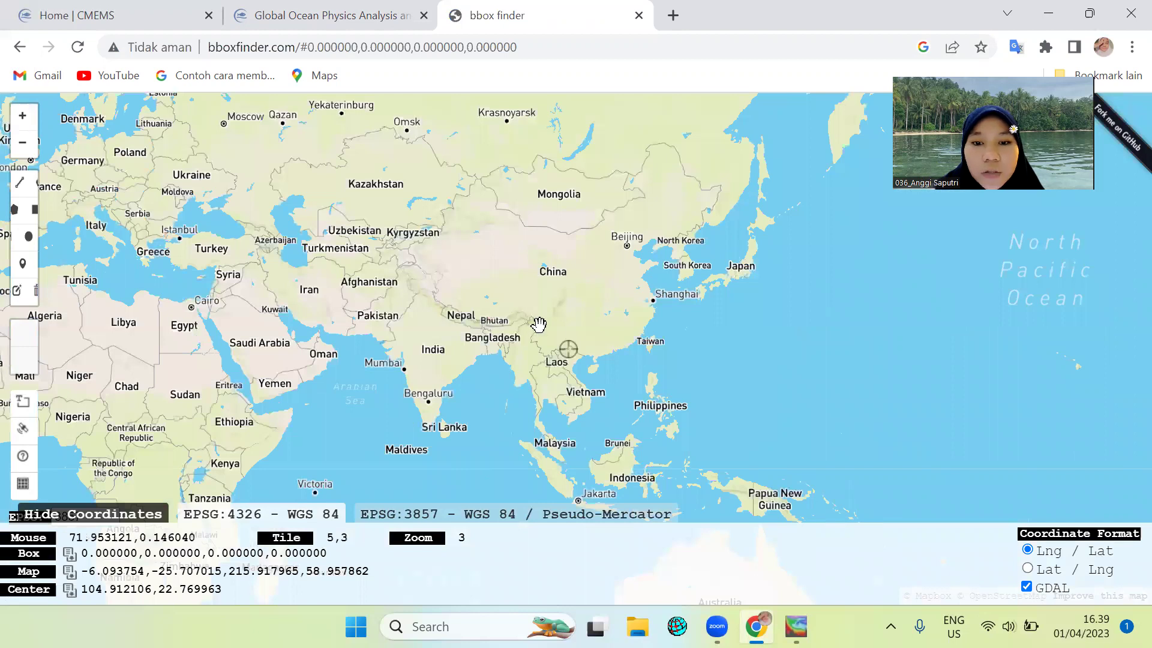
scroll(553, 342, down, 3)
scroll(569, 360, up, 5)
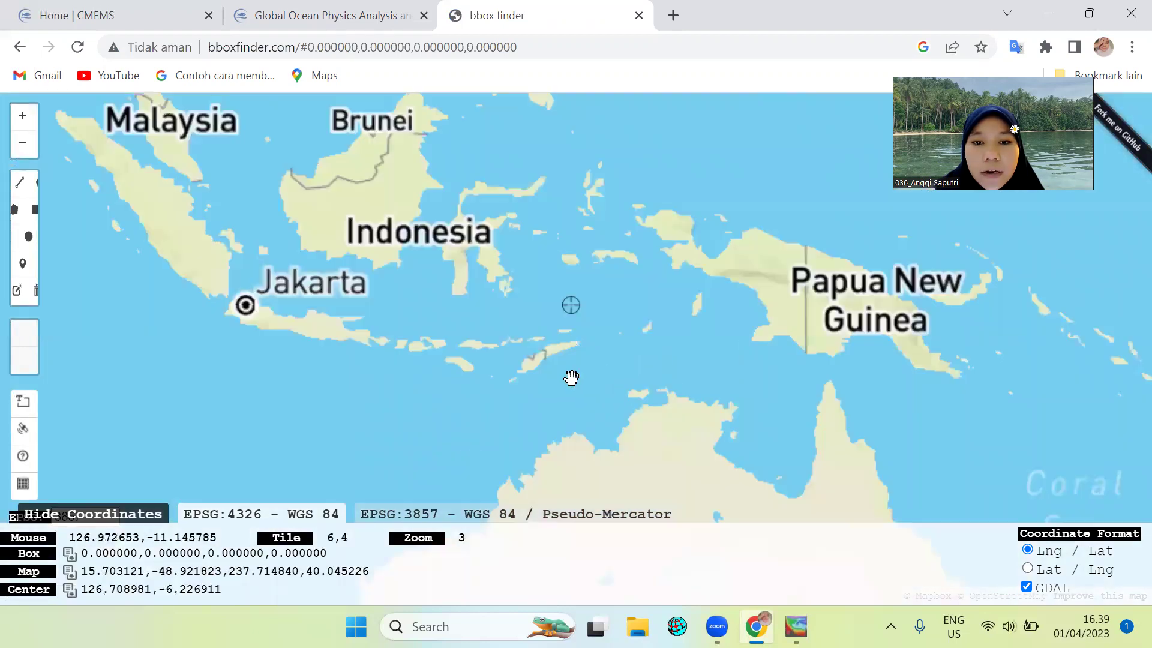
scroll(571, 378, up, 2)
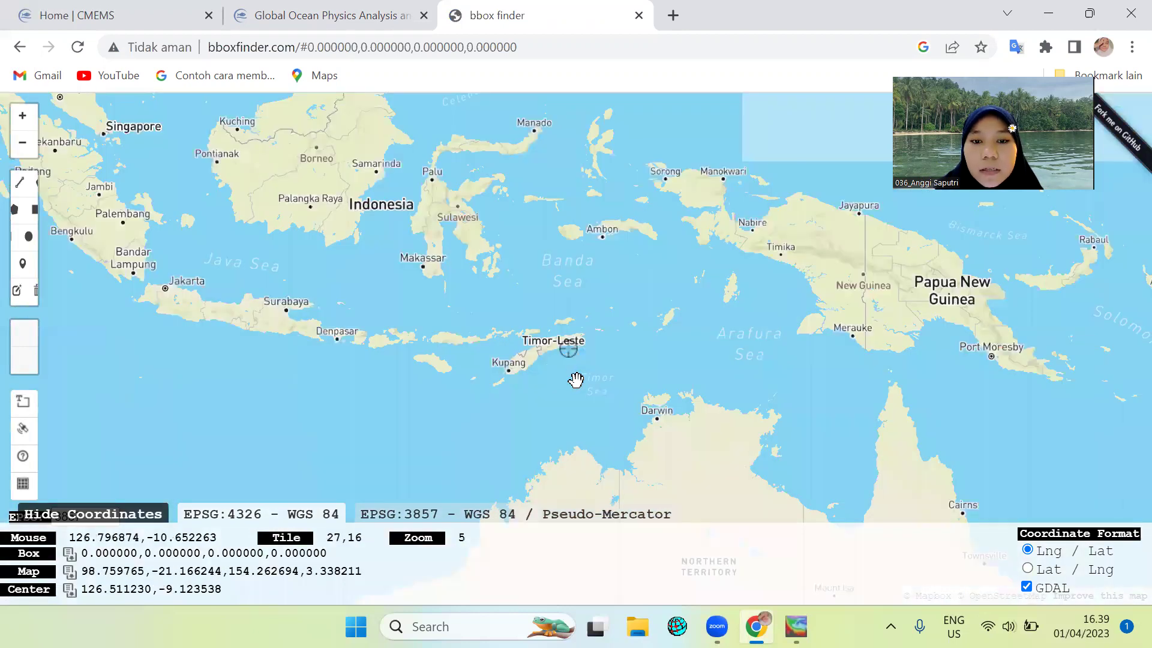
scroll(573, 379, up, 1)
scroll(576, 380, up, 1)
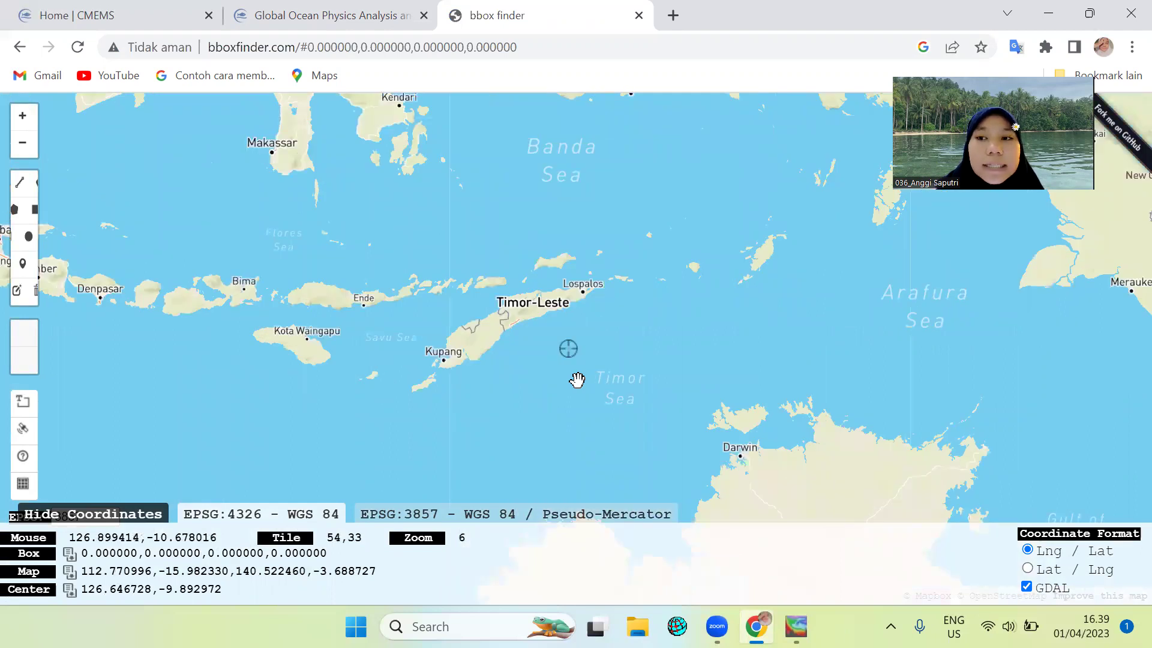
drag(564, 408, 833, 540)
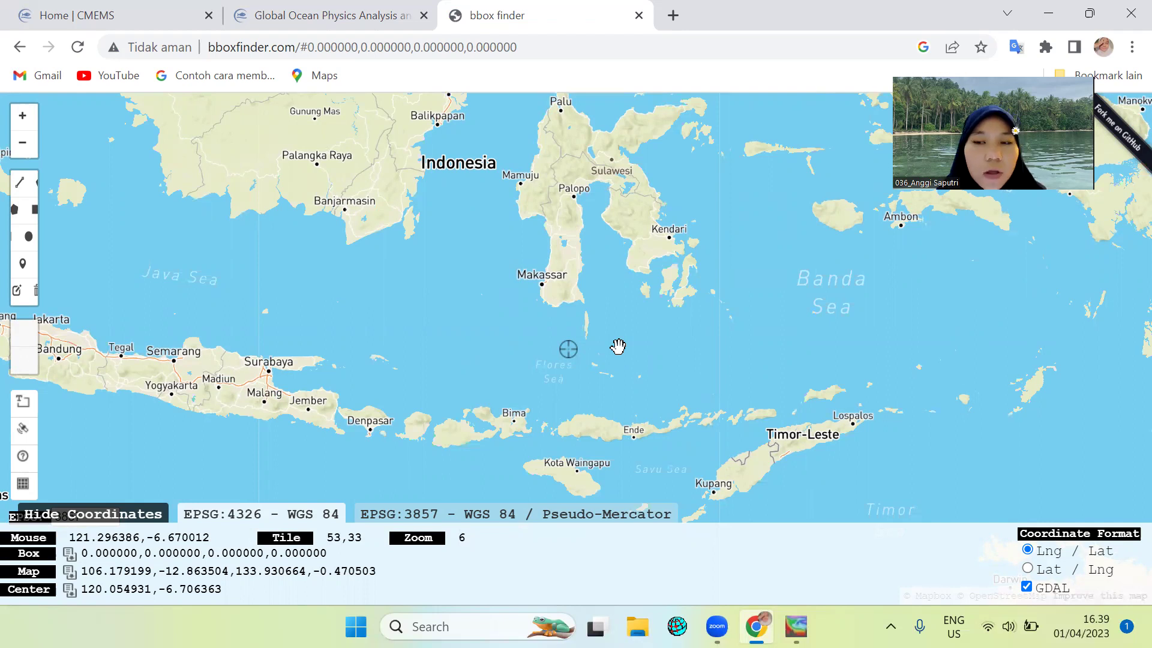
drag(625, 391, 635, 316)
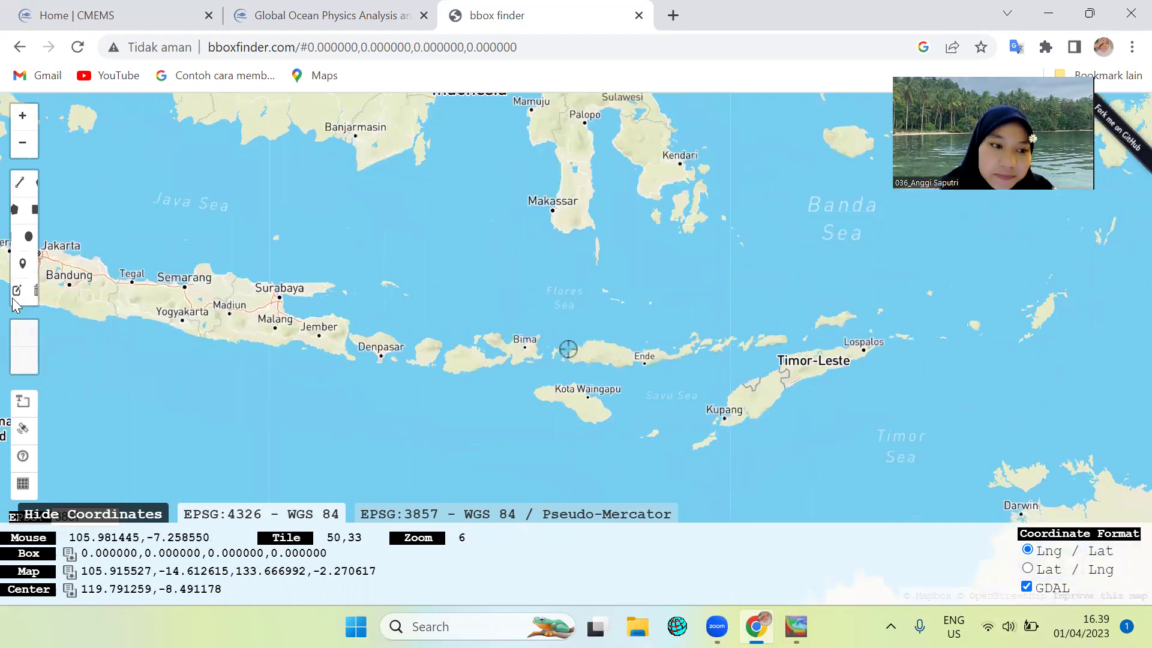
drag(640, 327, 672, 454)
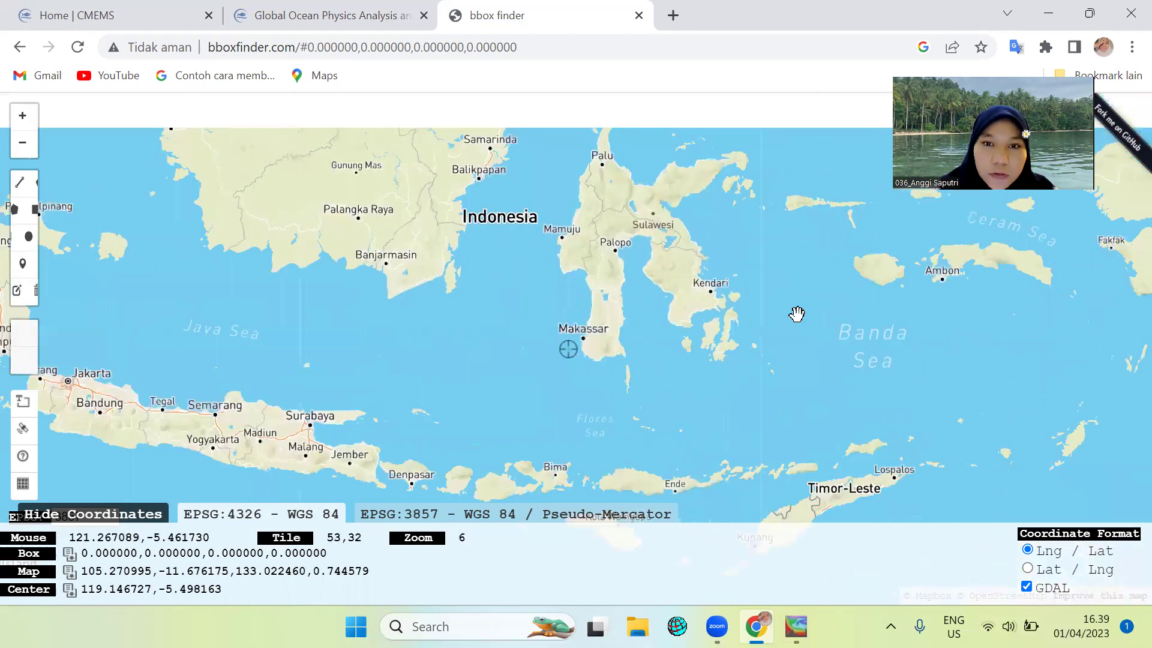
drag(634, 244, 519, 306)
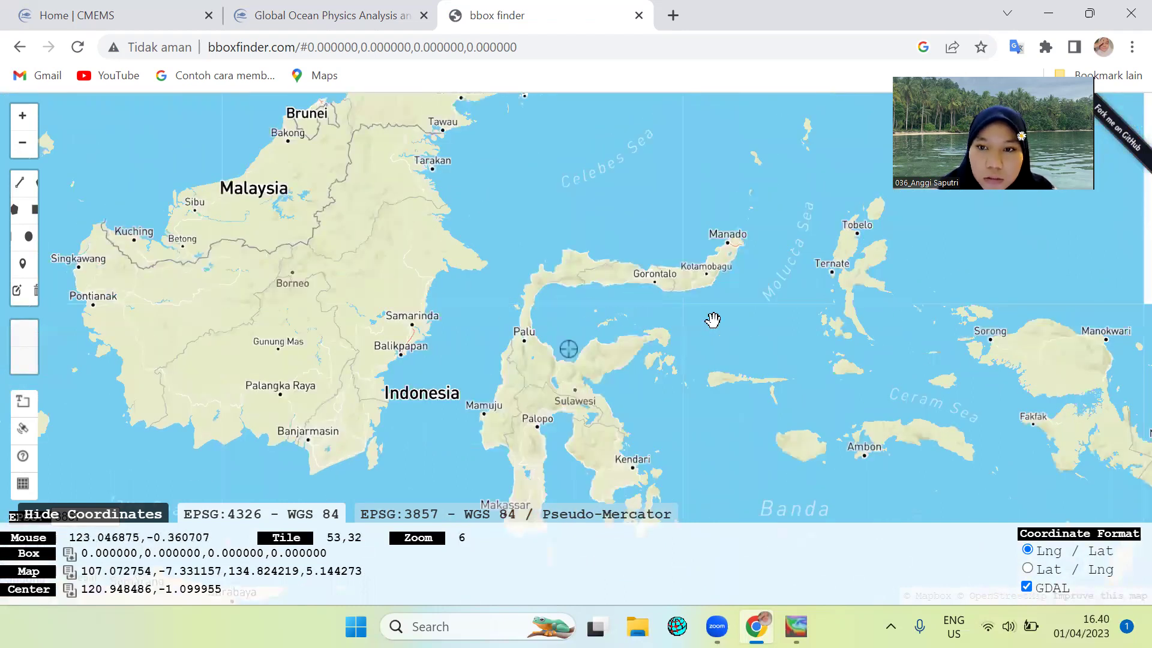
scroll(778, 288, up, 2)
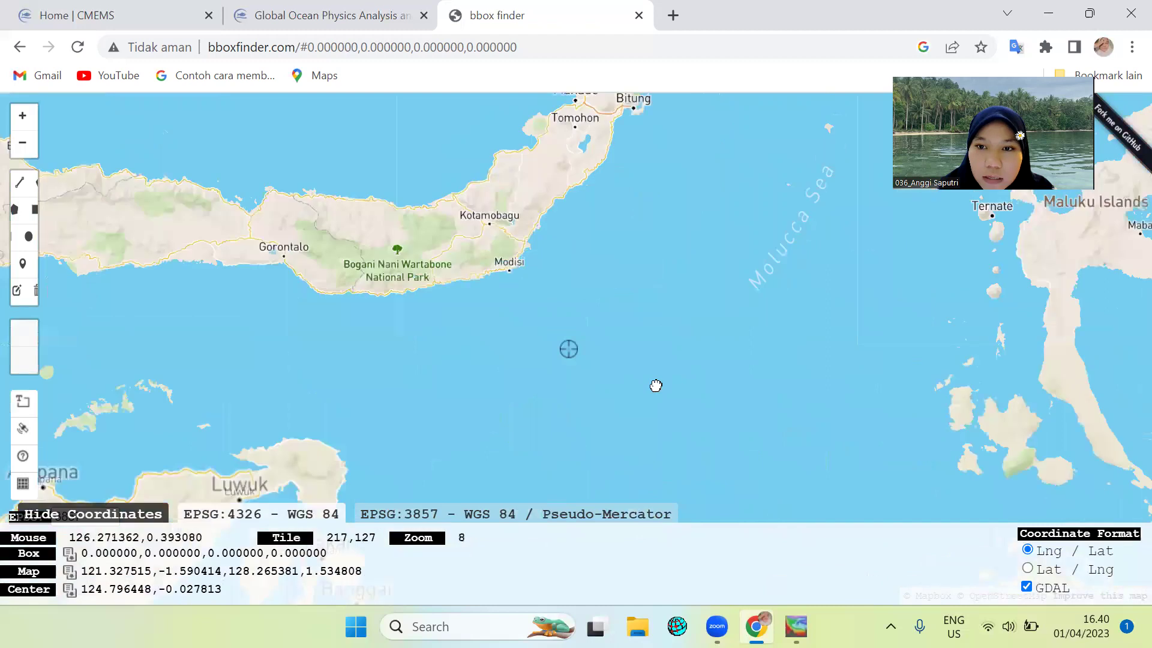
drag(729, 406, 522, 437)
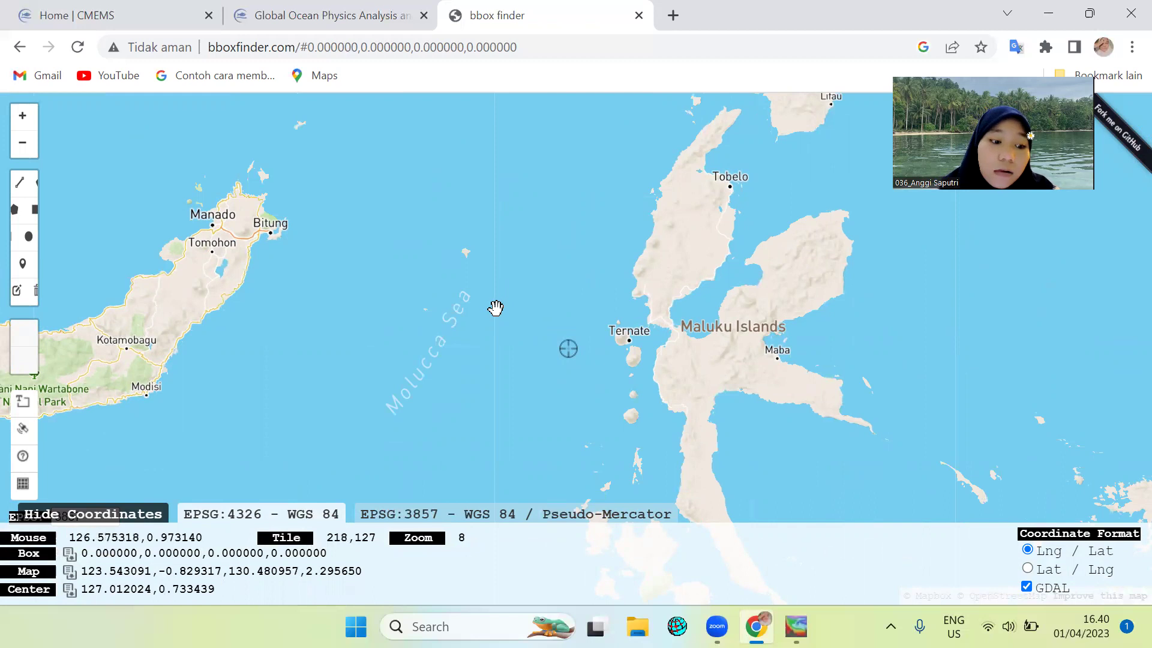
click(22, 246)
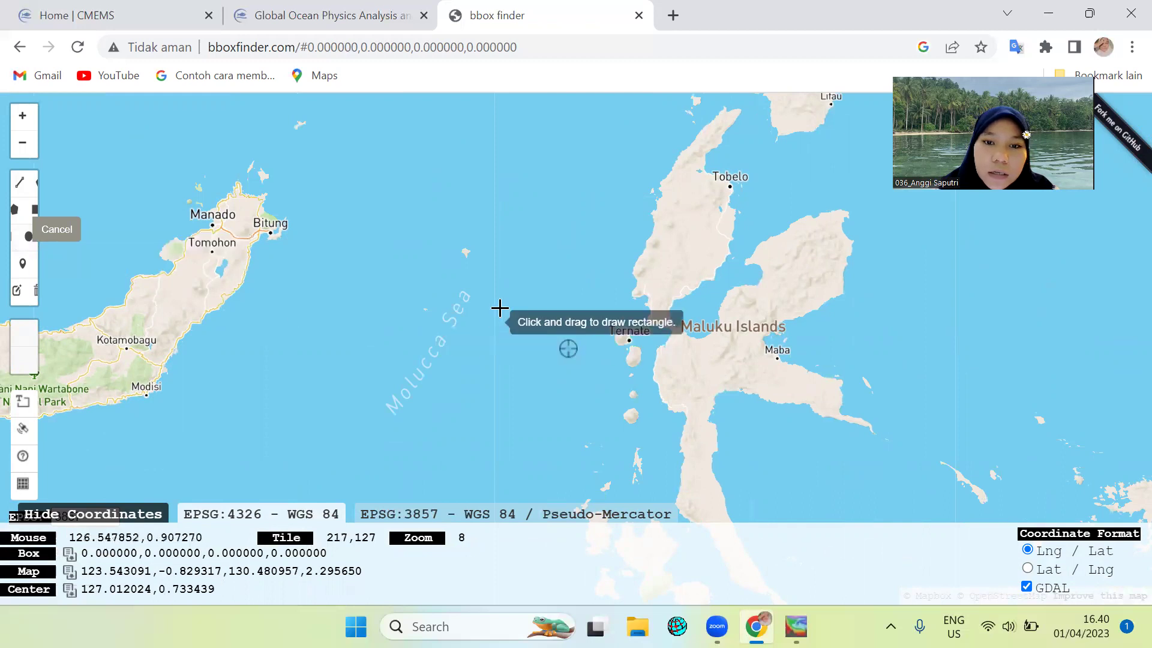
mouse_move(542, 293)
mouse_down()
mouse_move(568, 357)
mouse_move(639, 384)
mouse_move(656, 406)
mouse_up()
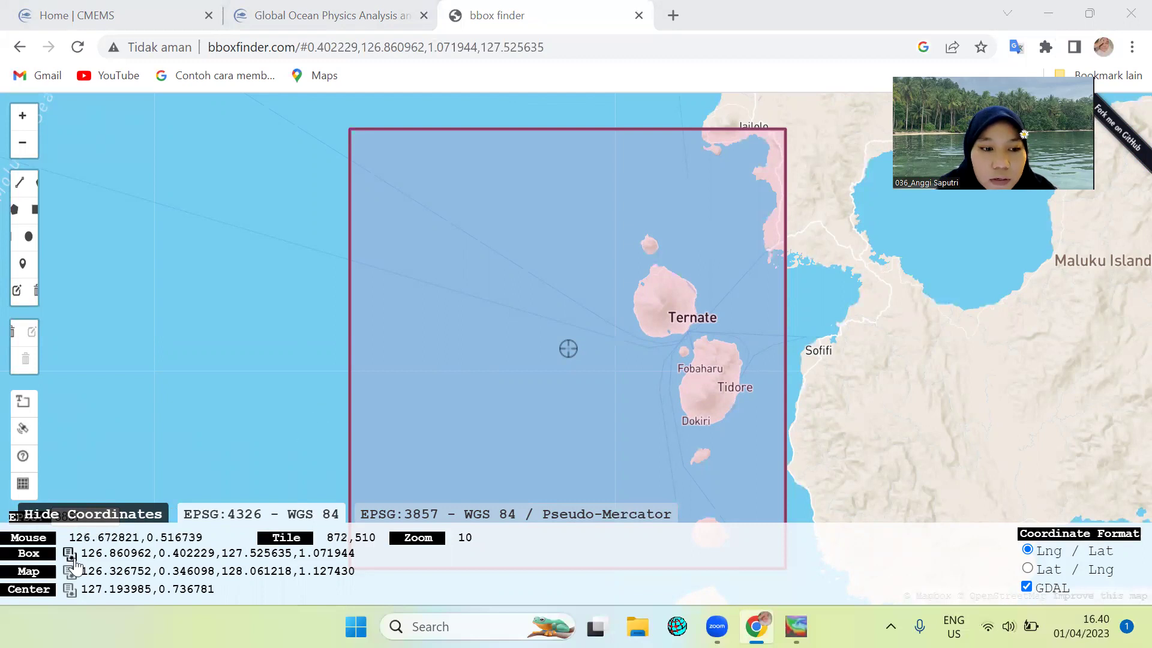
Copy the box's minimum longitude and set the western limit of the Copernicus area of interest to 126.860962.
drag(82, 553, 155, 555)
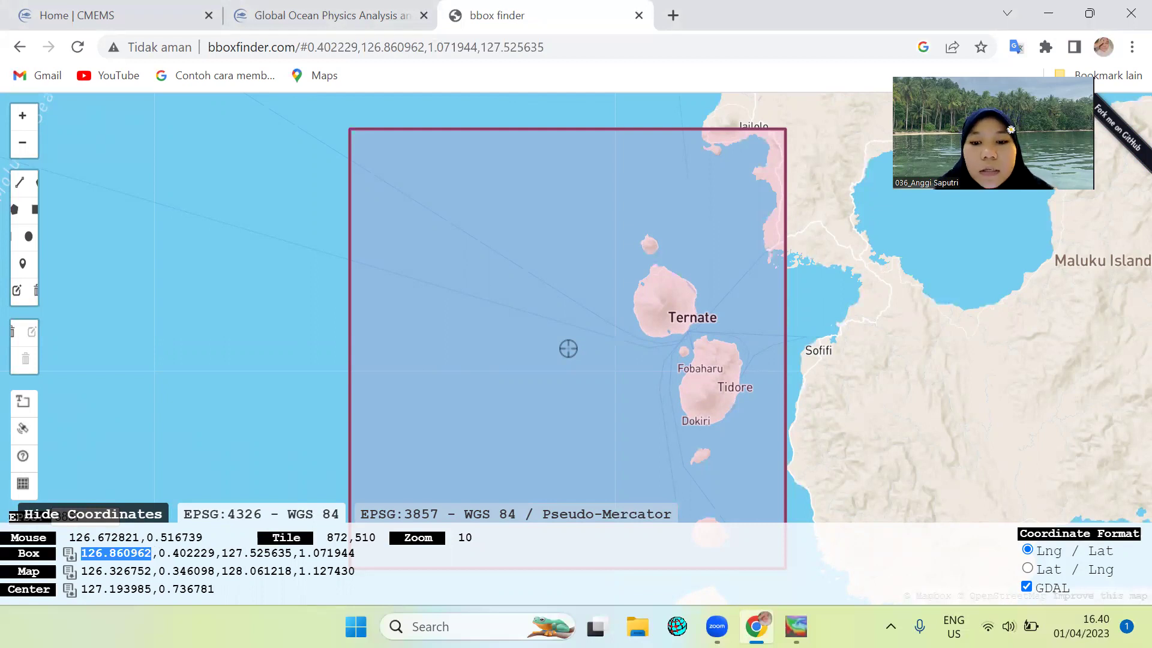
click(631, 92)
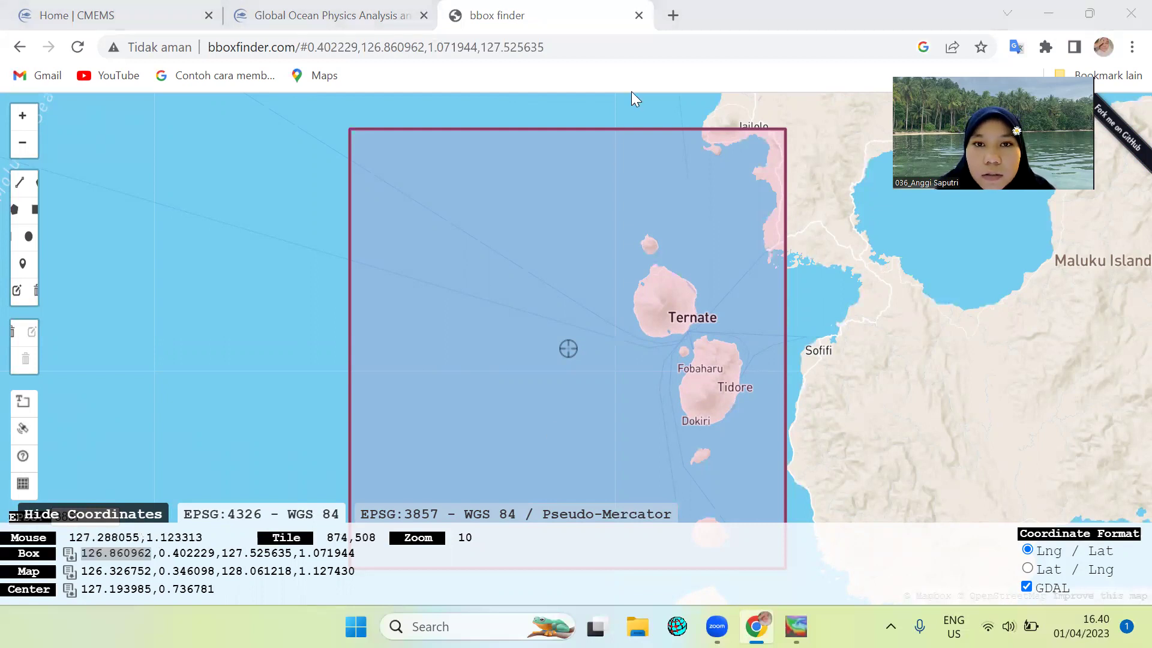
click(311, 13)
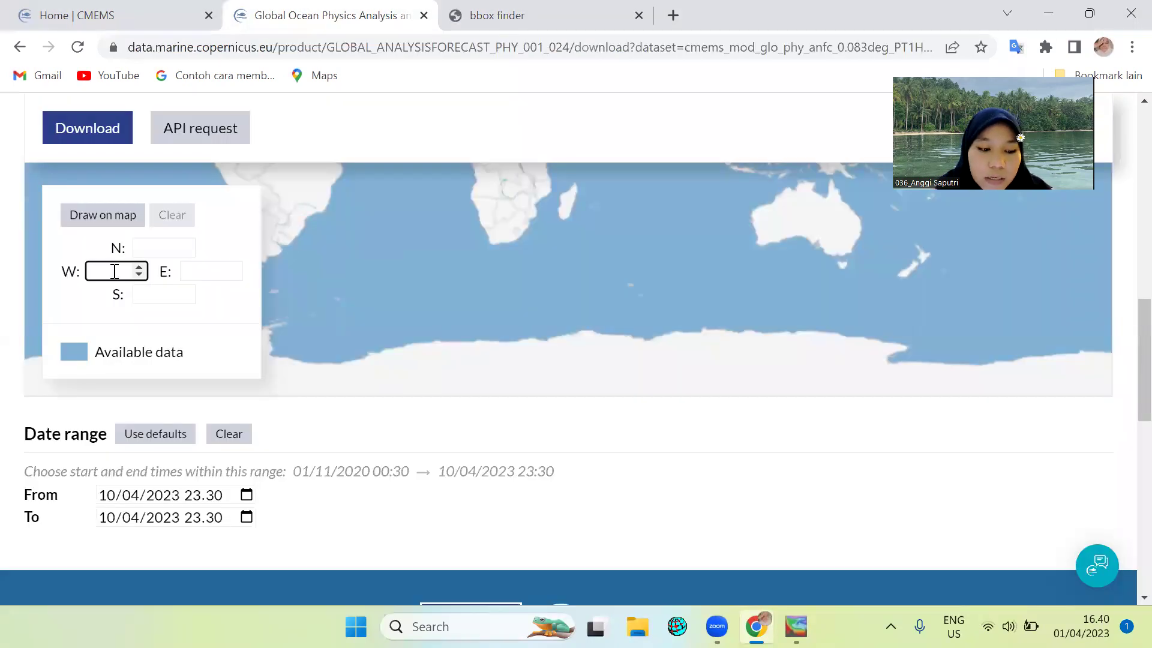
key(ctrl+v)
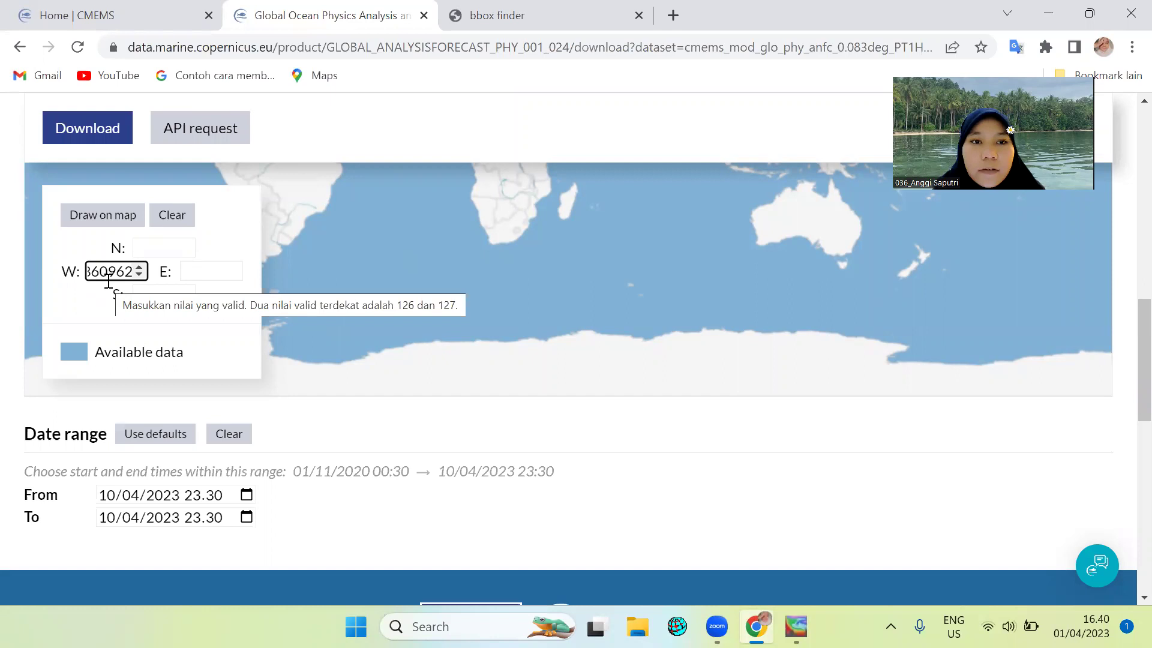
Copy the minimum latitude of the bbox finder box and set the southern limit of the Copernicus area of interest to 0.402229.
click(515, 17)
click(161, 553)
drag(161, 553, 217, 555)
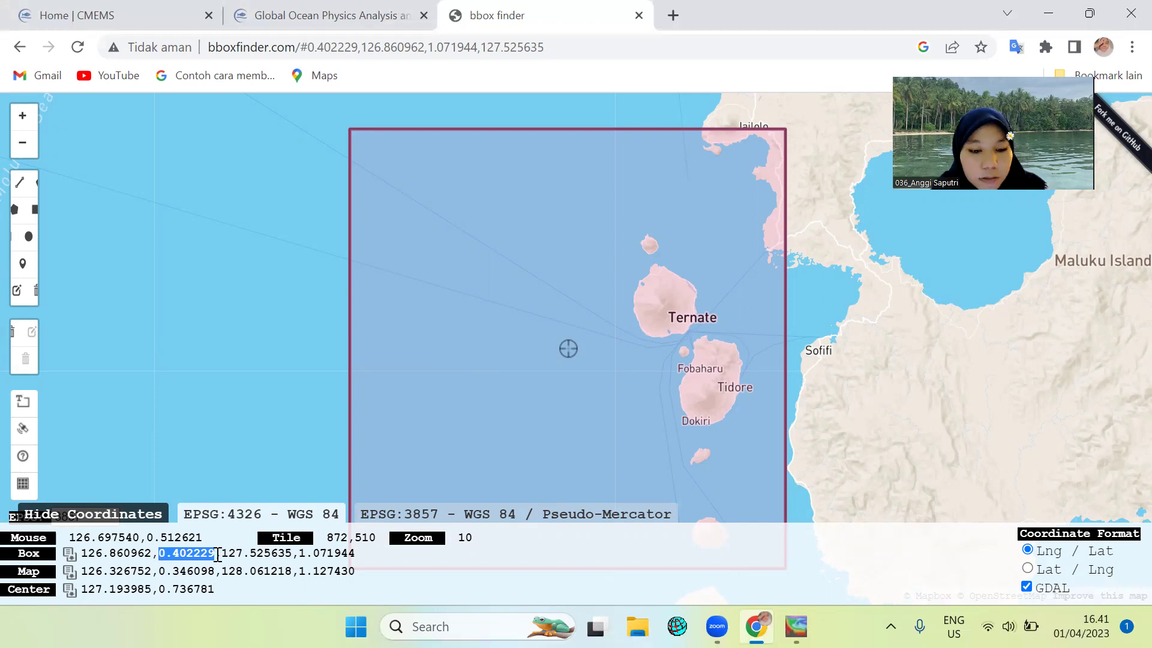
click(370, 14)
click(157, 295)
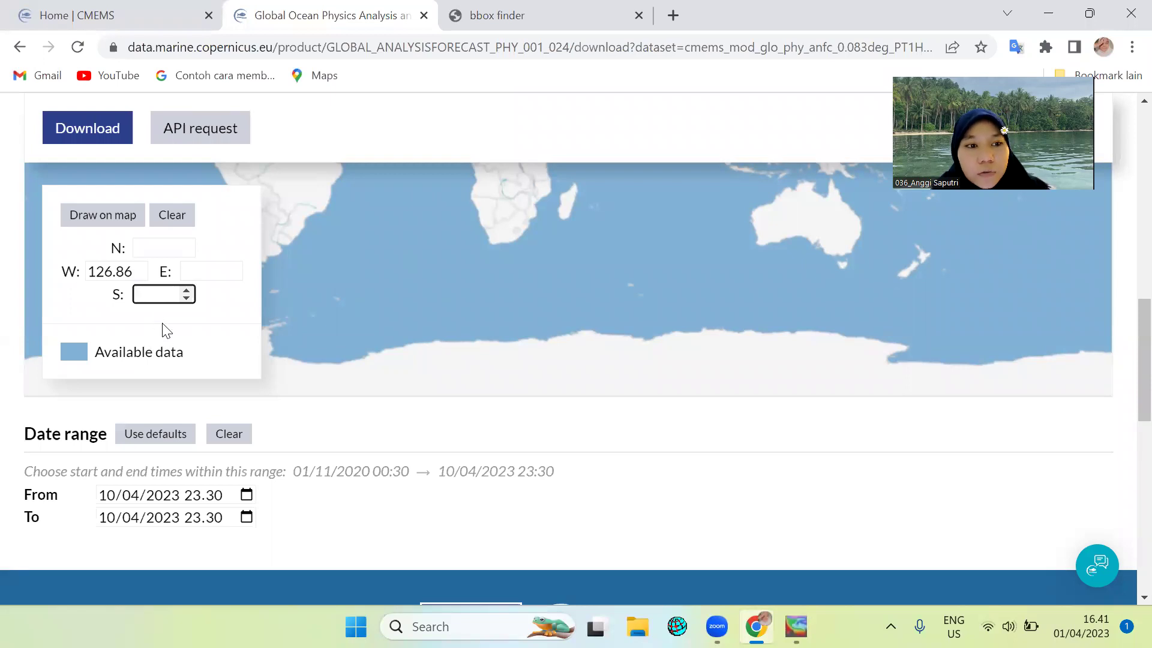
key(ctrl+v)
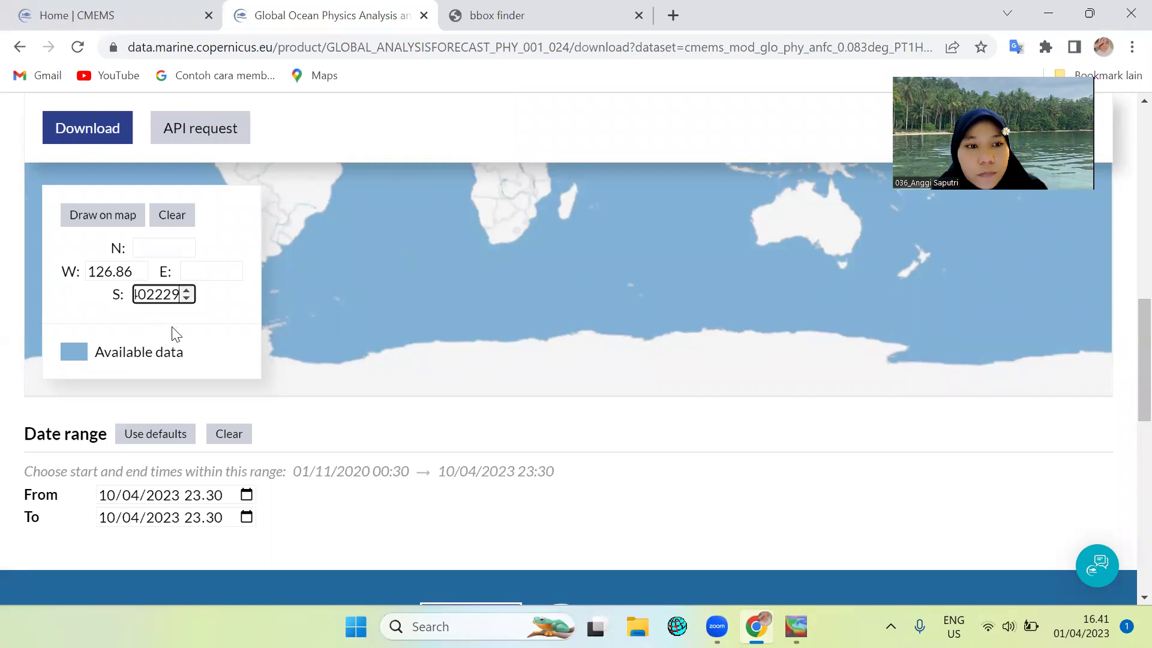
Copy the box's maximum longitude from bbox finder and set the eastern limit of the Copernicus area of interest to 127.525635.
click(478, 15)
drag(222, 559, 295, 559)
key(ctrl+c)
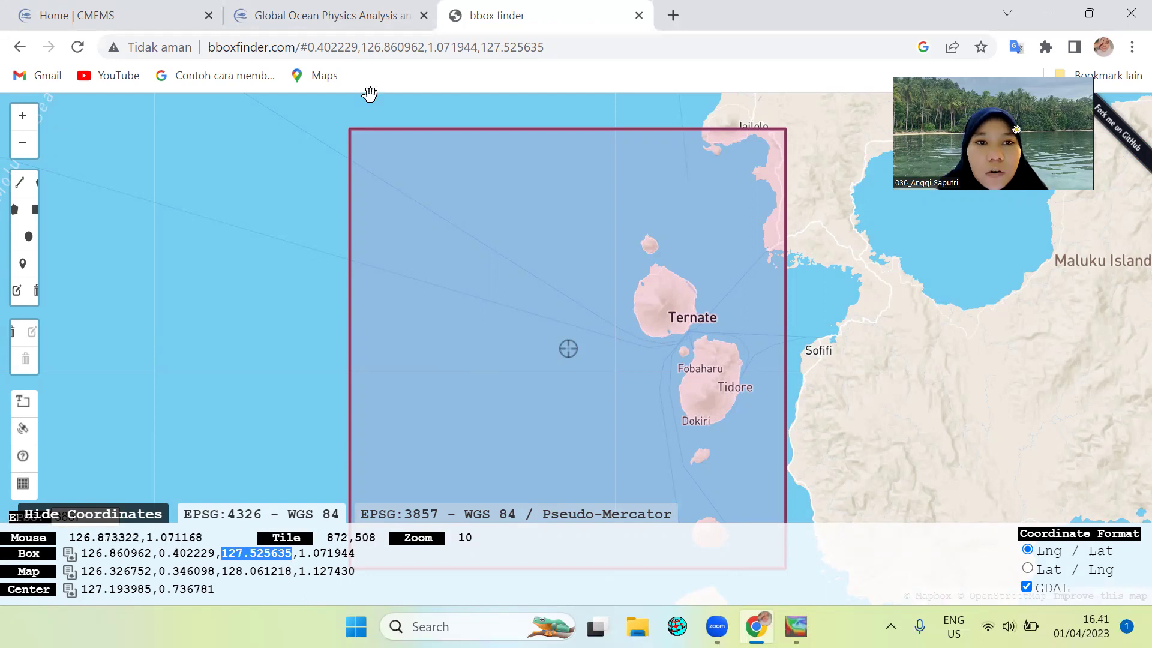
key(ctrl+shift+Tab)
key(ctrl+v)
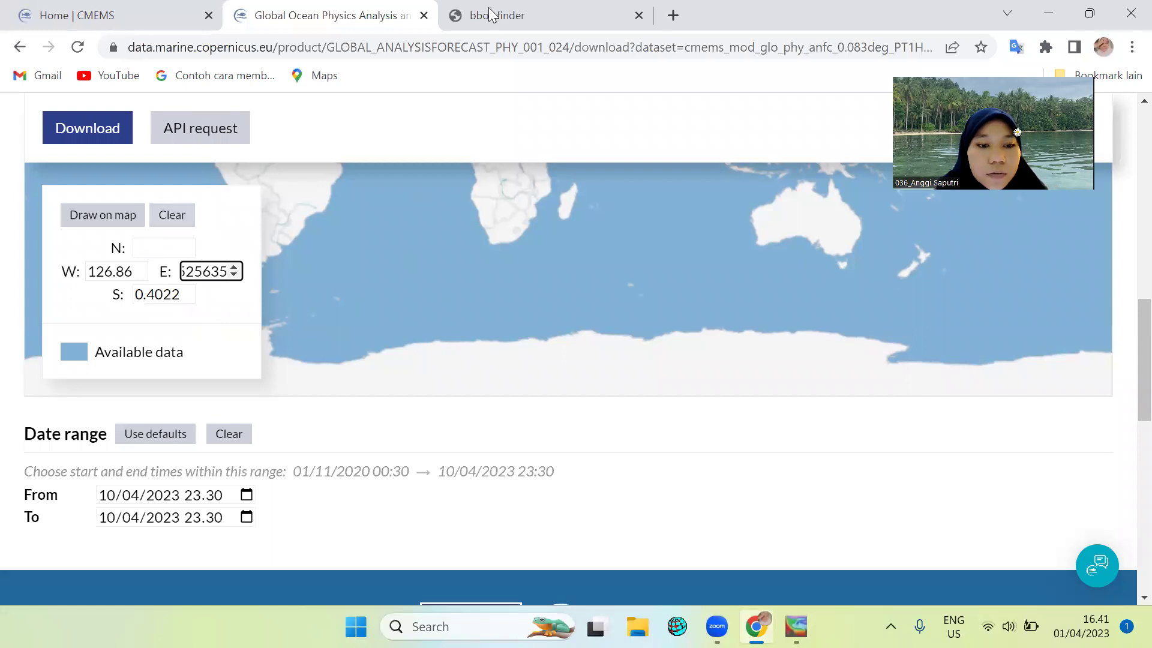
Copy the box's maximum latitude from bbox finder and set the northern limit of the Copernicus area of interest to 1.071944.
key(ctrl+Tab)
drag(299, 552, 357, 557)
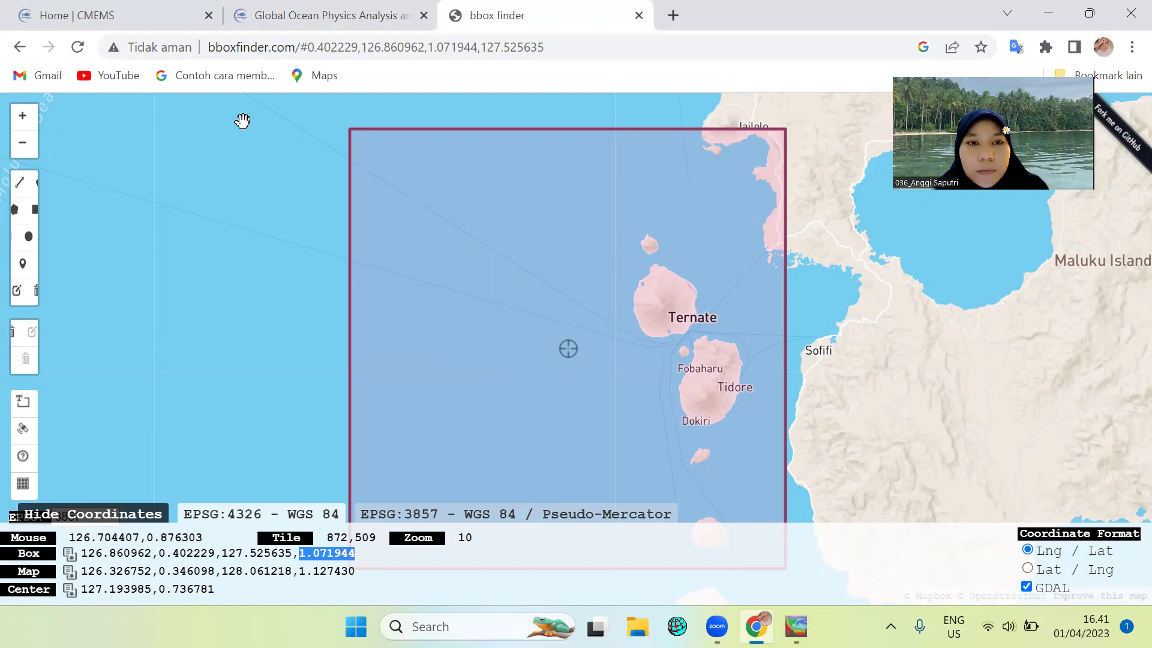
click(325, 11)
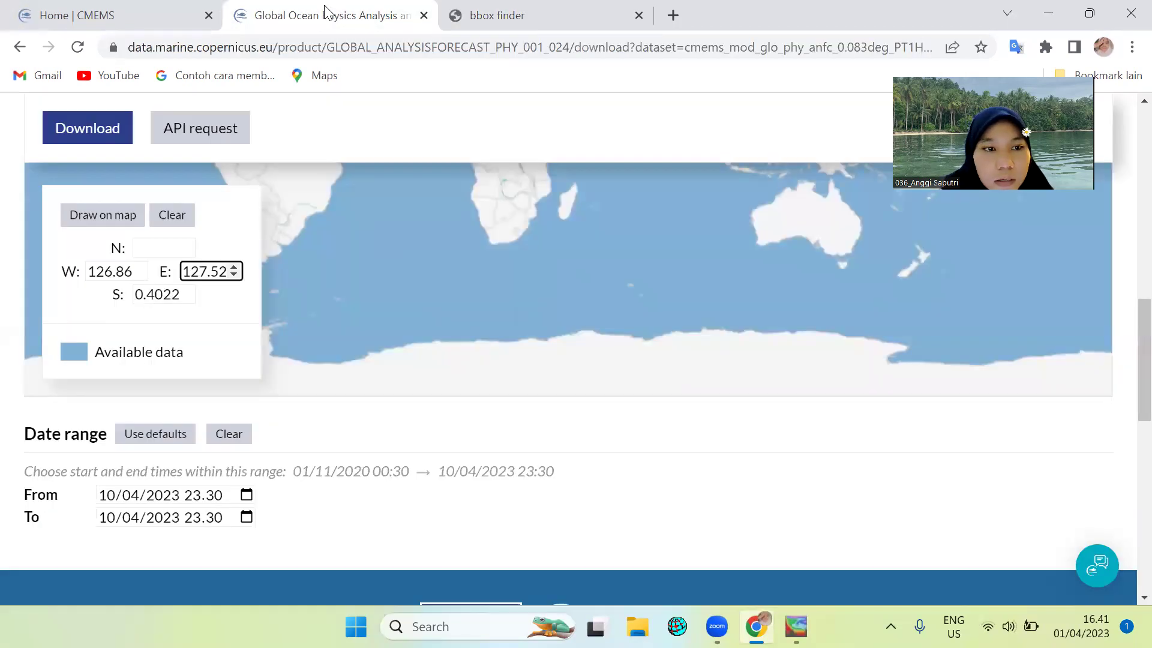
click(171, 247)
text(1.071944)
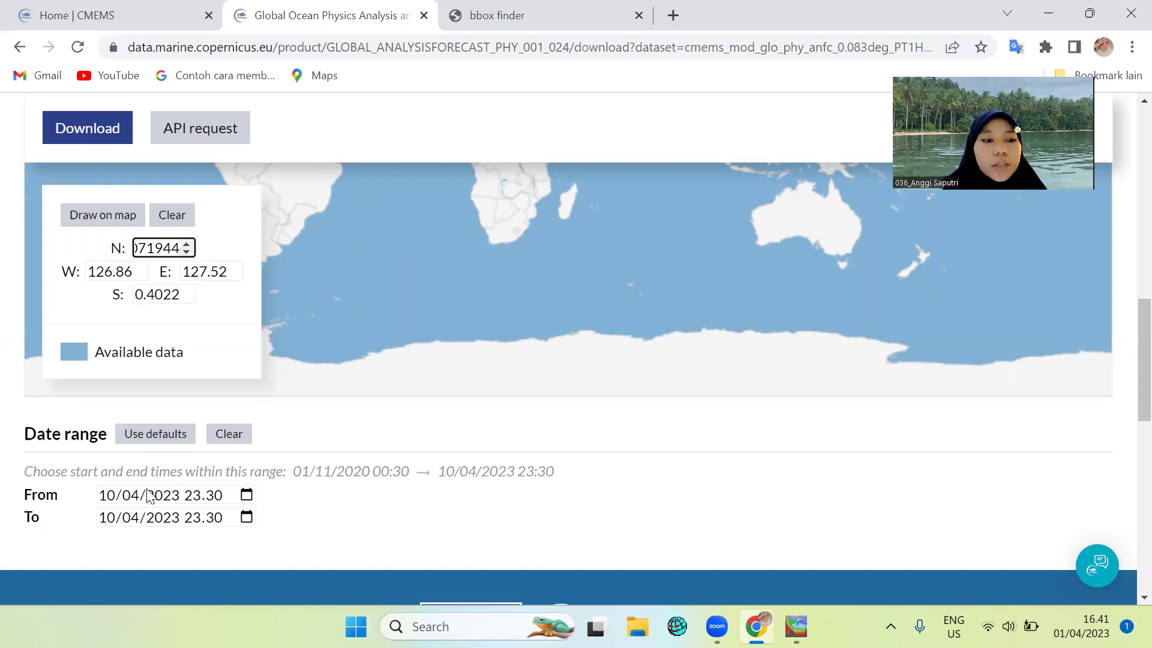
Set the start of the date range to 01/12/2022, keeping the time at 23.30.
scroll(152, 495, down, 1)
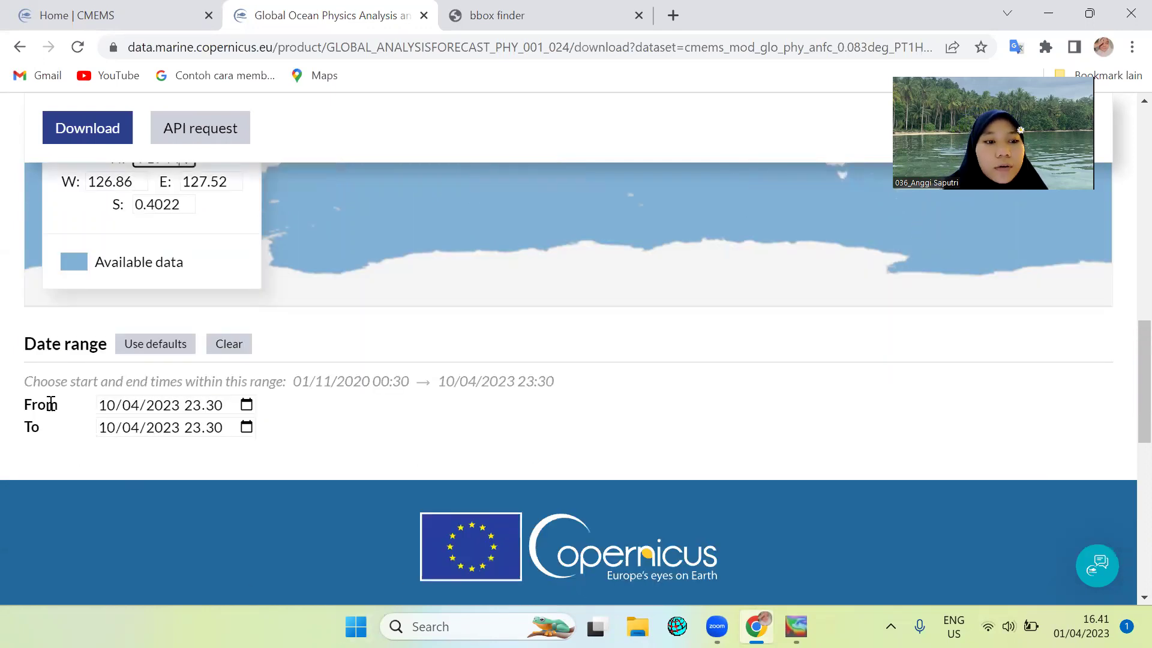
click(247, 406)
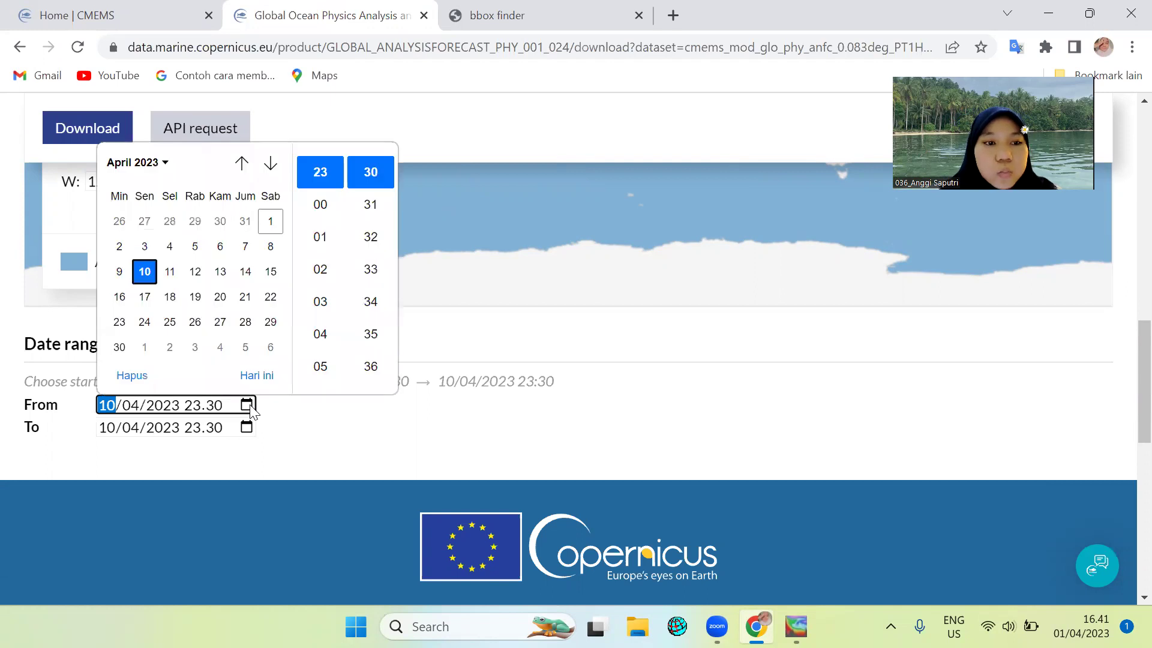
click(241, 163)
click(242, 163)
click(242, 163)
click(242, 163)
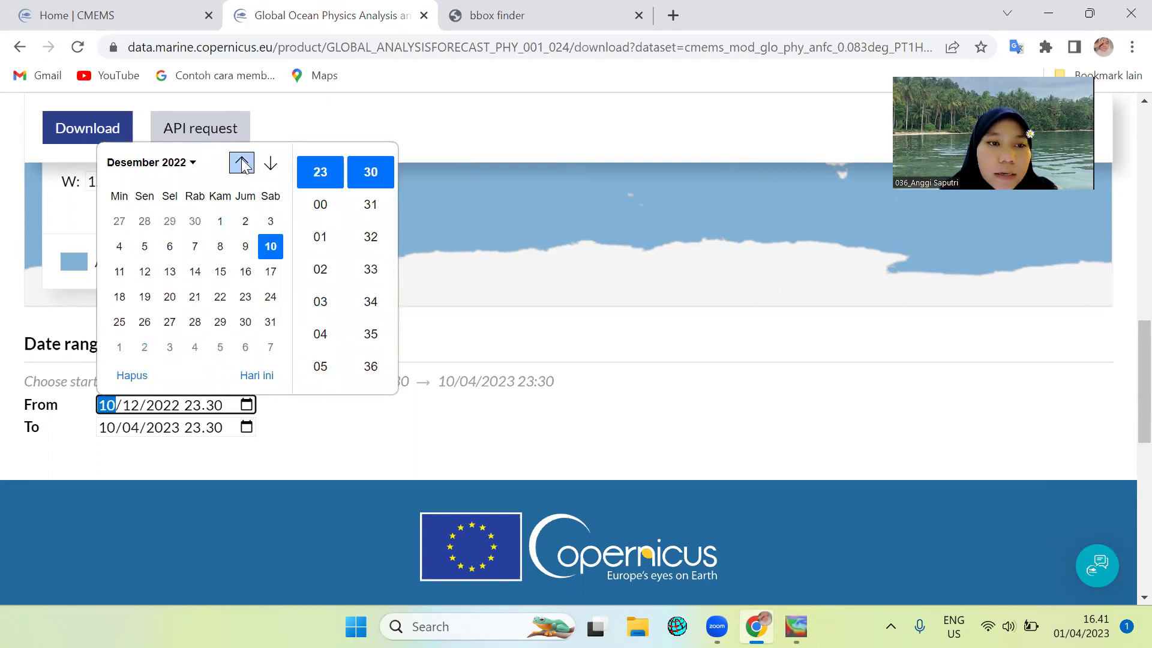
click(242, 163)
click(271, 163)
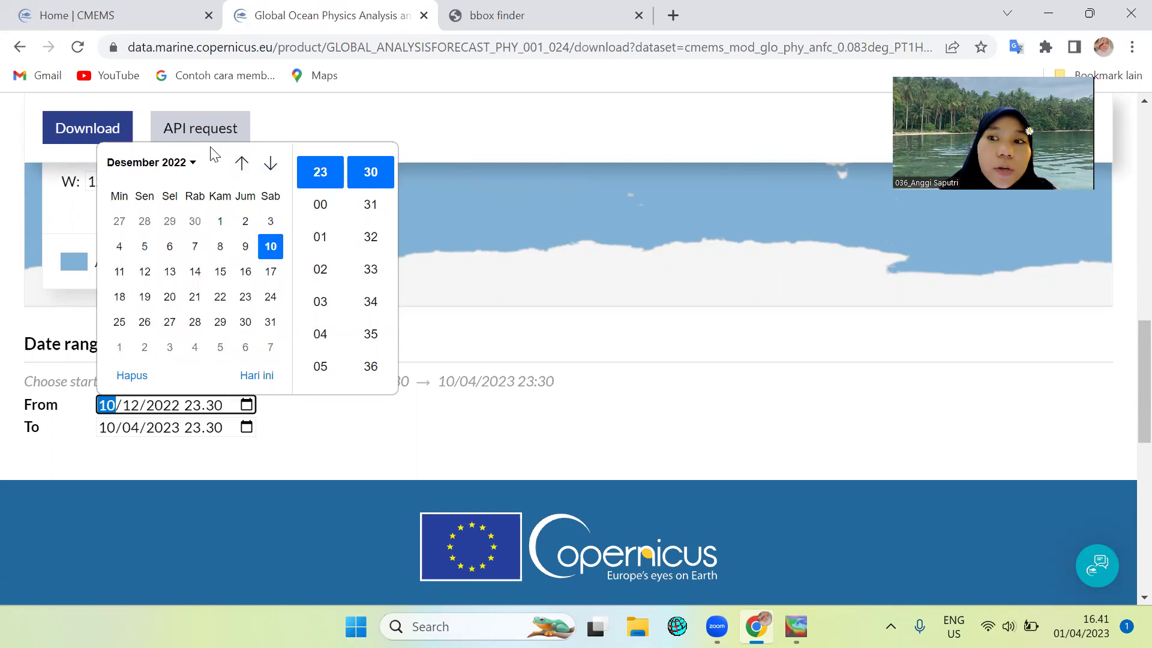
click(223, 223)
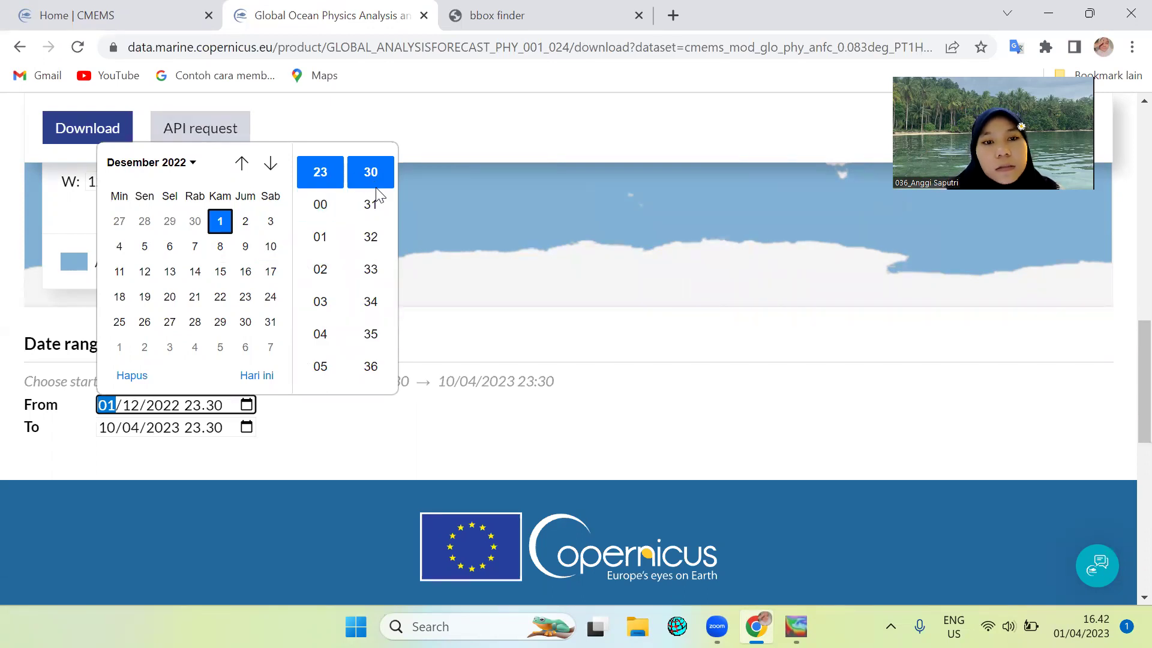
click(365, 440)
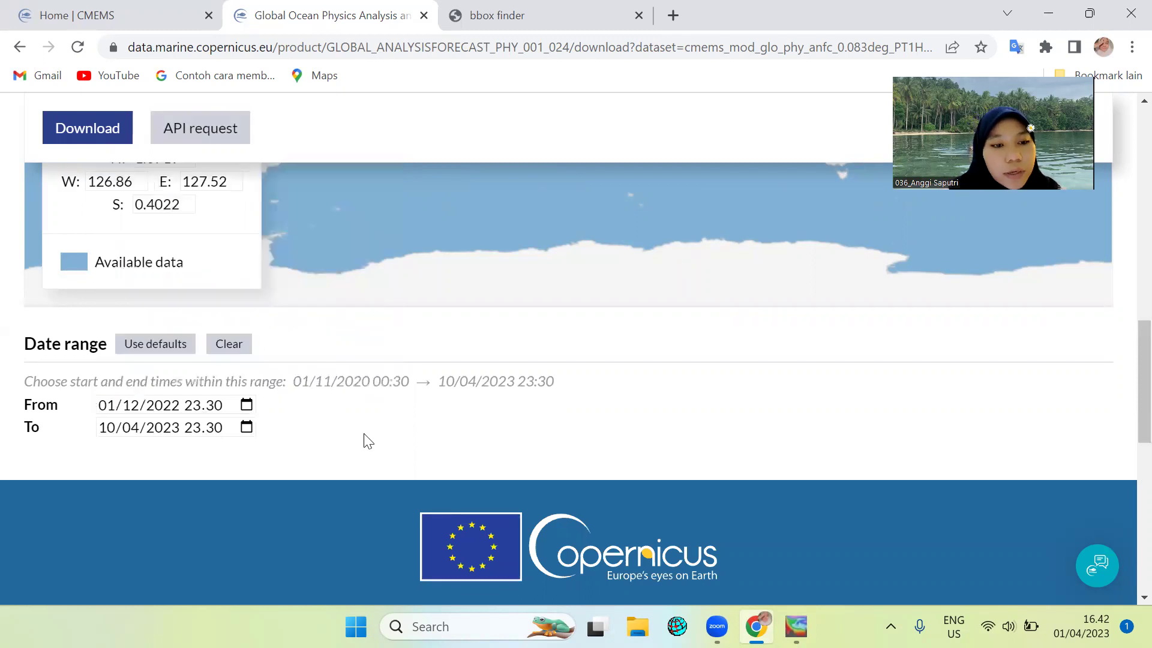
Set the end of the date range to 31/12/2022, keeping the time at 23.30.
click(247, 427)
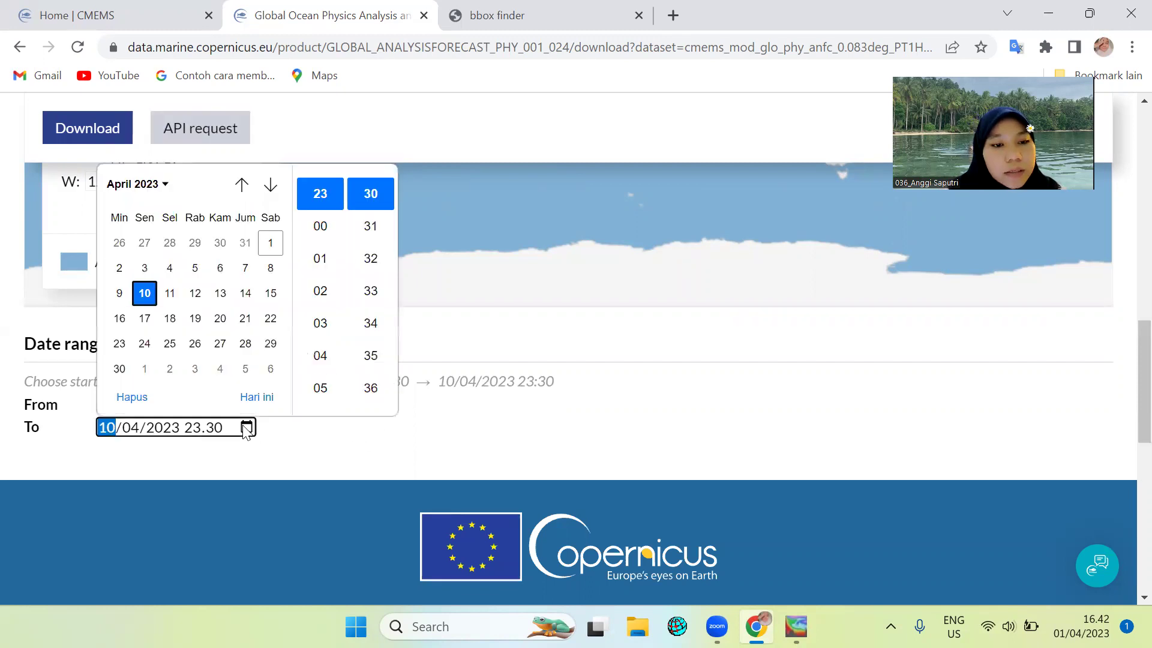
click(241, 185)
click(242, 185)
click(242, 185)
click(241, 185)
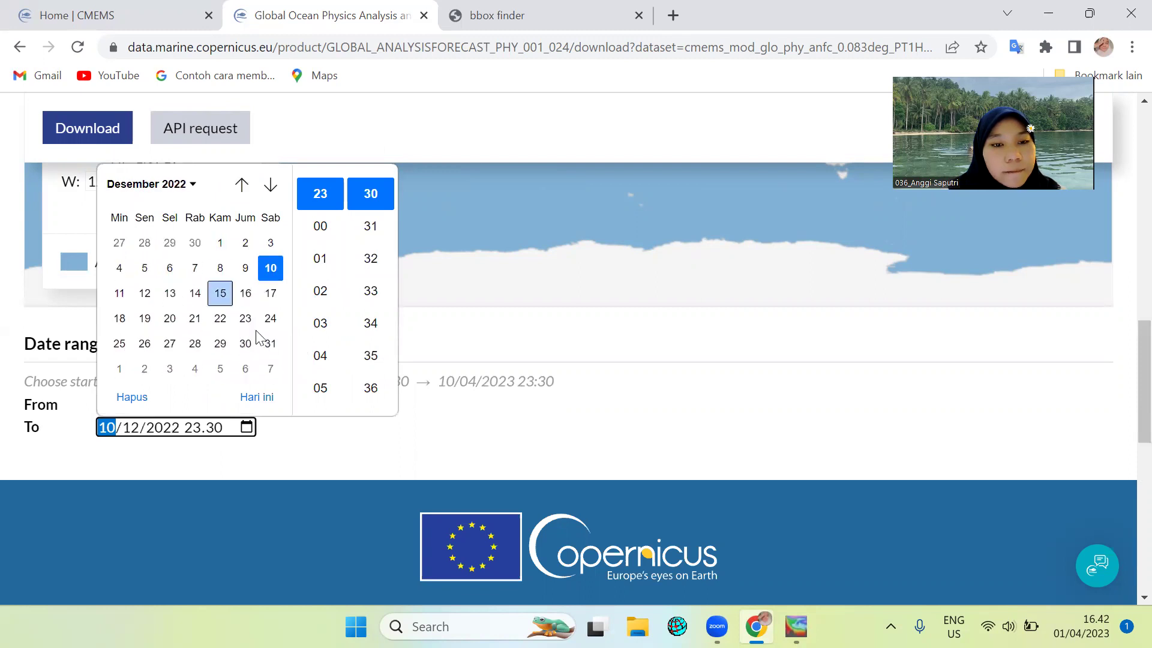
click(271, 345)
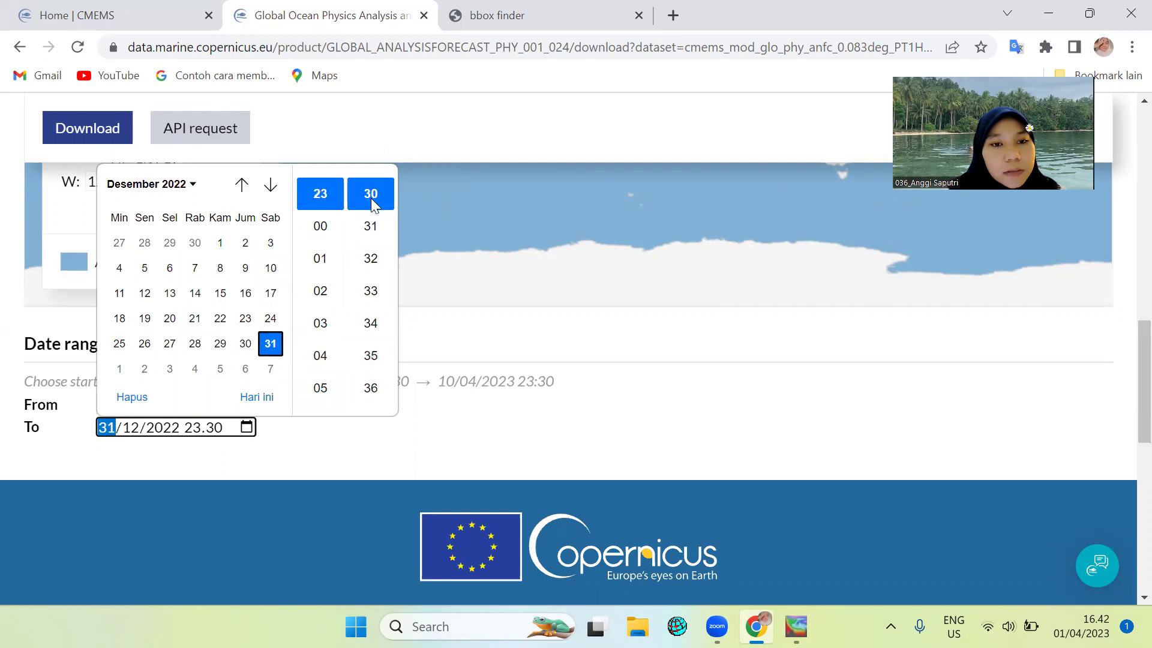
click(379, 465)
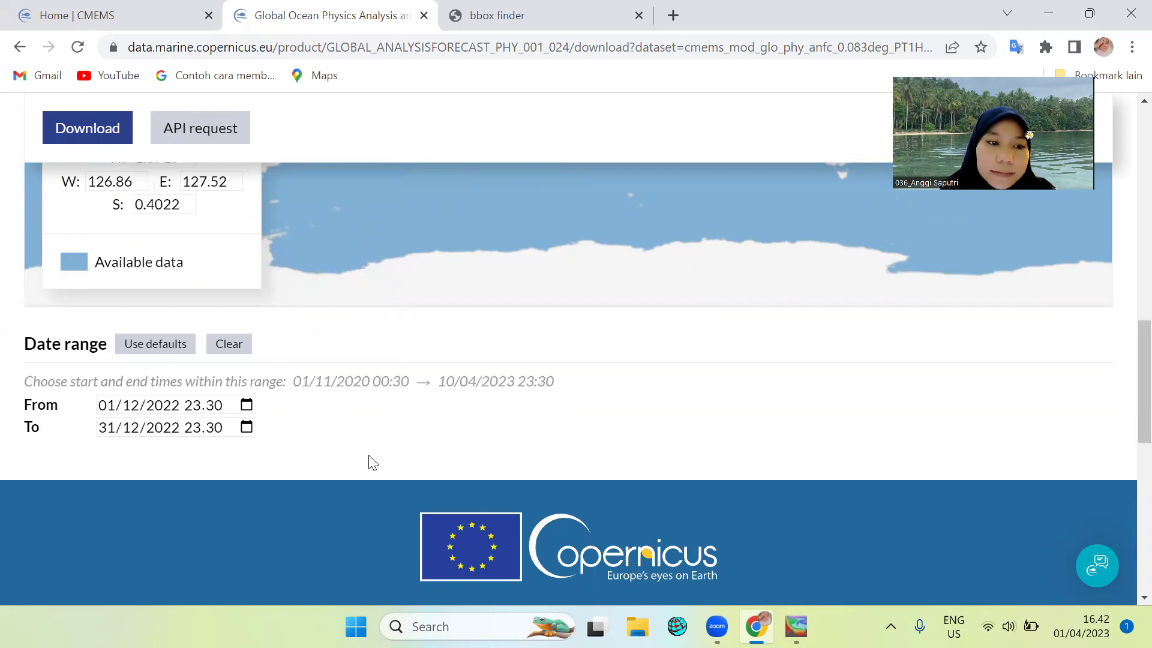
Switch to Ocean Data View and open the file Sawu Sea_2_cmems_mod_glo_phy_anfc_0.083deg_PT1H-m_1680333749394.nc from the Arus Laut folder.
scroll(391, 406, up, 5)
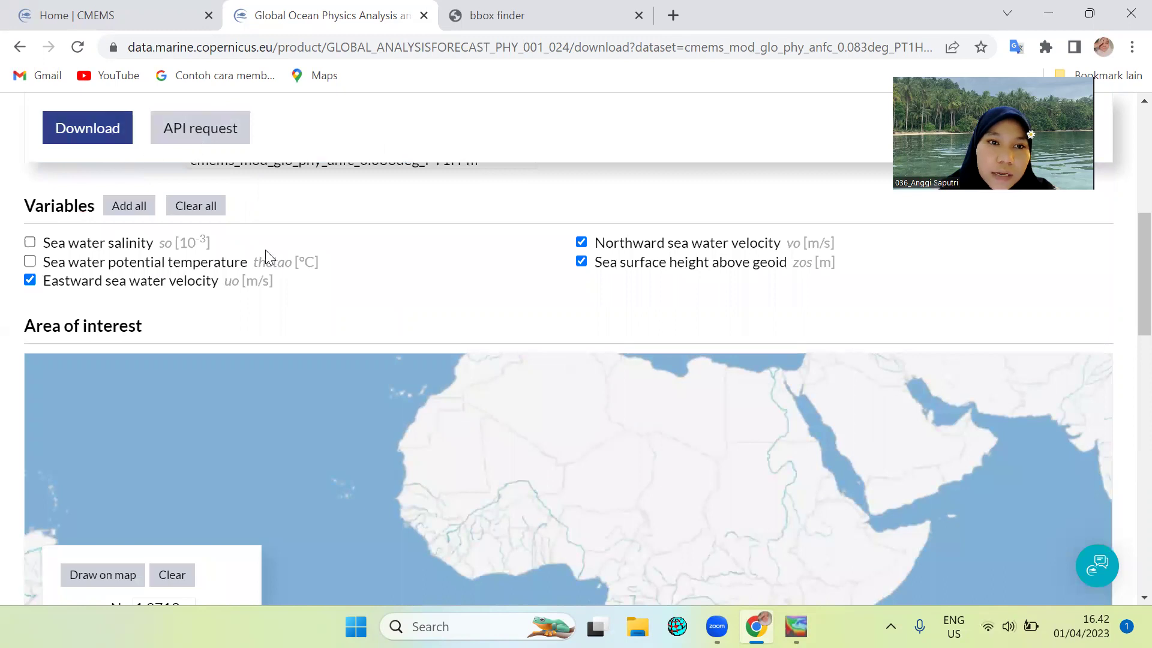
scroll(265, 250, up, 6)
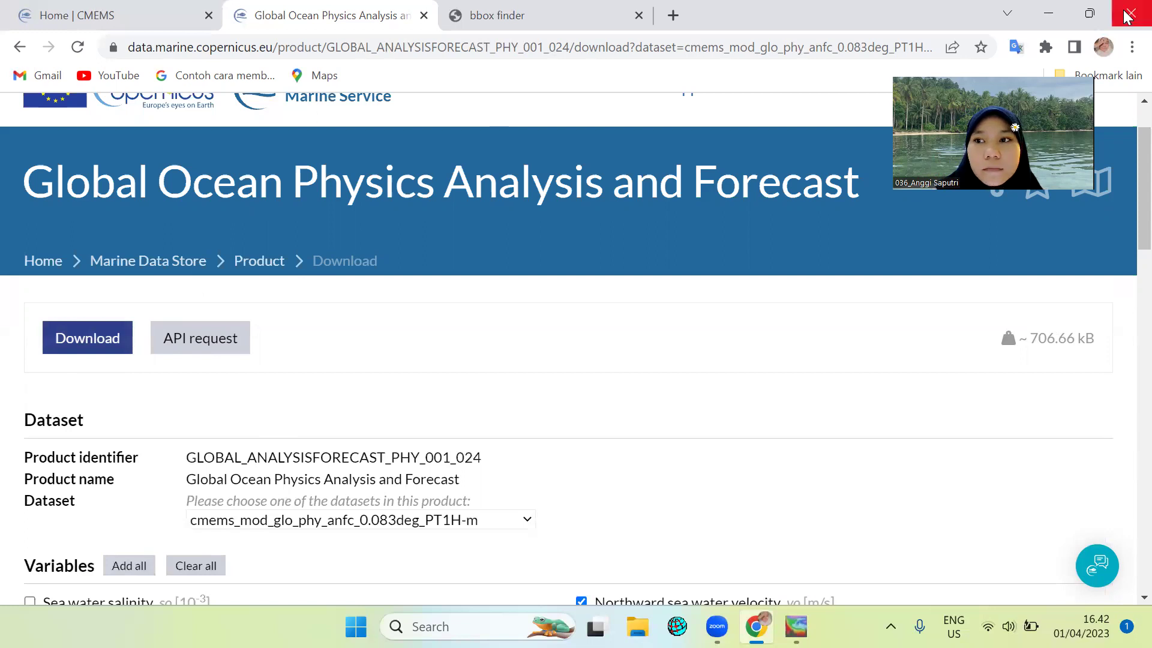
click(1049, 13)
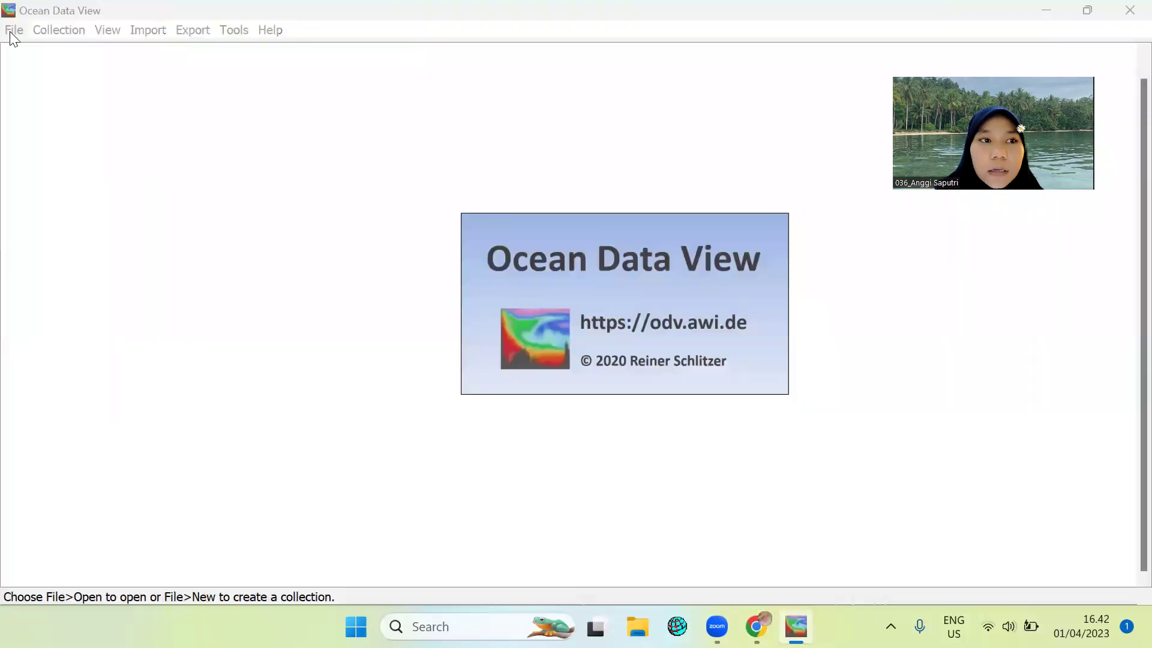
click(12, 30)
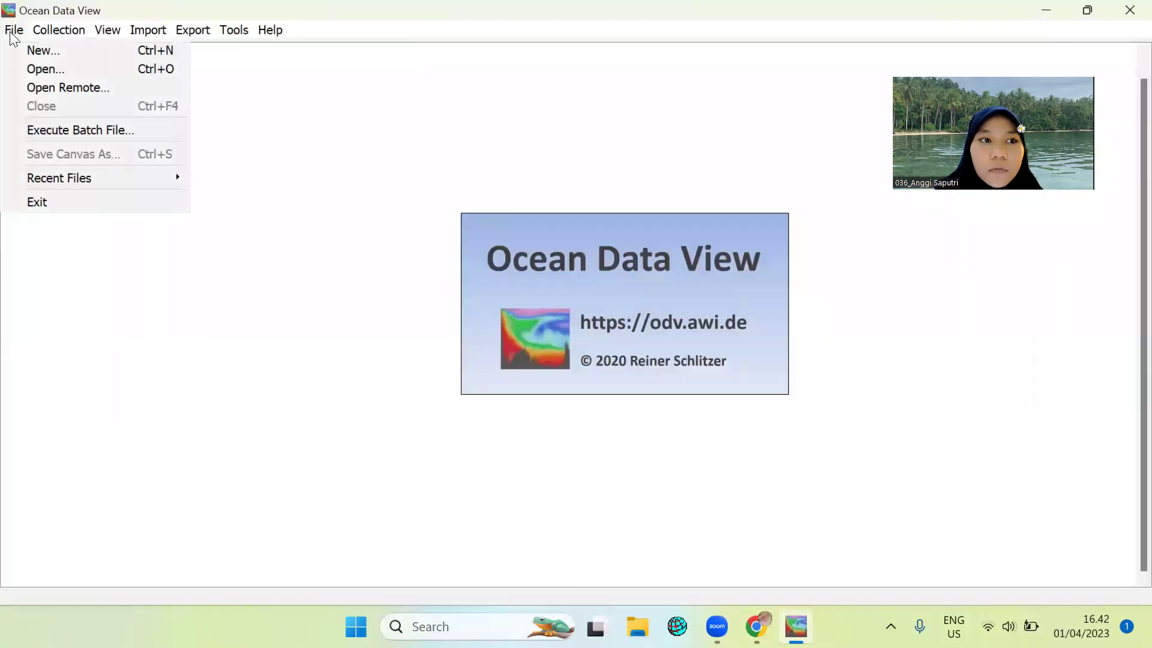
click(37, 69)
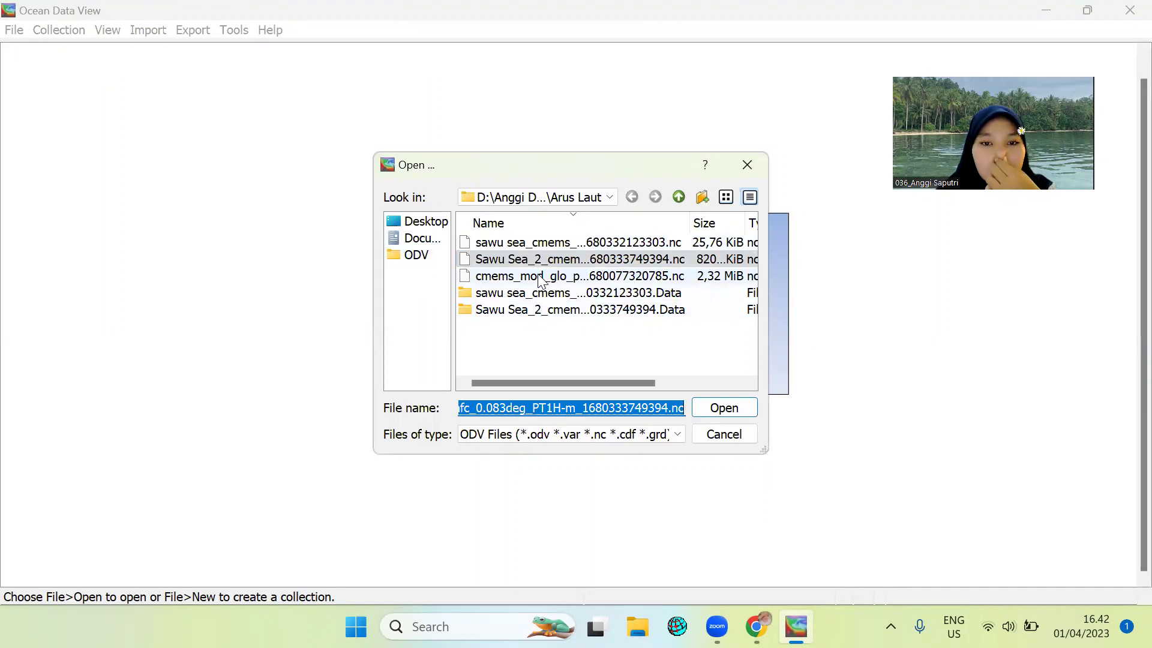
click(540, 245)
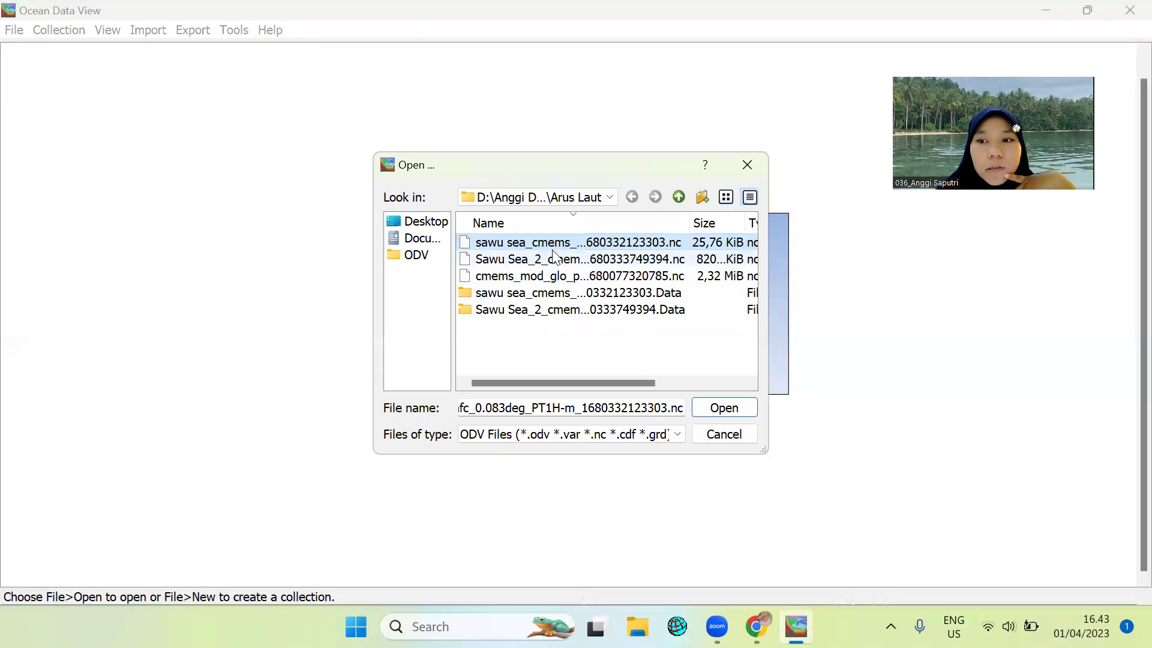
click(579, 266)
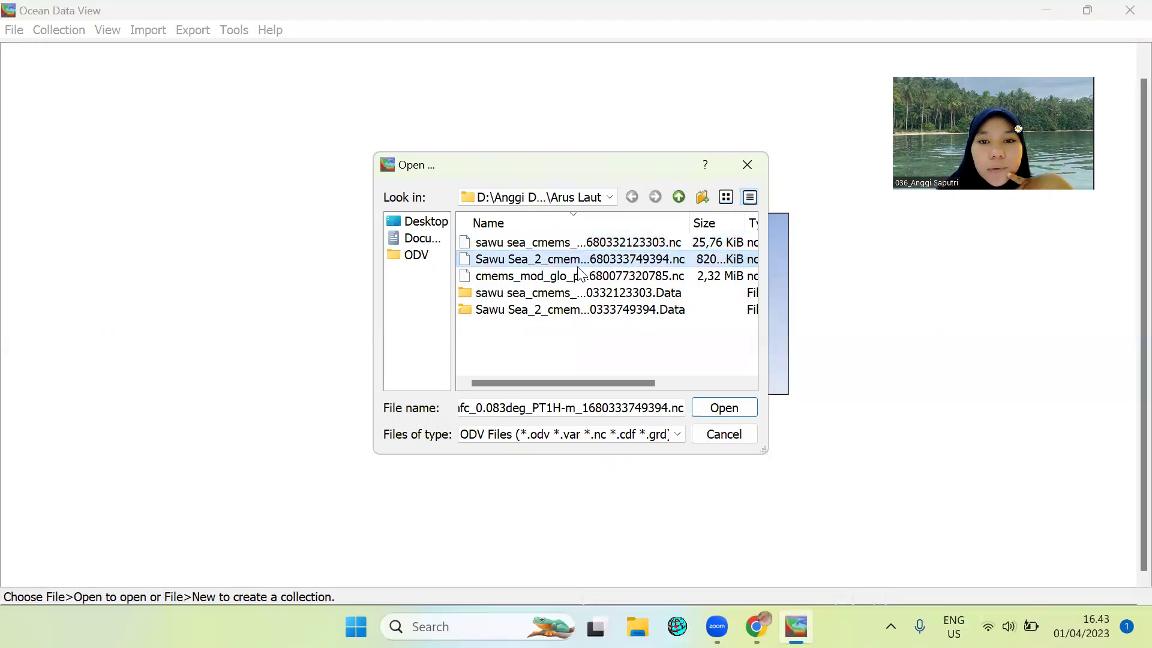
click(727, 417)
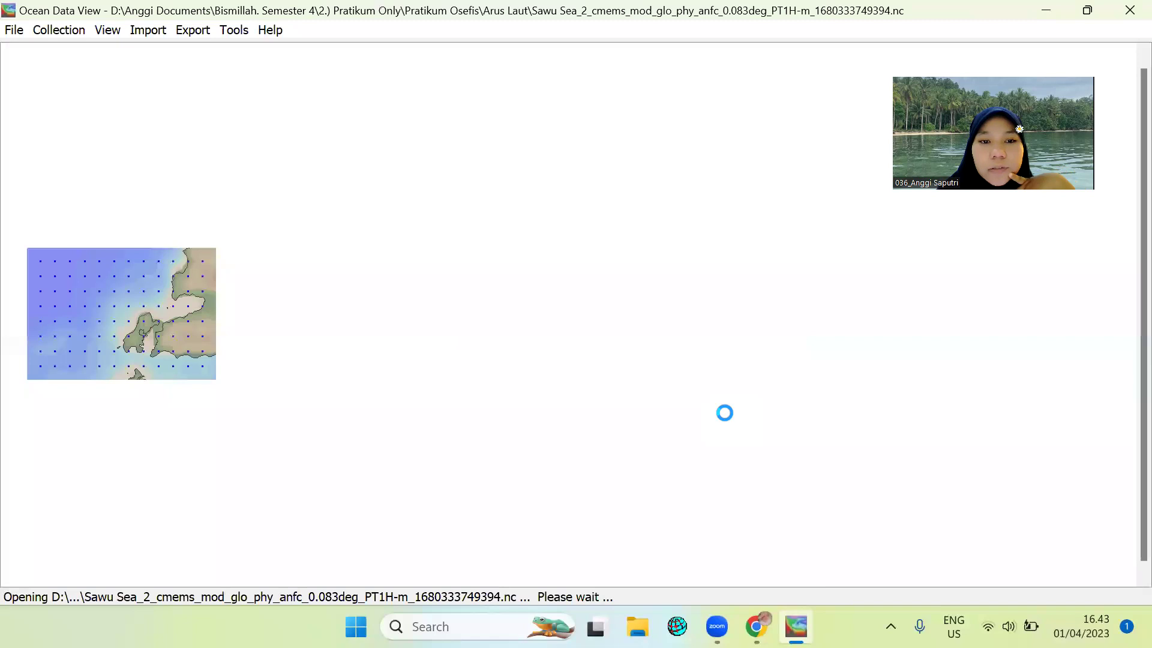
Select the station near 123.4°E, 9.8°S on the small overview map to view its current data.
scroll(585, 303, down, 1)
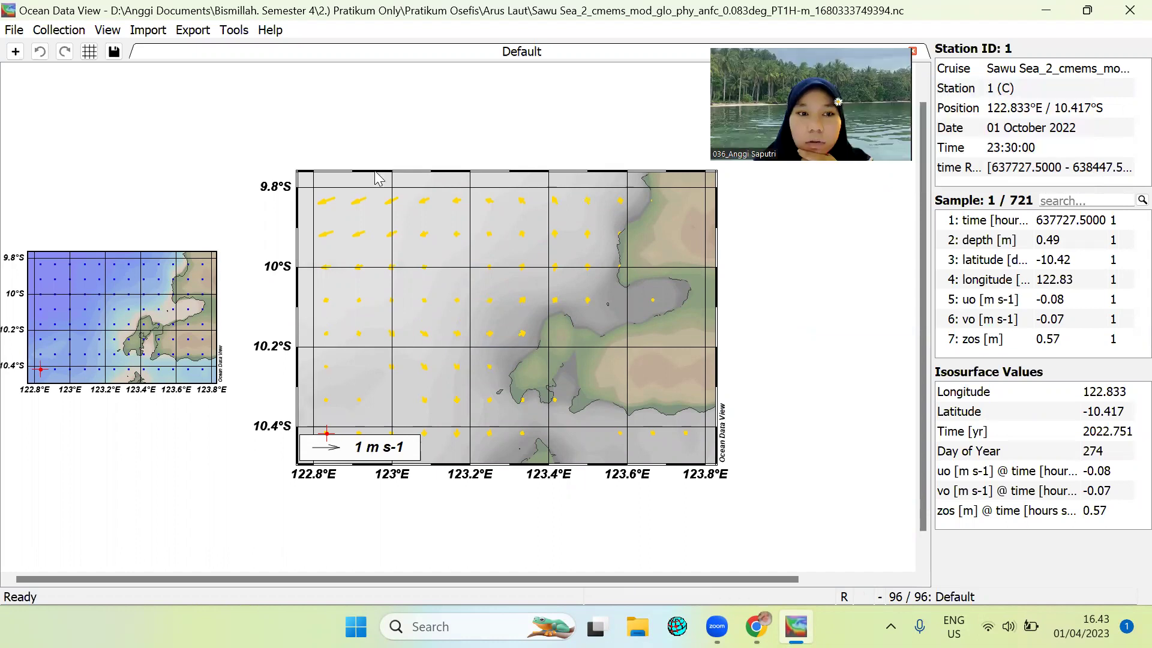
right_click(168, 294)
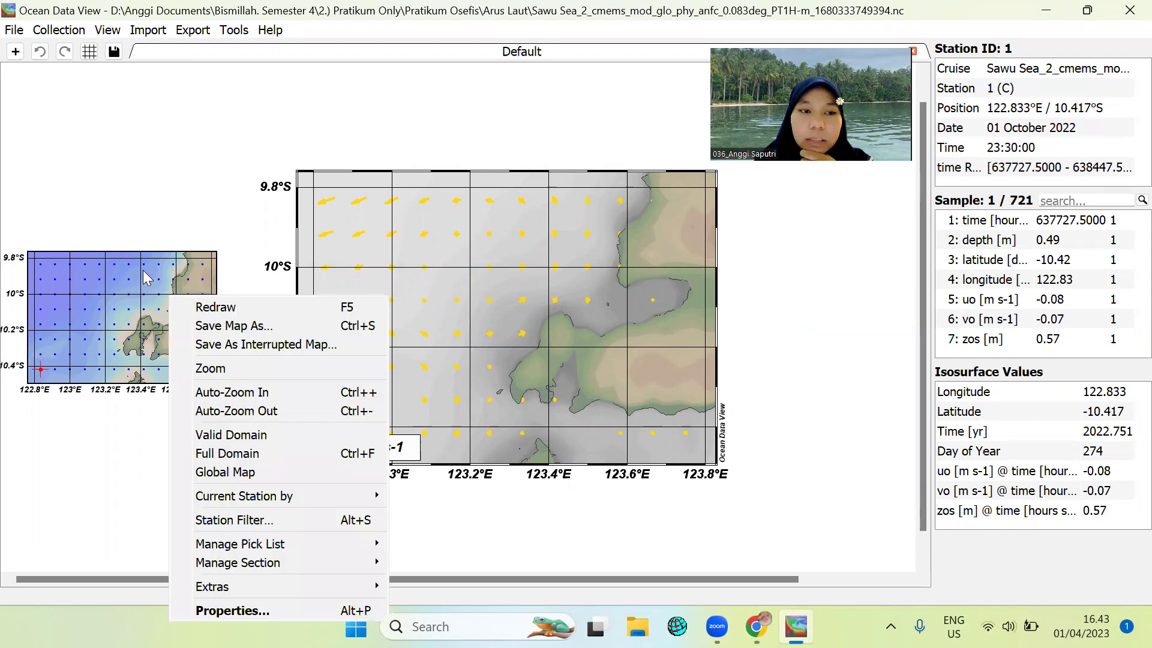
click(144, 278)
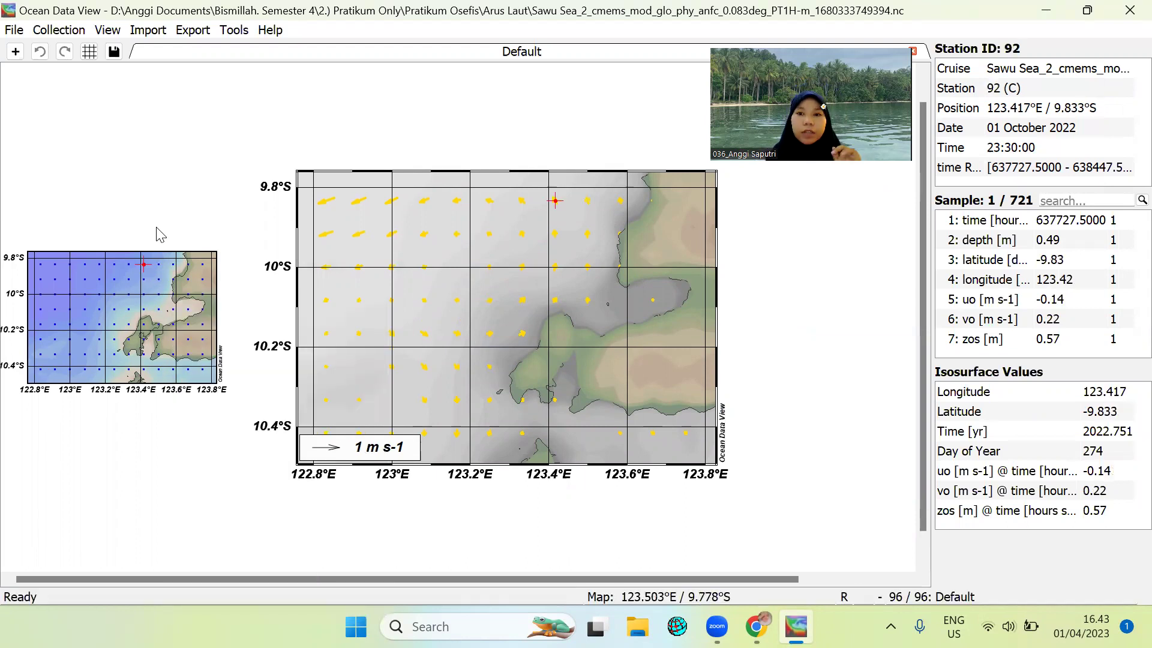
click(17, 31)
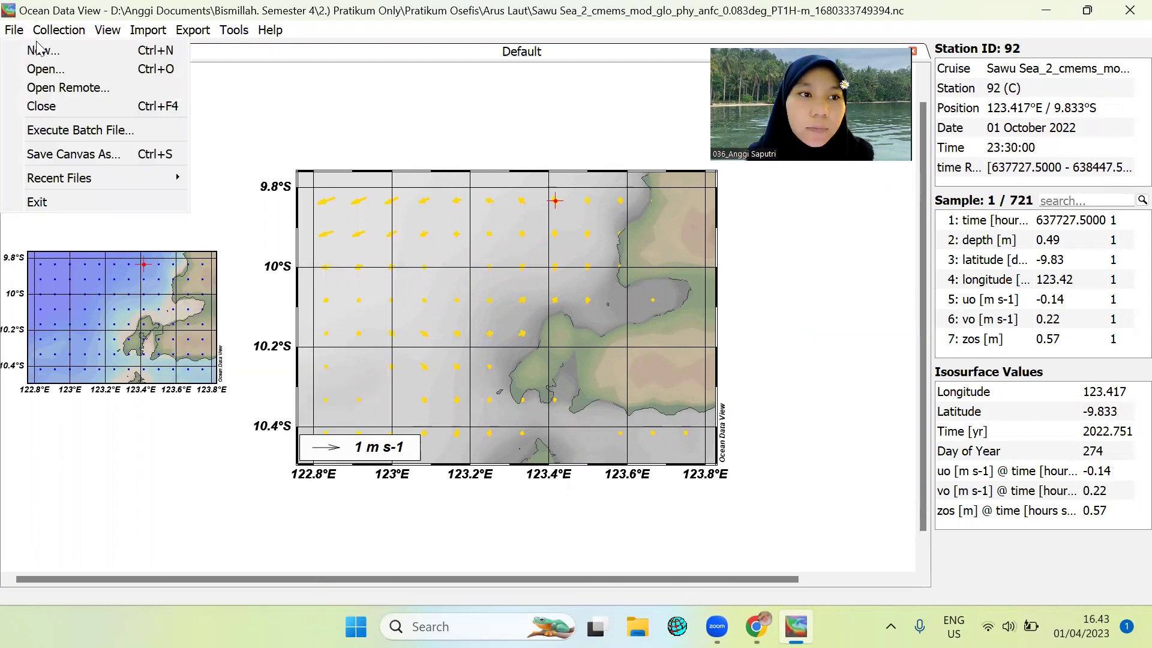
click(38, 49)
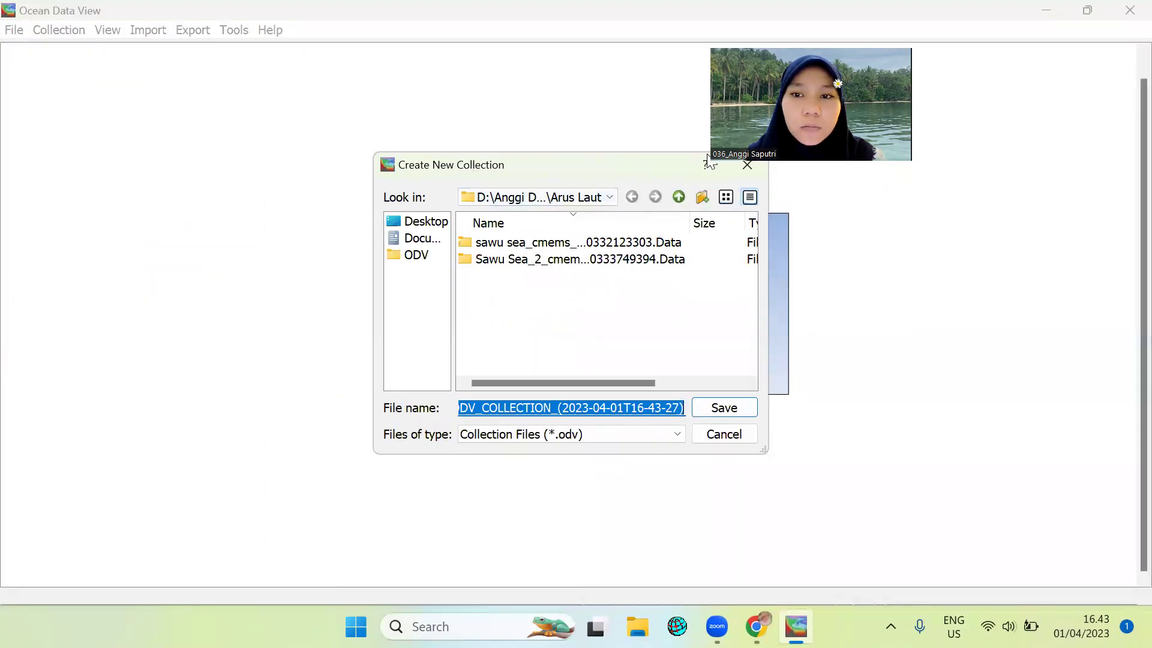
drag(711, 156, 807, 127)
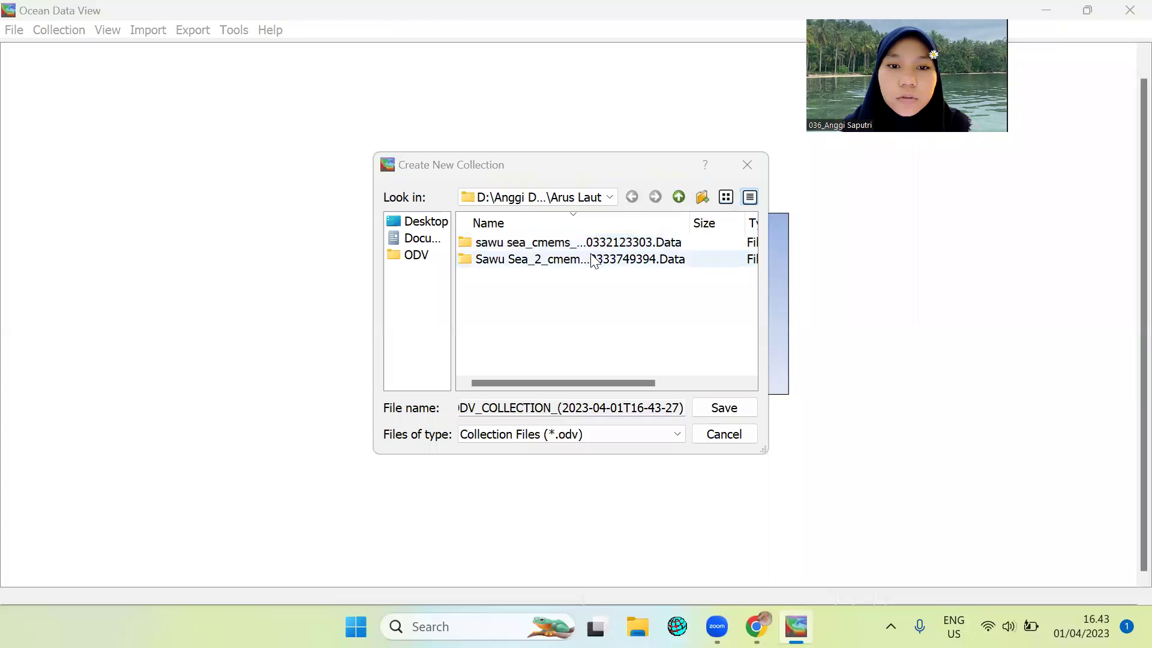
click(618, 260)
click(640, 243)
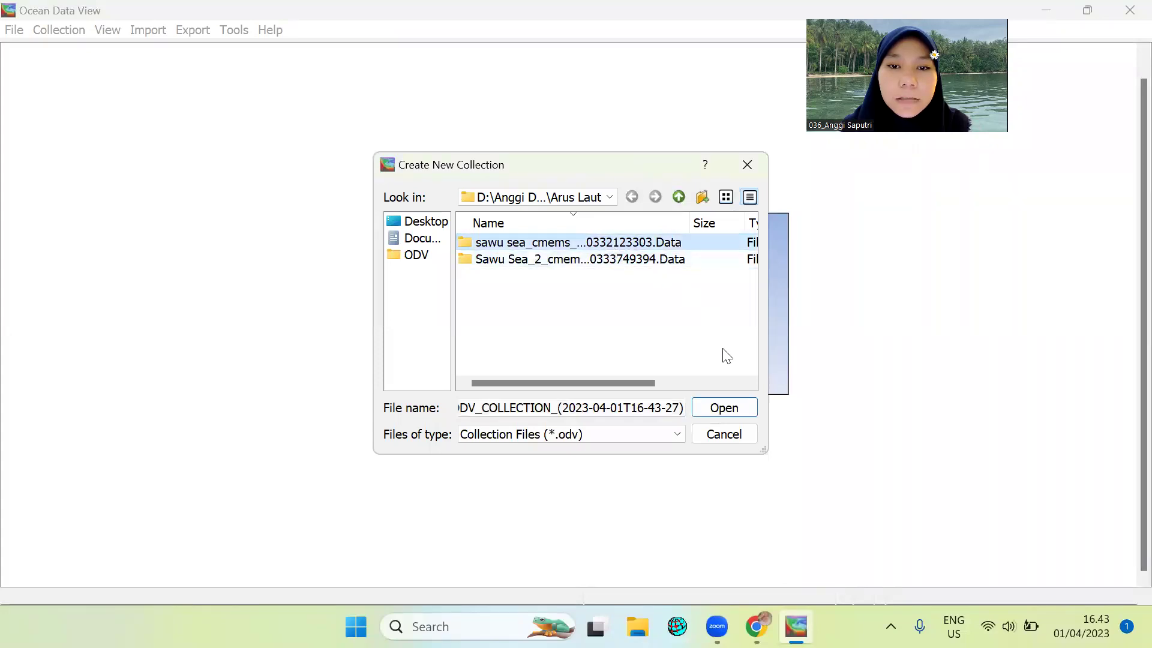
click(727, 411)
click(747, 164)
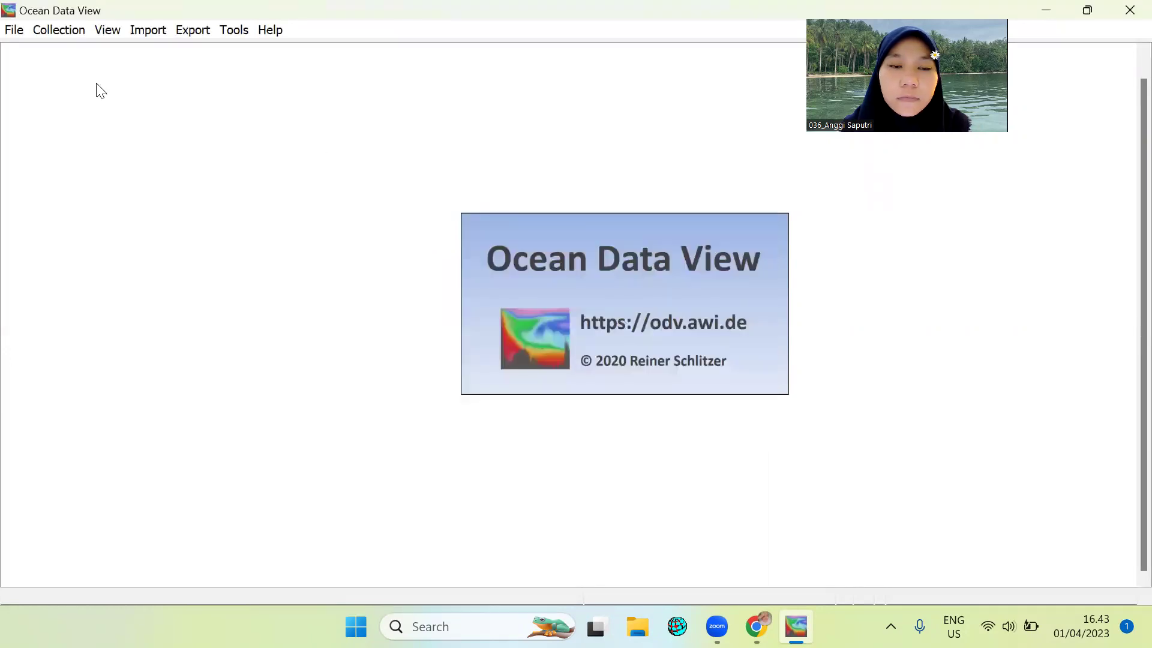
Open sawu sea_cmems_mod_glo_phy_anfc_0.083deg_PT1H-m_1680332123303.nc from the Arus Laut folder and accept all four NetCDF dimensions.
click(14, 30)
click(35, 70)
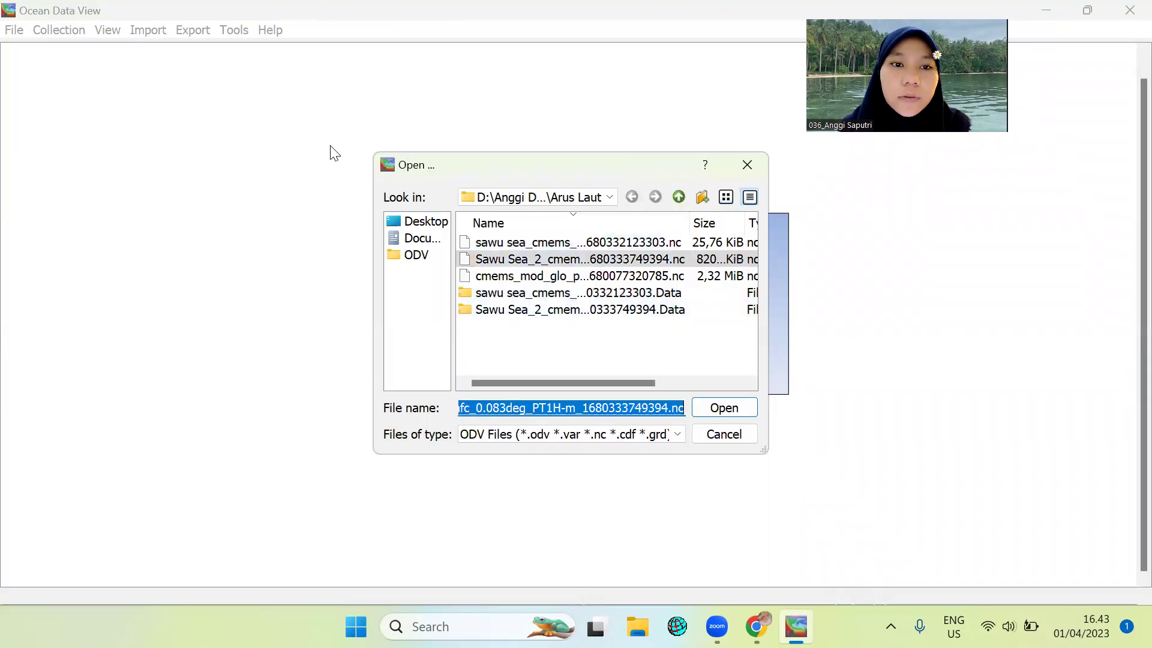
click(510, 242)
click(715, 408)
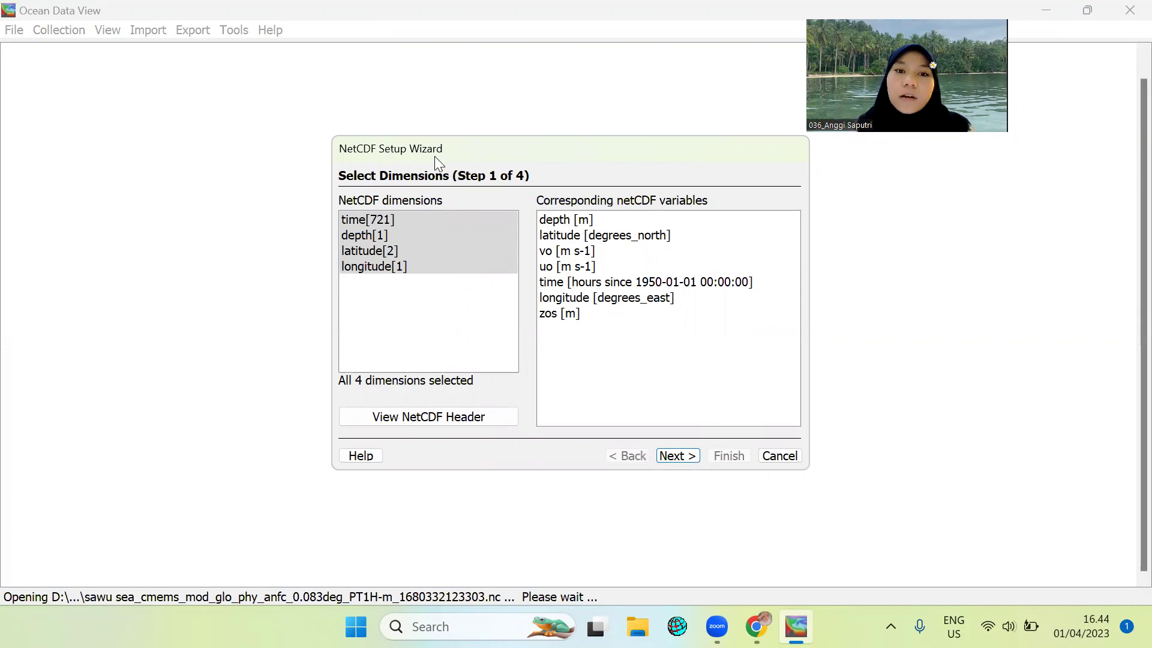
click(689, 457)
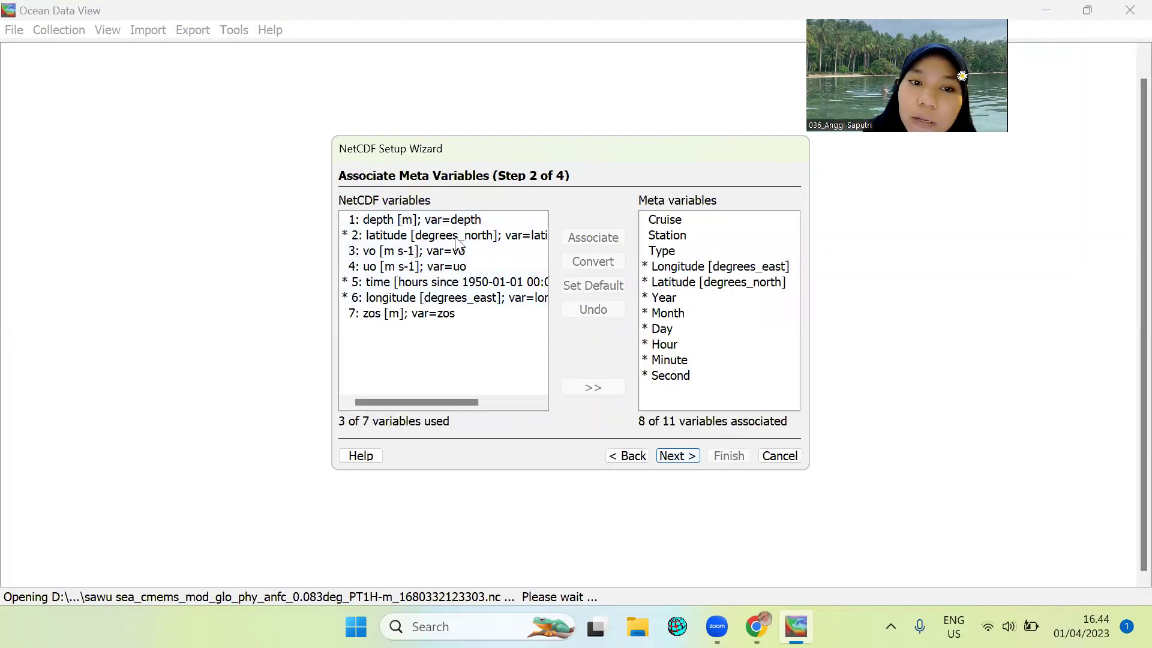
Add the NetCDF variables vo, uo and zos to the meta variables and proceed to the primary variable selection.
click(356, 252)
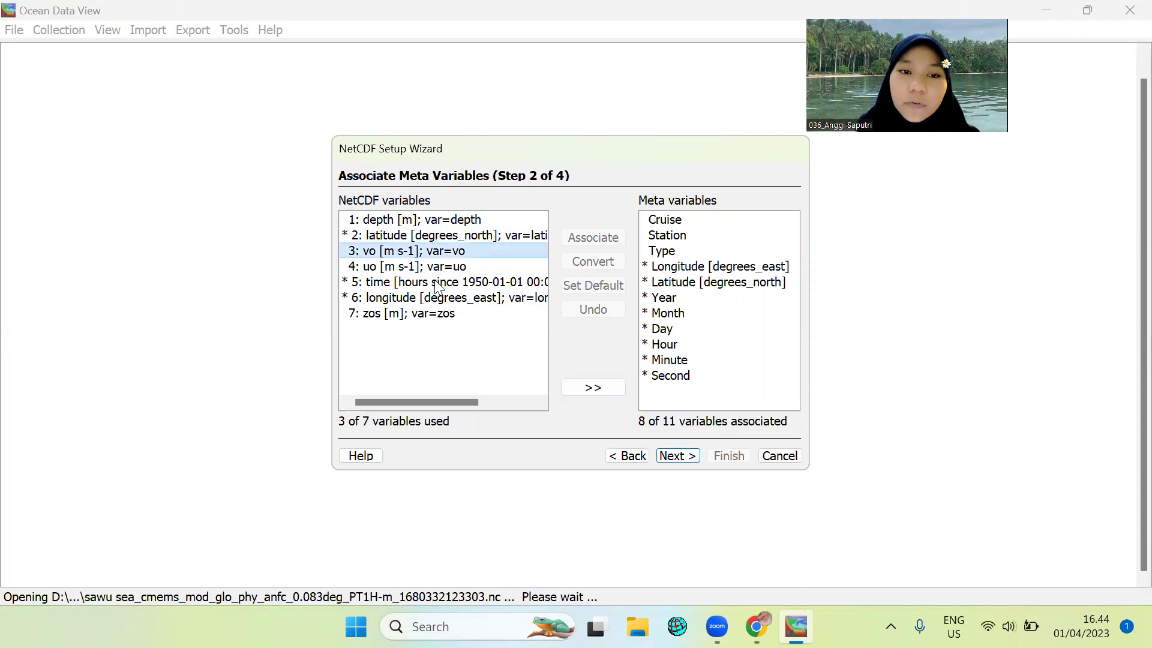
click(597, 388)
click(389, 268)
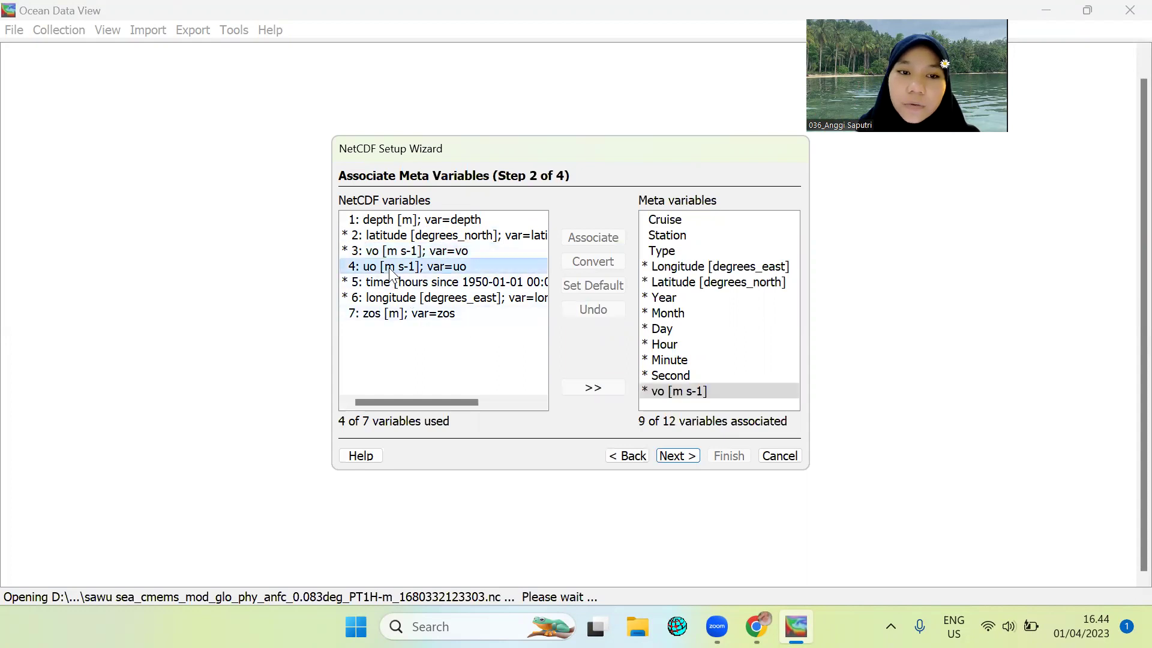
click(582, 388)
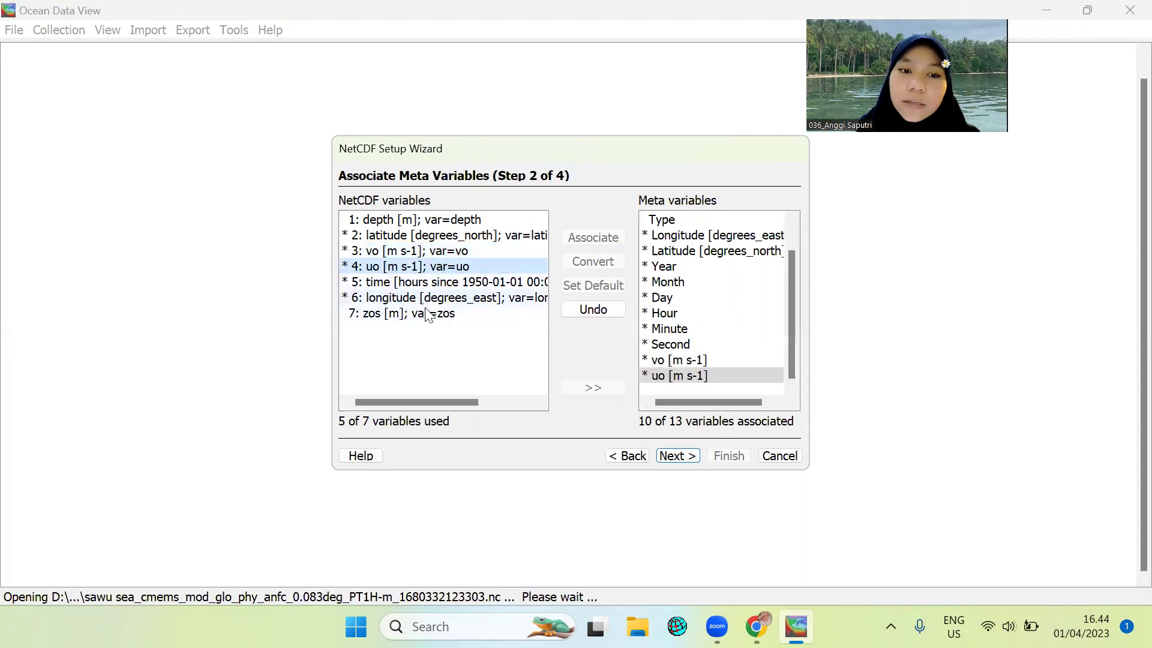
click(433, 313)
click(597, 389)
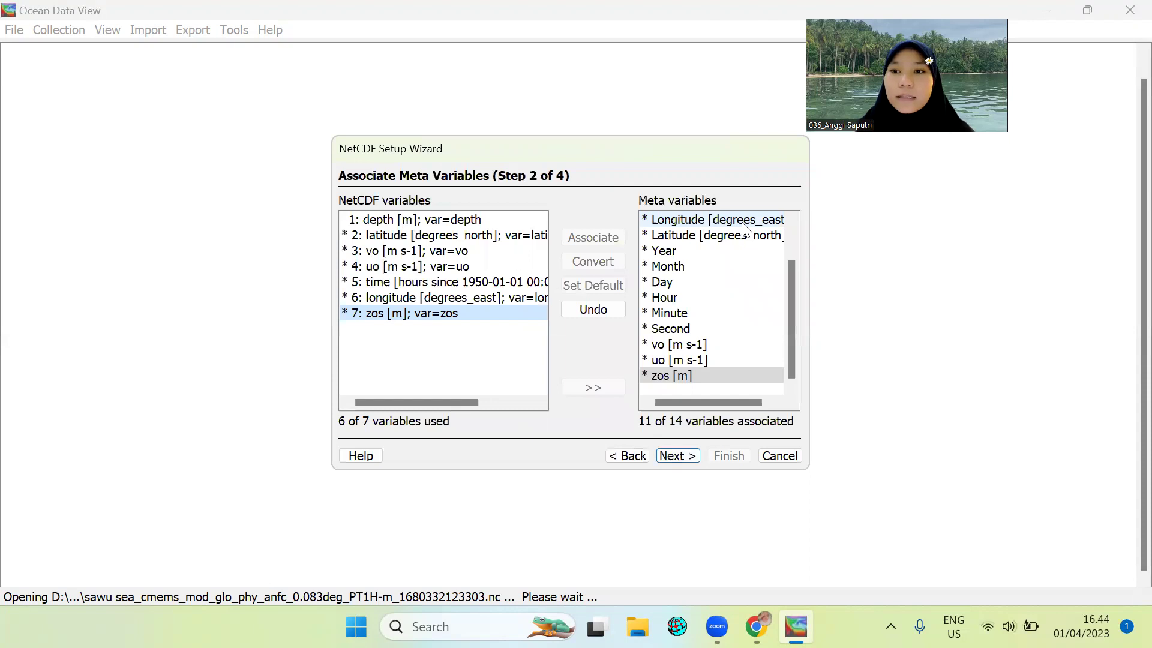
click(678, 456)
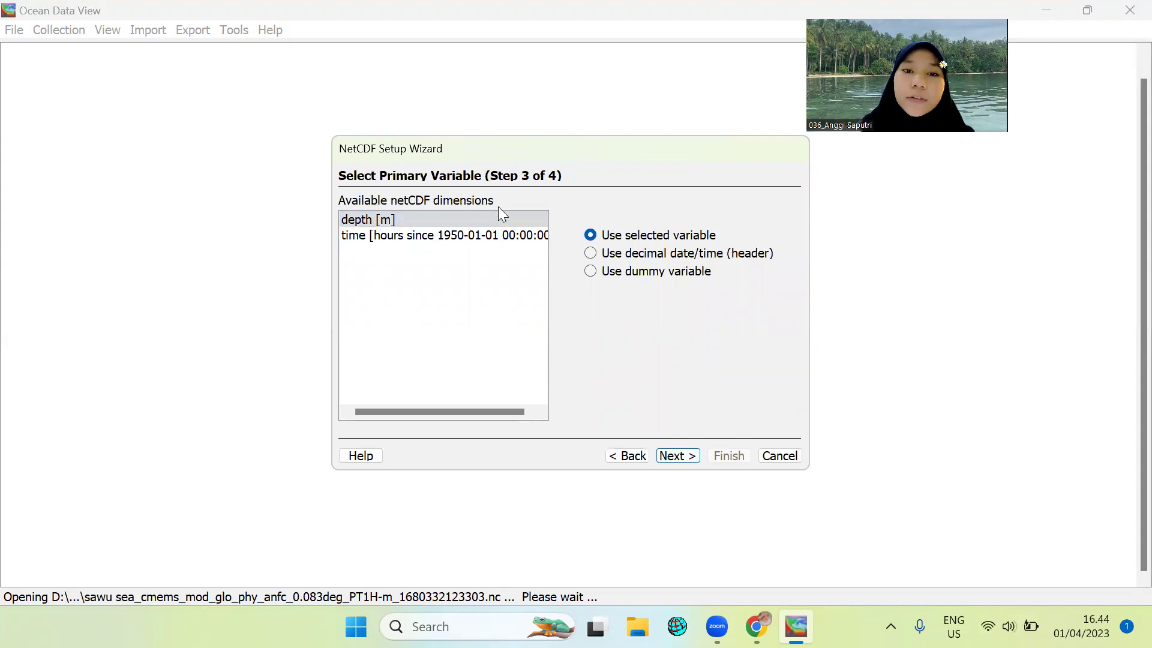
Use time as the selected primary variable, keep the full domain of stations and finish the NetCDF setup.
click(510, 237)
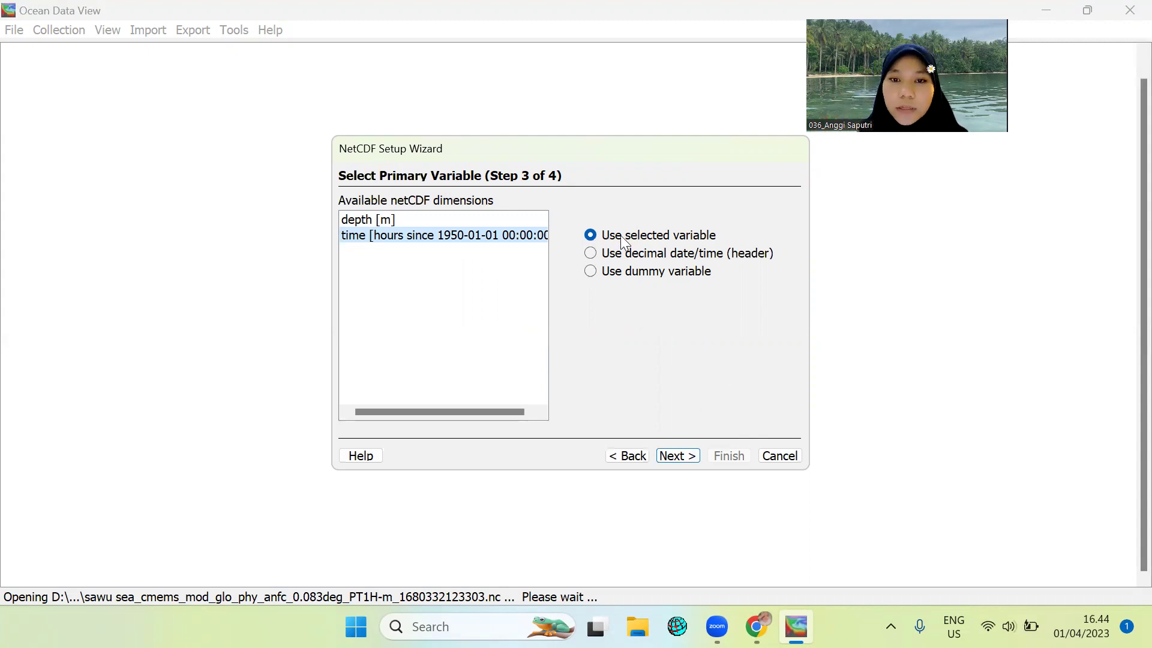
click(693, 457)
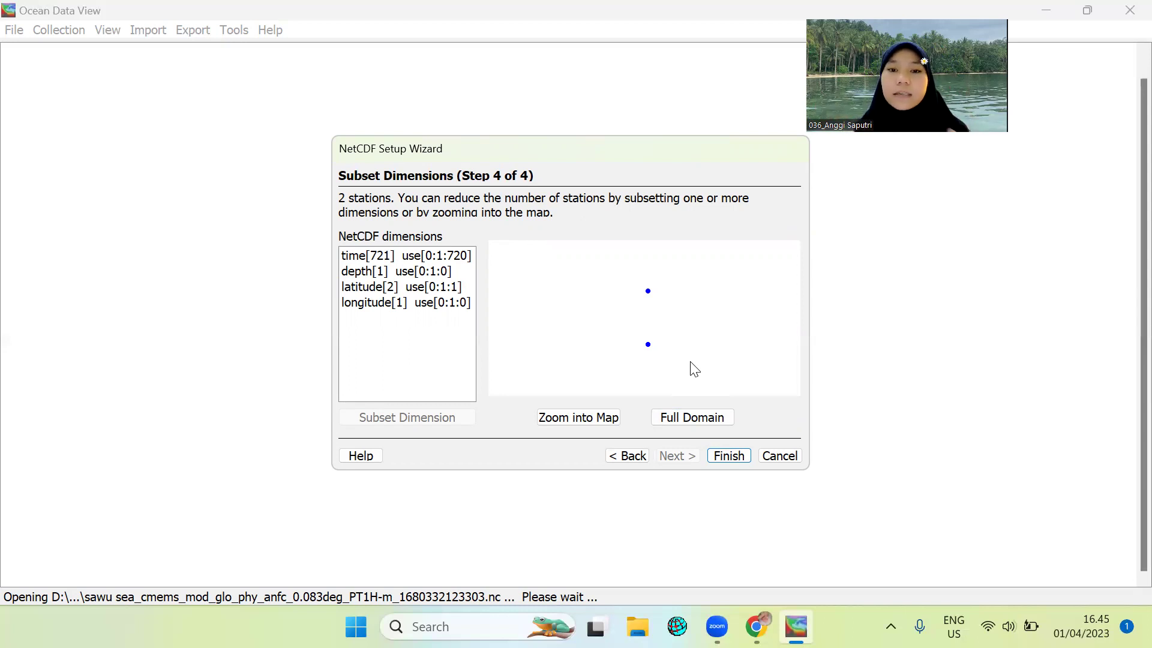
click(680, 420)
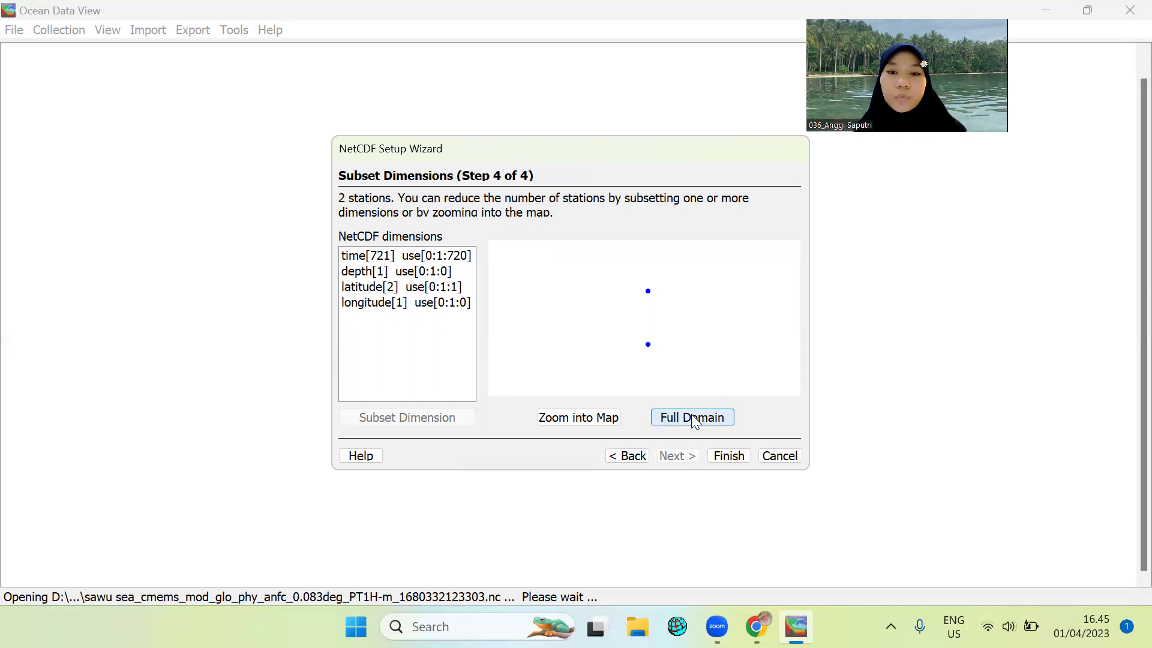
click(727, 457)
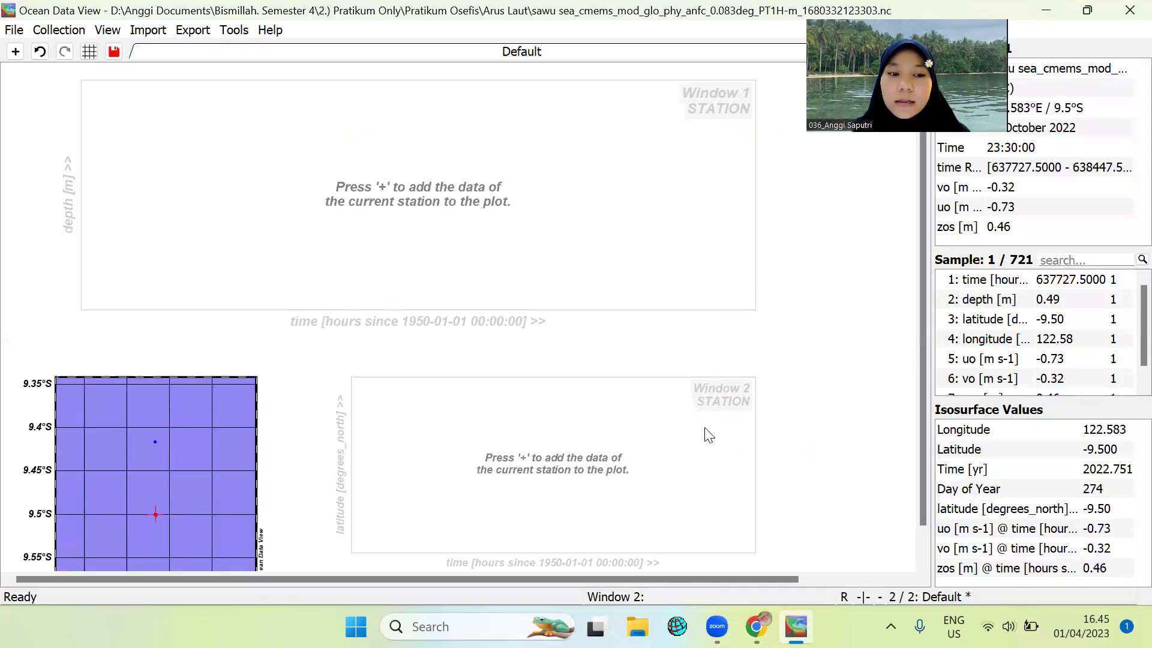
Apply the 1 SURFACE Window layout template to the canvas.
scroll(324, 336, down, 1)
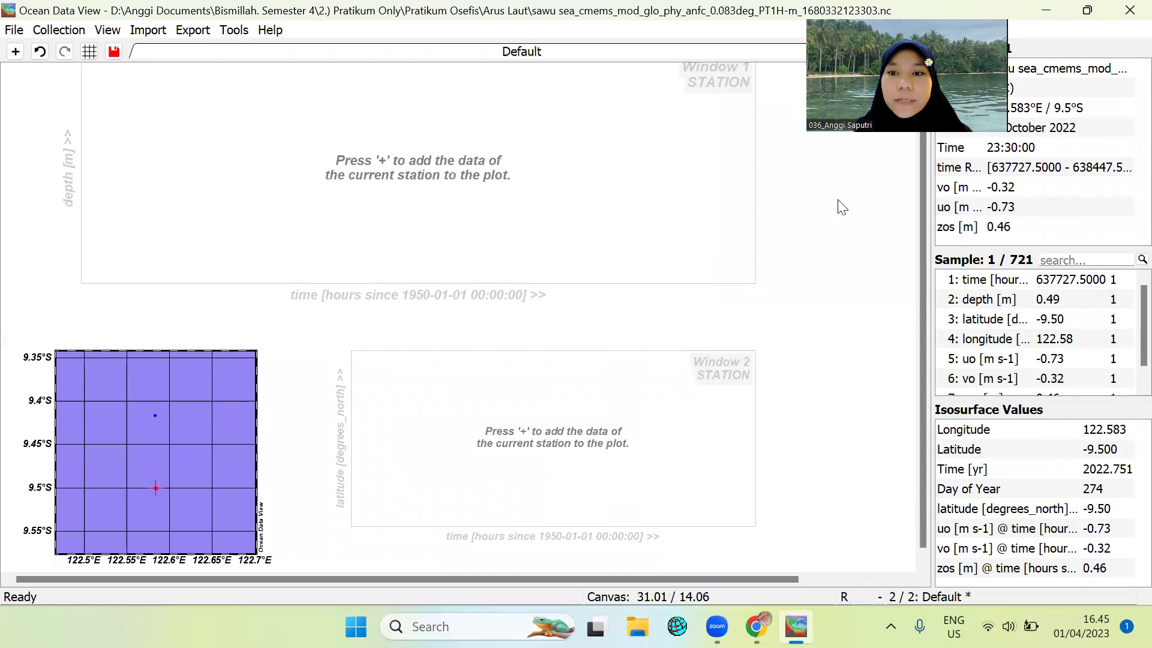
right_click(804, 191)
mouse_move(884, 381)
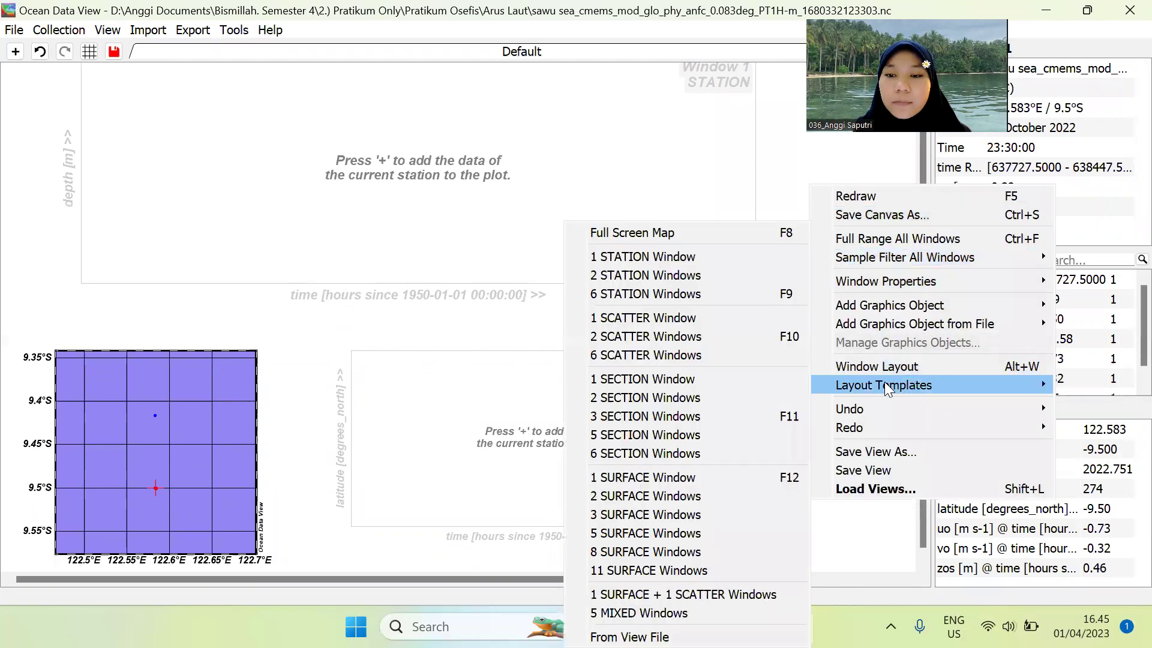
click(734, 479)
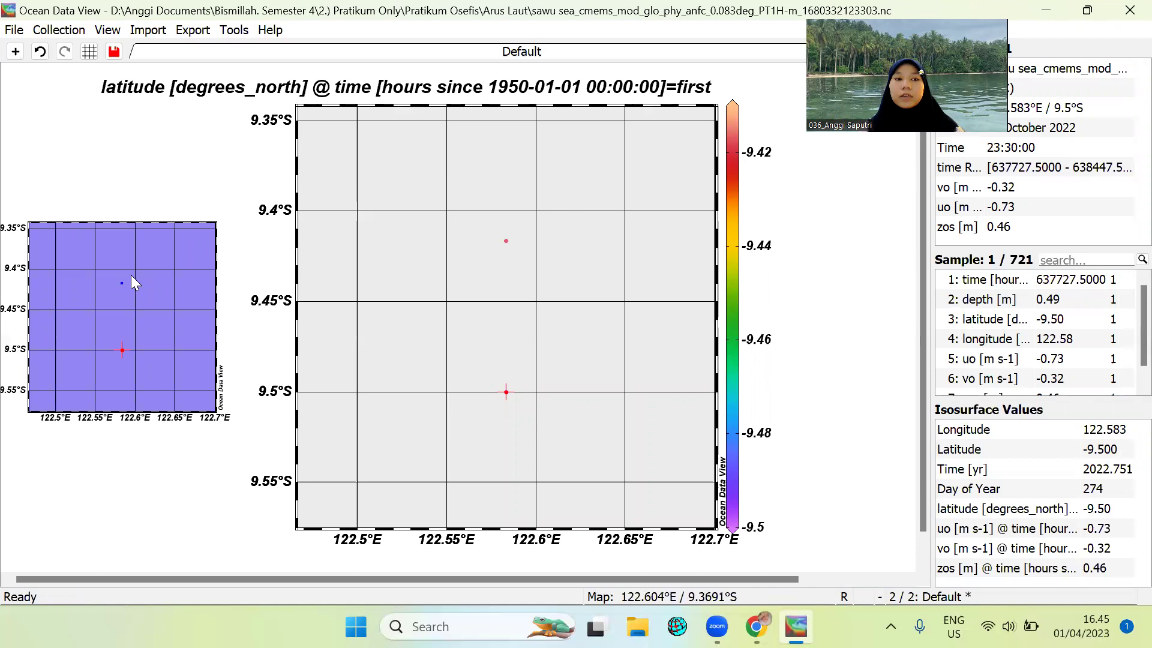
Enable the Land topography and Lakes and rivers layers in the properties of the small overview map.
right_click(116, 257)
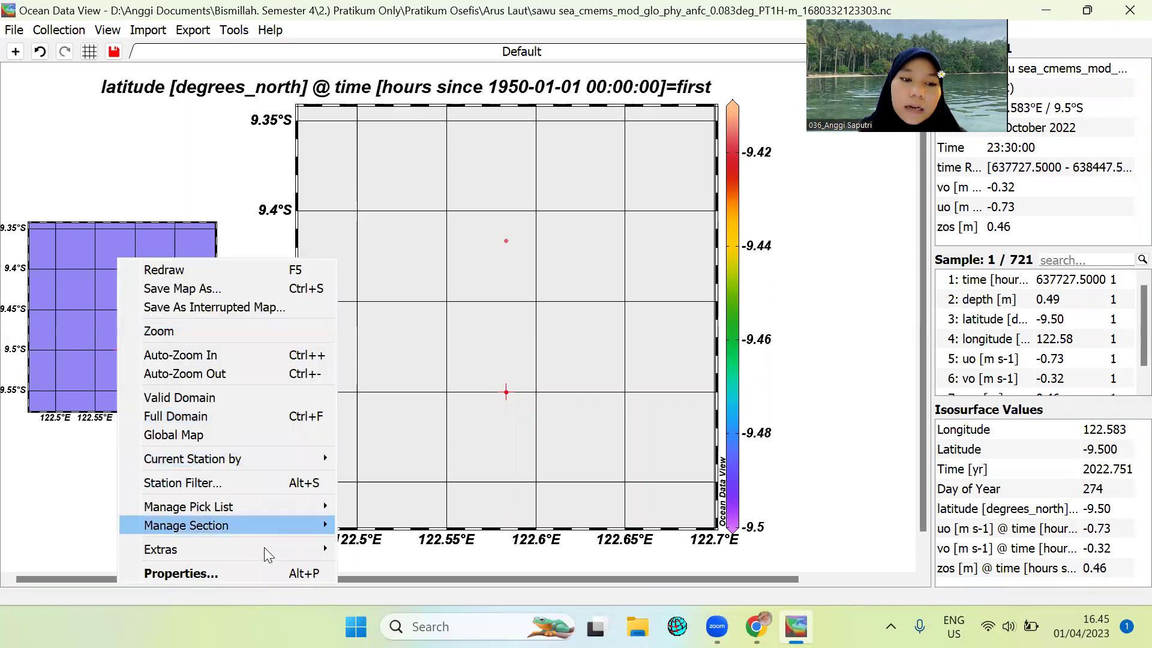
click(276, 575)
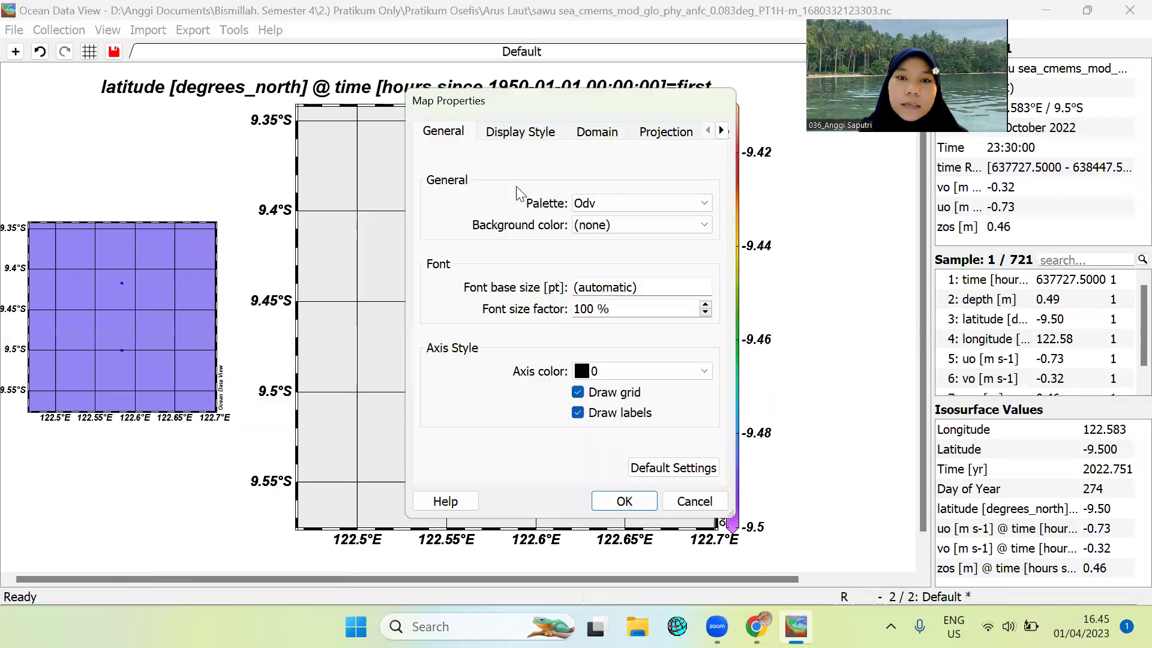
click(516, 133)
click(581, 139)
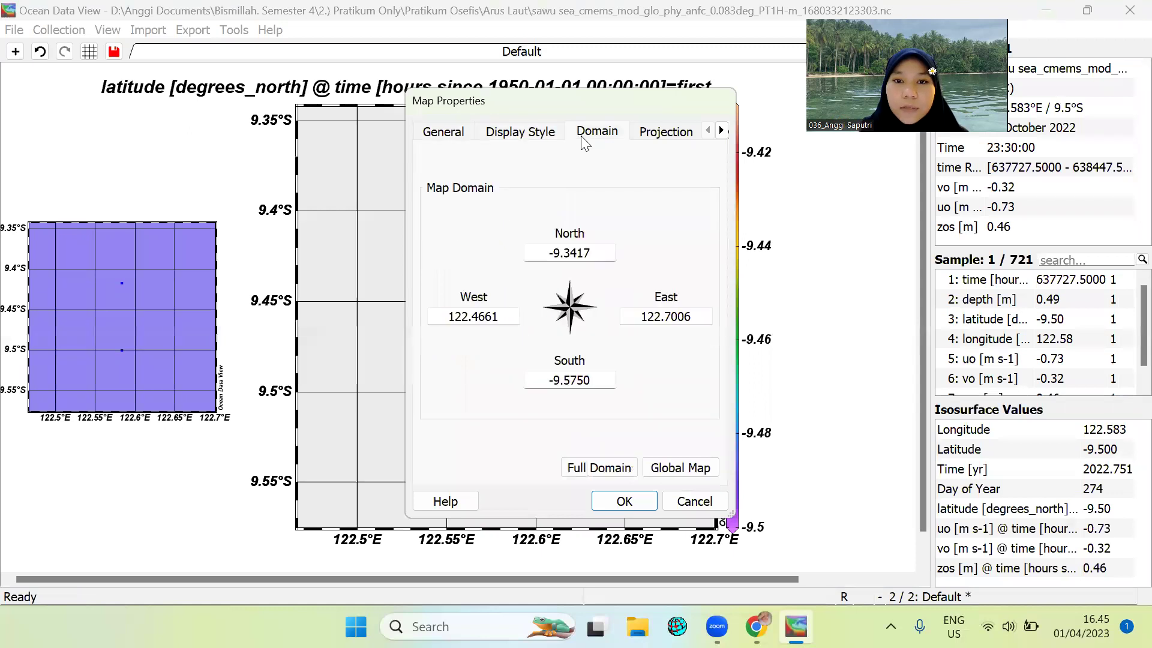
click(721, 131)
click(721, 131)
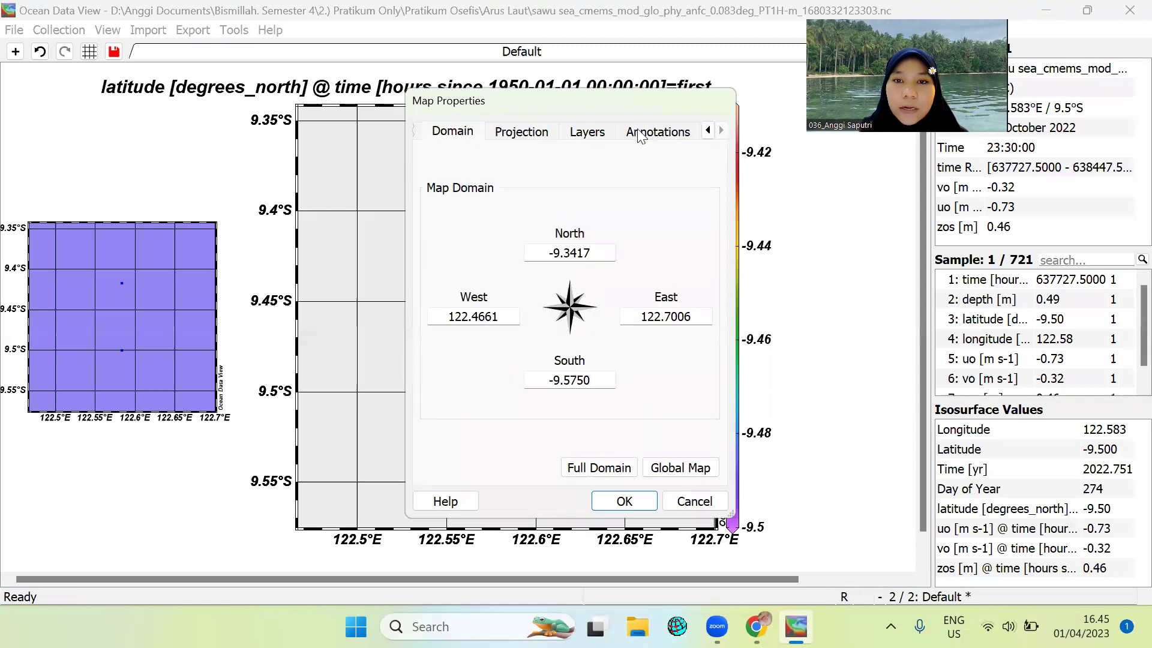
click(578, 134)
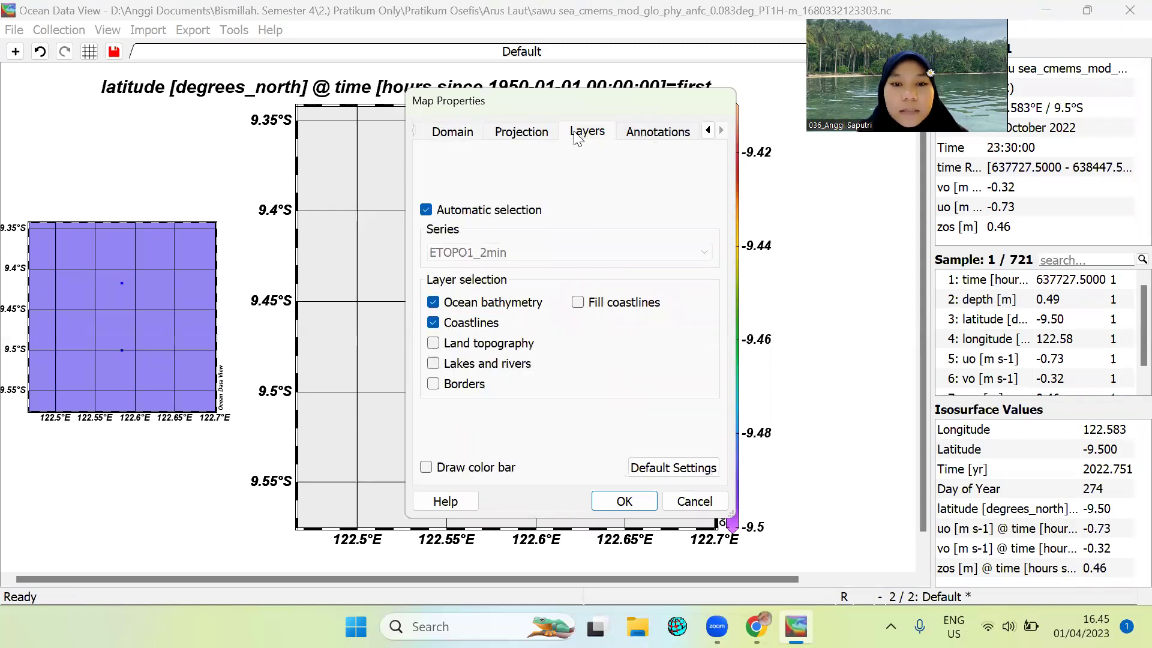
click(433, 343)
click(433, 364)
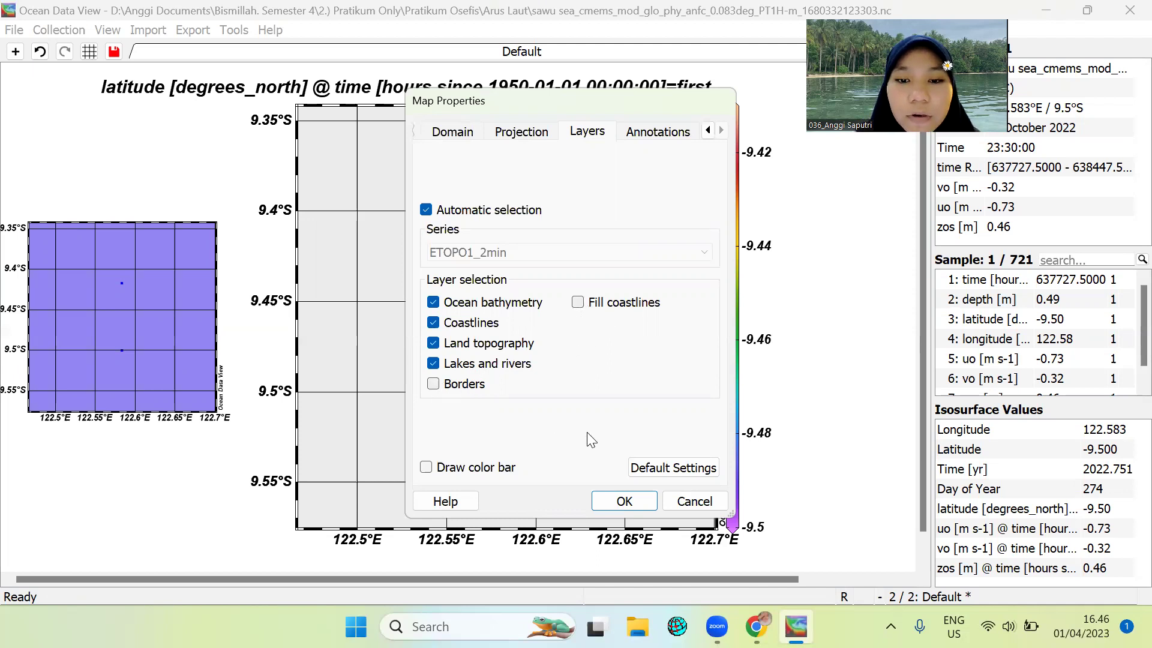
click(624, 501)
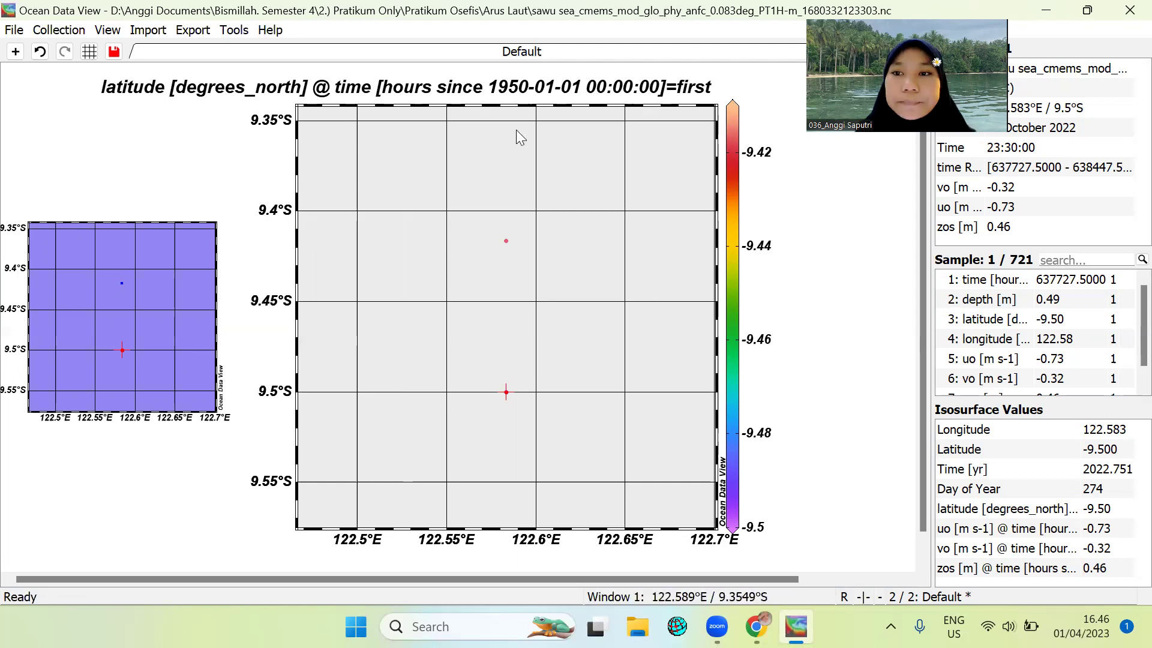
Set the Z-axis variable of the surface plot to (none) in its window properties.
right_click(507, 174)
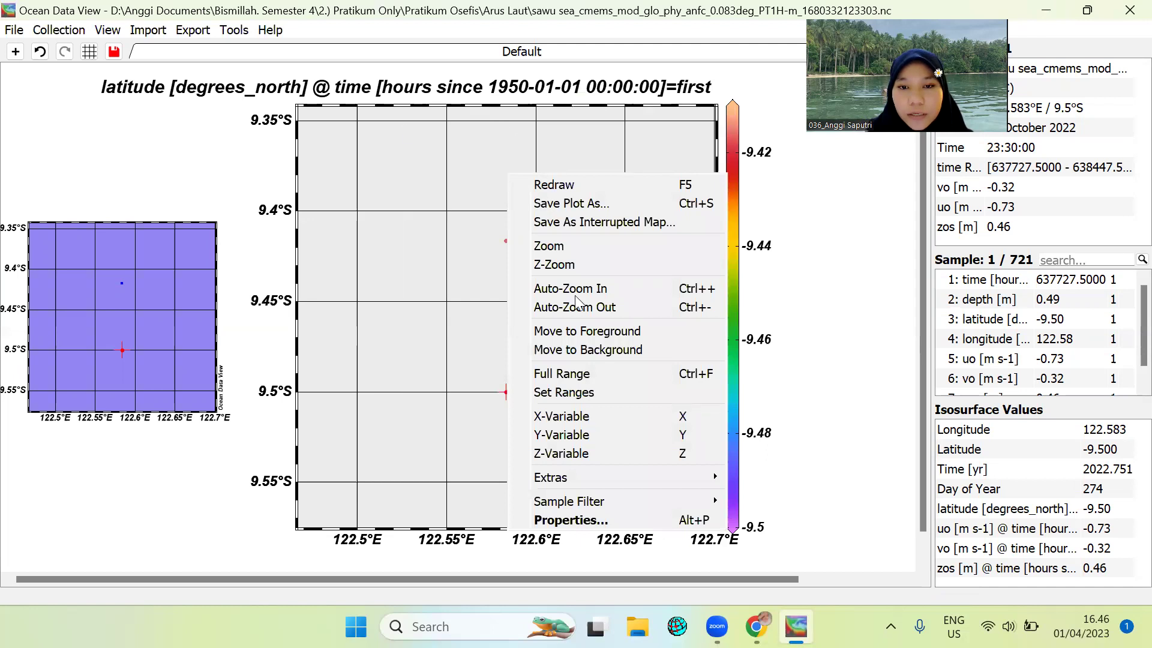
click(617, 513)
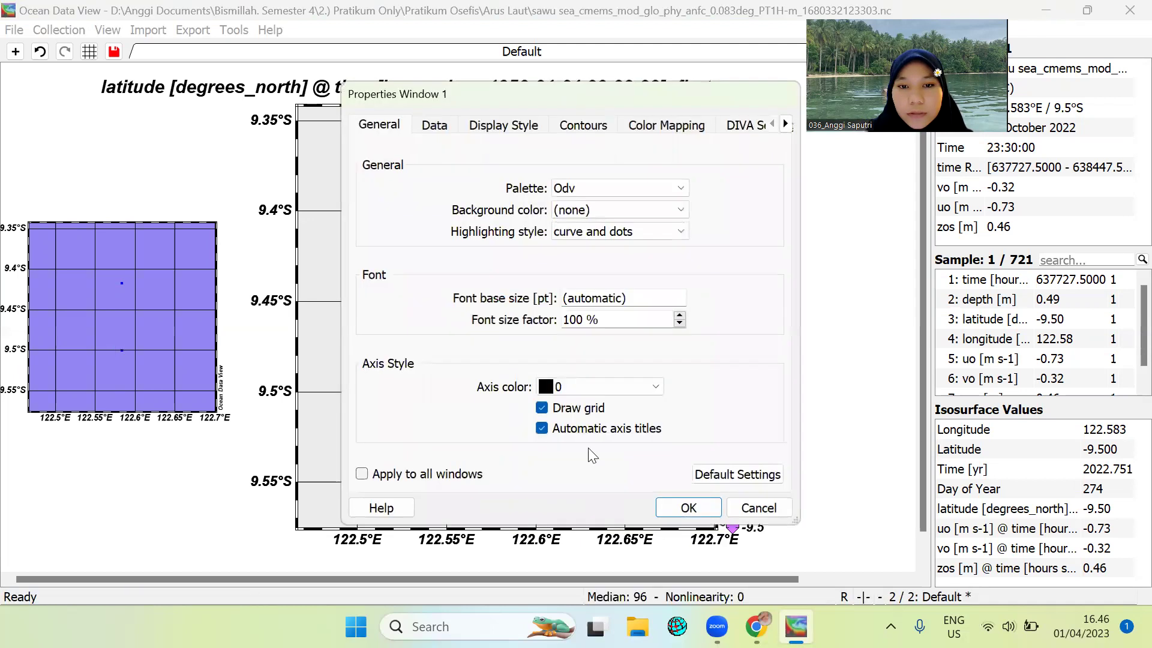
click(435, 126)
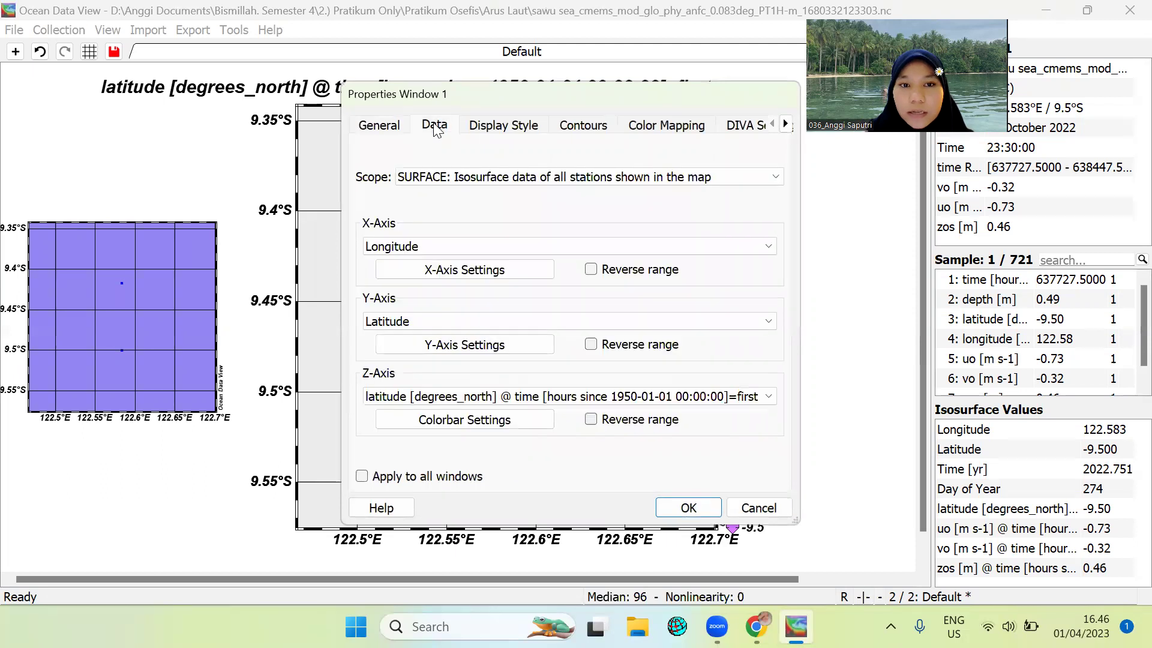
click(400, 399)
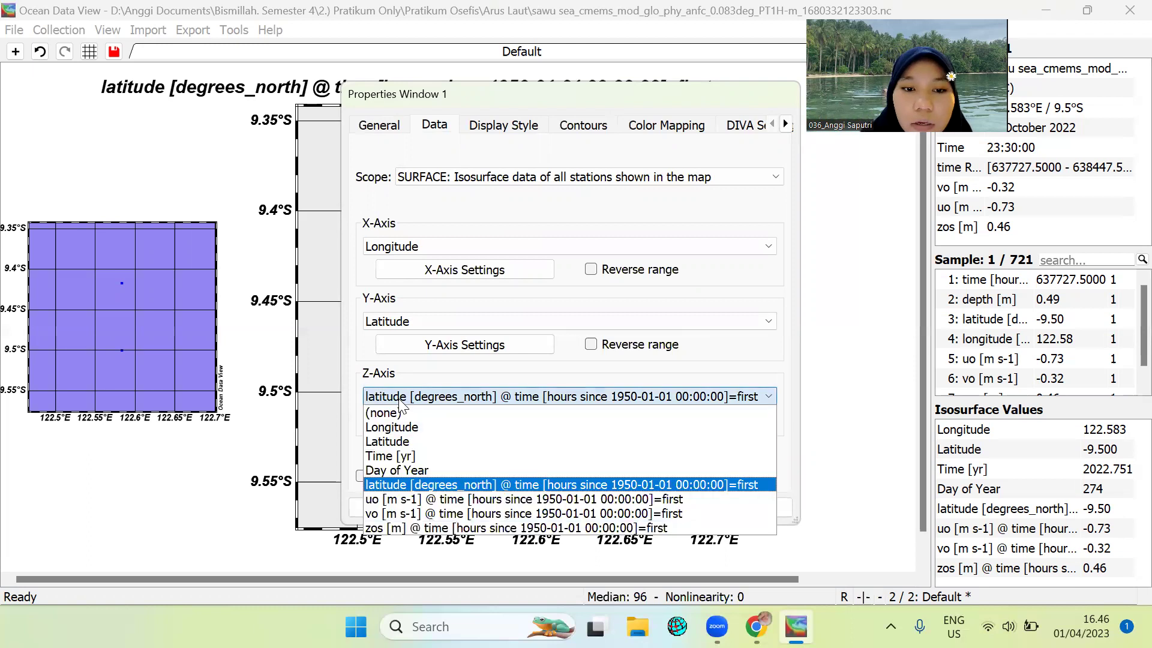
click(401, 410)
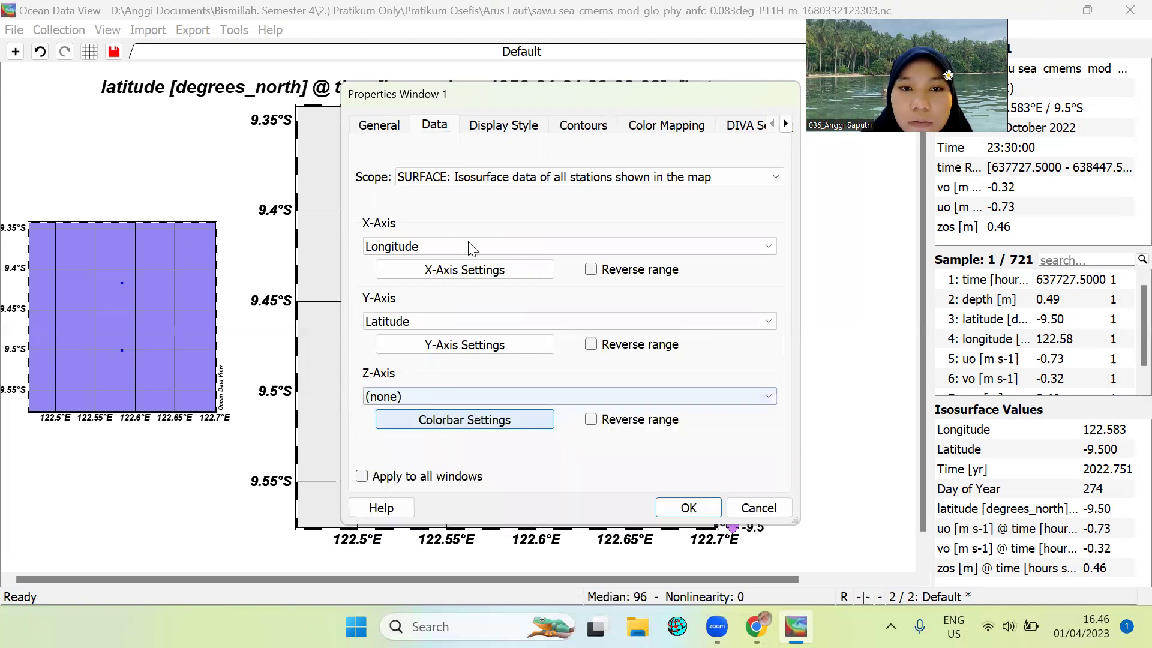
Set the surface plot's data display style to Arrows, with uo as the X component and vo as the Y component.
click(491, 124)
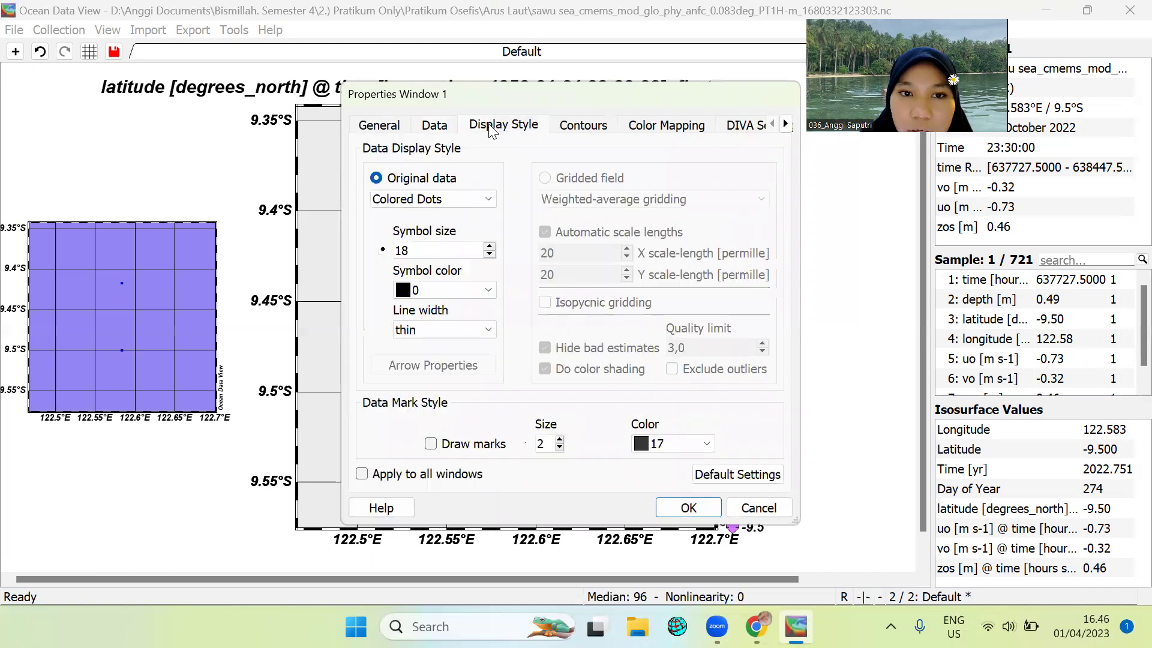
click(490, 201)
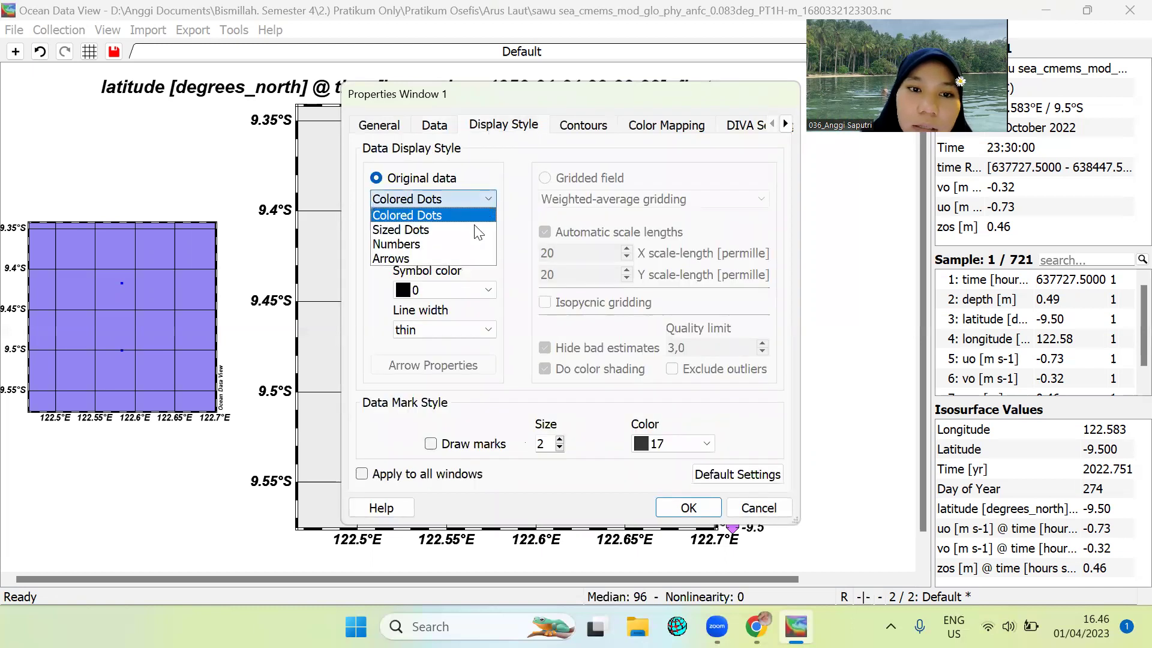
click(474, 262)
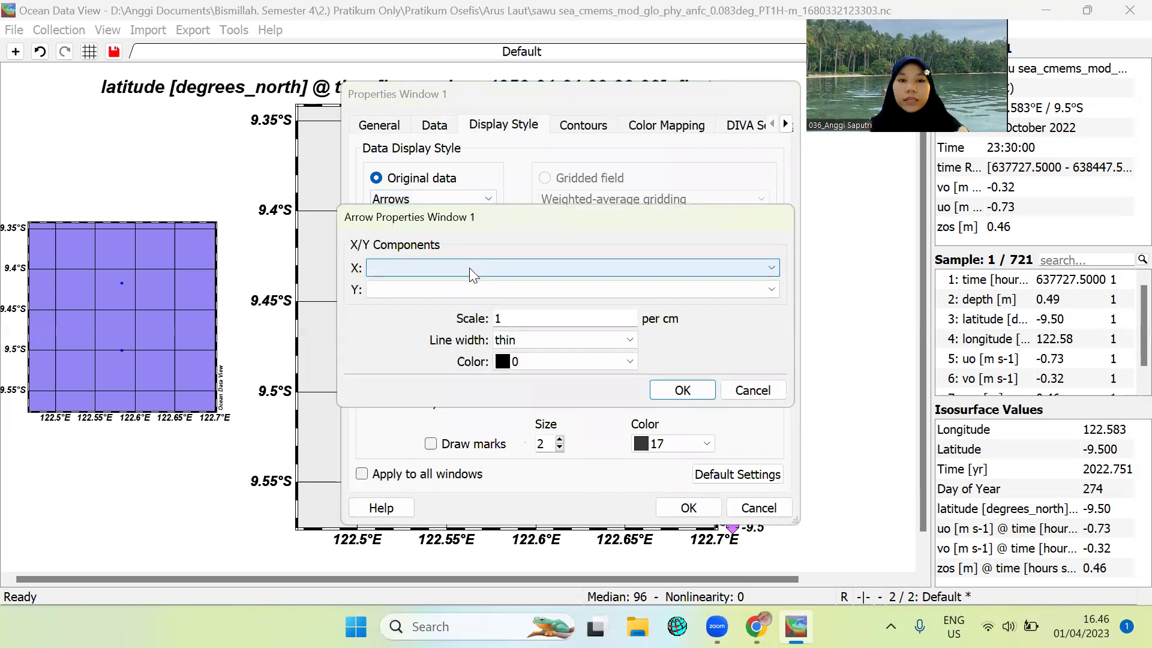
click(469, 268)
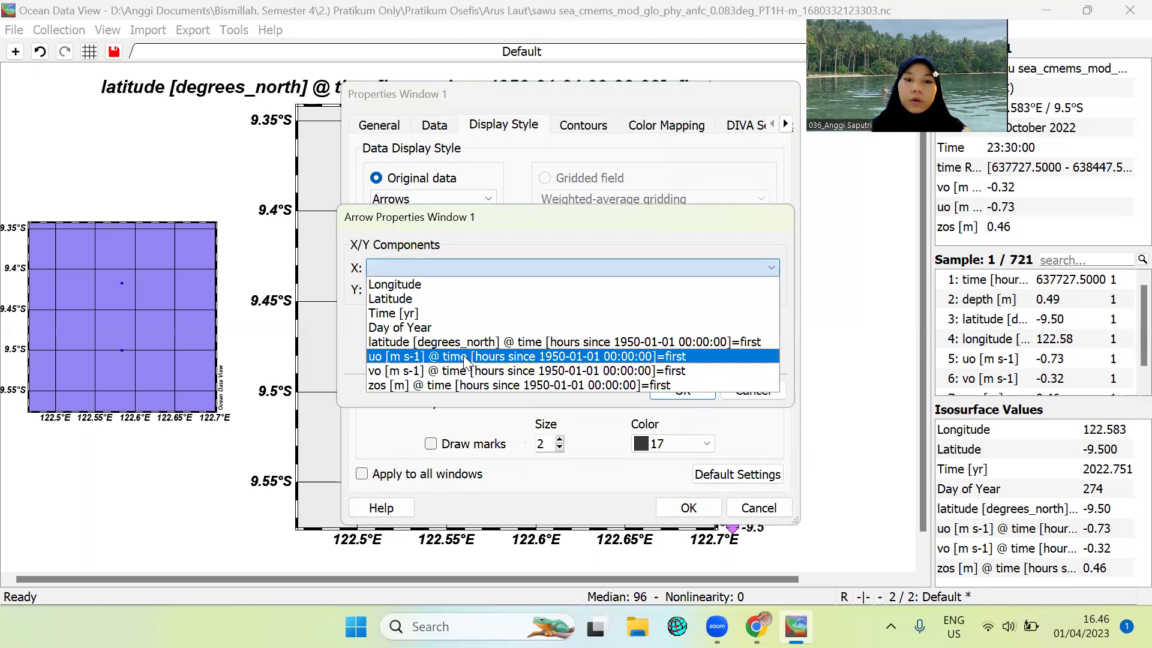
click(463, 355)
click(457, 288)
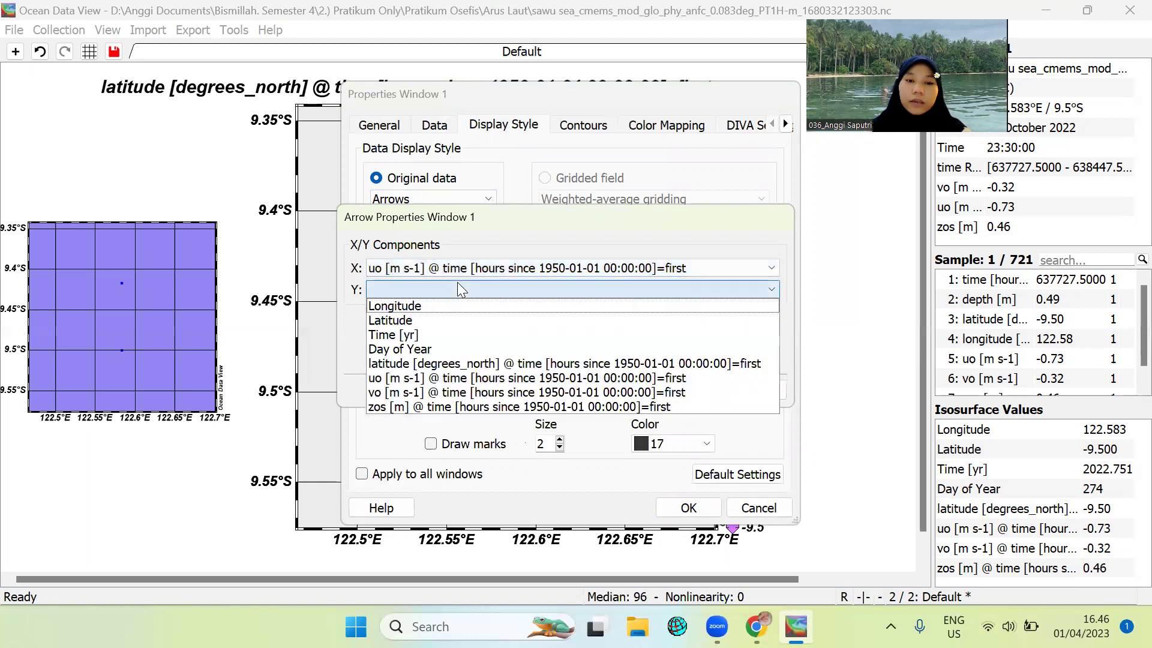
click(476, 388)
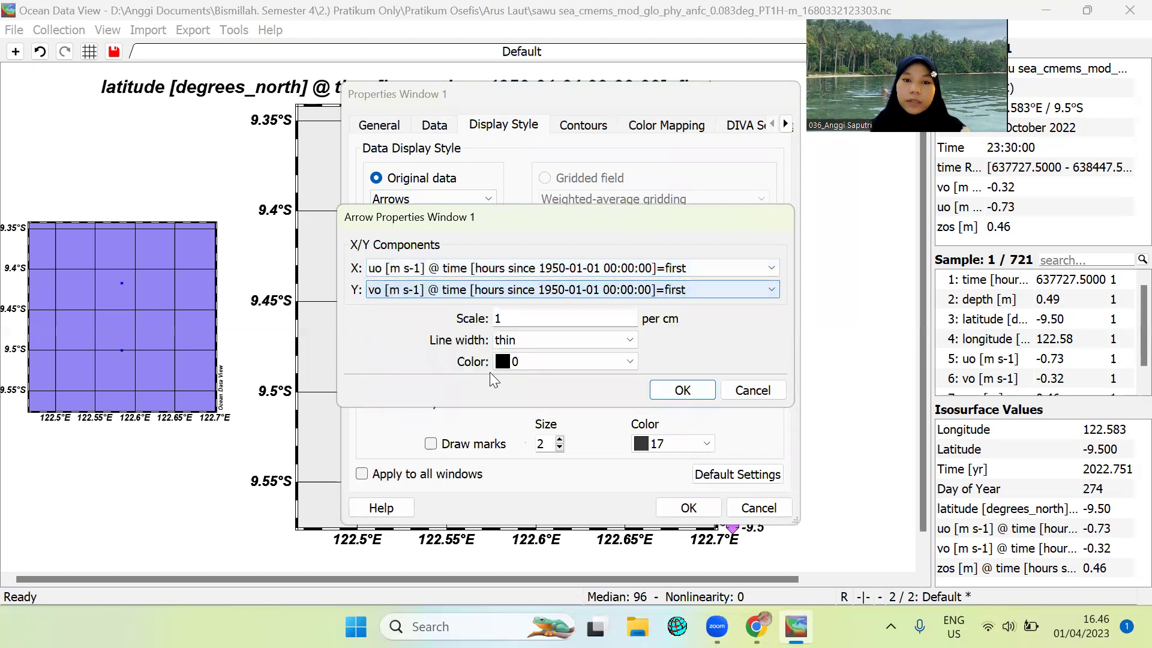
Set the arrow color to 3 and line width to thin medium, and apply the surface plot's properties.
click(607, 359)
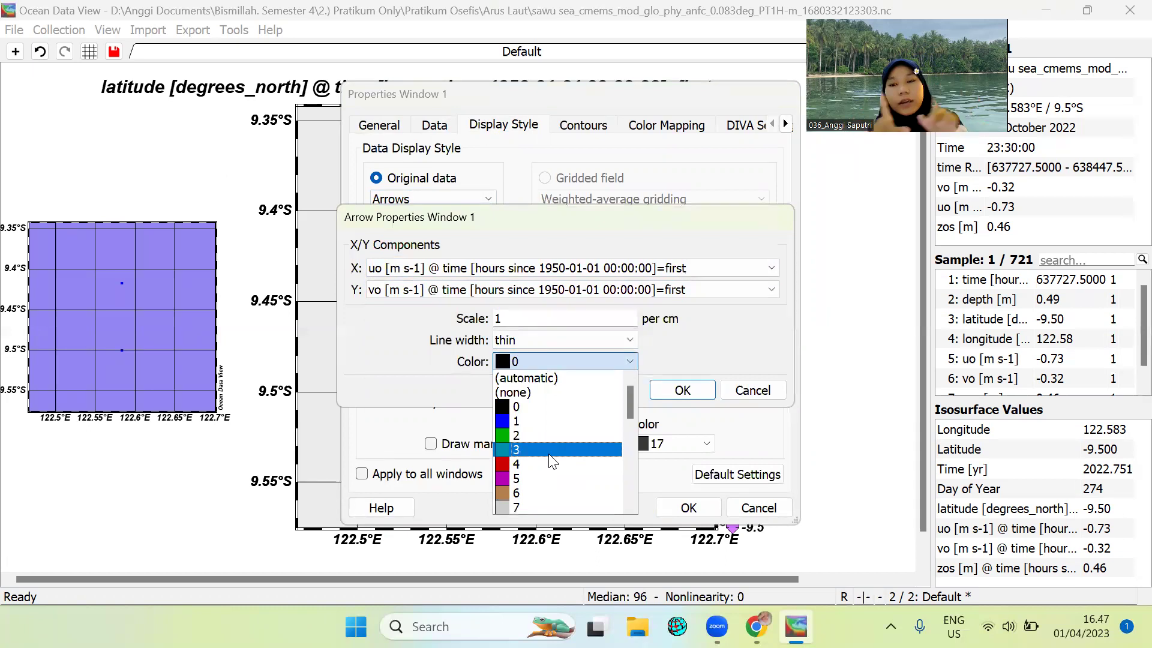
click(549, 455)
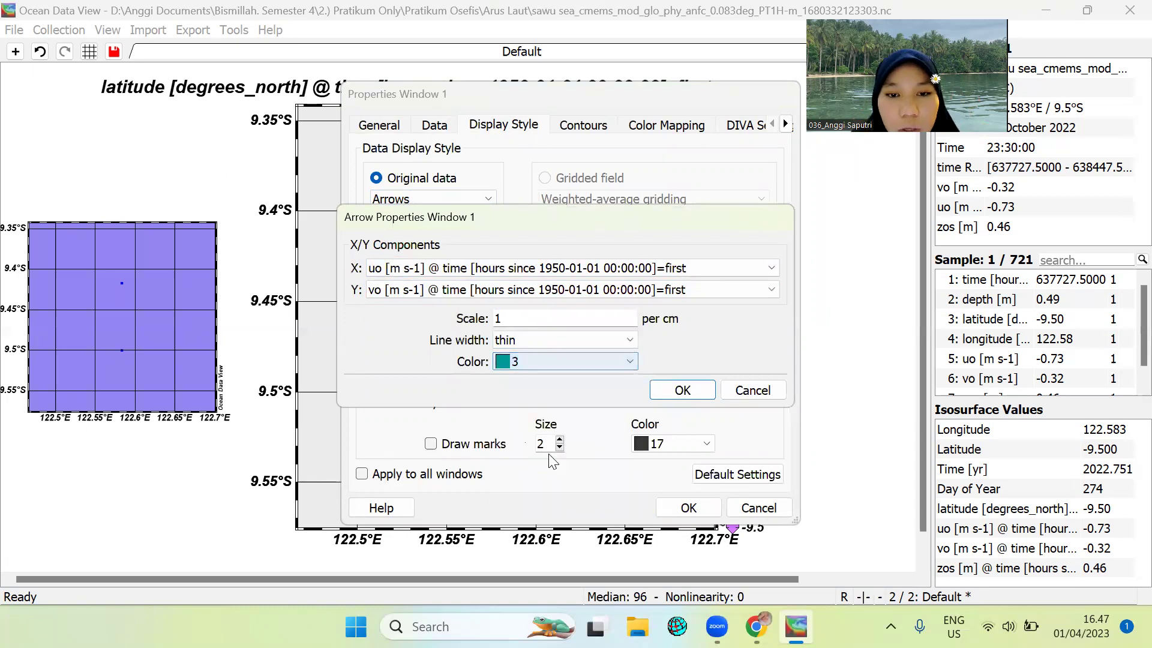
click(621, 340)
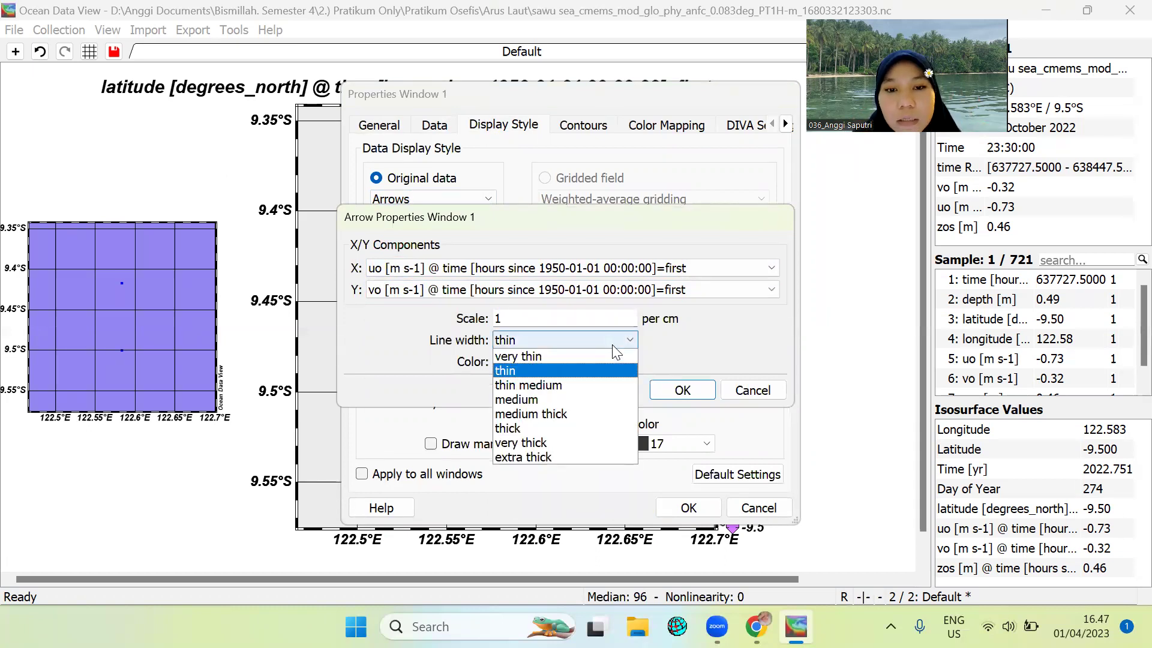
click(606, 384)
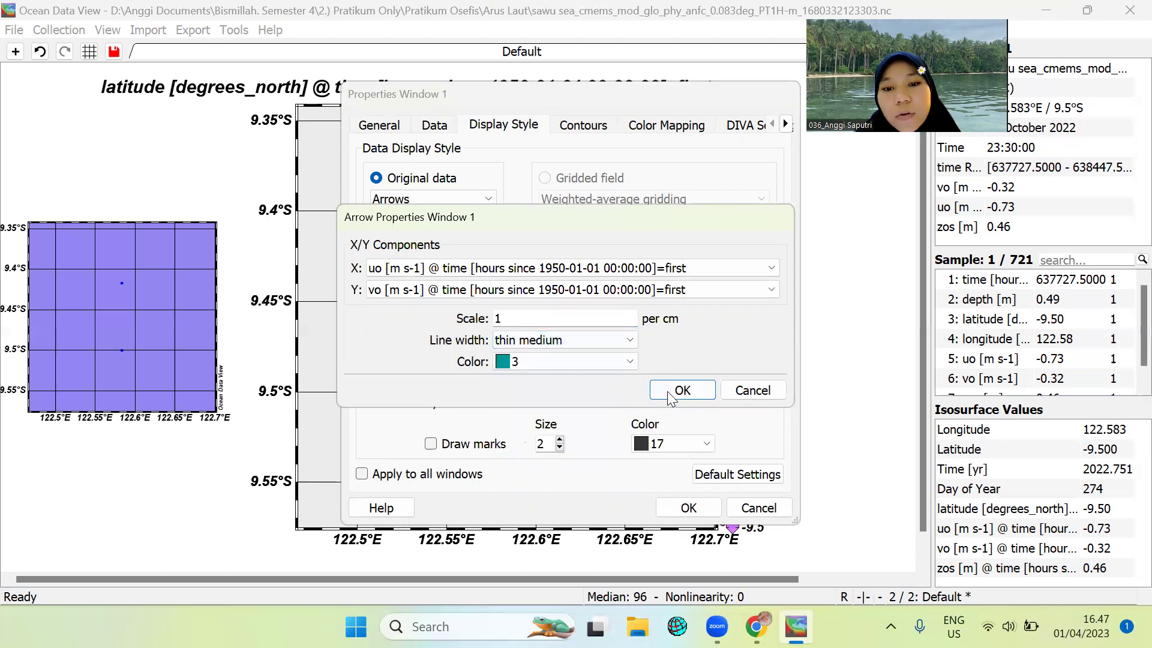
click(670, 391)
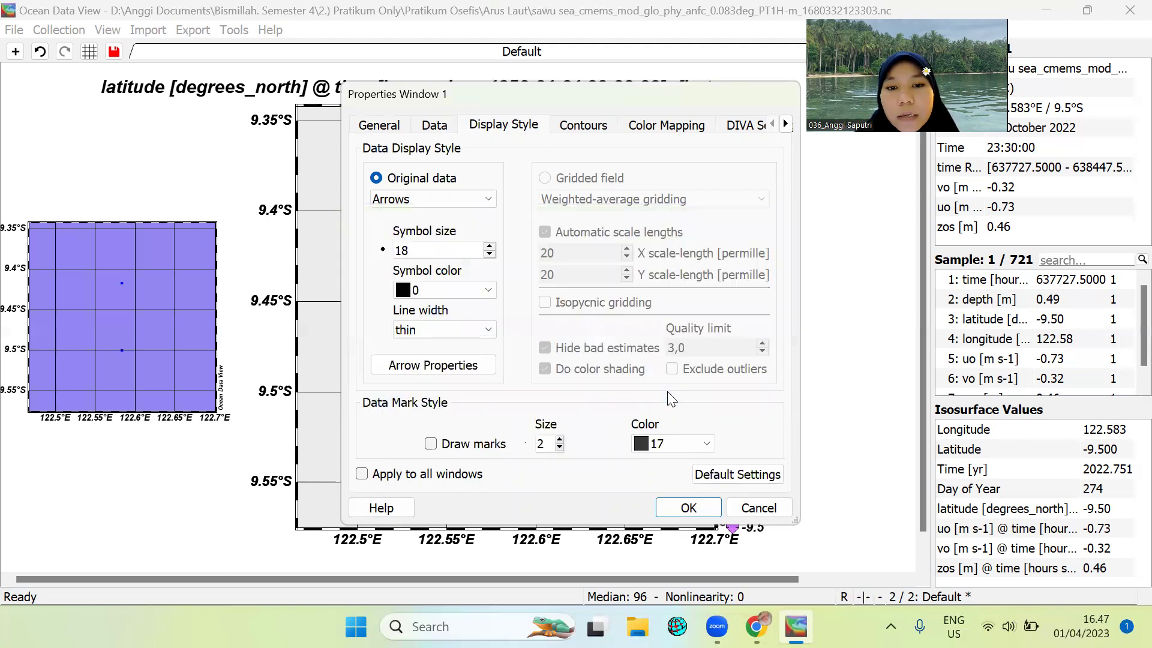
click(597, 127)
click(647, 132)
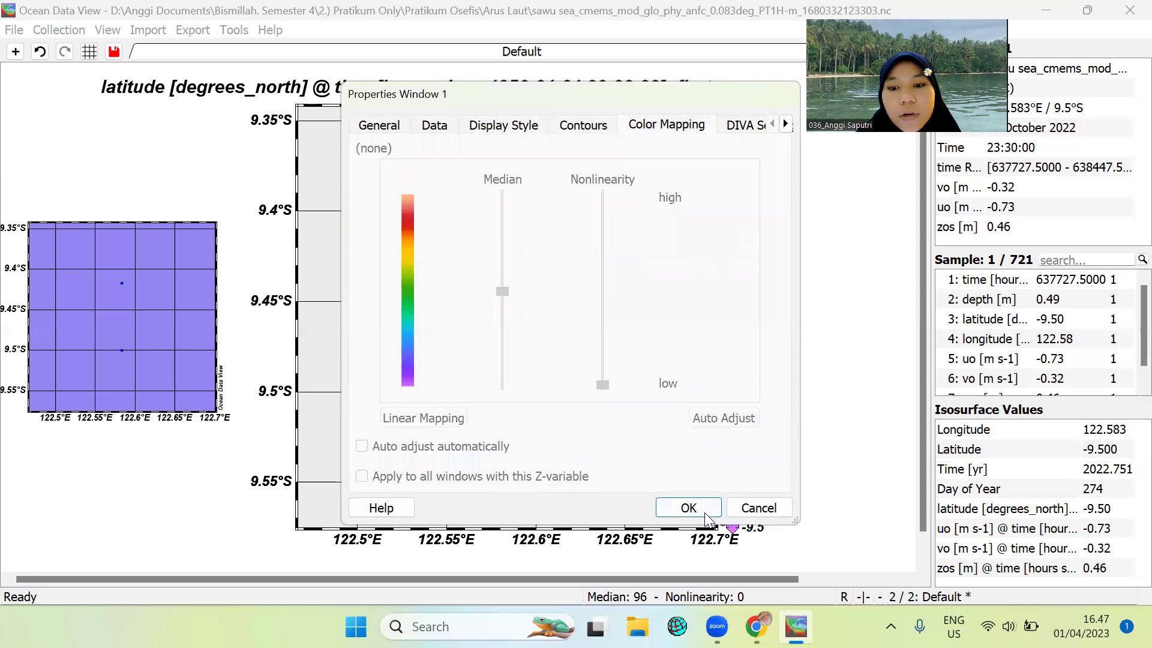
click(688, 508)
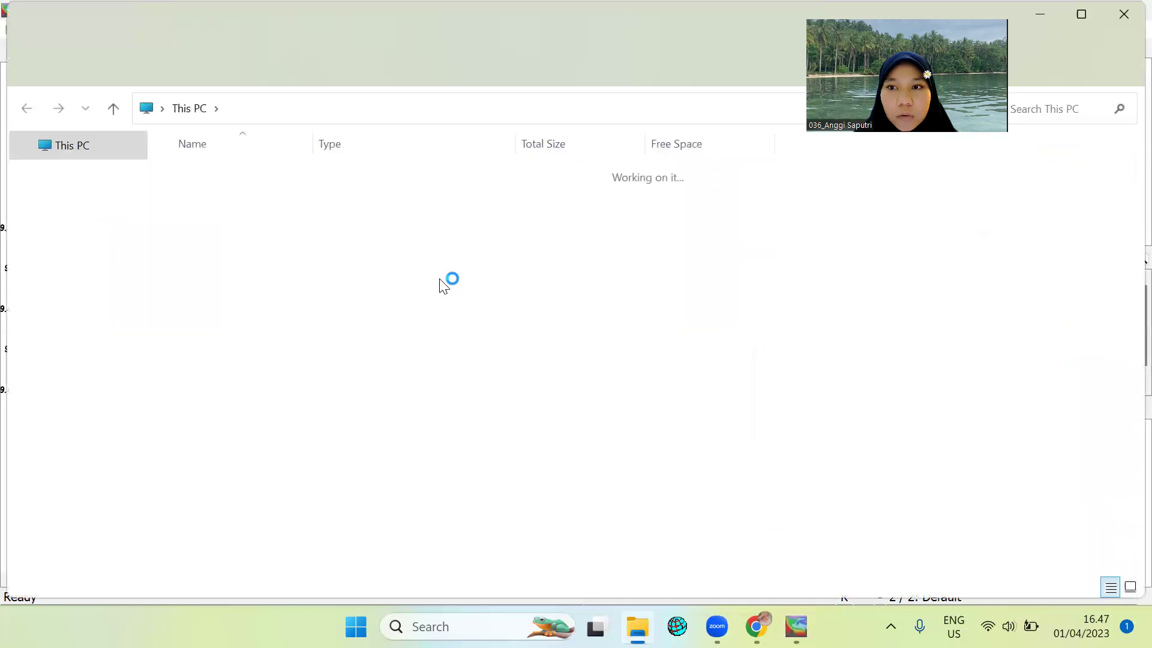
In File Explorer, view Default_Animation_arus laut.gif and the None_falk-fak arrow map image from the D: drive's 1. massa air\Arus Laut folder, then close them.
double_click(440, 224)
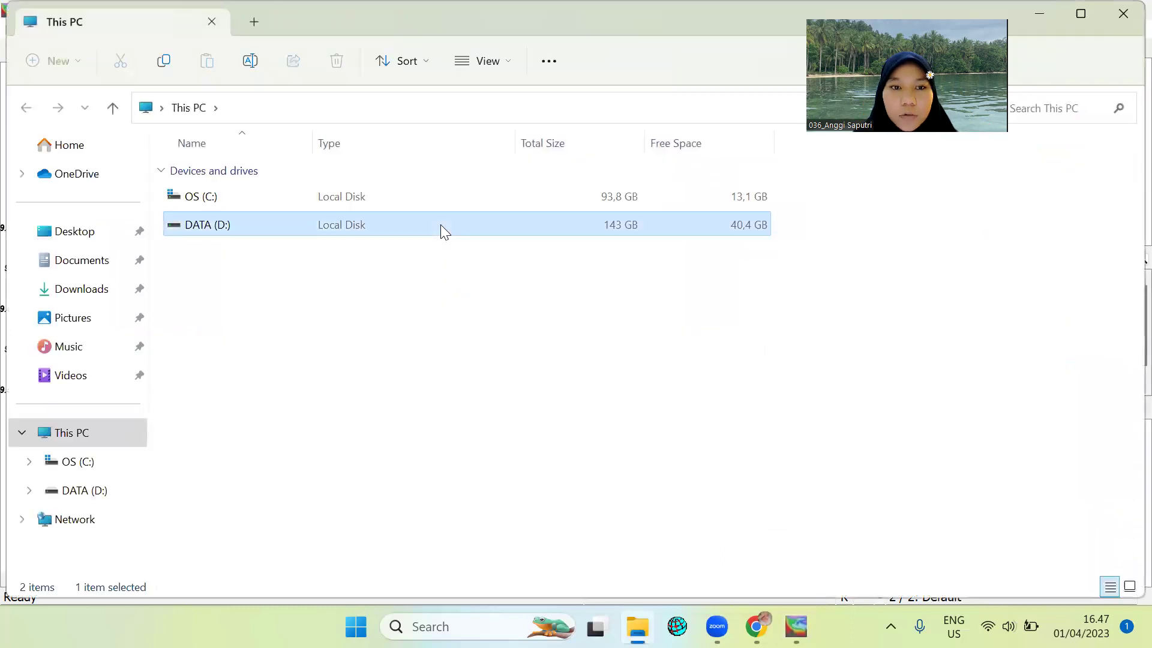
double_click(448, 198)
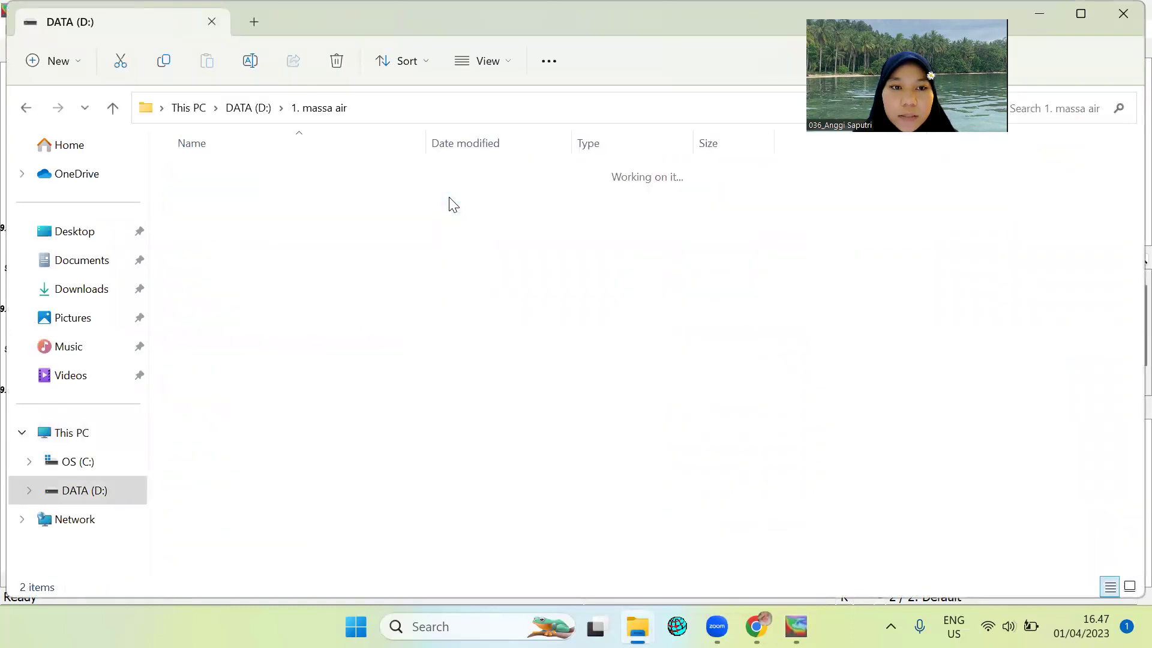
double_click(215, 184)
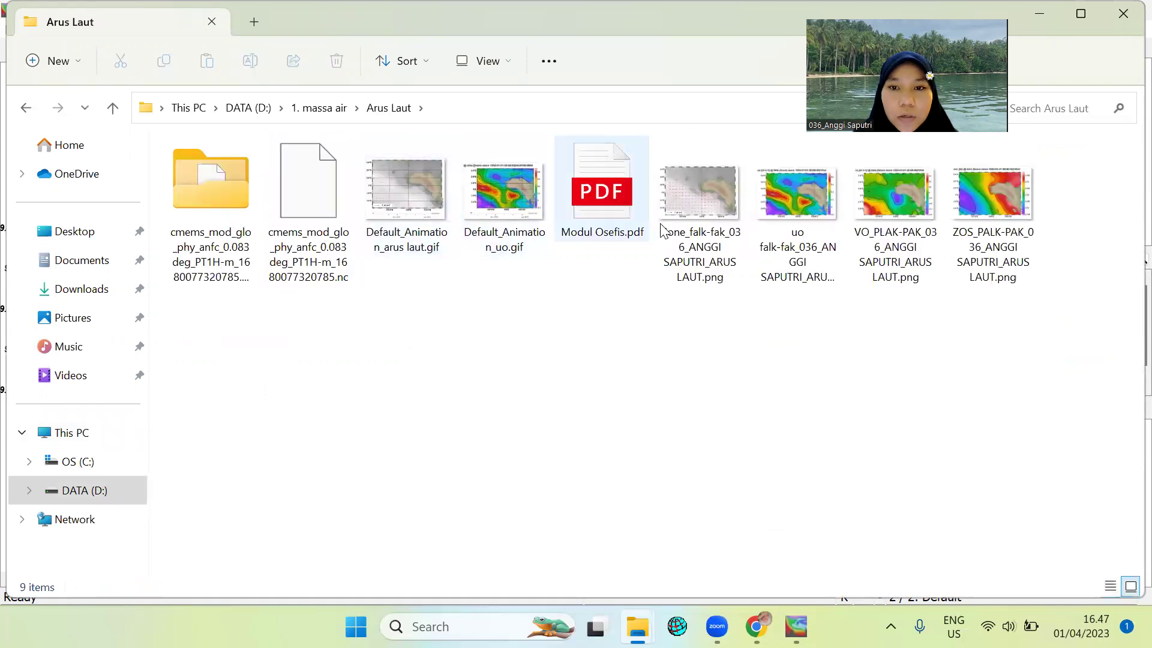
double_click(429, 217)
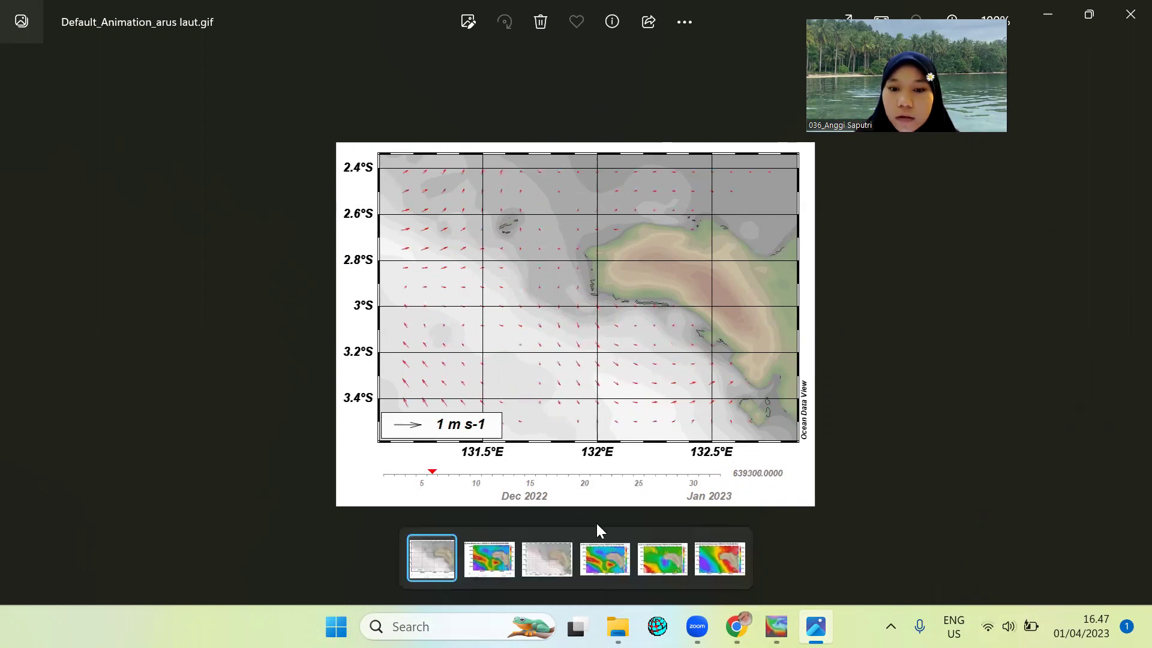
click(546, 558)
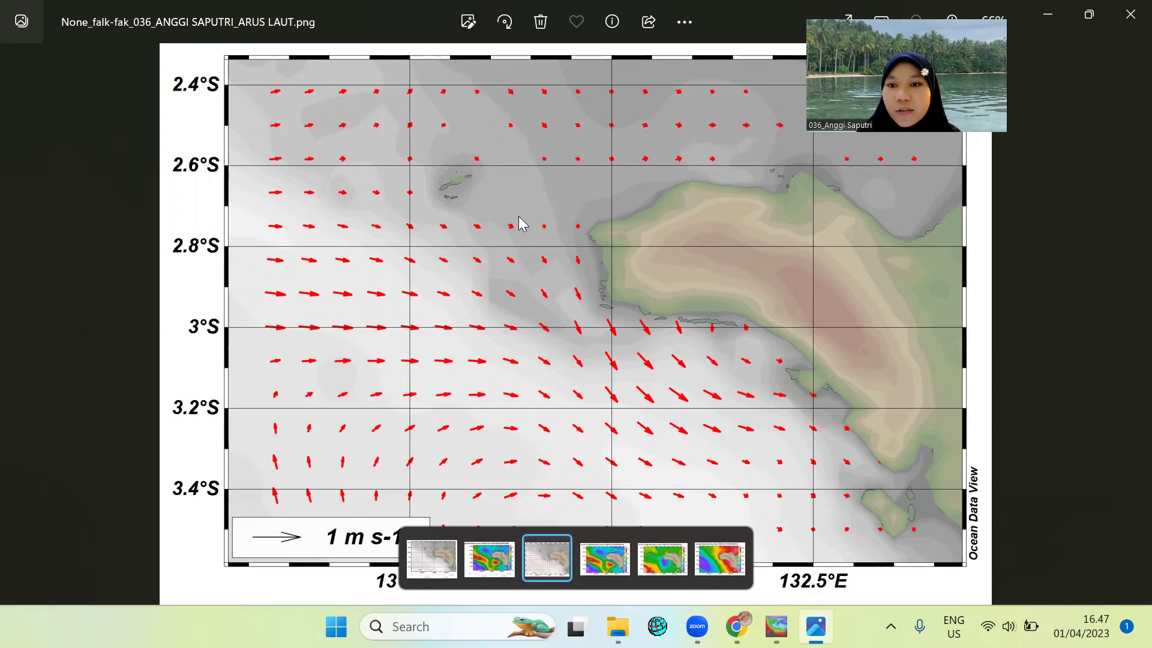
click(1130, 13)
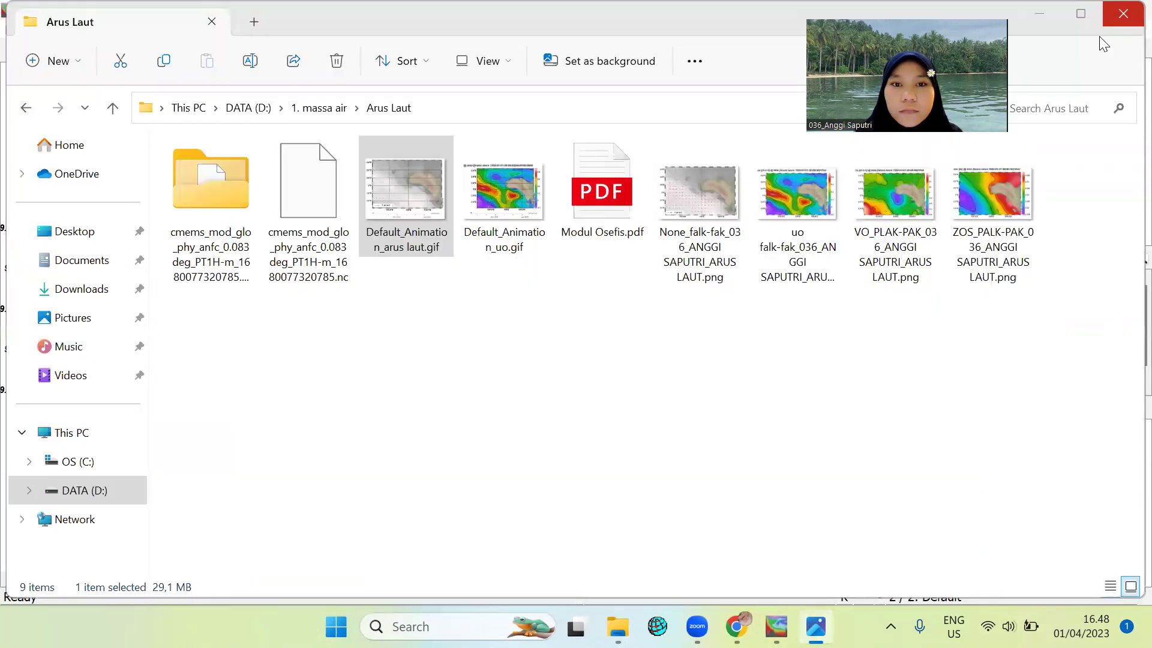
click(1115, 14)
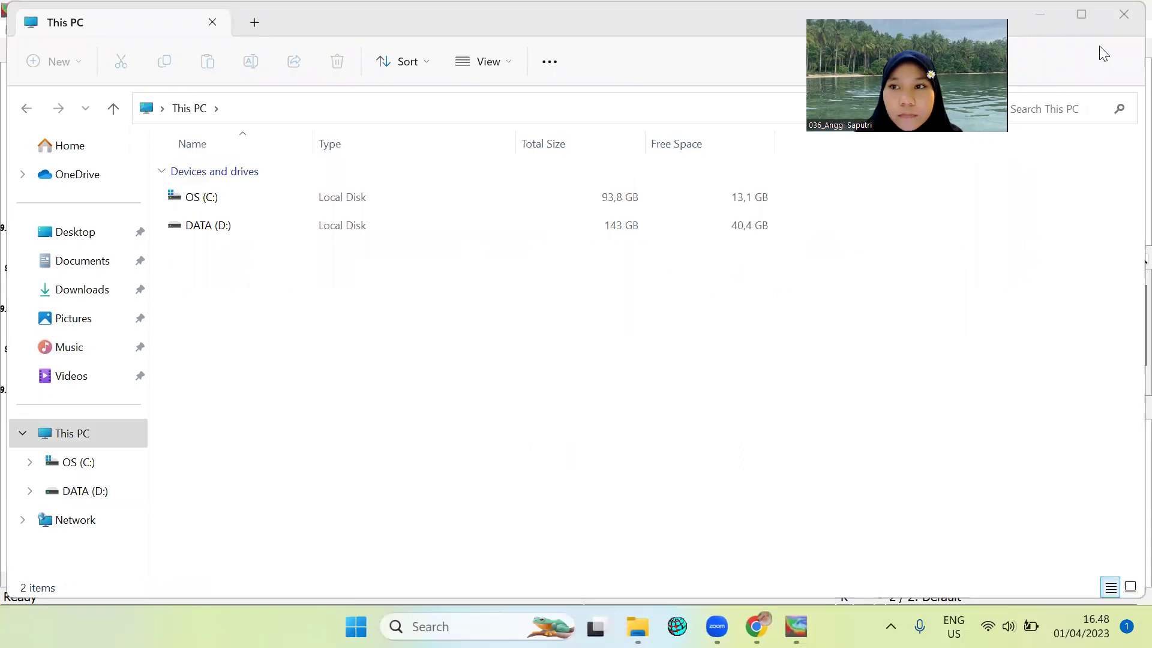
click(1124, 14)
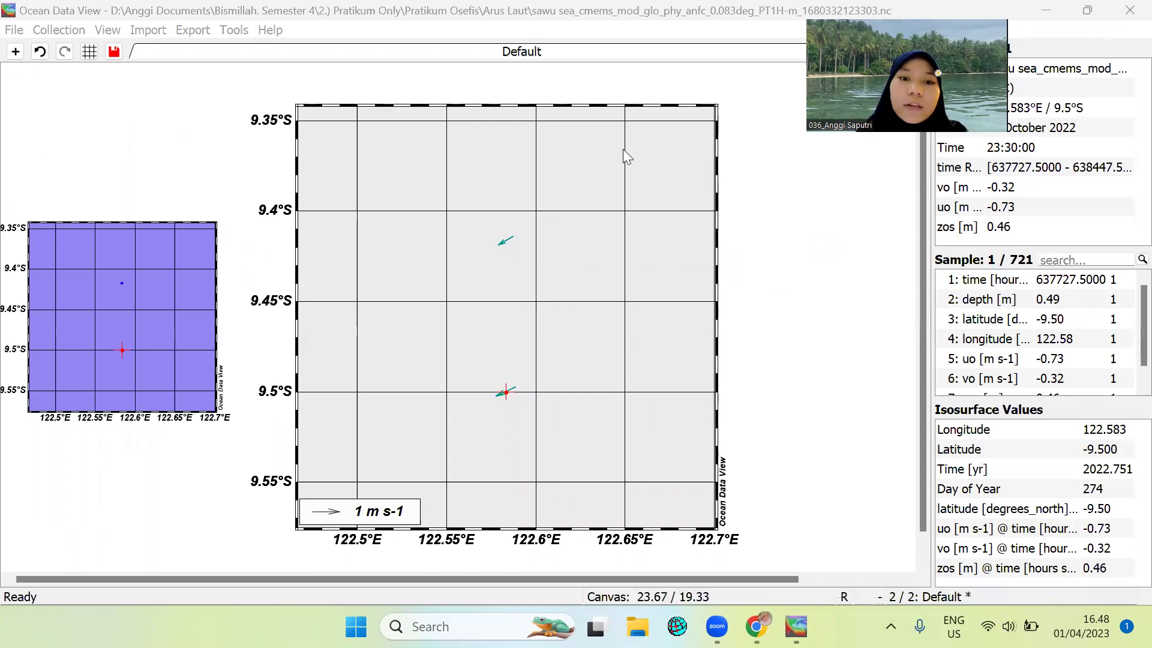
right_click(515, 183)
click(506, 178)
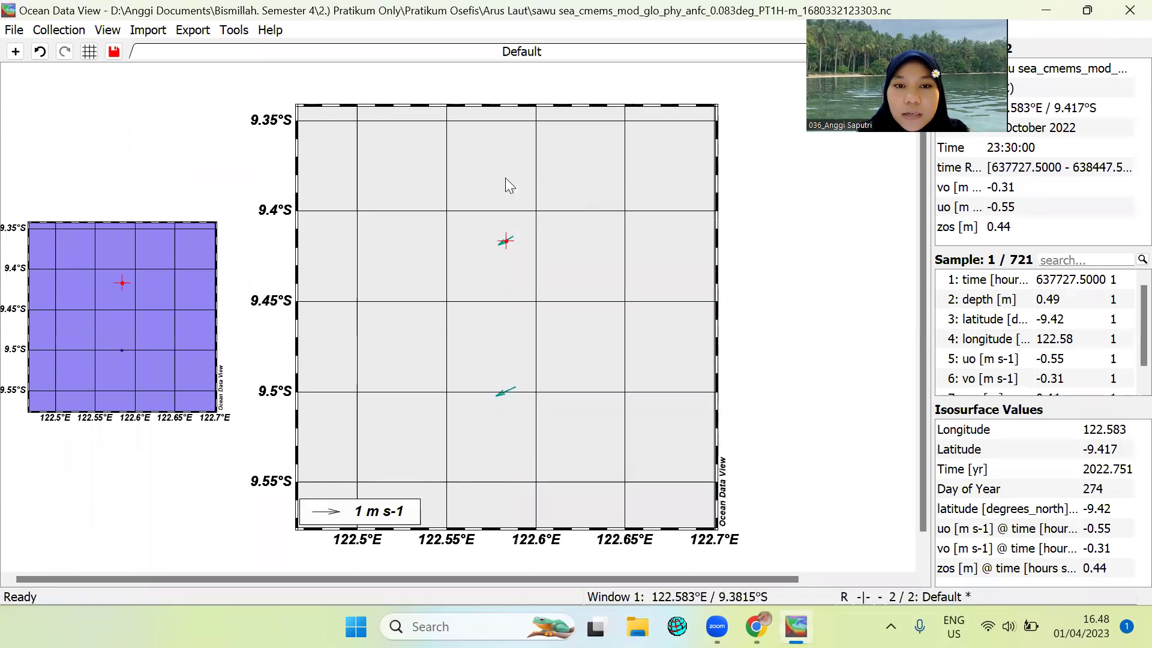
right_click(466, 177)
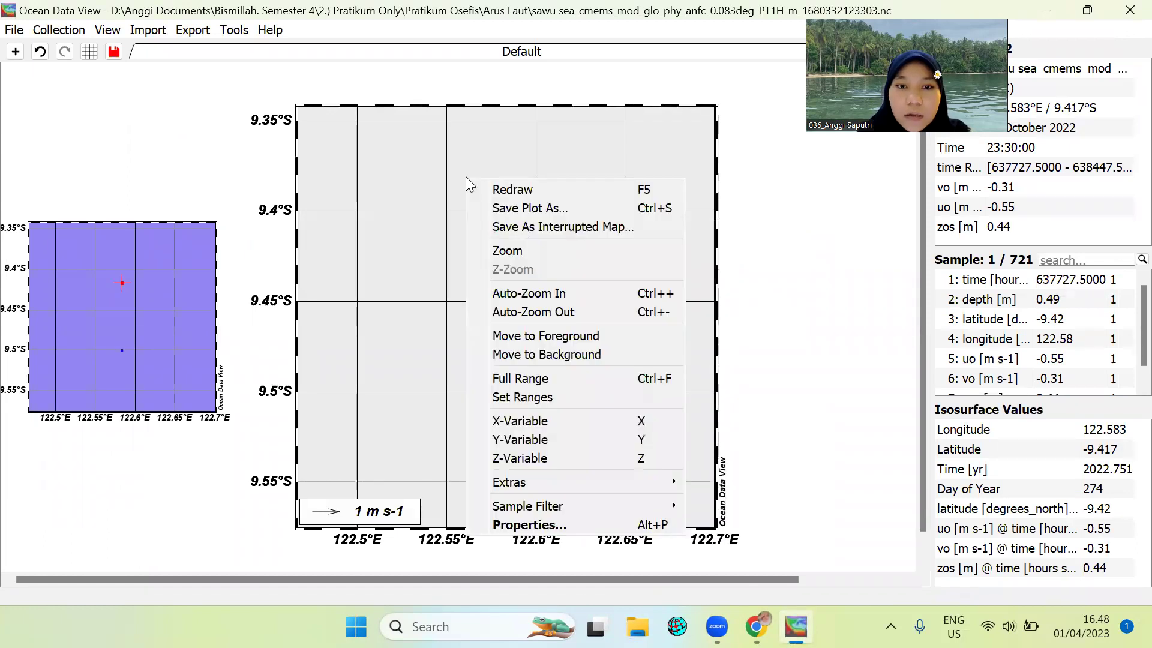
click(491, 204)
click(540, 435)
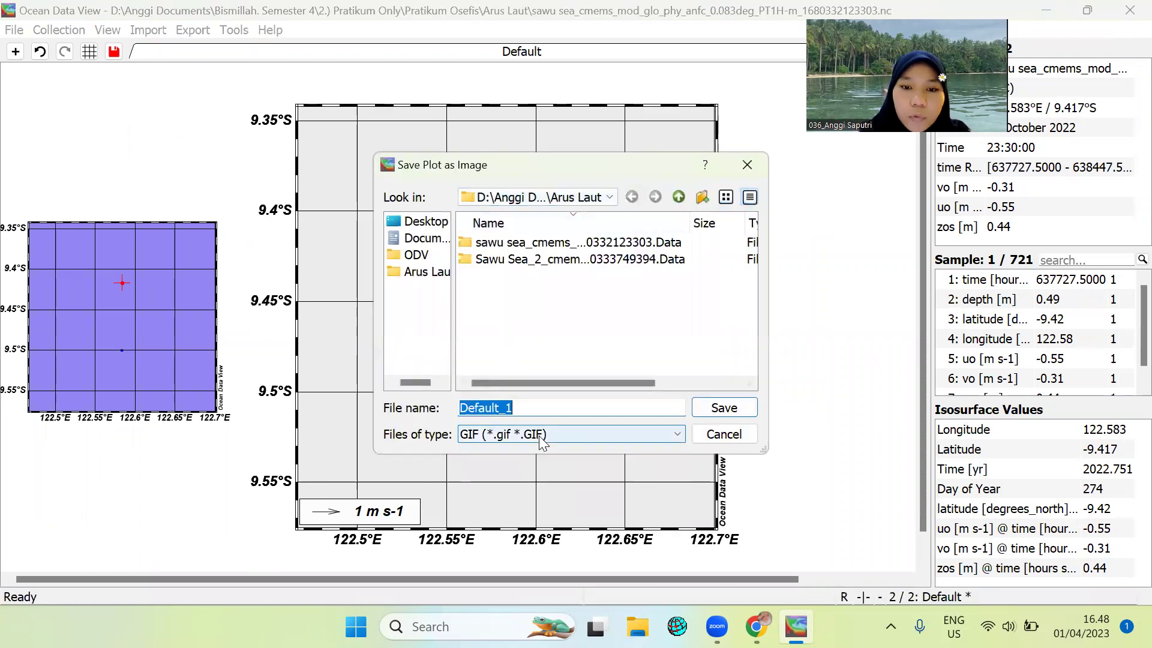
click(528, 450)
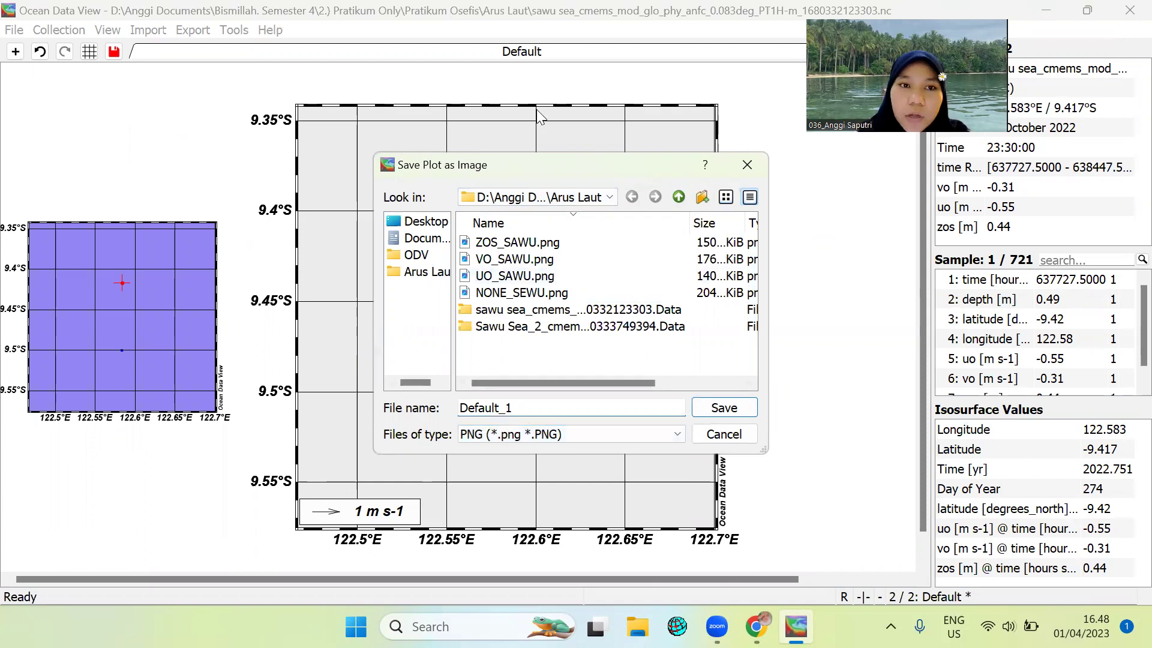
click(738, 174)
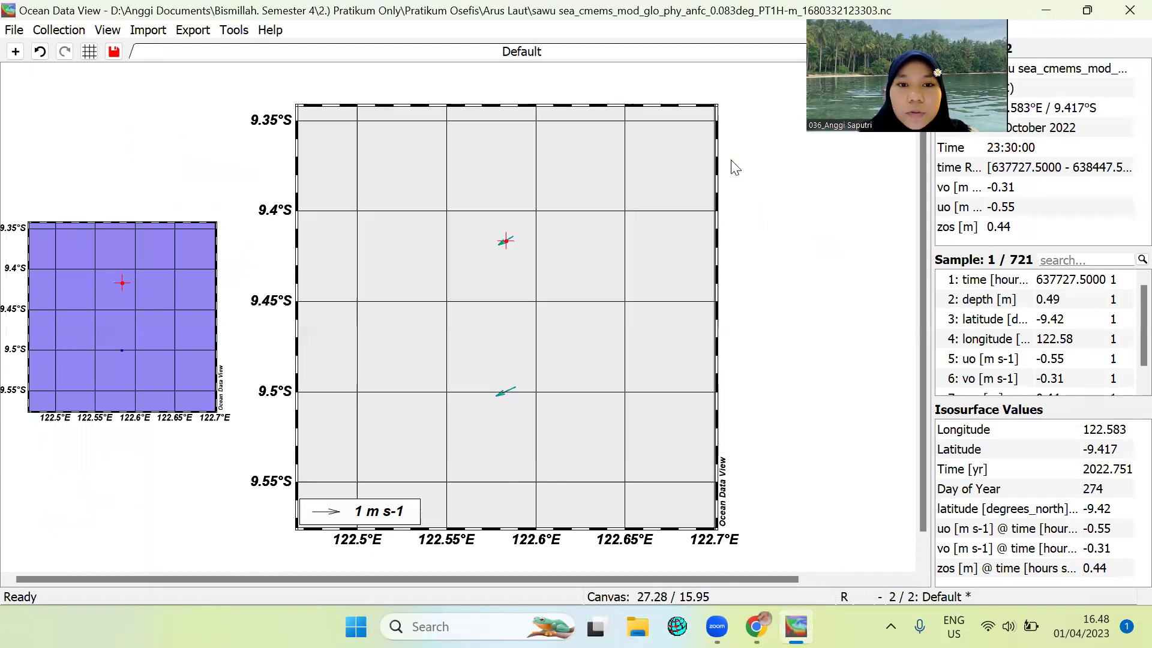
Apply the 3 SURFACE Windows layout template to the canvas.
right_click(754, 133)
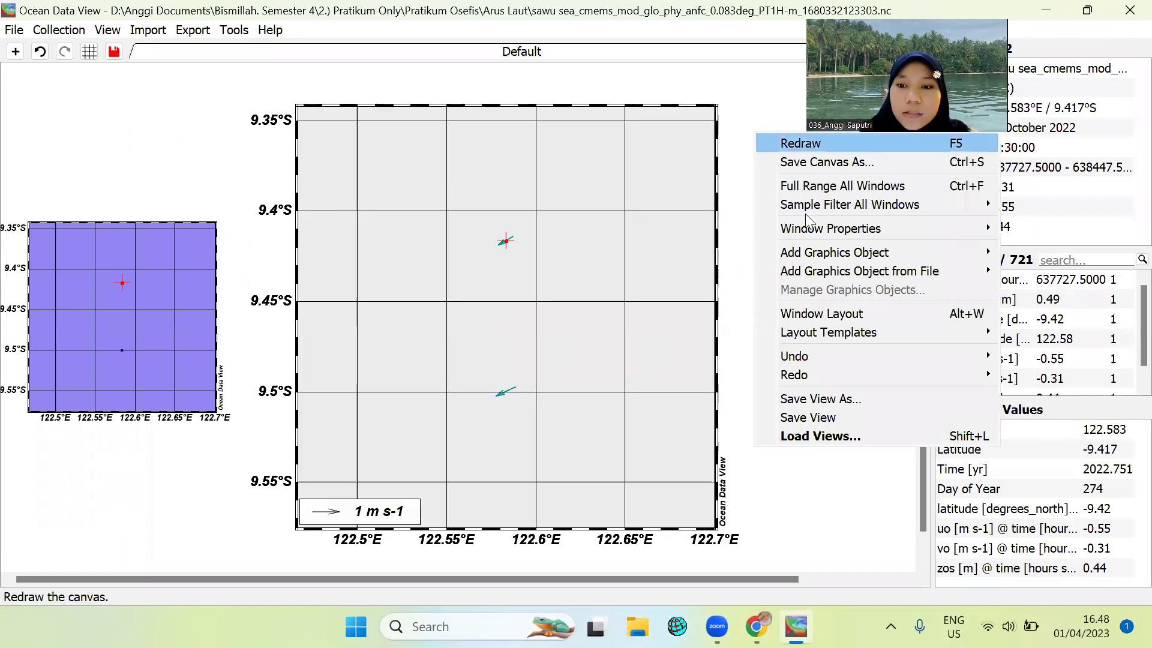
mouse_move(824, 331)
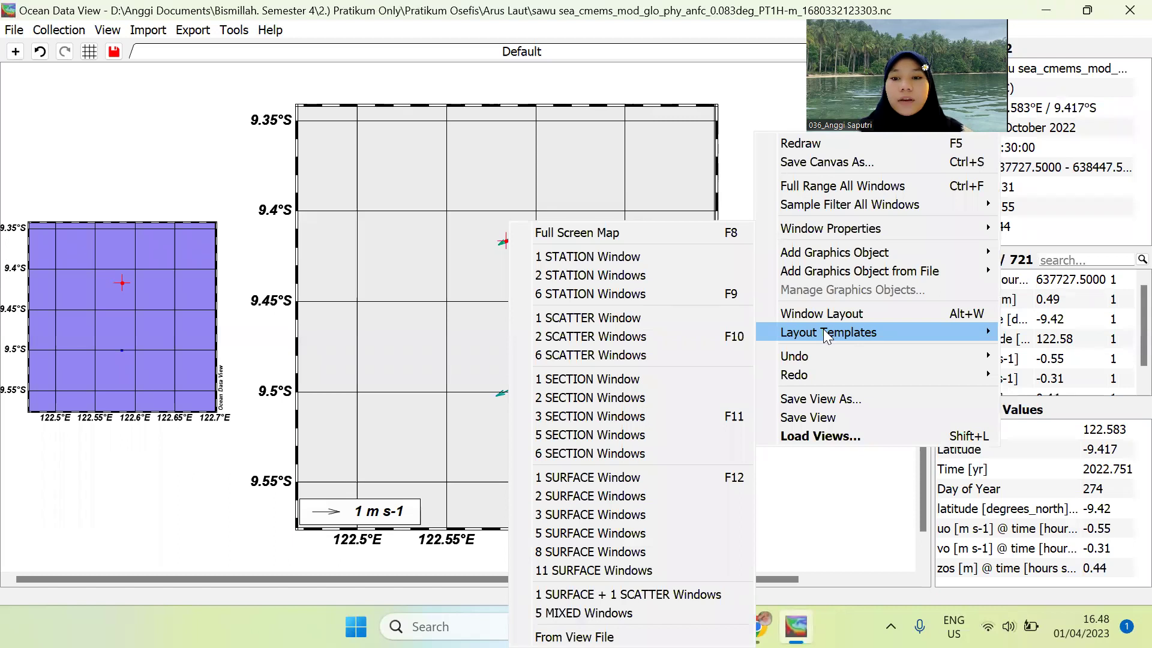
click(672, 514)
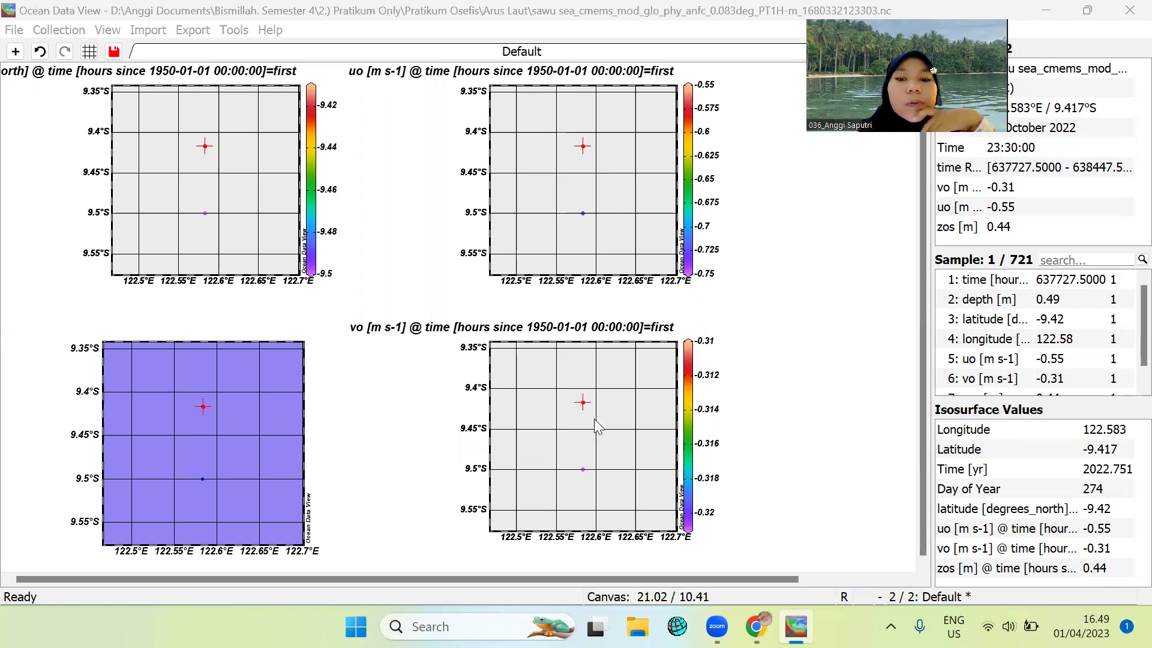
Switch to Chrome, check the Copernicus download area and dates and the Ternate box in bbox finder, and start the dataset download.
click(756, 626)
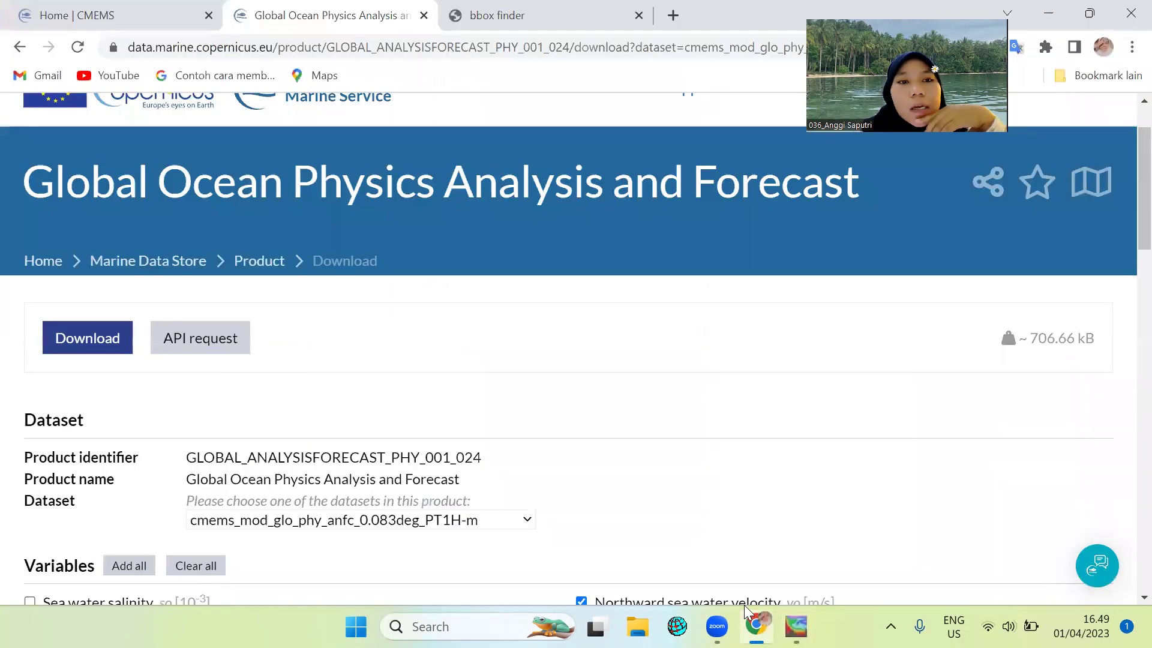
scroll(300, 324, up, 1)
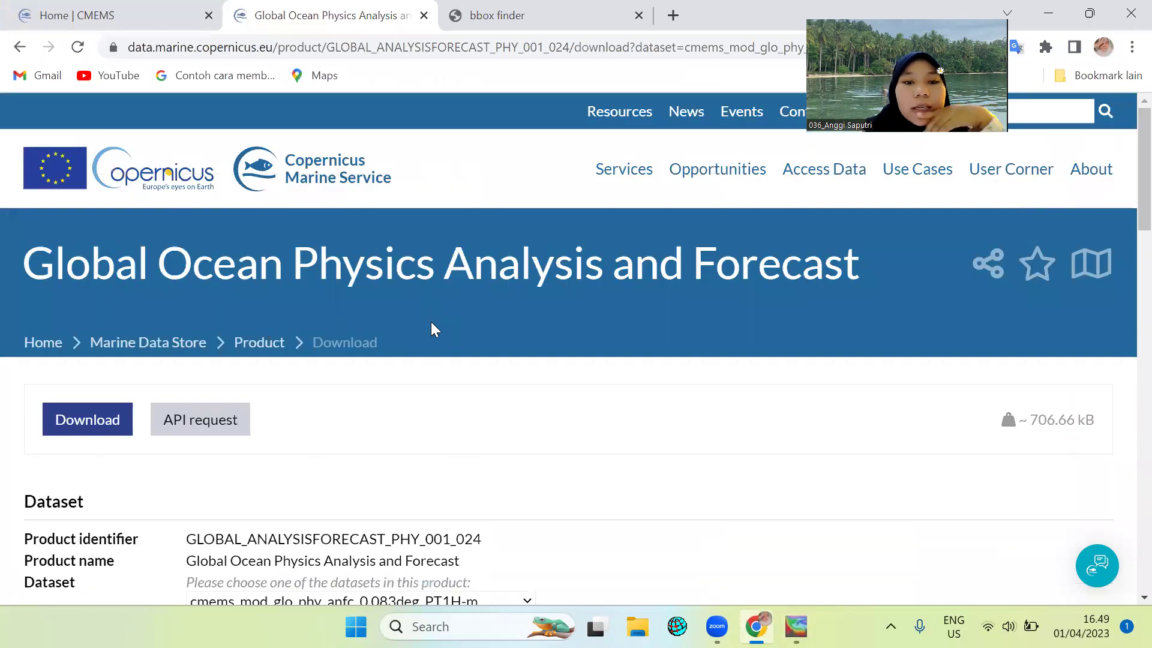
scroll(435, 329, down, 12)
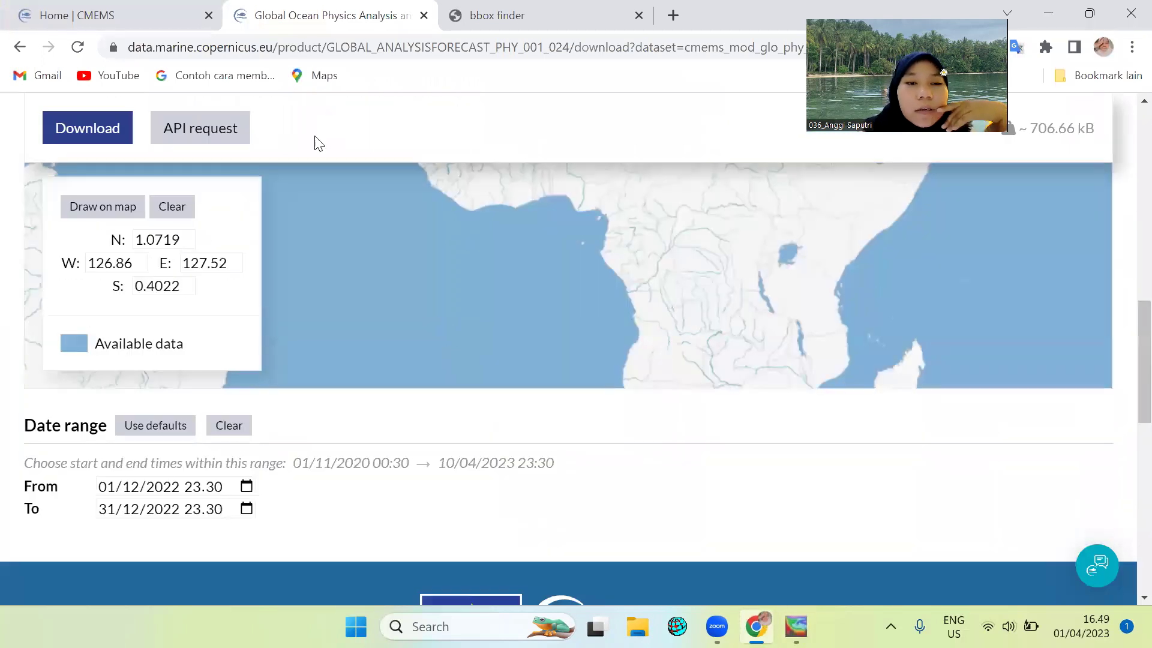
scroll(319, 142, up, 5)
click(479, 18)
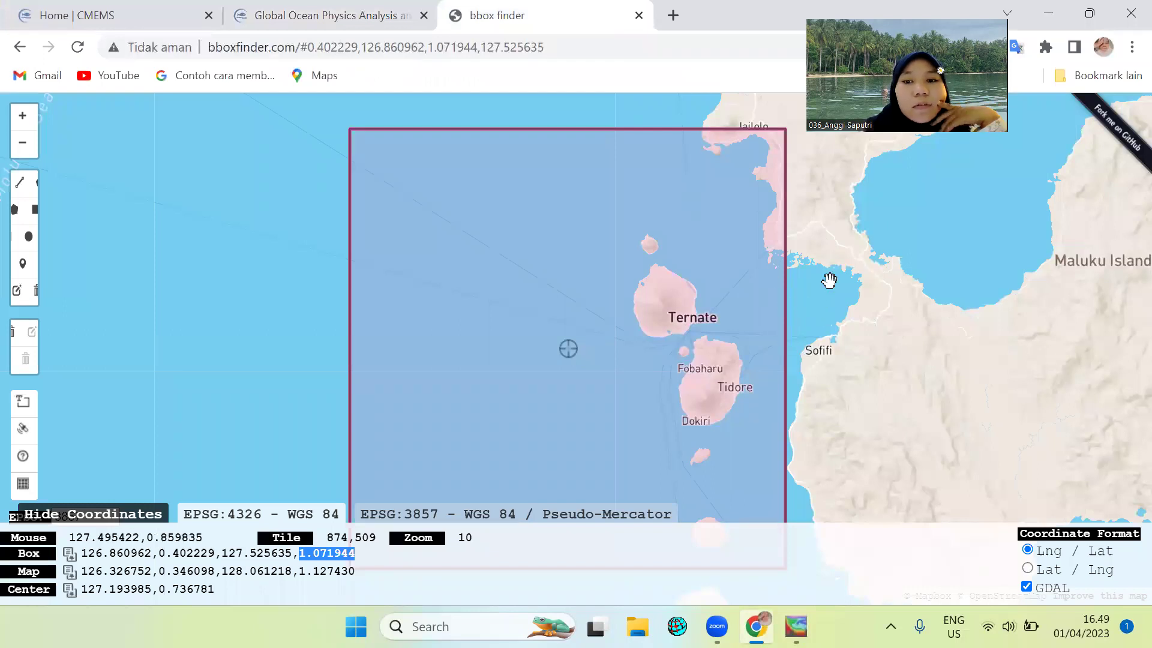
scroll(829, 280, down, 2)
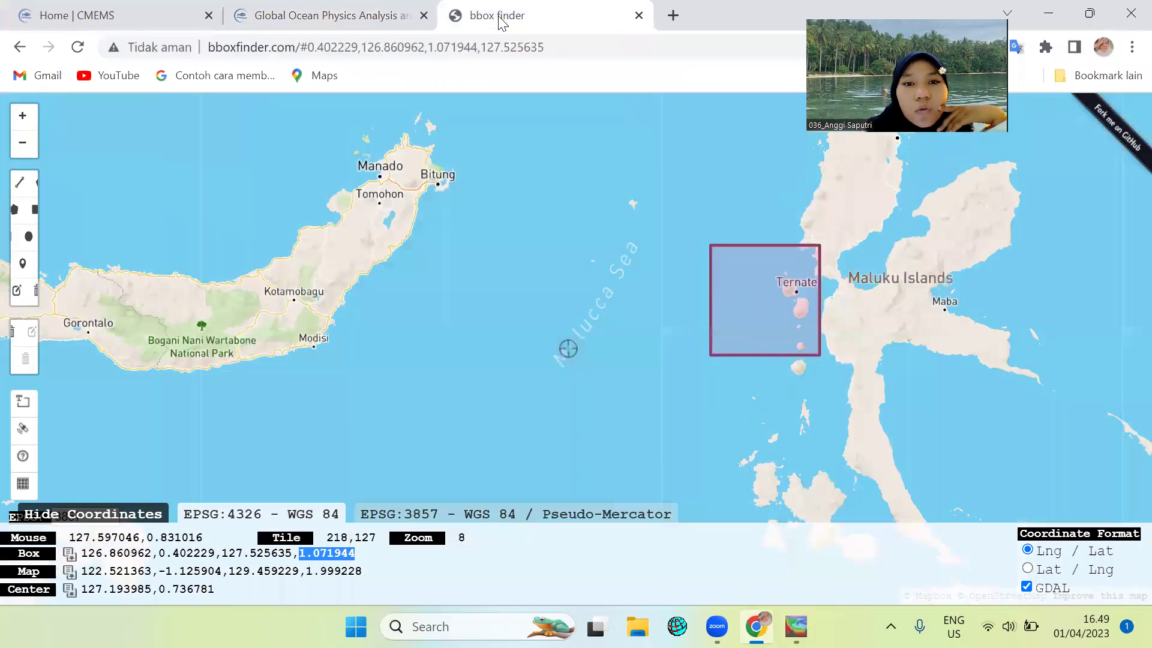
click(329, 15)
click(105, 153)
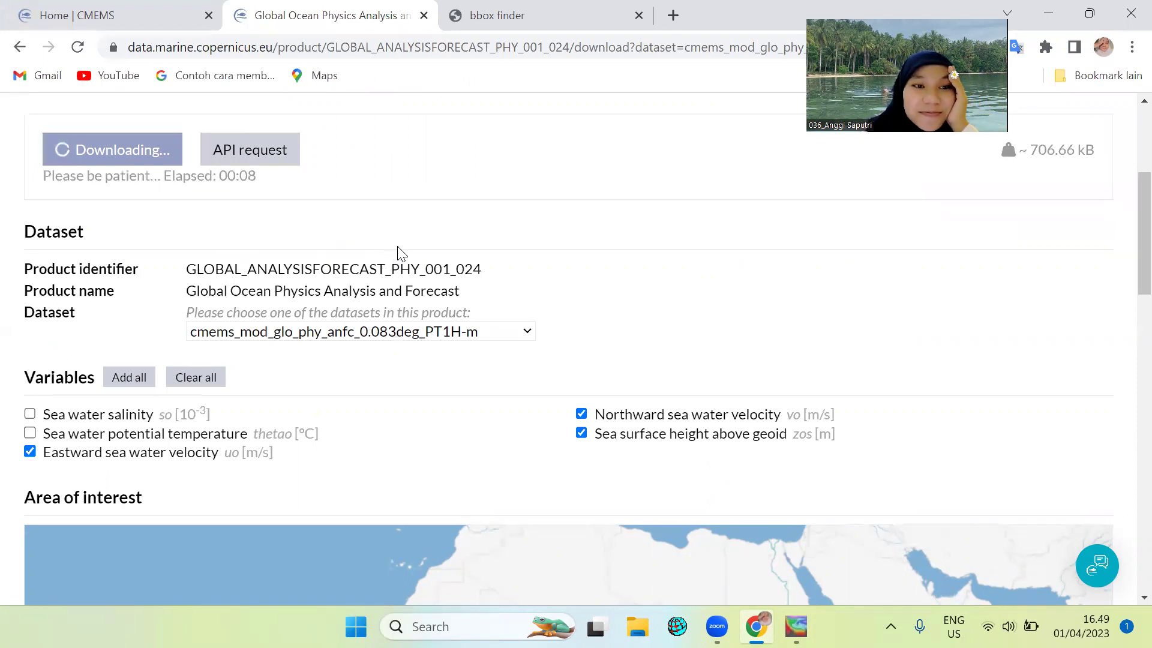
Switch to Ocean Data View and apply the 1 SURFACE Window layout template to the canvas.
scroll(471, 303, up, 3)
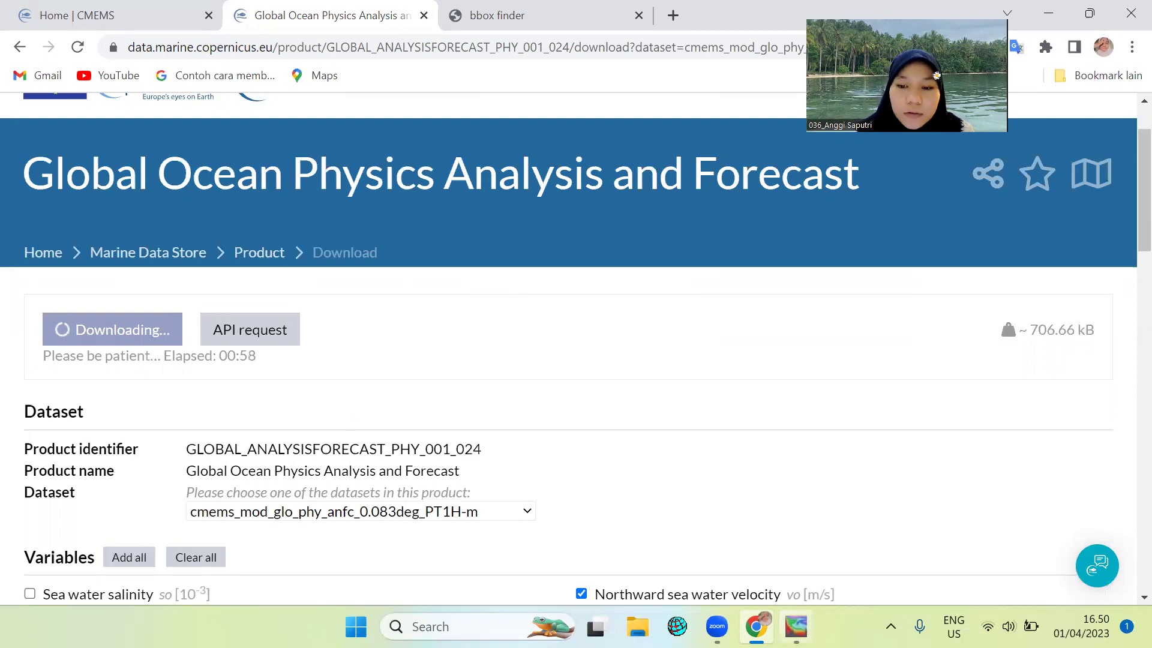
click(796, 626)
right_click(754, 188)
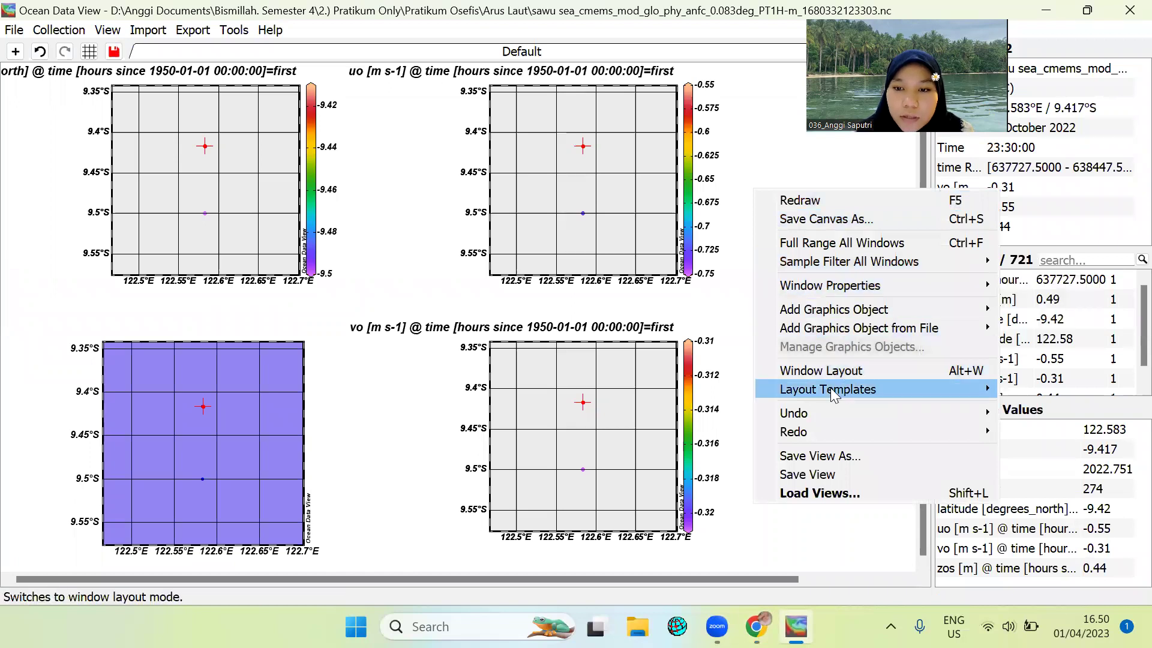
mouse_move(814, 388)
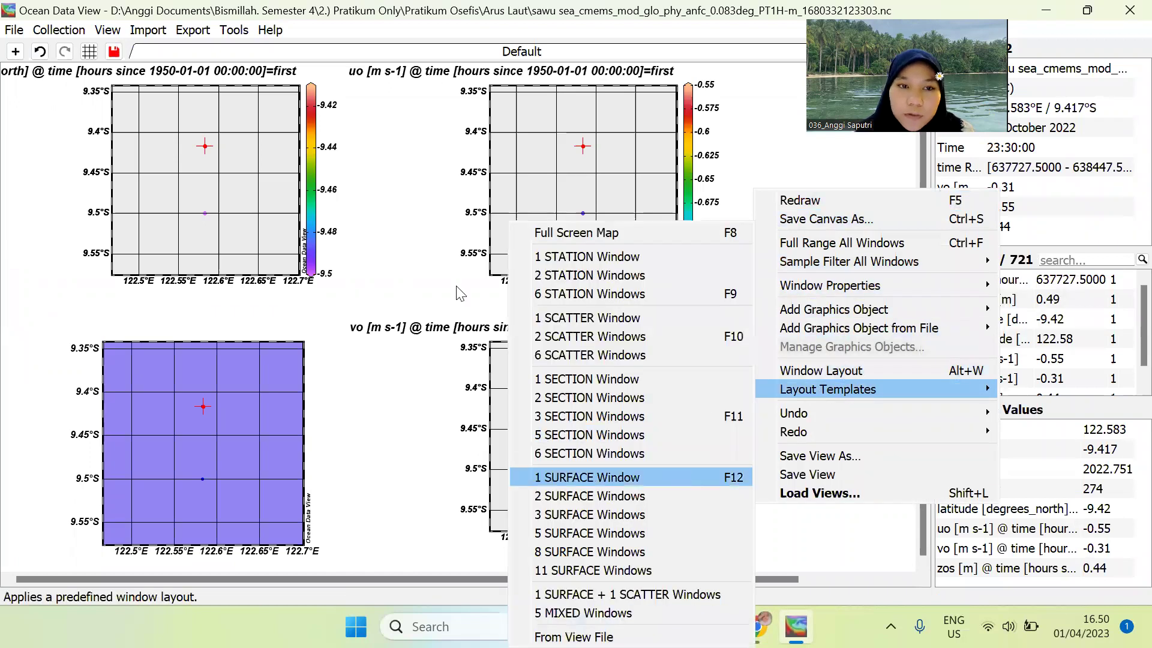
click(674, 475)
In the surface window's properties, set the original data display style to Arrows.
right_click(360, 166)
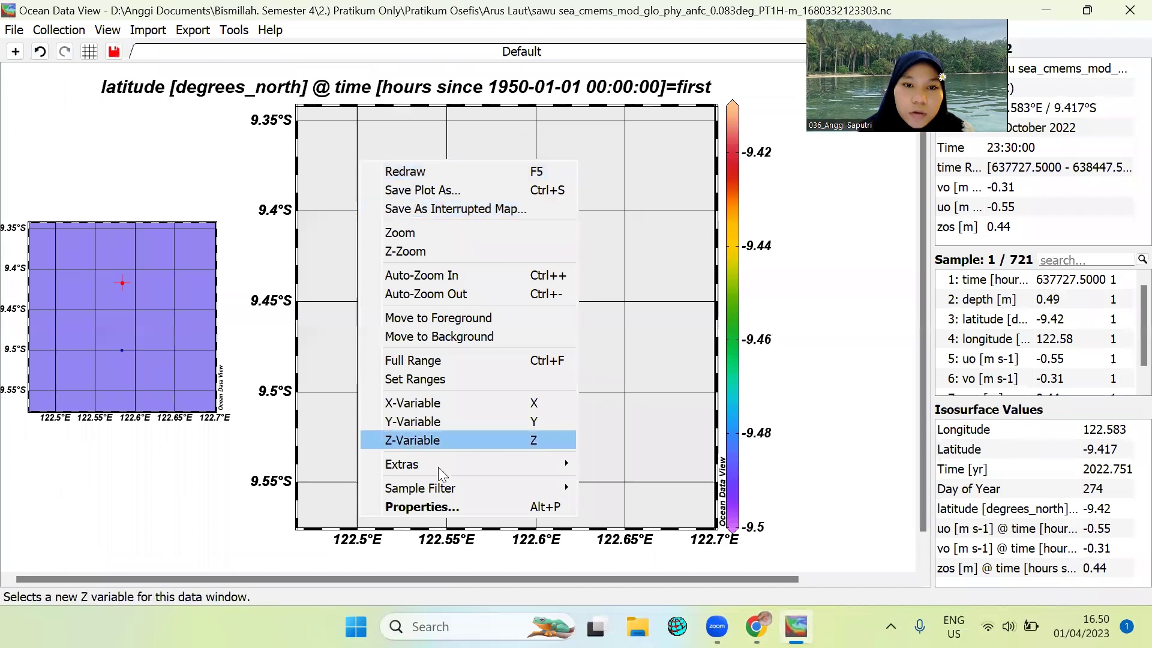
click(444, 504)
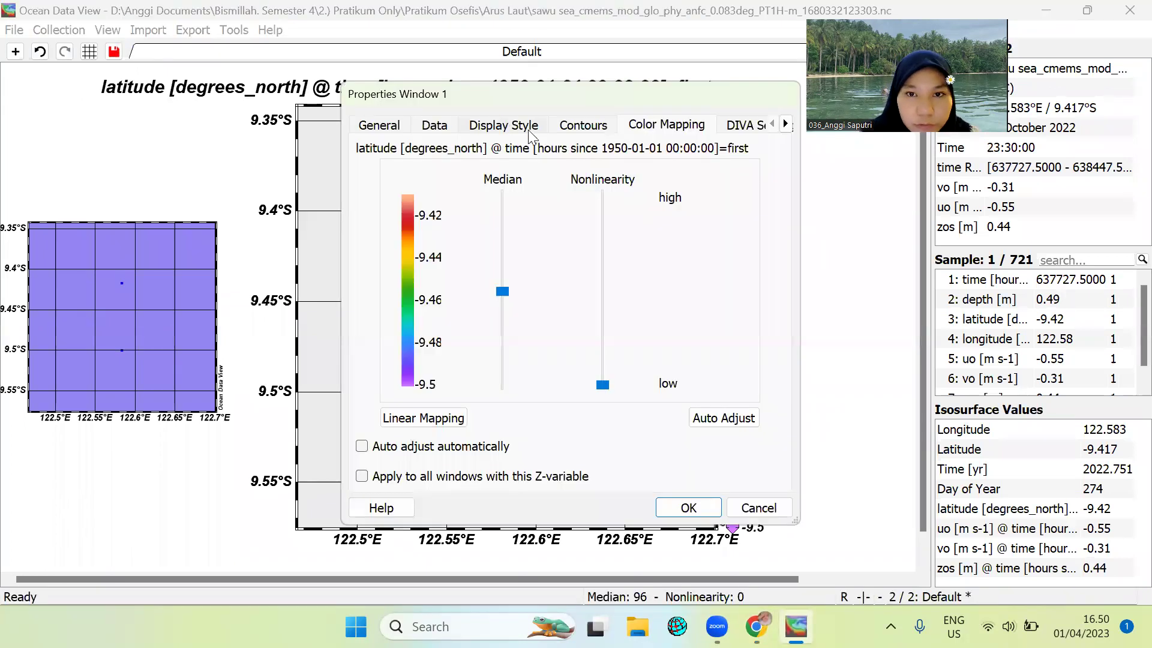
click(526, 127)
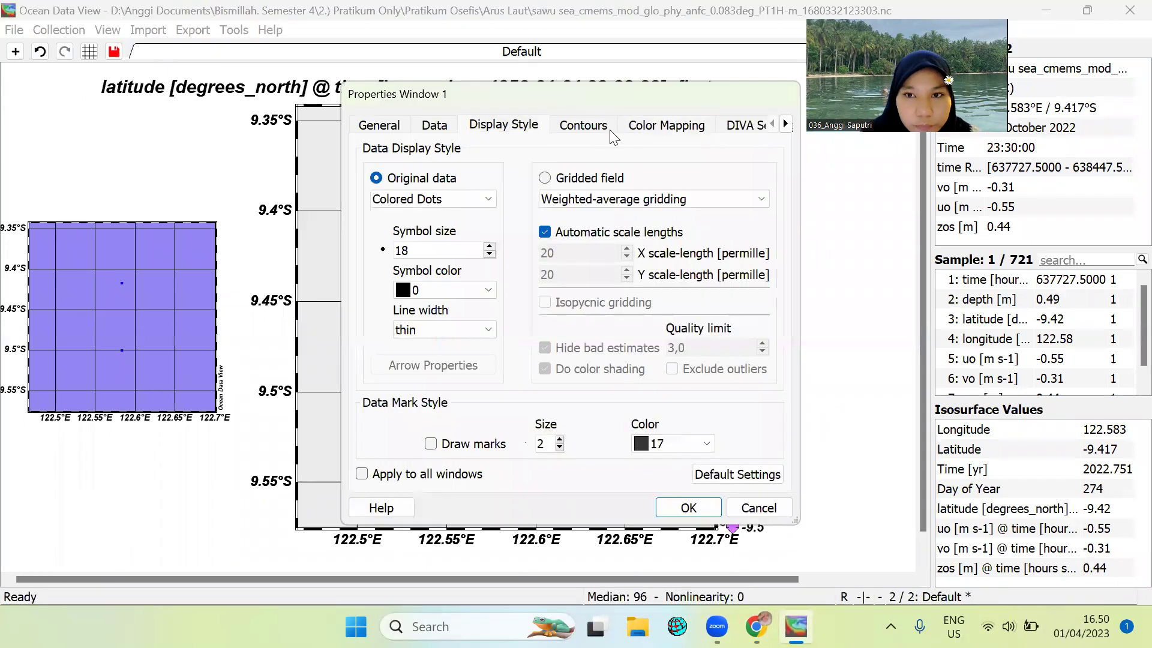
click(451, 126)
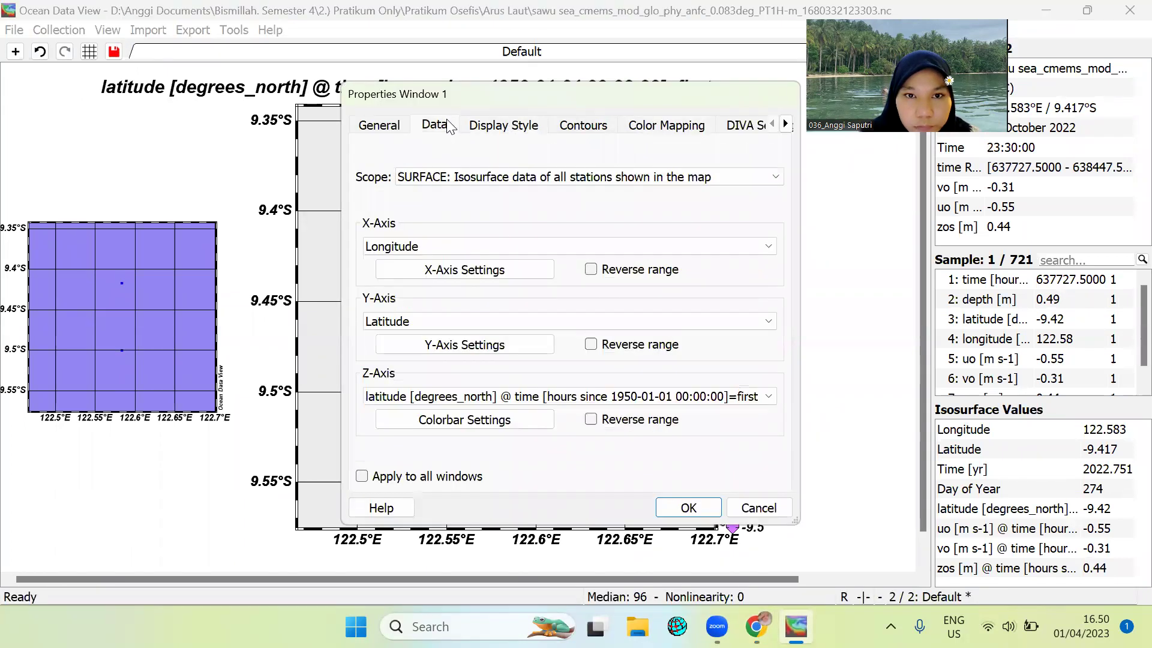
click(430, 397)
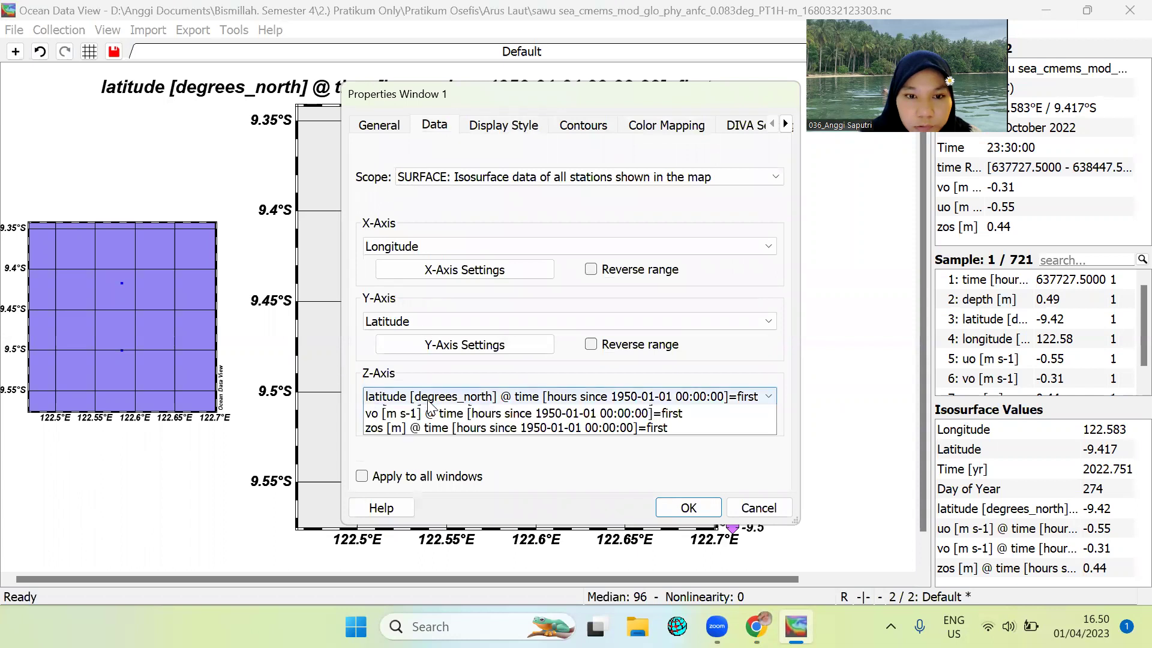
click(520, 127)
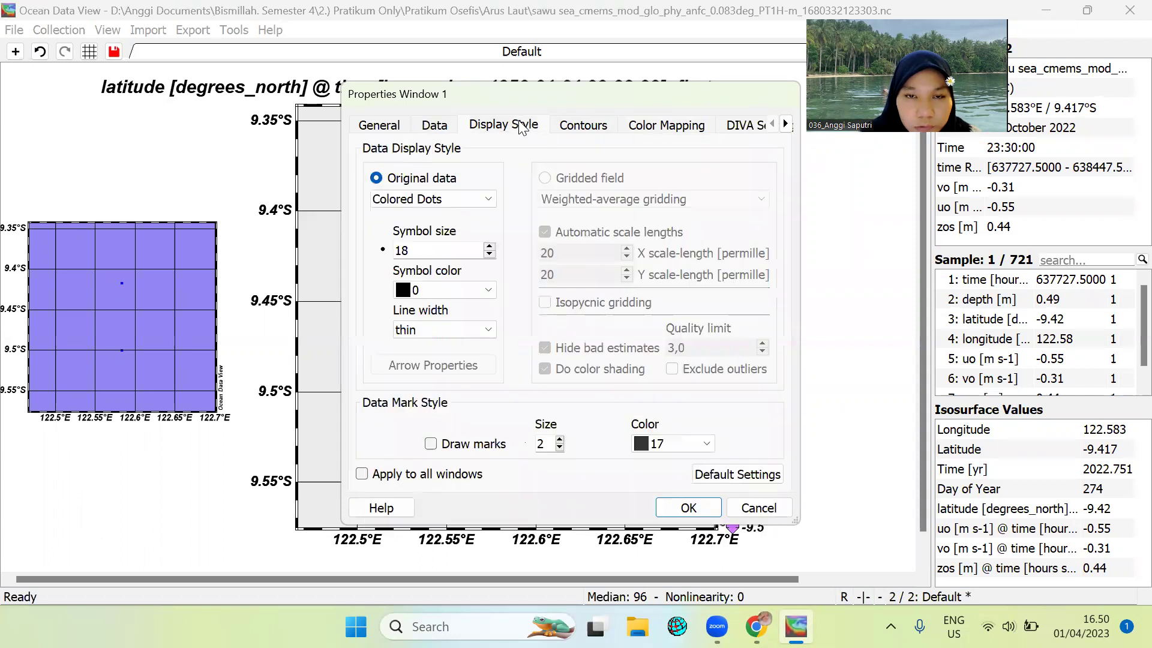
click(488, 201)
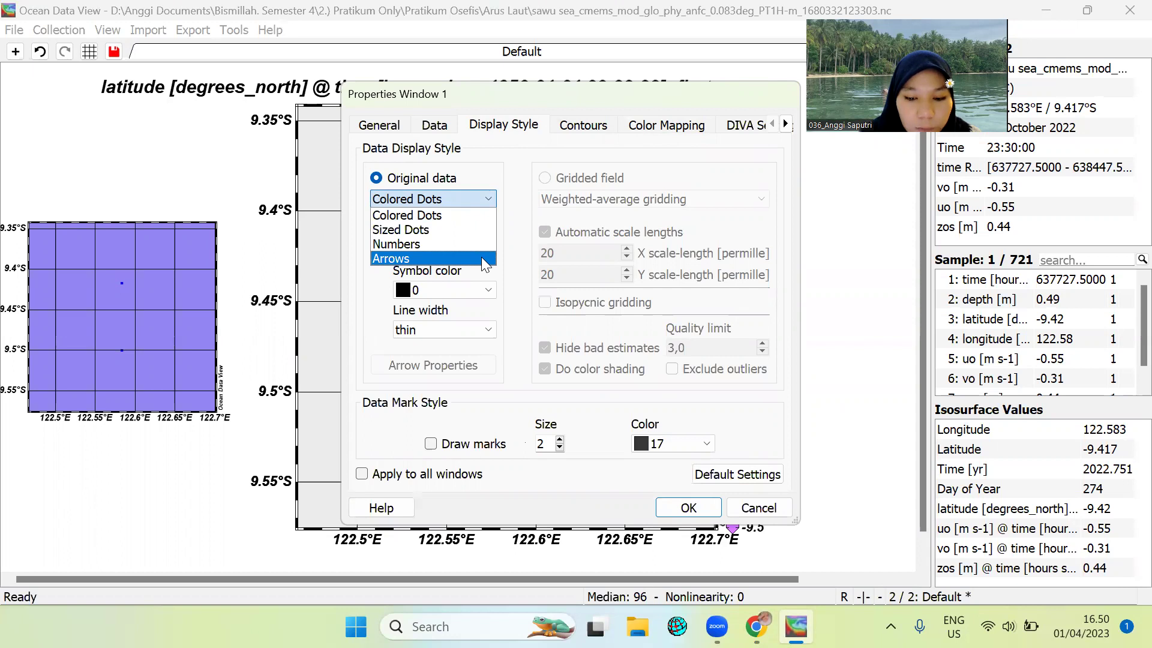
click(481, 257)
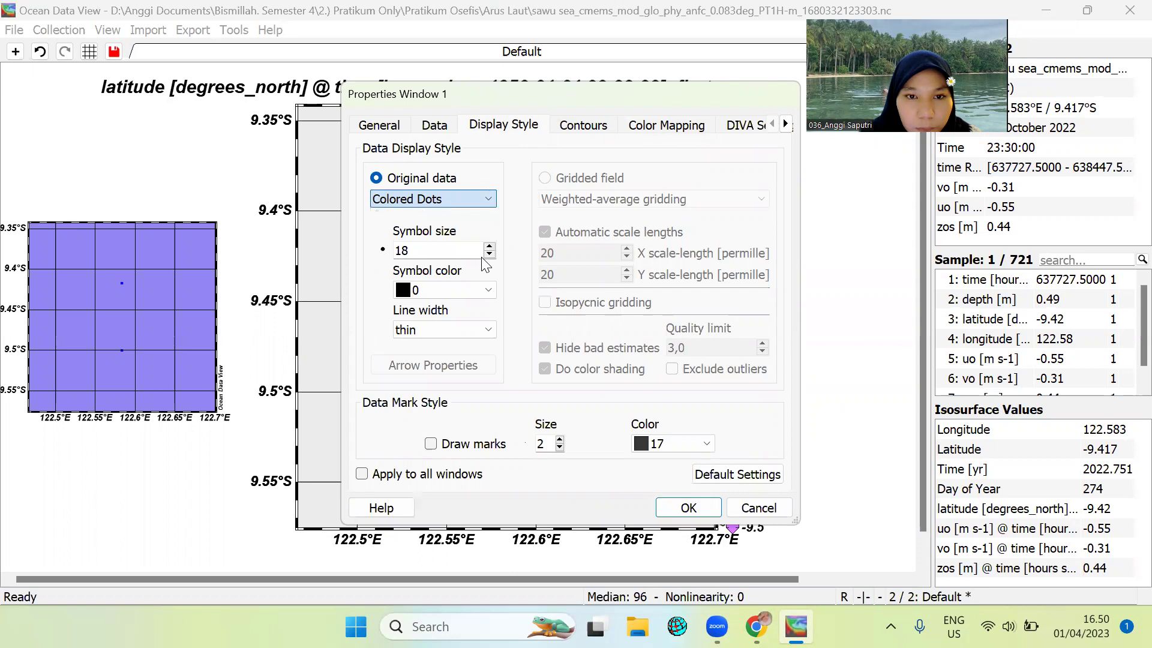
Set the arrow X component to uo and the Y component to vo, both at first time, with arrow color 4.
click(483, 265)
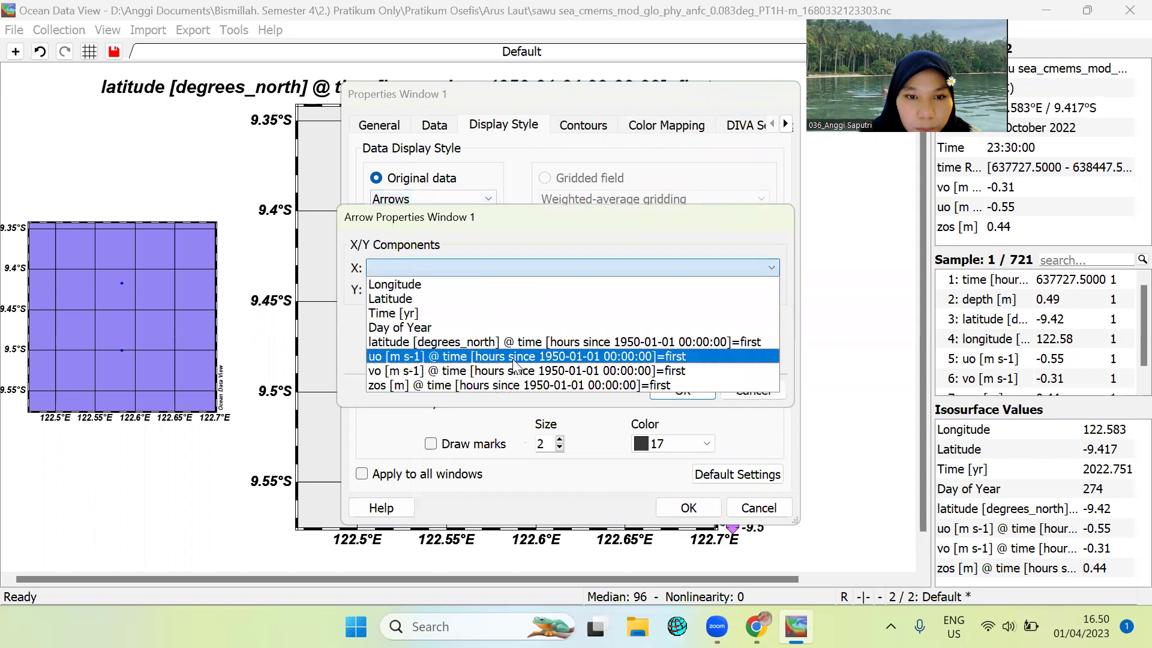
click(514, 356)
click(504, 289)
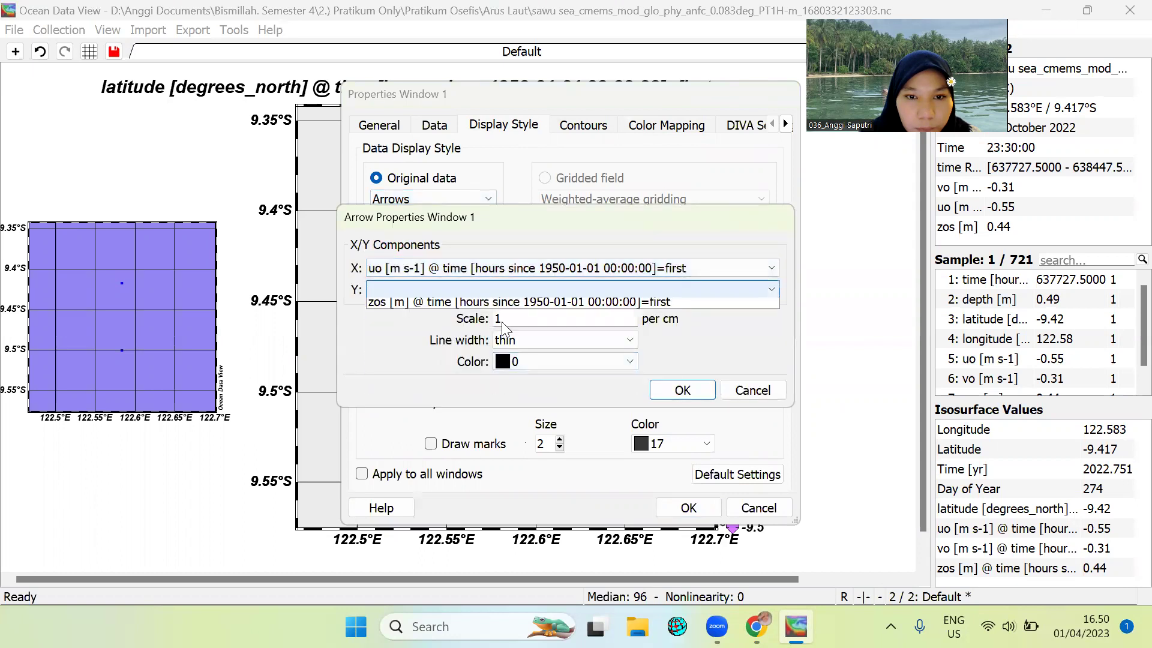
click(521, 392)
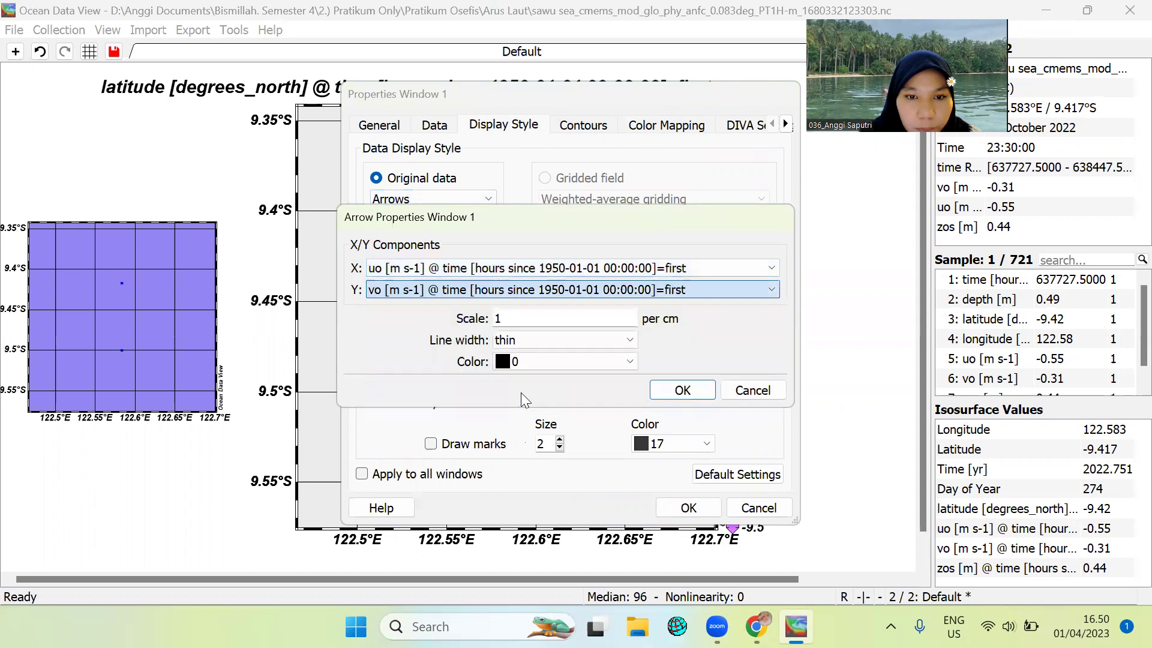
click(576, 360)
click(574, 462)
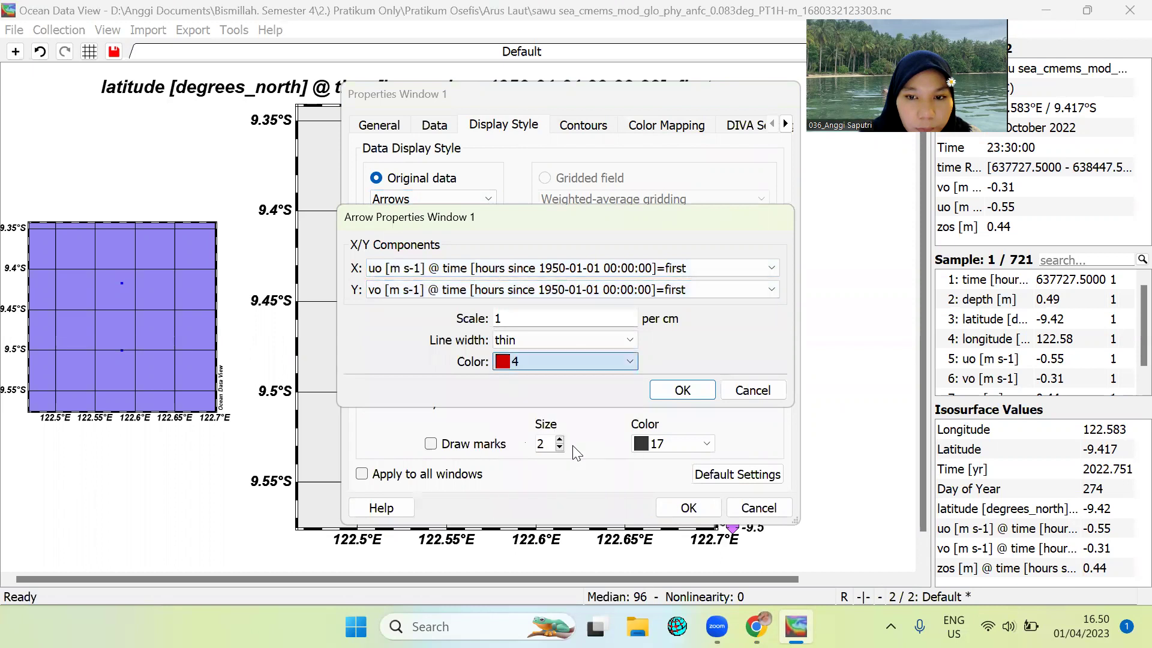
click(682, 391)
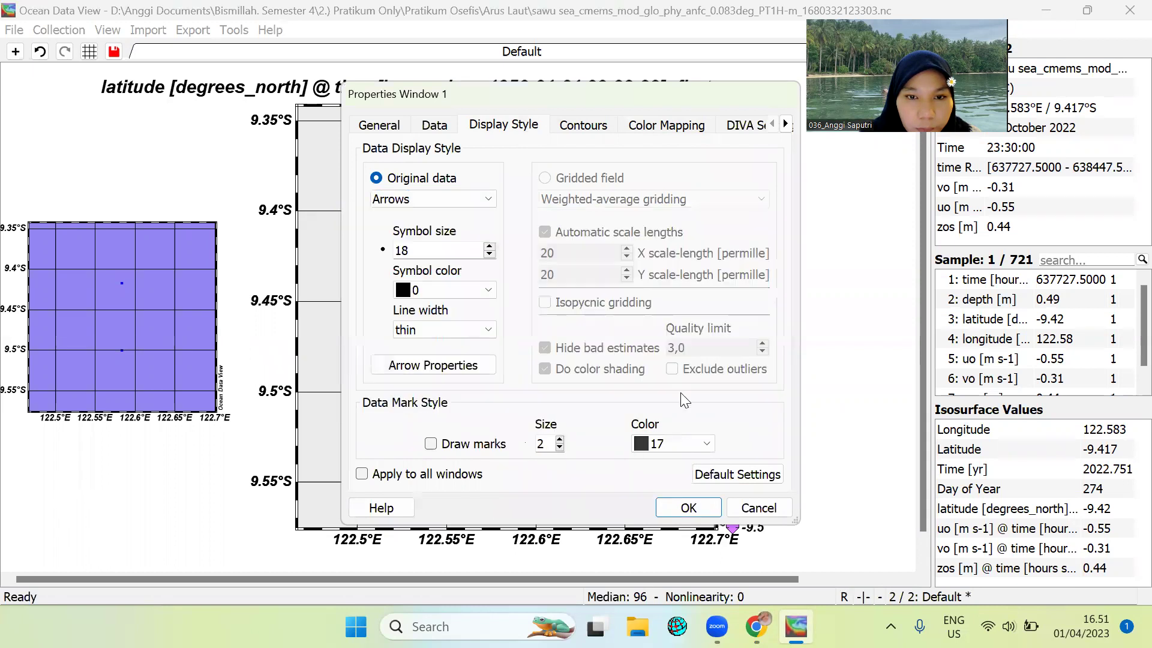
Review the color mapping, DIVA and data settings of the surface window, and apply its properties.
click(590, 127)
click(679, 127)
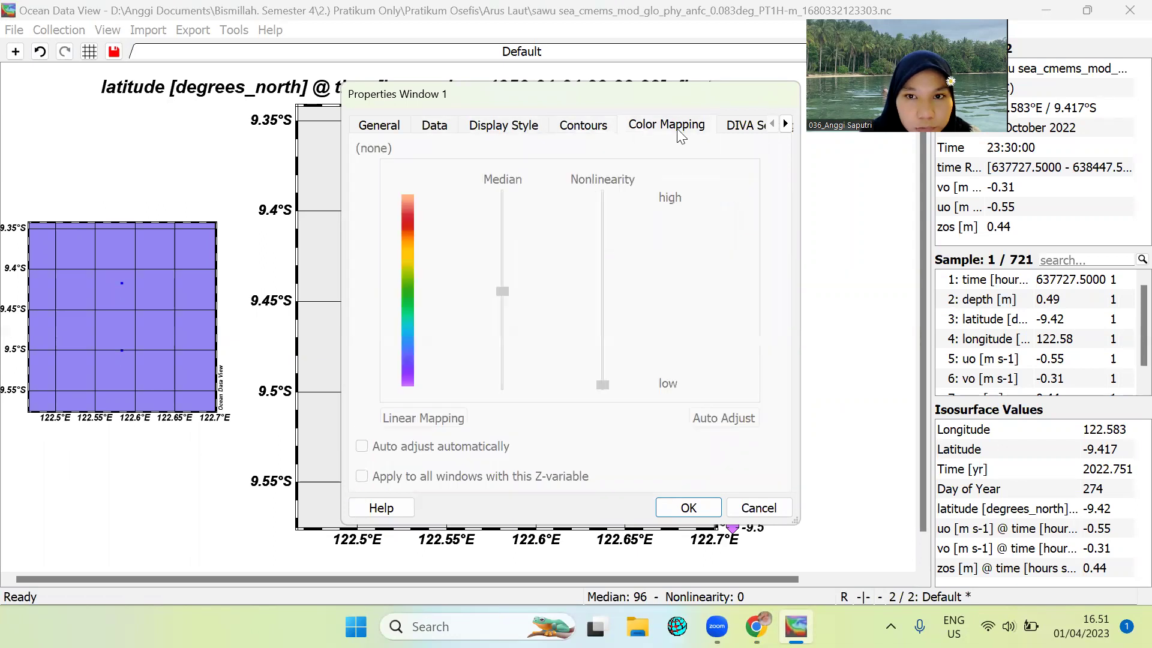
click(738, 126)
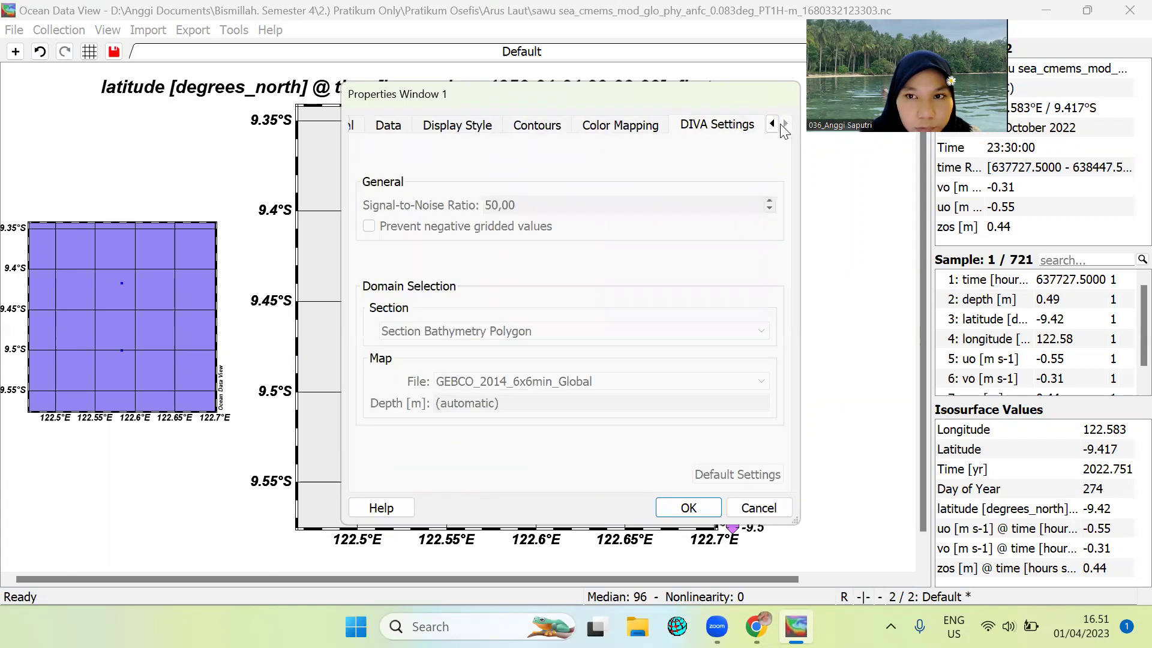
click(775, 124)
click(784, 123)
click(382, 126)
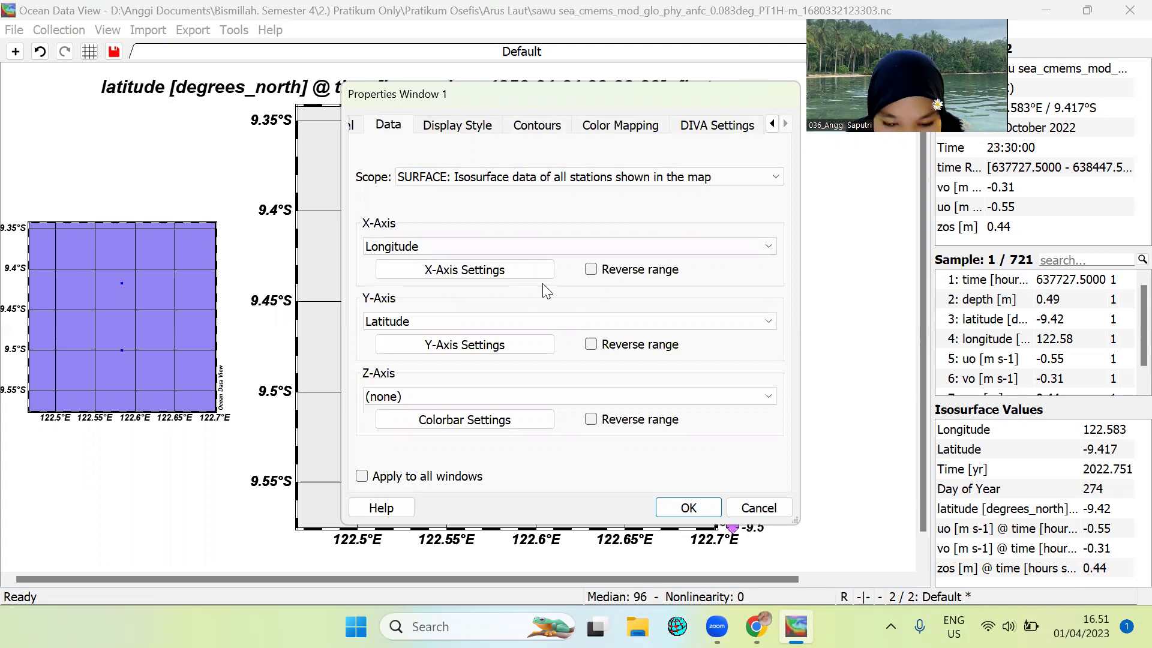
click(691, 511)
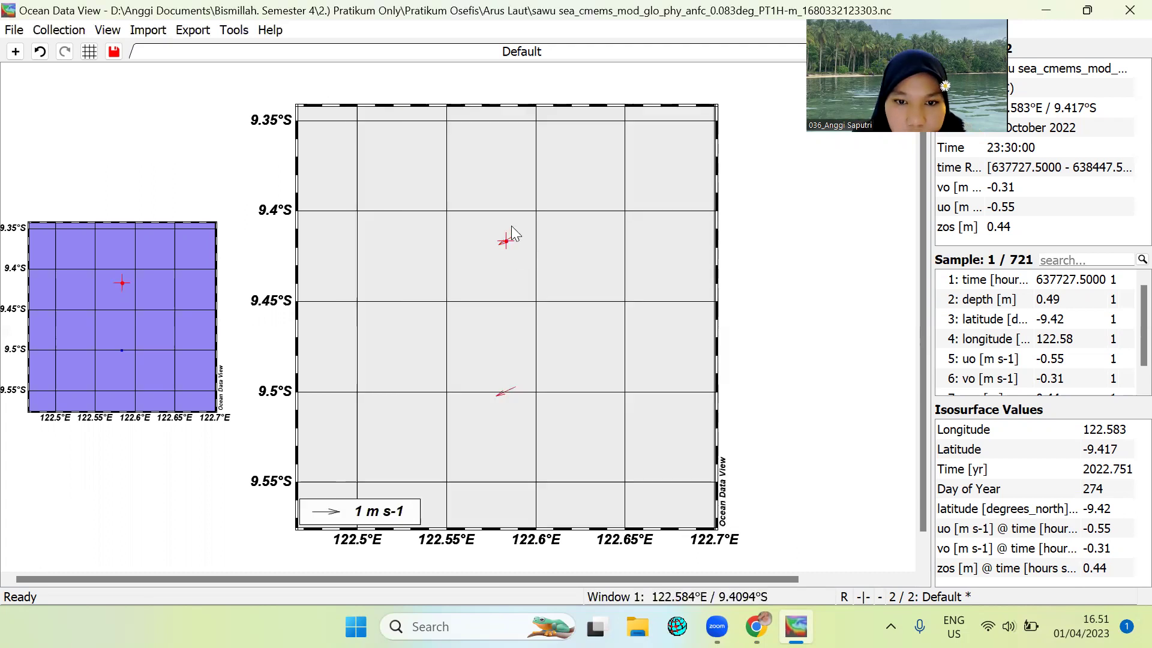
right_click(512, 226)
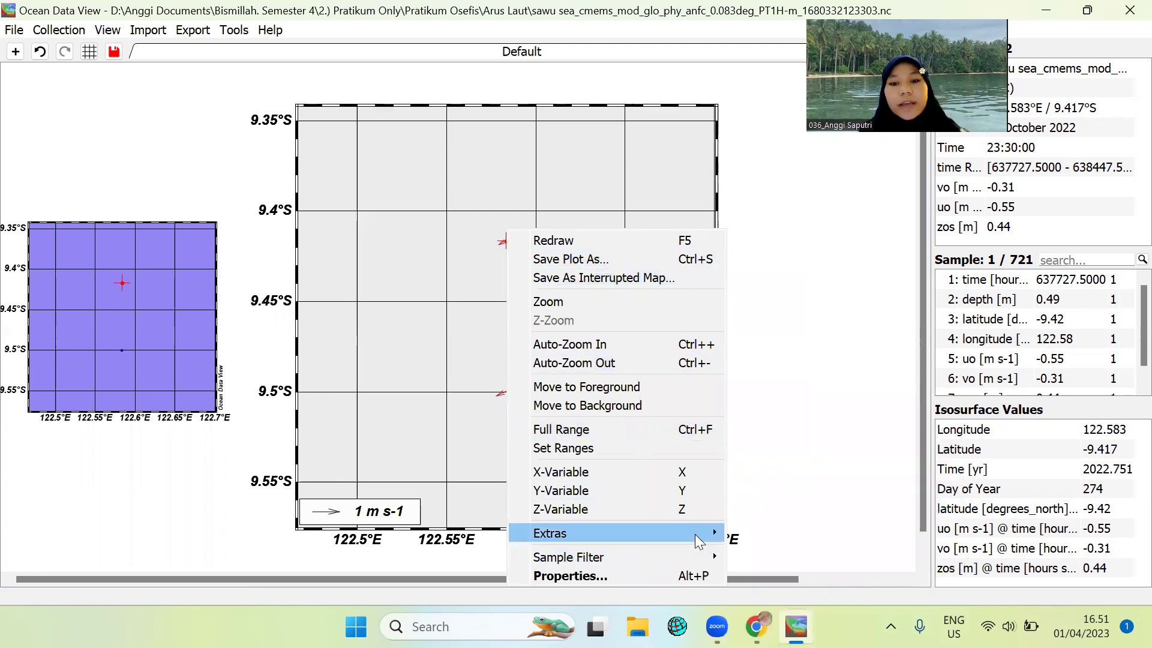
mouse_move(697, 542)
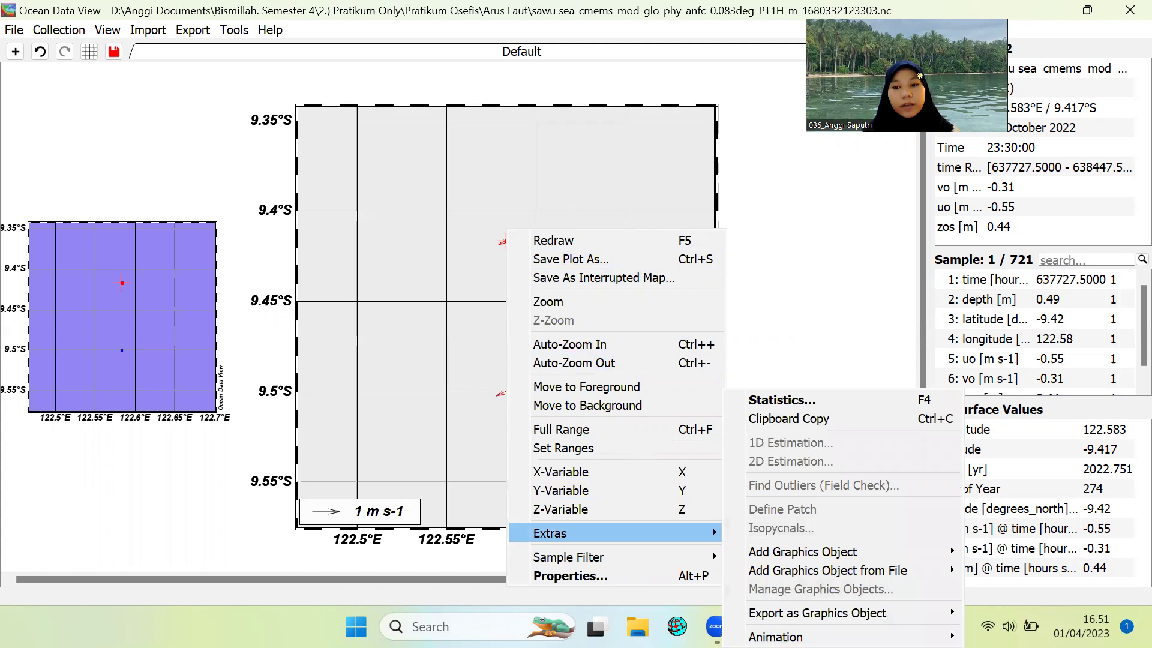
mouse_move(780, 637)
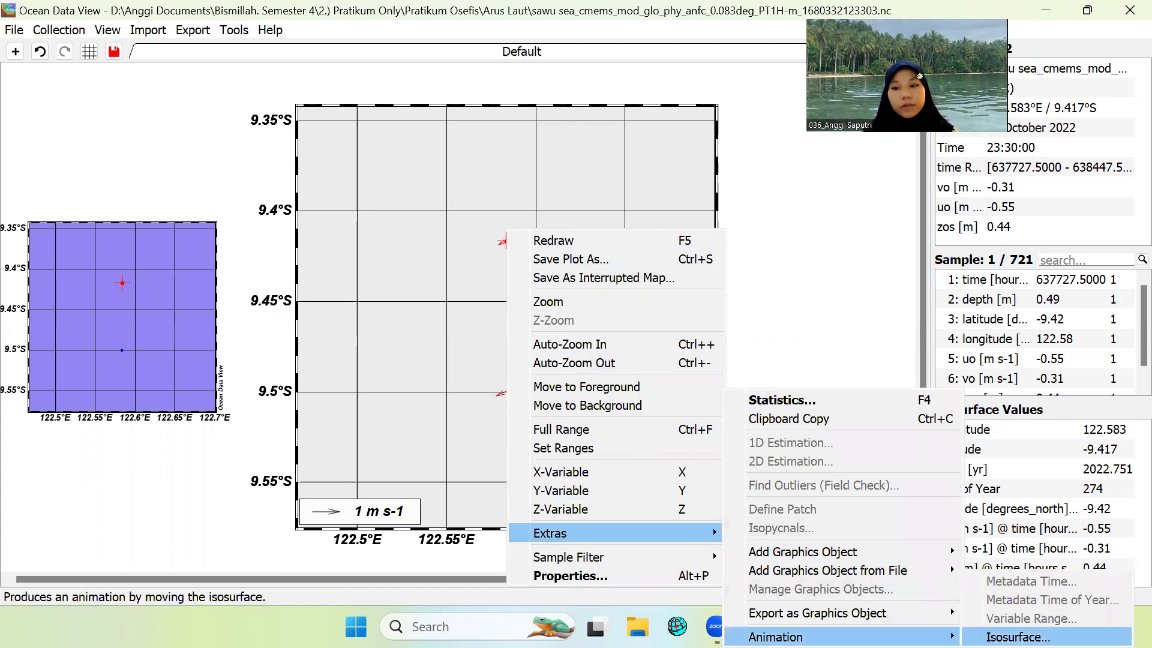
click(1018, 637)
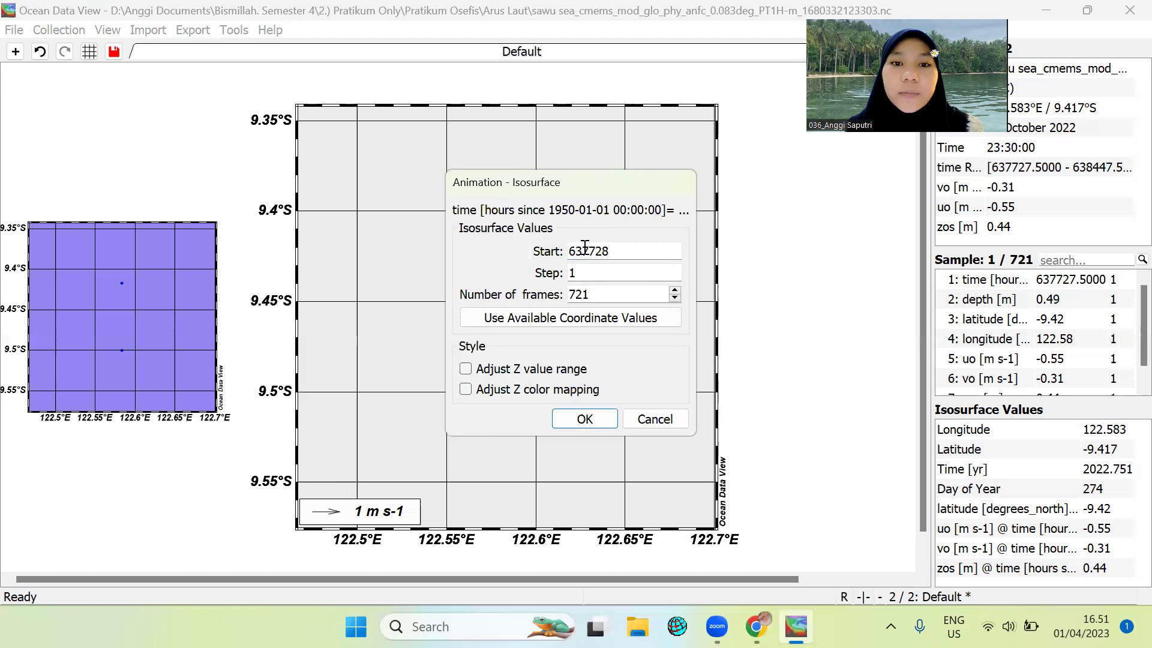
click(620, 297)
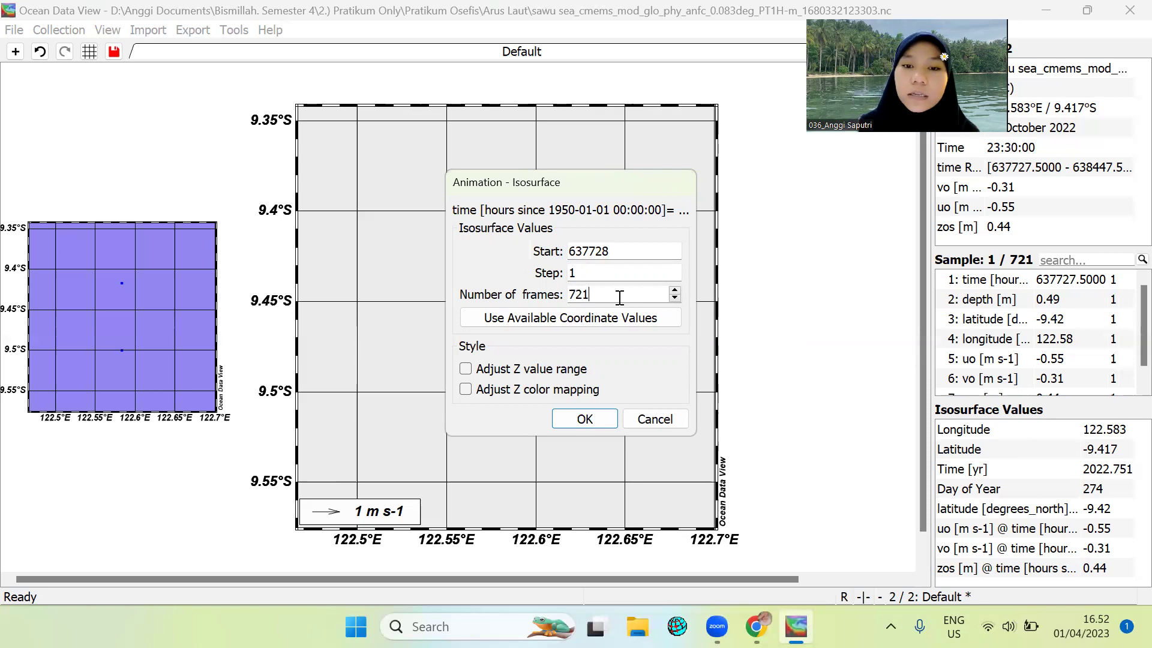
key(BackSpace)
key(BackSpace)
text(44)
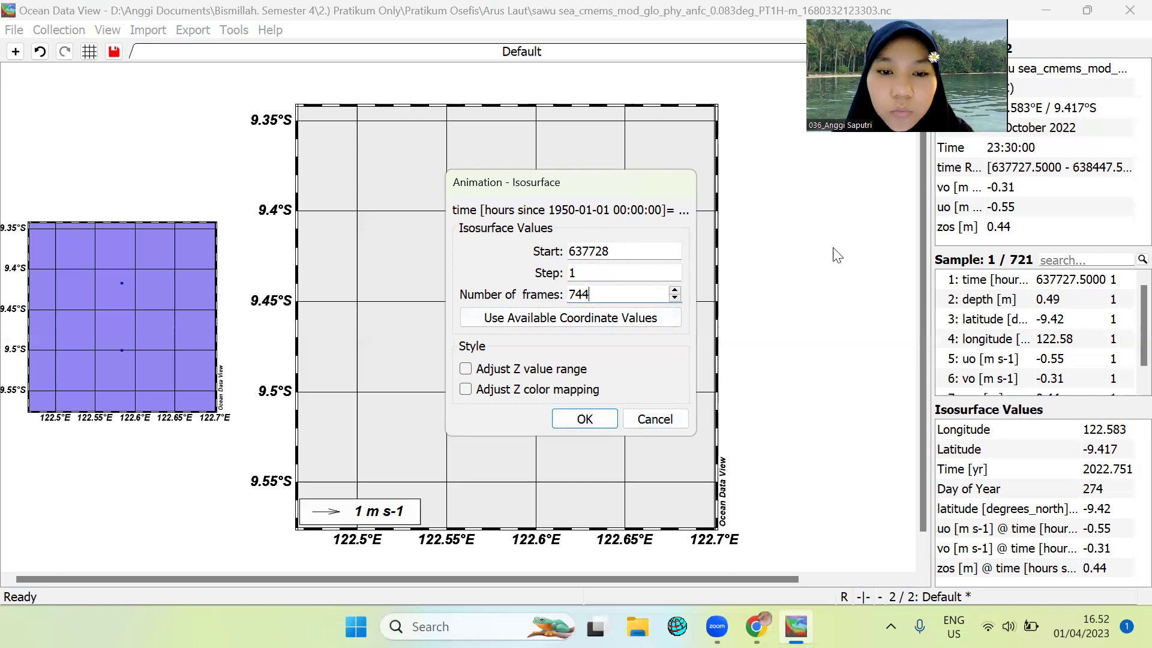
click(674, 414)
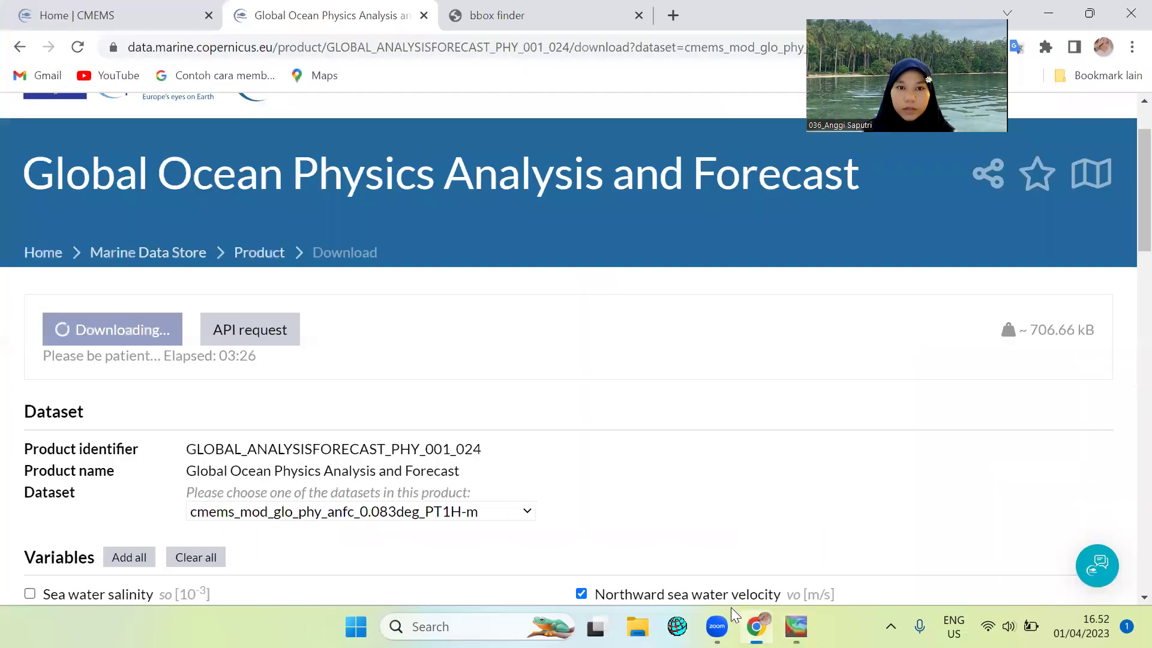
In Chrome, save the downloaded dataset in Arus Laut as 123cmems_mod_glo_phy_anfc_0.083deg_PT1H-m_1680342567546.nc, and return to Ocean Data View.
click(756, 626)
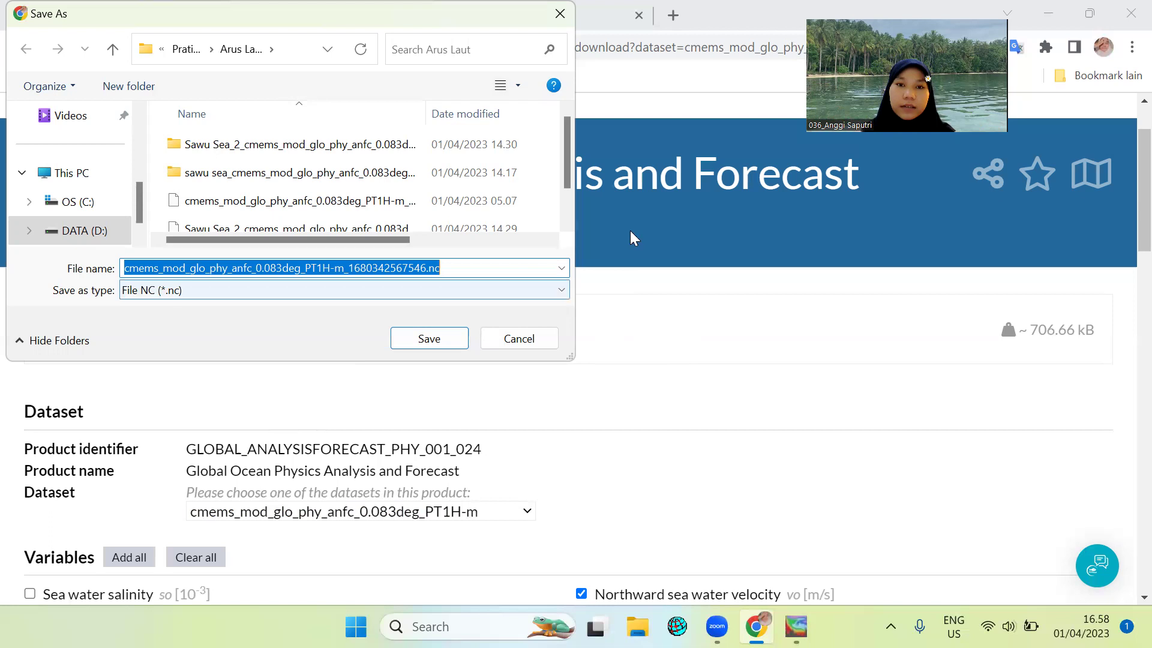
key(Home)
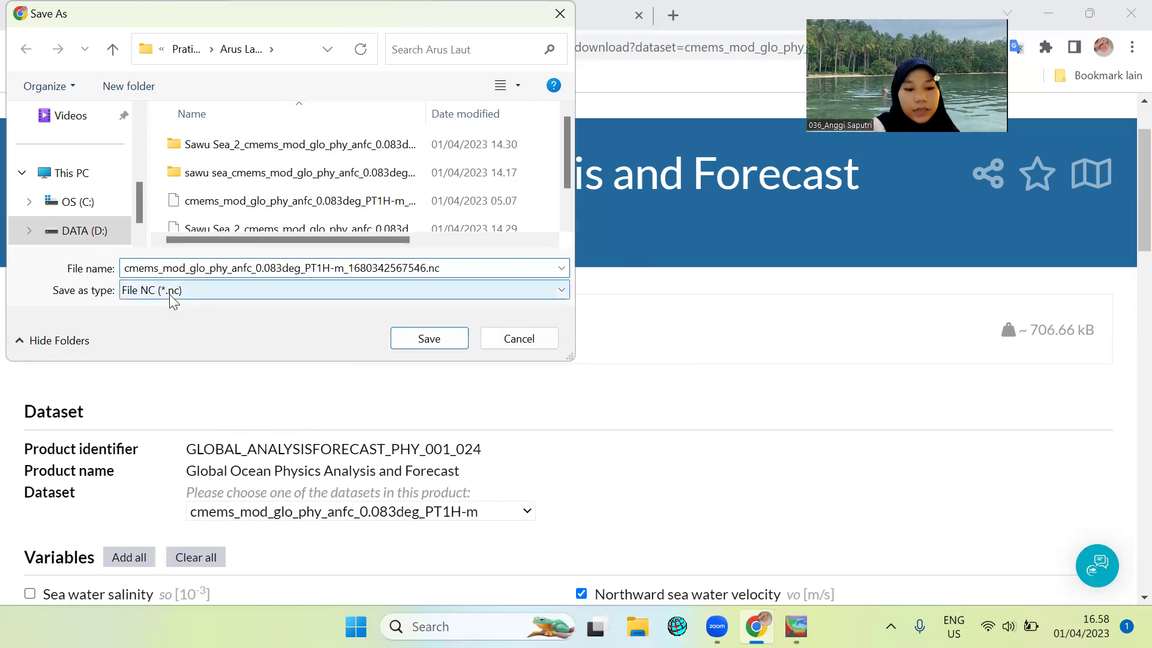
text(123)
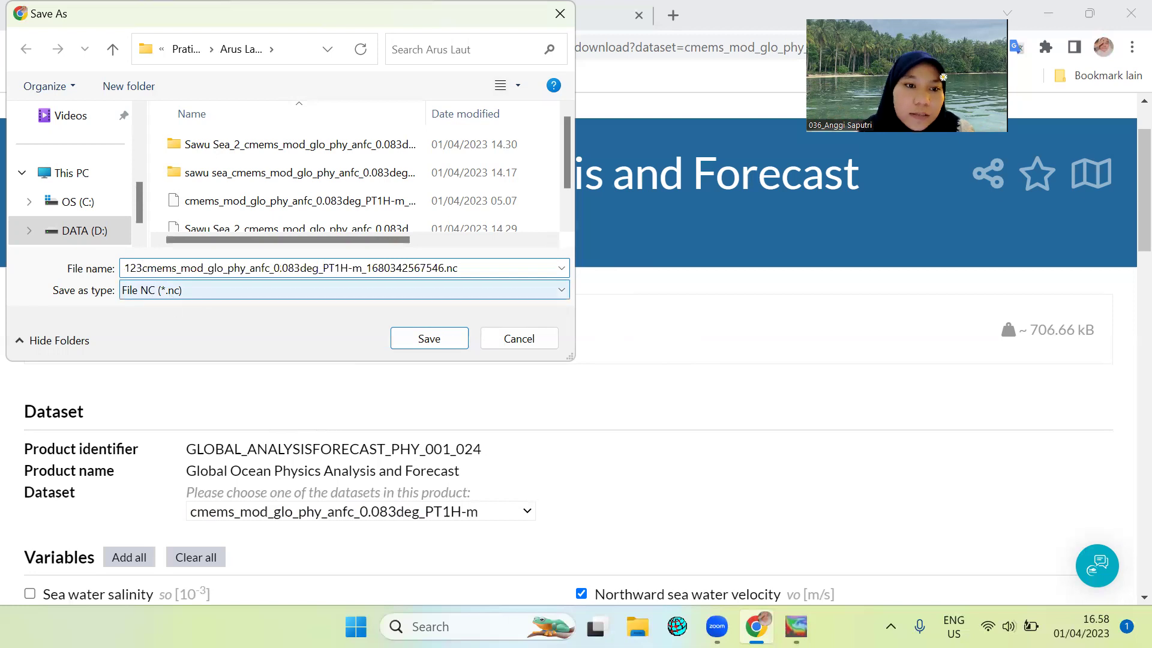
click(451, 346)
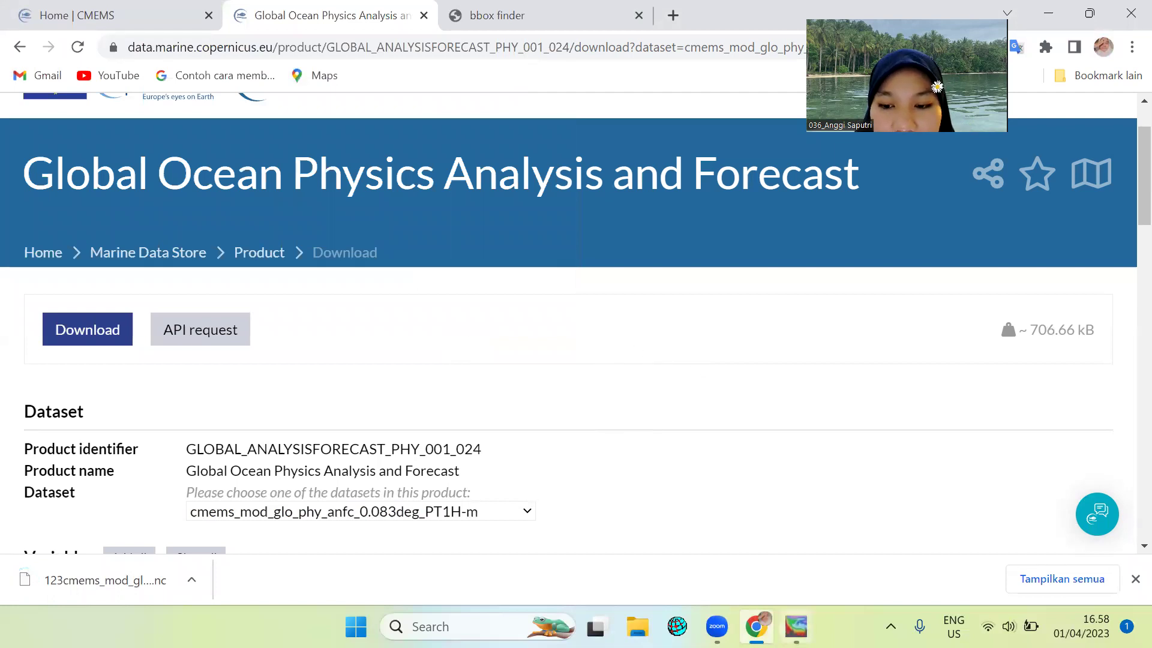
click(796, 626)
click(13, 30)
click(33, 47)
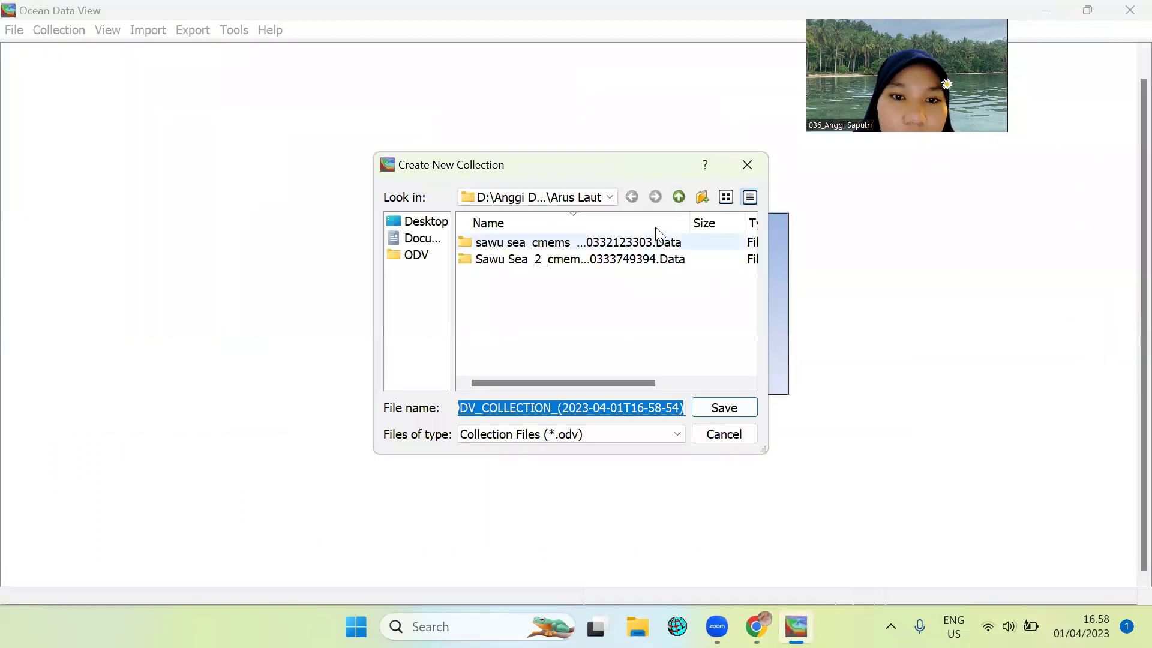
click(744, 169)
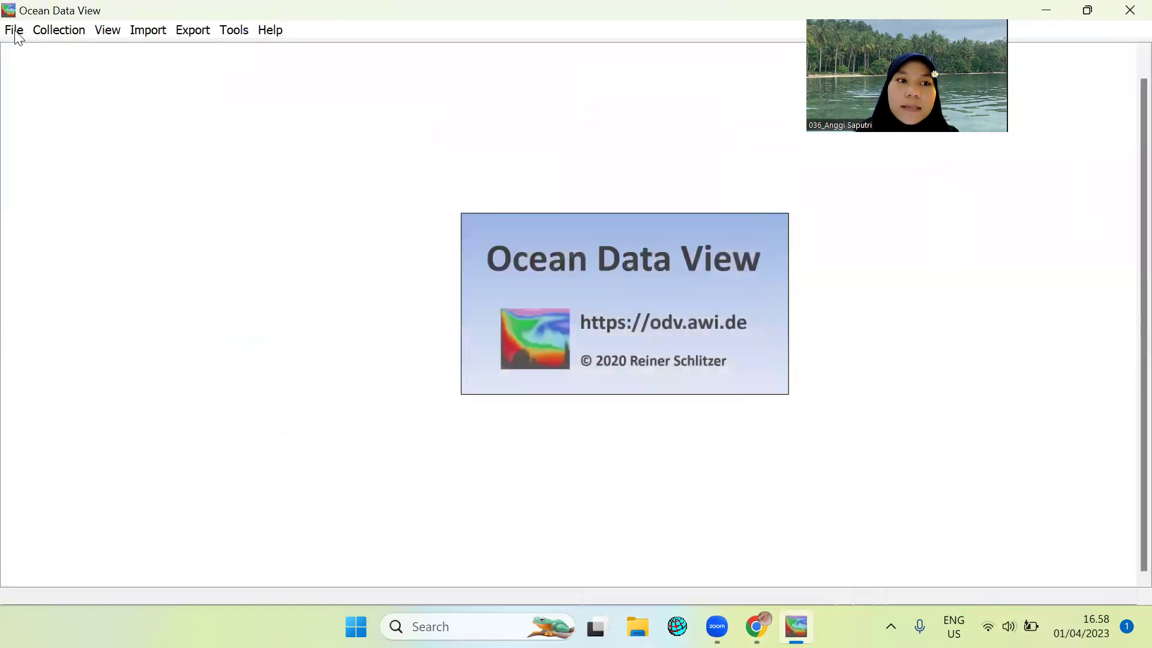
Open 123cmems_mod_glo_phy_anfc_0.083deg_PT1H-m_1680342567546.nc from the Arus Laut folder and accept all four NetCDF dimensions.
click(15, 31)
click(49, 70)
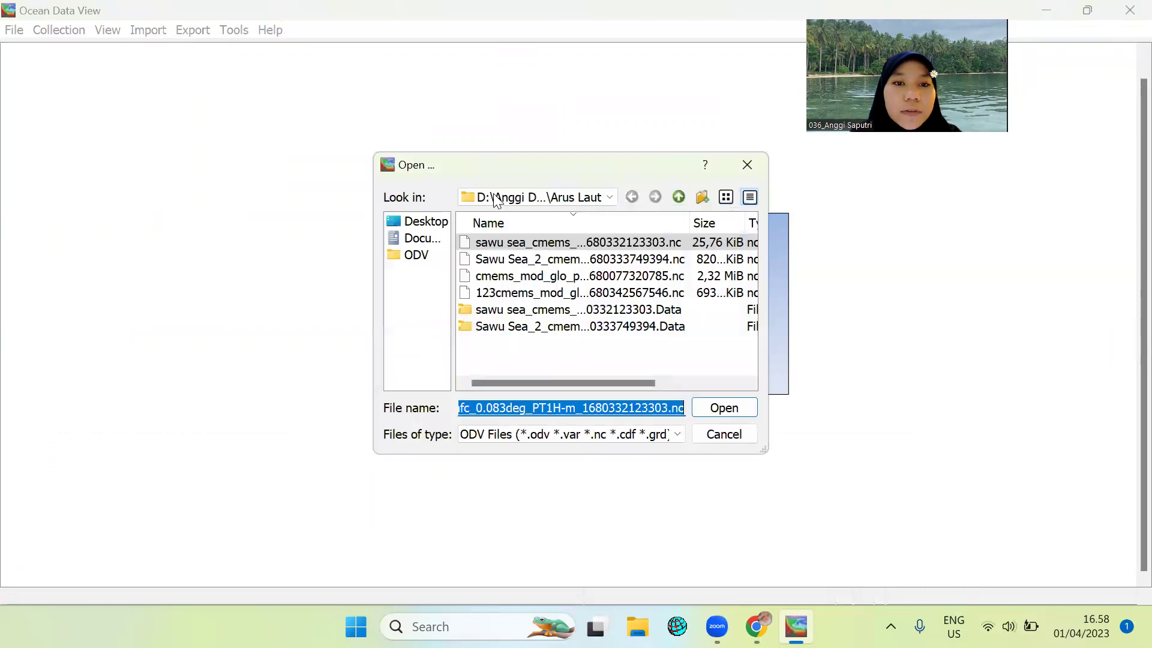
click(550, 292)
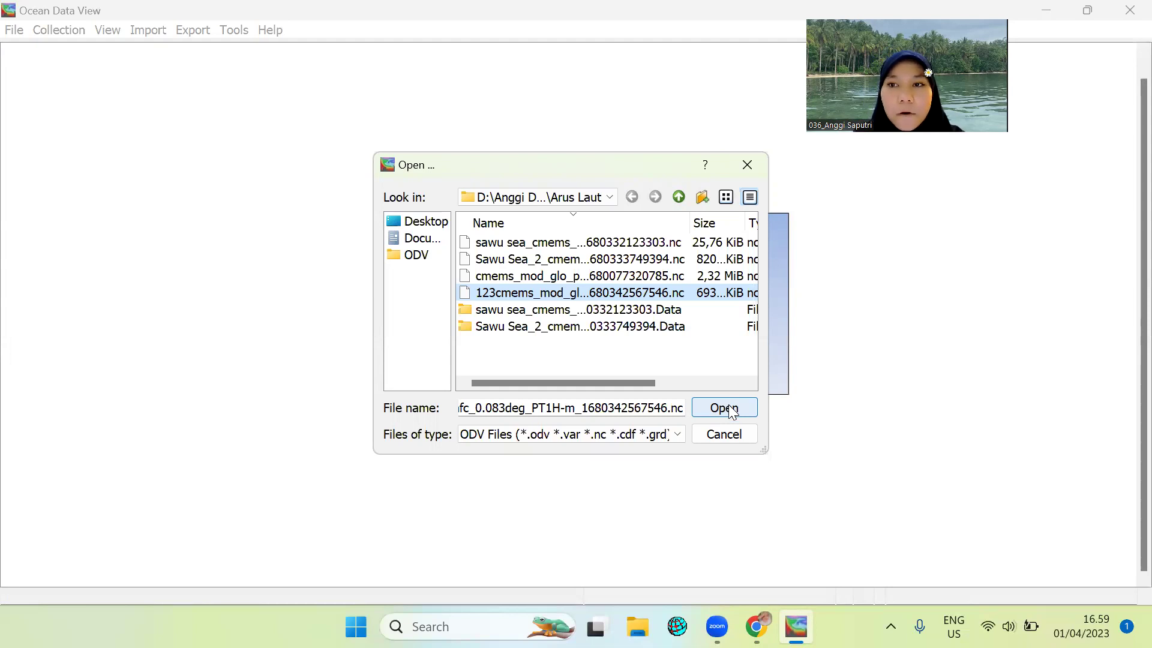
click(731, 411)
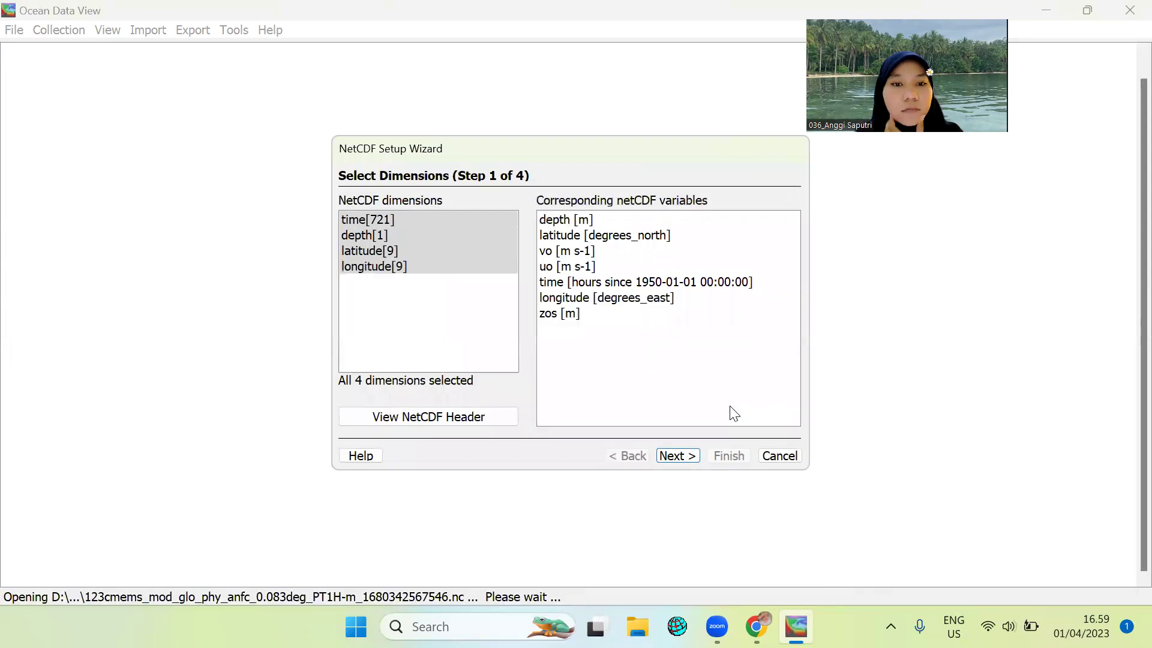
click(693, 457)
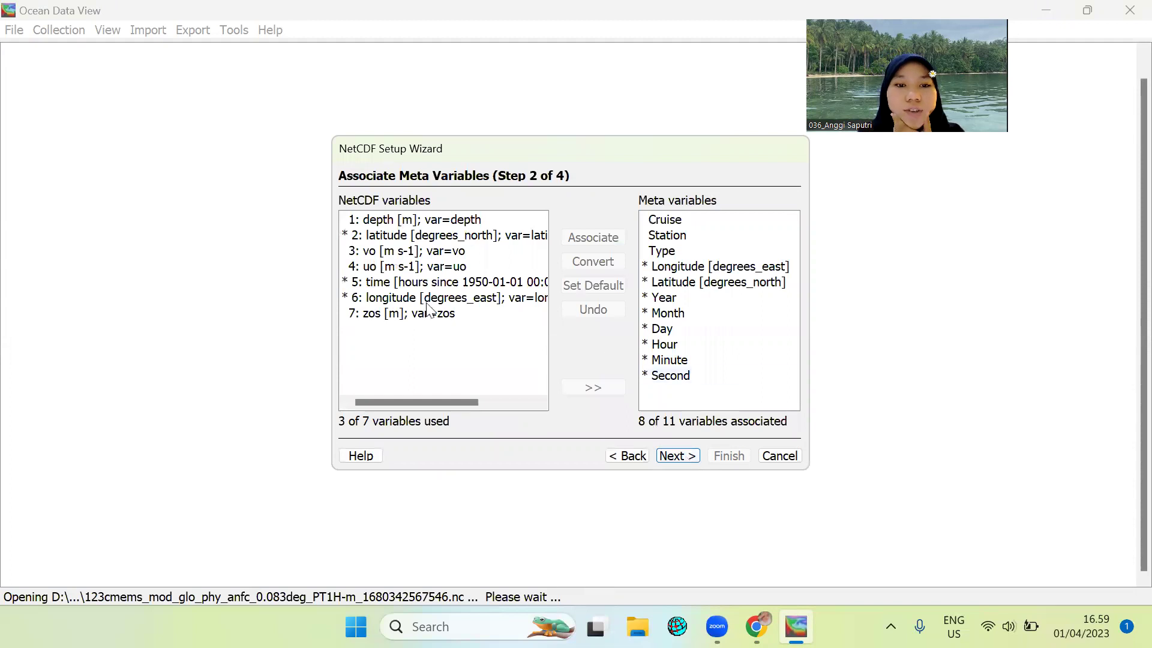
Add the NetCDF variables vo, uo and zos to the meta variables and continue to the primary variable selection.
click(406, 252)
click(588, 387)
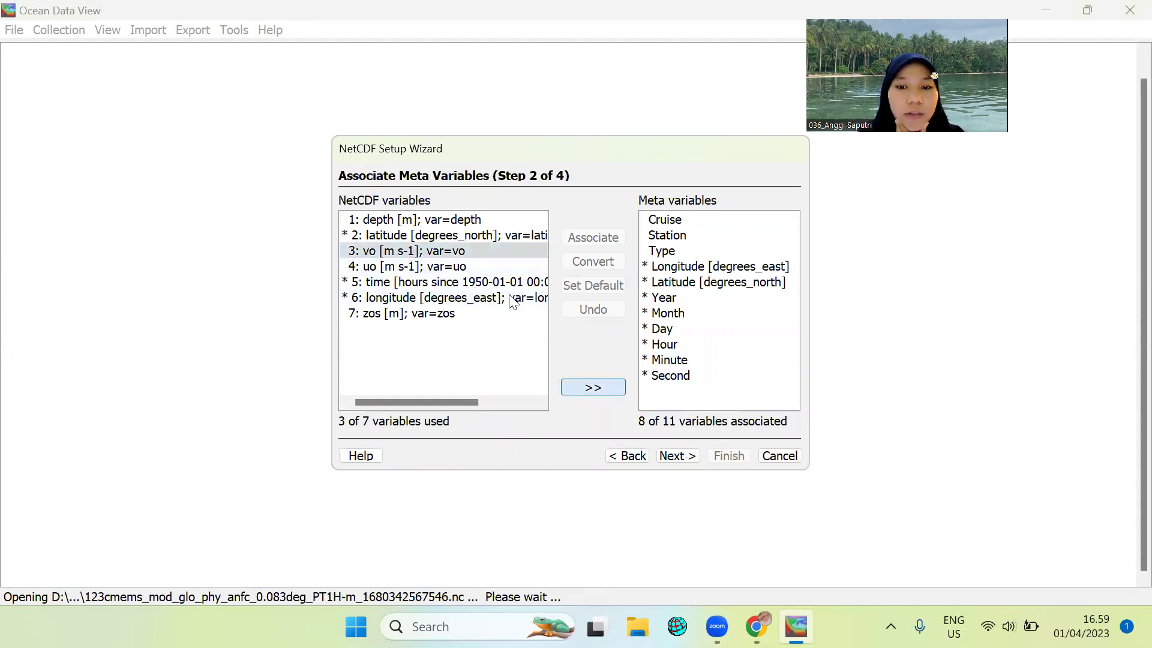
click(474, 267)
click(594, 387)
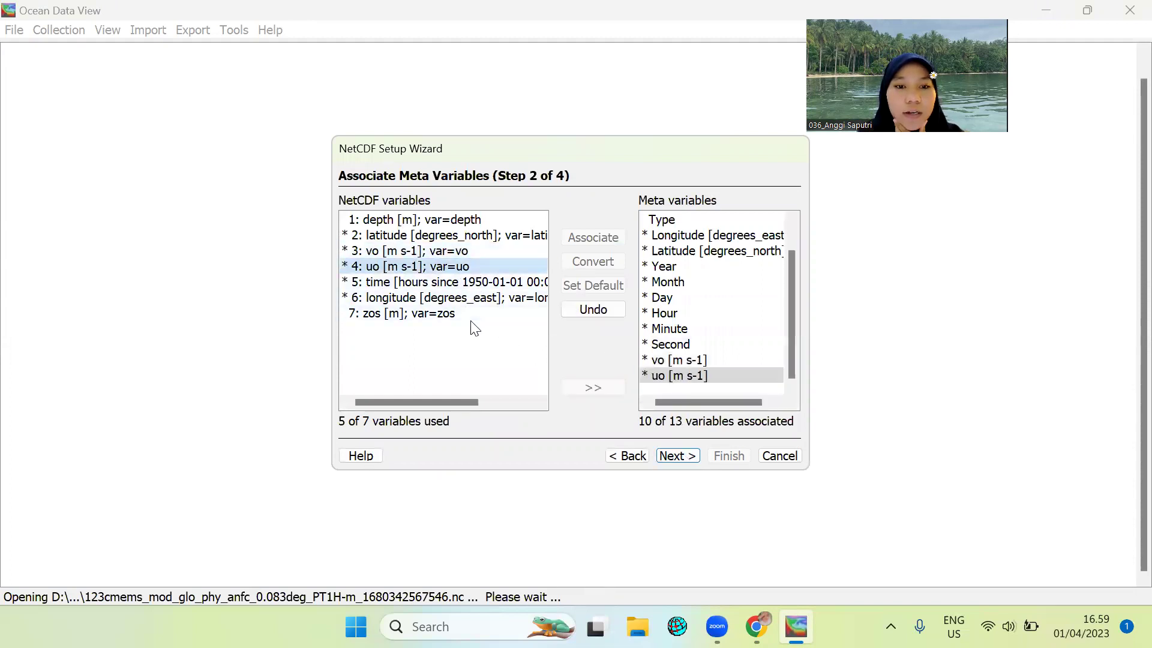
click(473, 314)
click(610, 389)
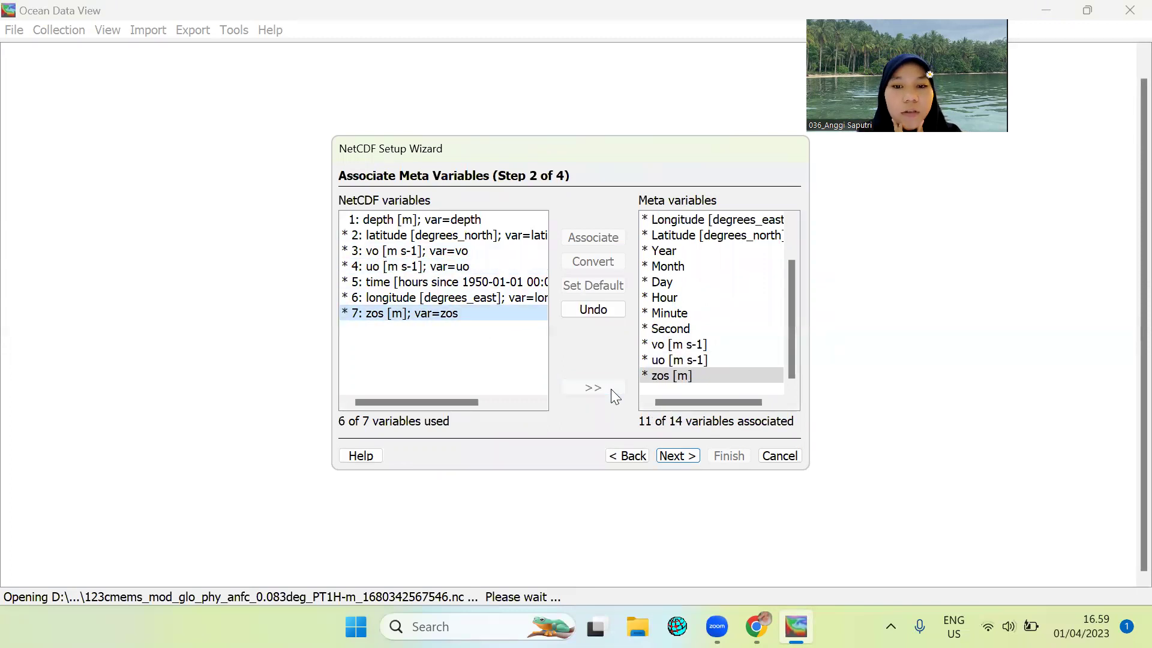
click(689, 458)
Use time as the primary variable, keep the full domain for the station subset, and finish the NetCDF setup.
click(457, 237)
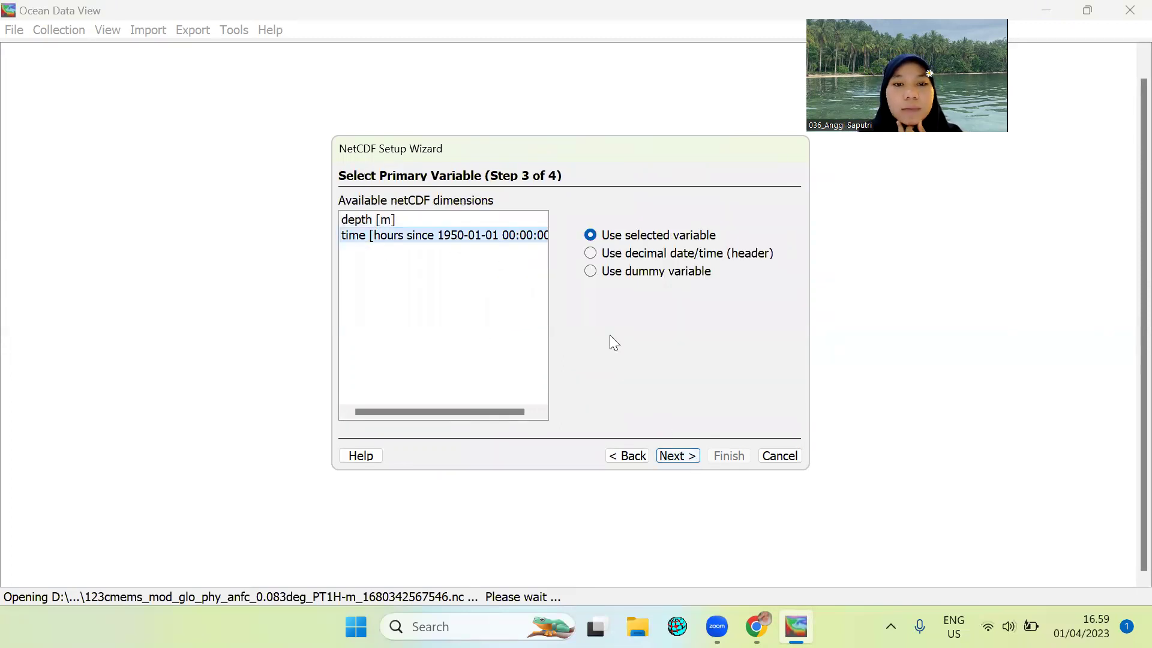
click(683, 458)
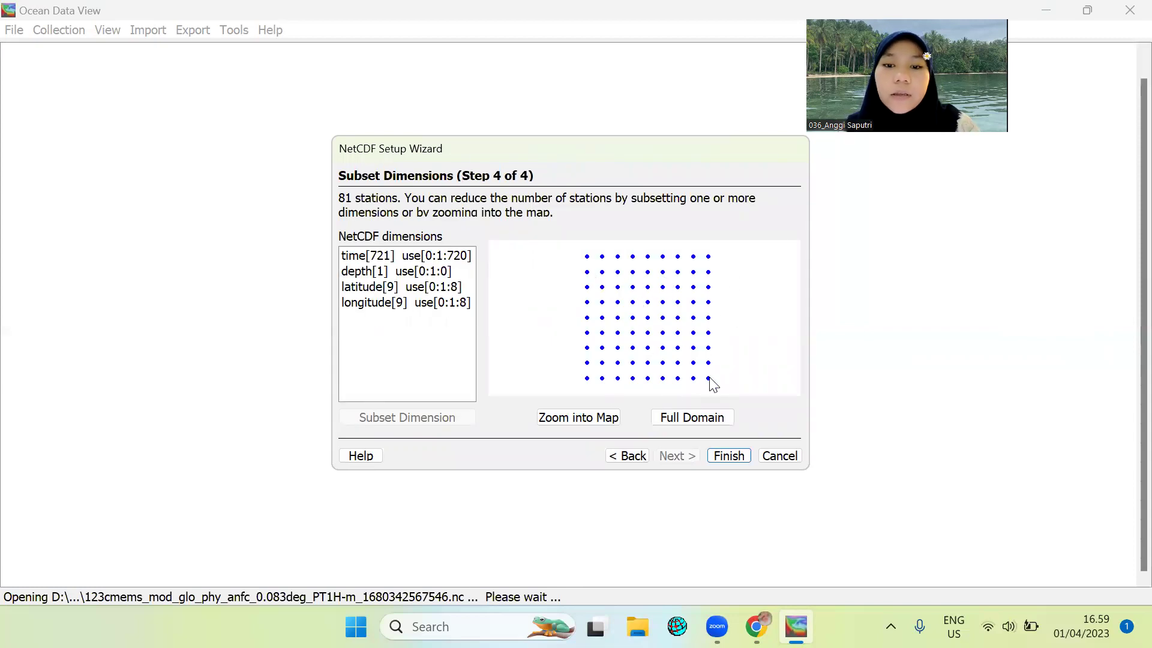
click(704, 424)
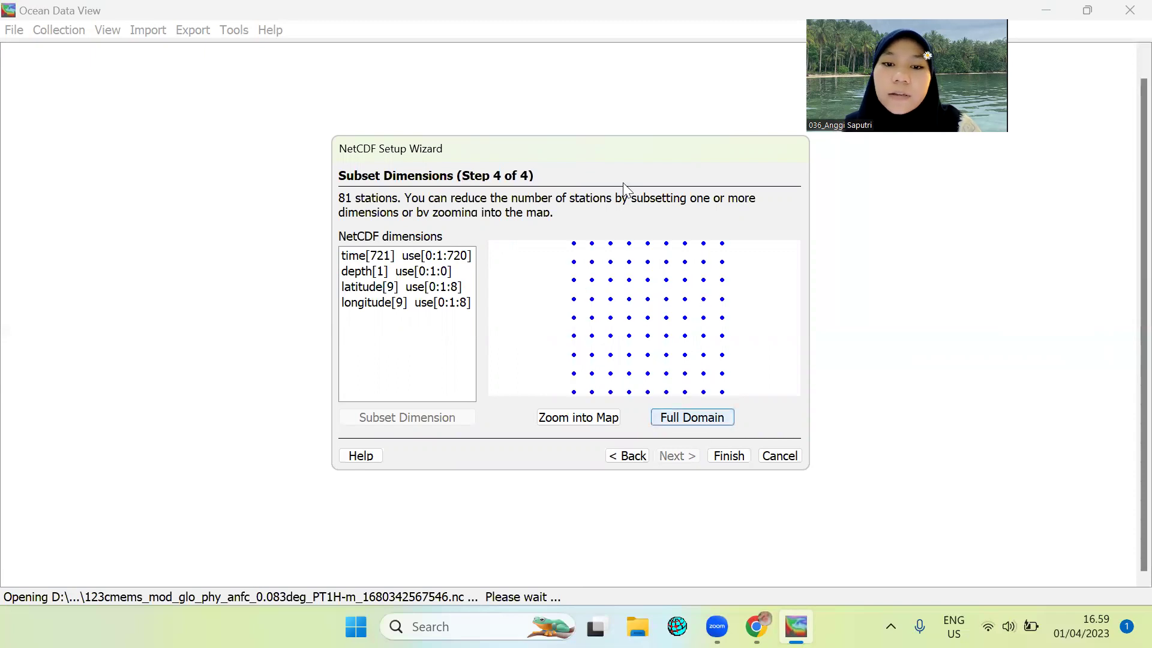
click(727, 457)
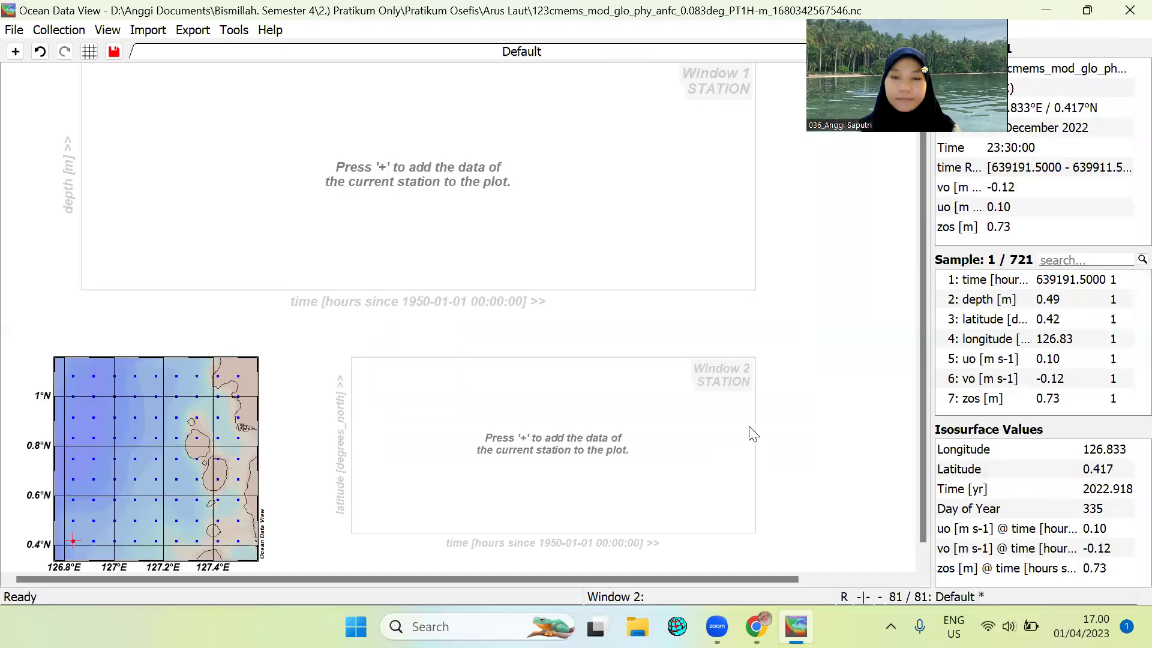
Apply the 1 SURFACE Window layout template to the view.
right_click(810, 167)
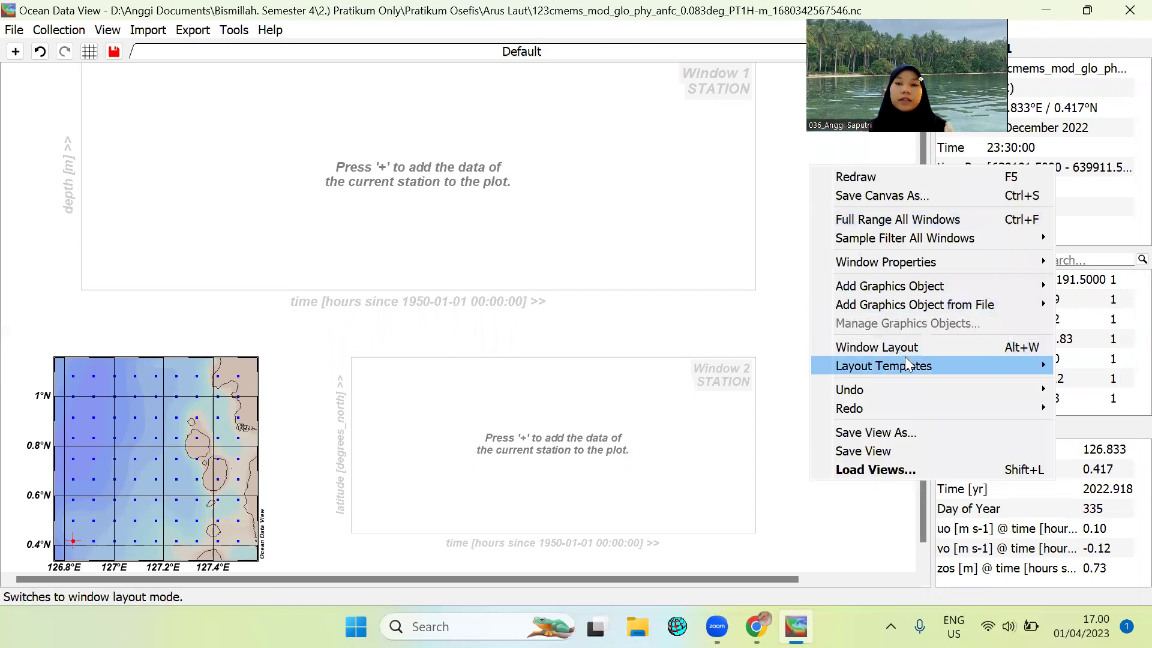
mouse_move(904, 357)
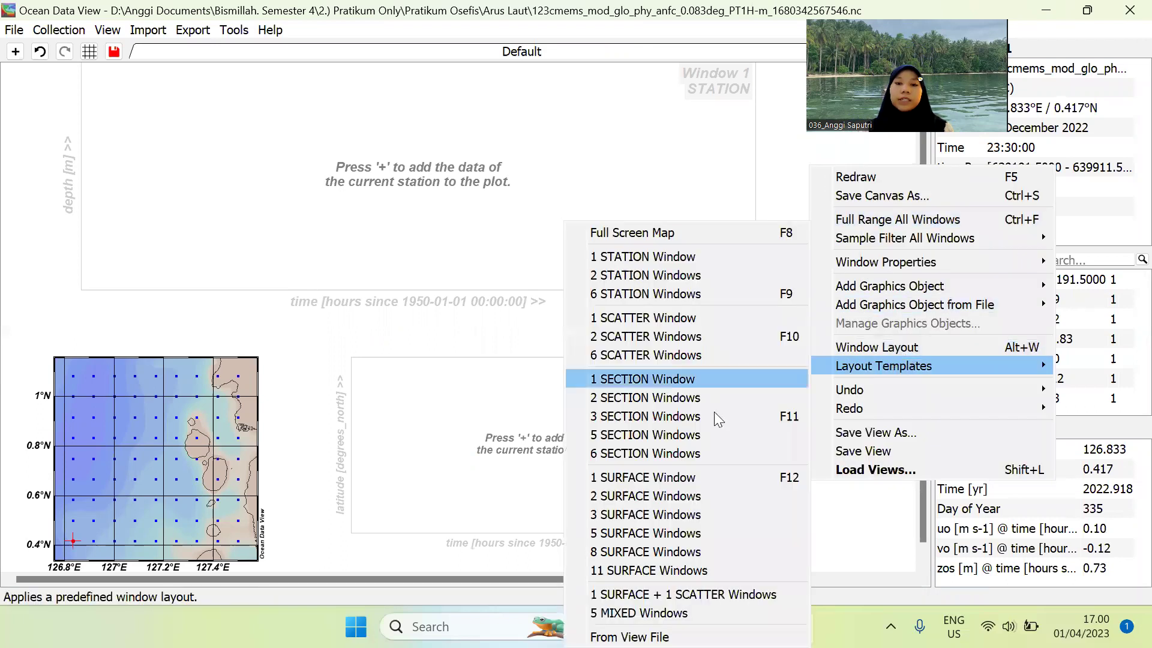
click(740, 472)
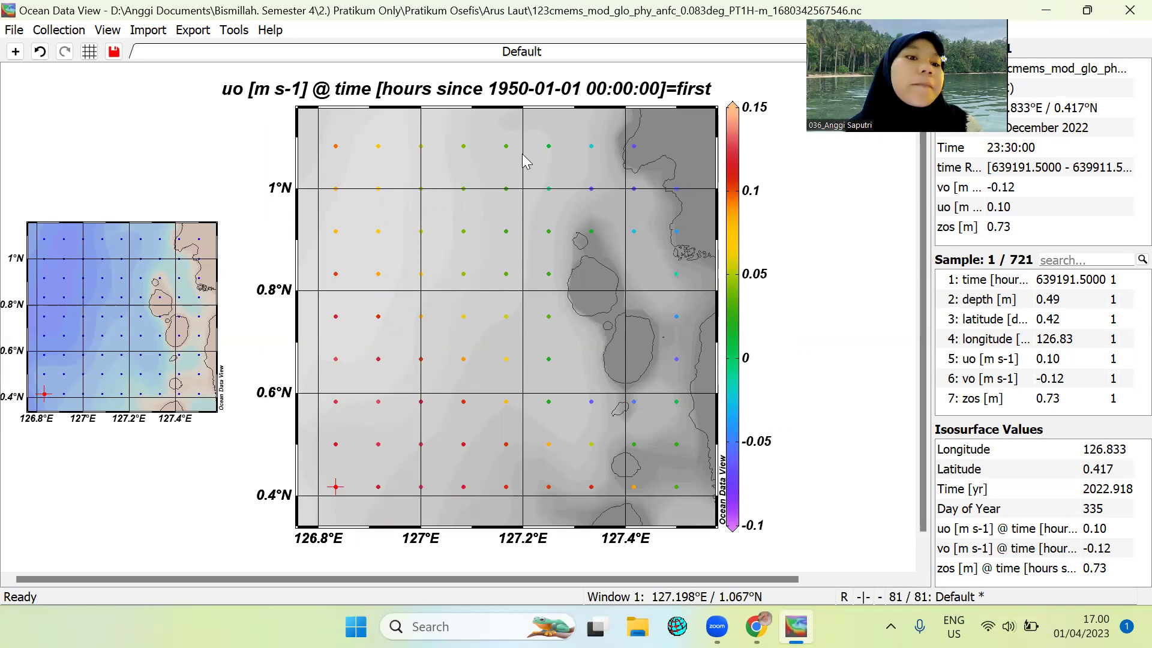
Enable the Land topography and Lakes and rivers layers in the station map's properties and apply them.
right_click(86, 262)
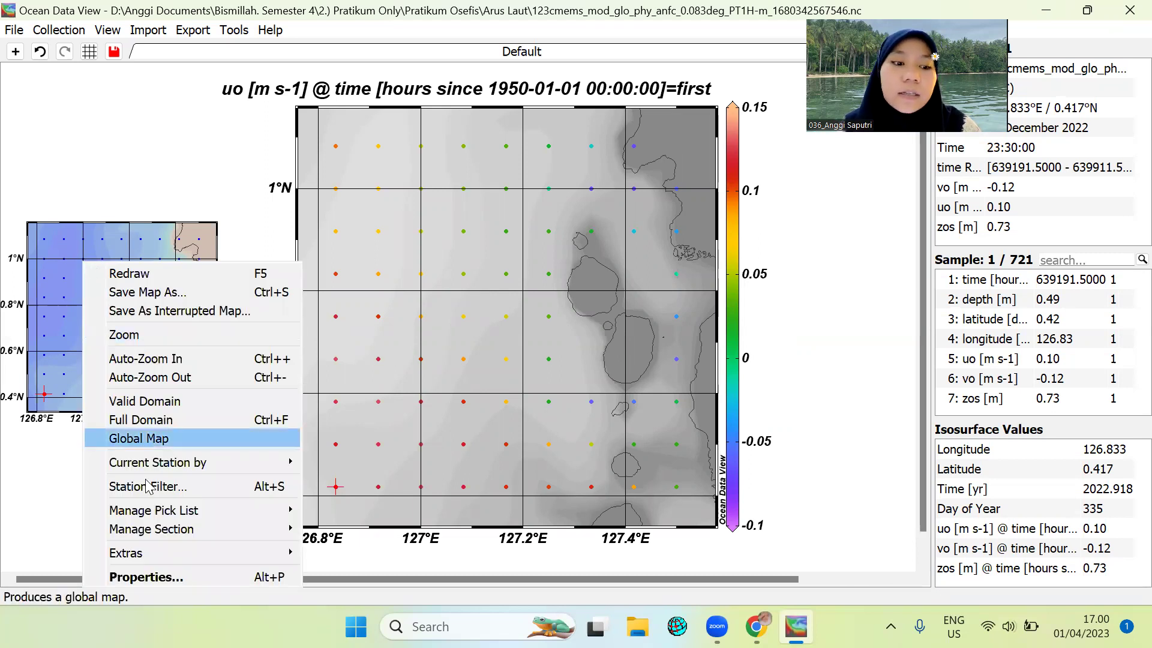
click(199, 577)
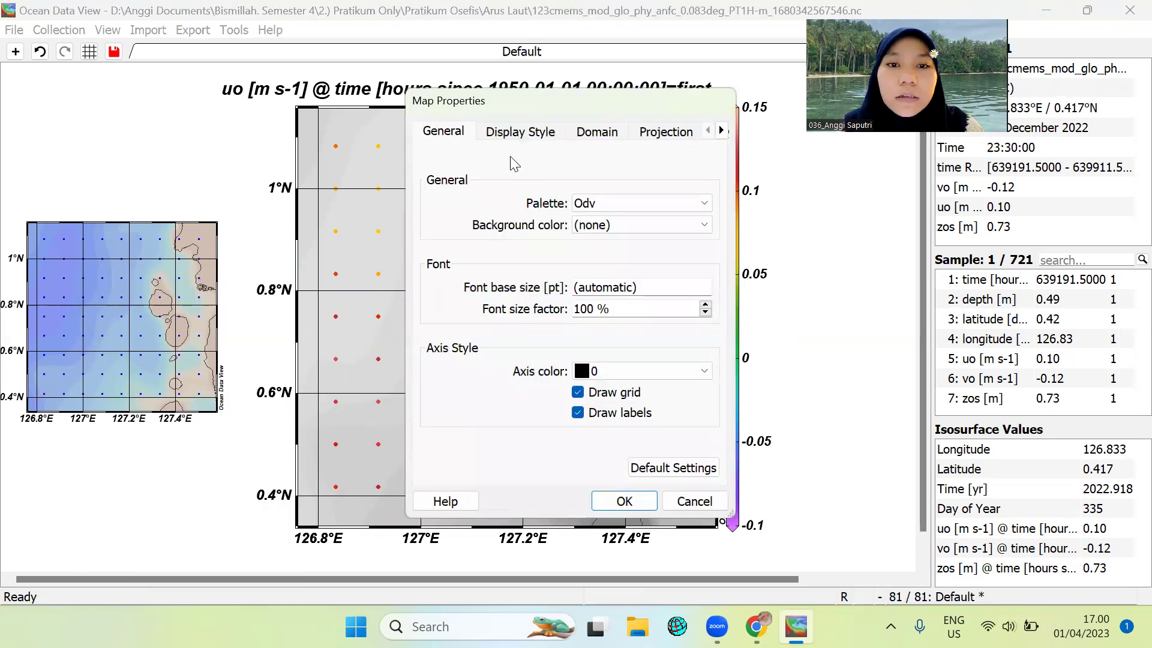
click(721, 131)
click(721, 131)
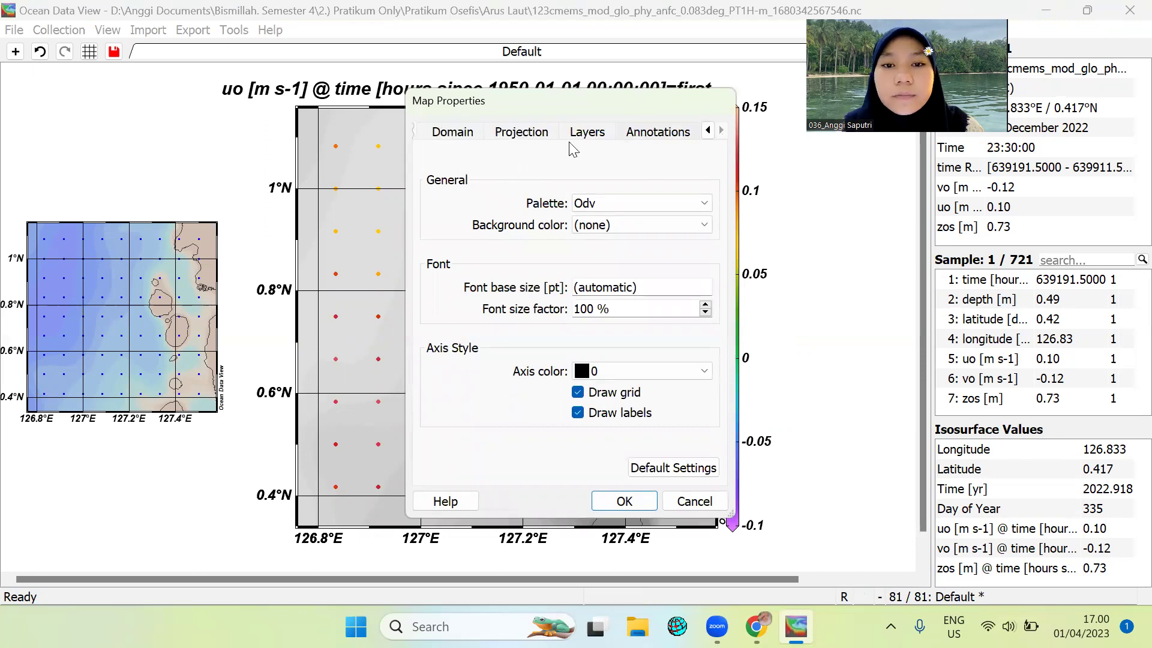
click(597, 141)
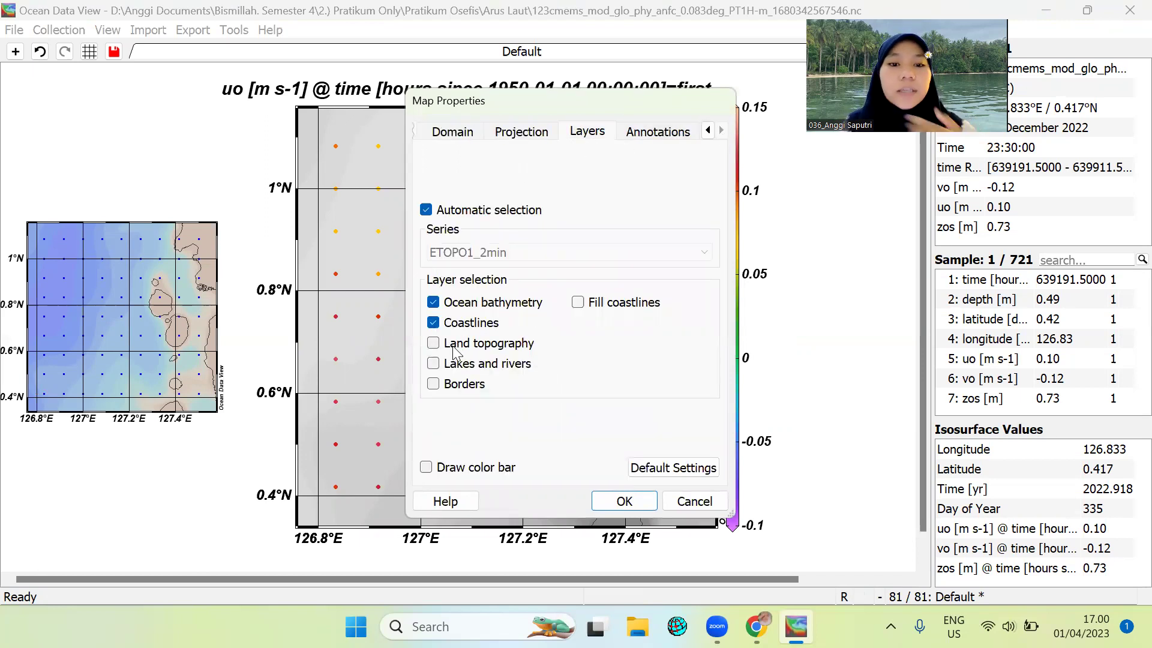
click(433, 343)
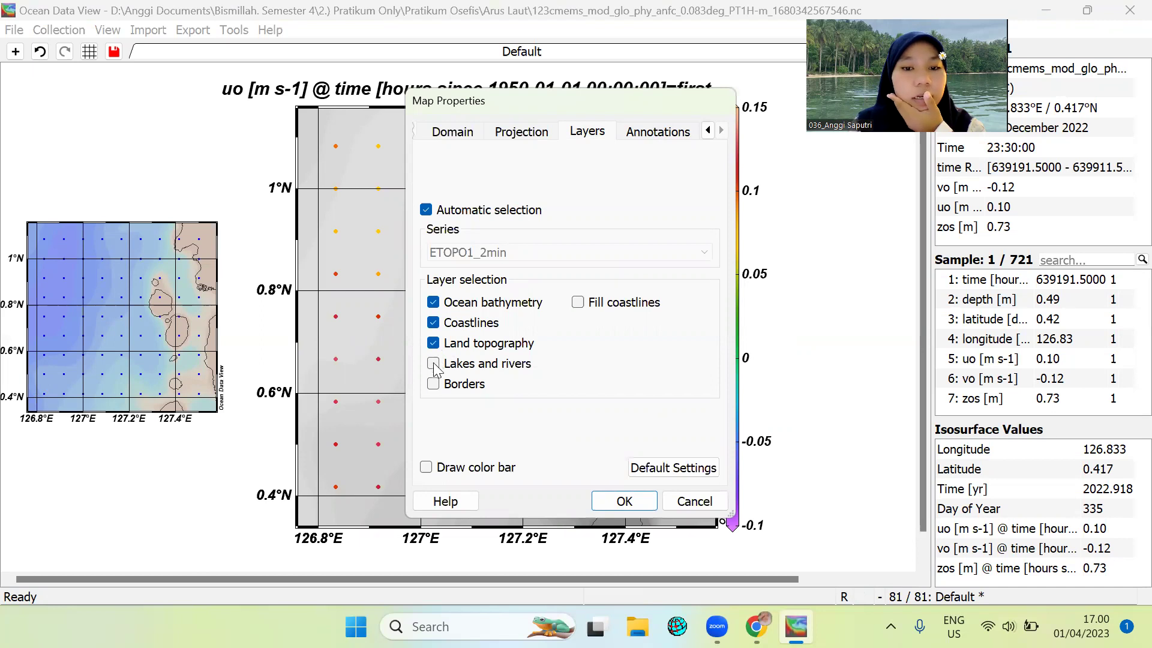
click(433, 364)
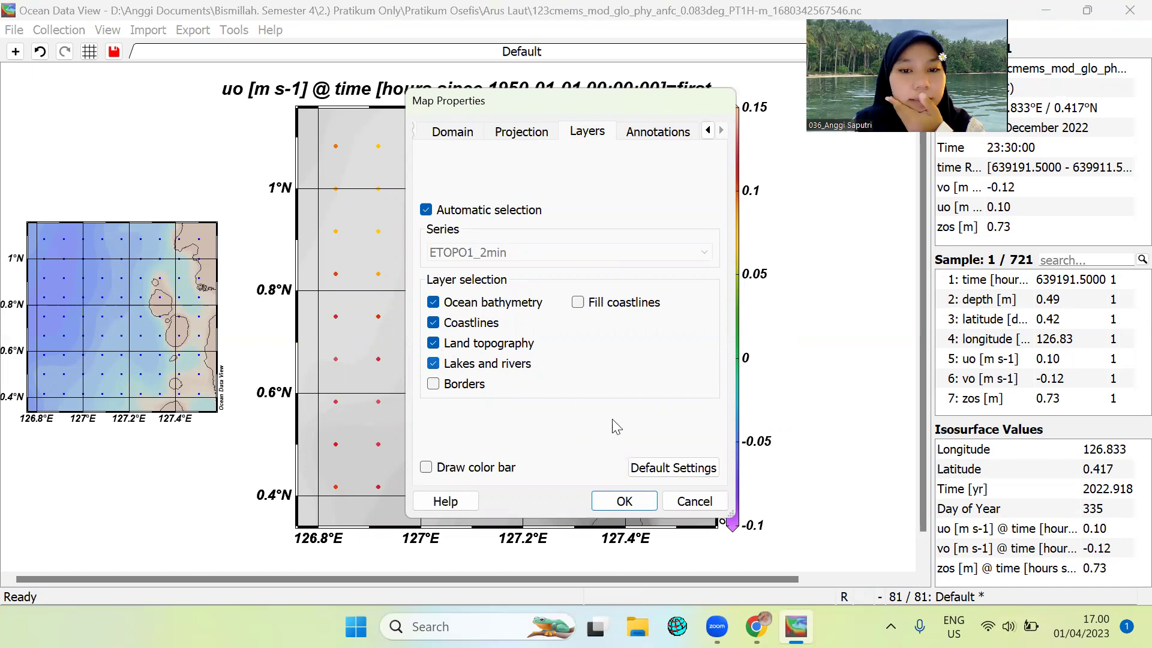
click(627, 501)
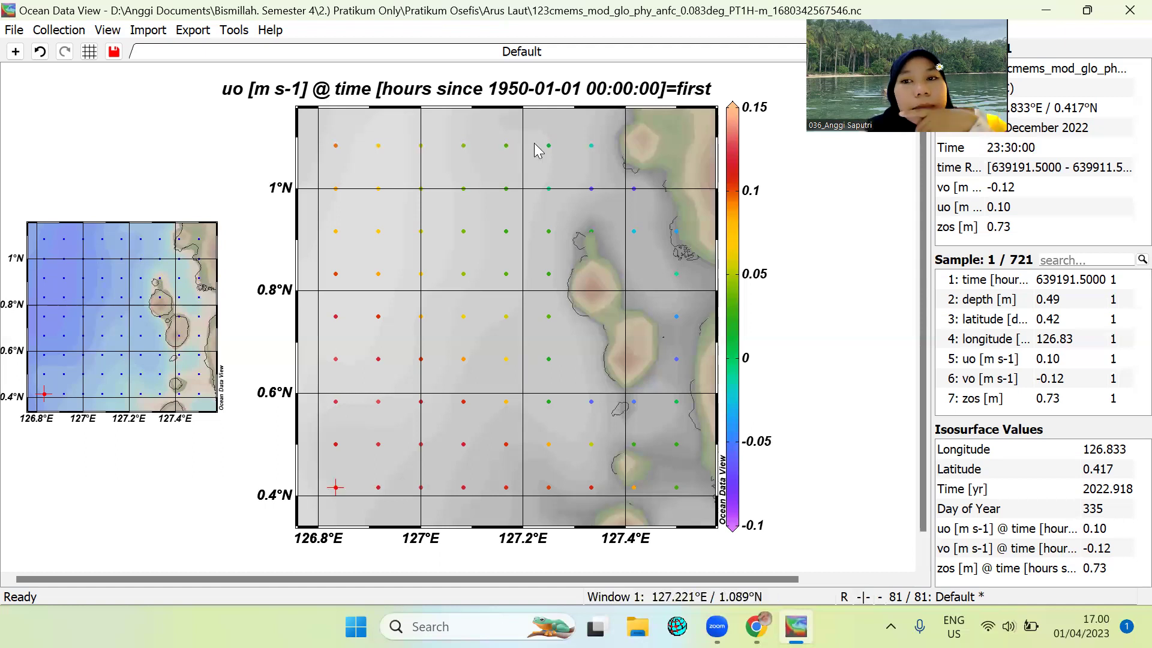
In the surface window's properties, set the Z-axis variable to (none).
right_click(568, 154)
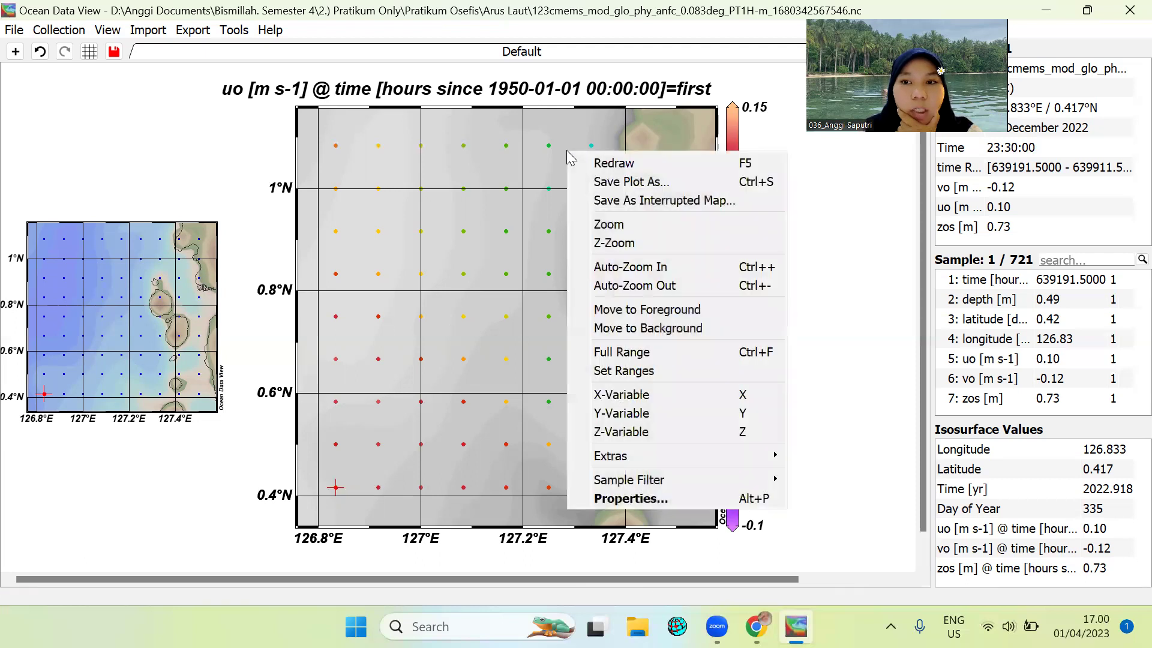
click(728, 497)
click(461, 125)
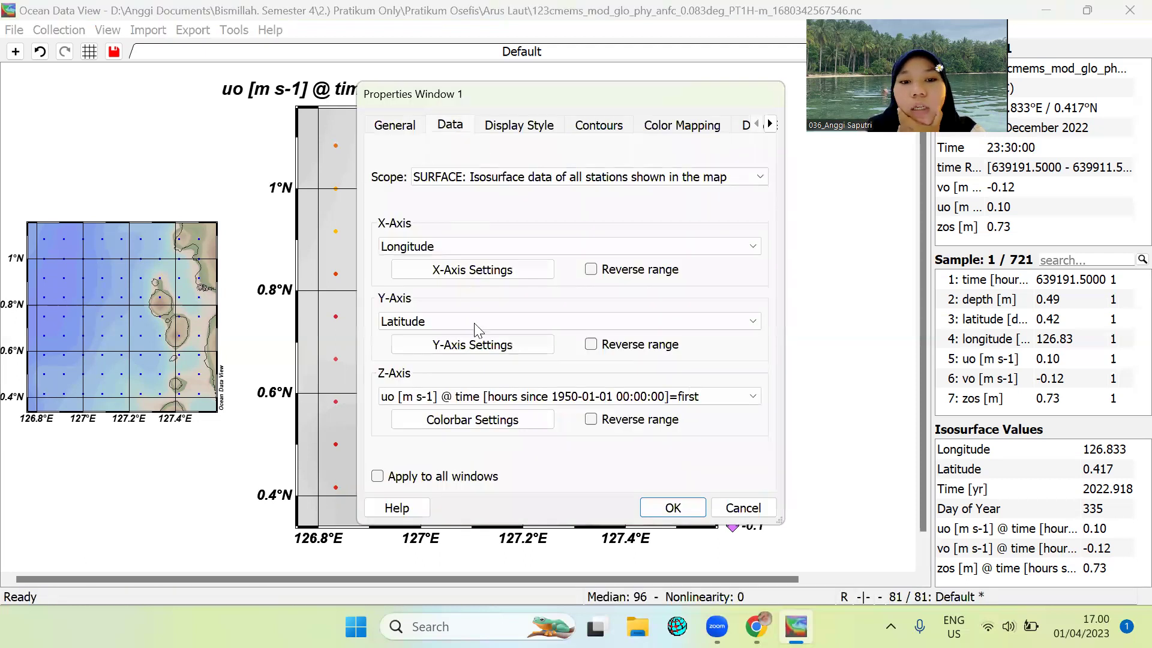
click(512, 396)
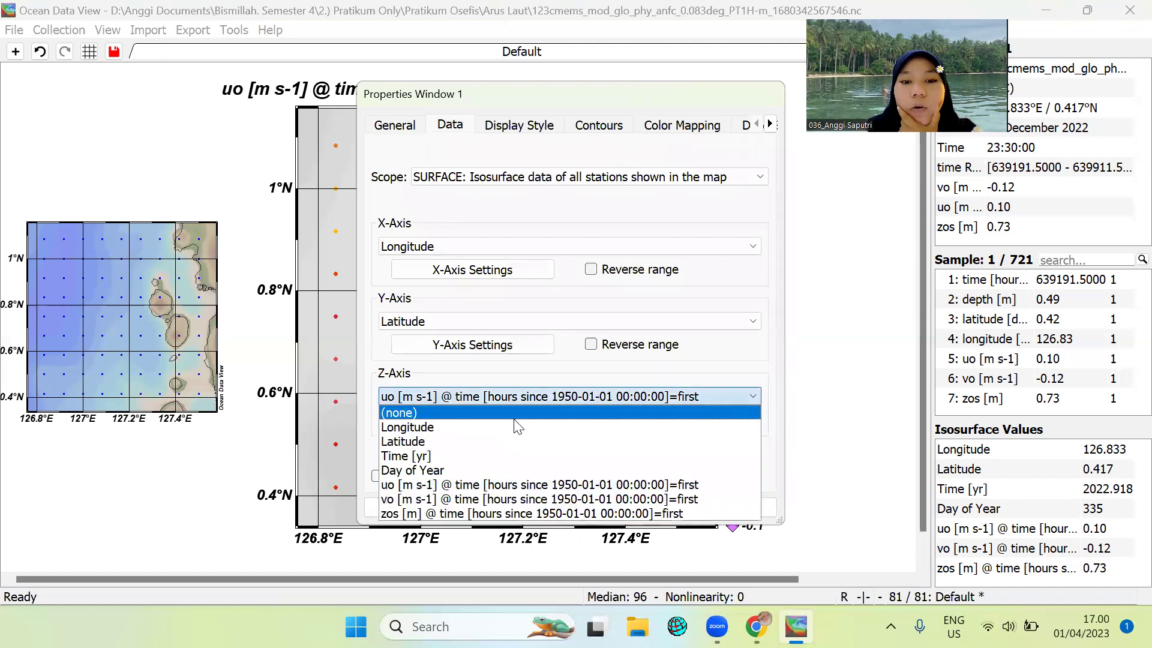
click(514, 410)
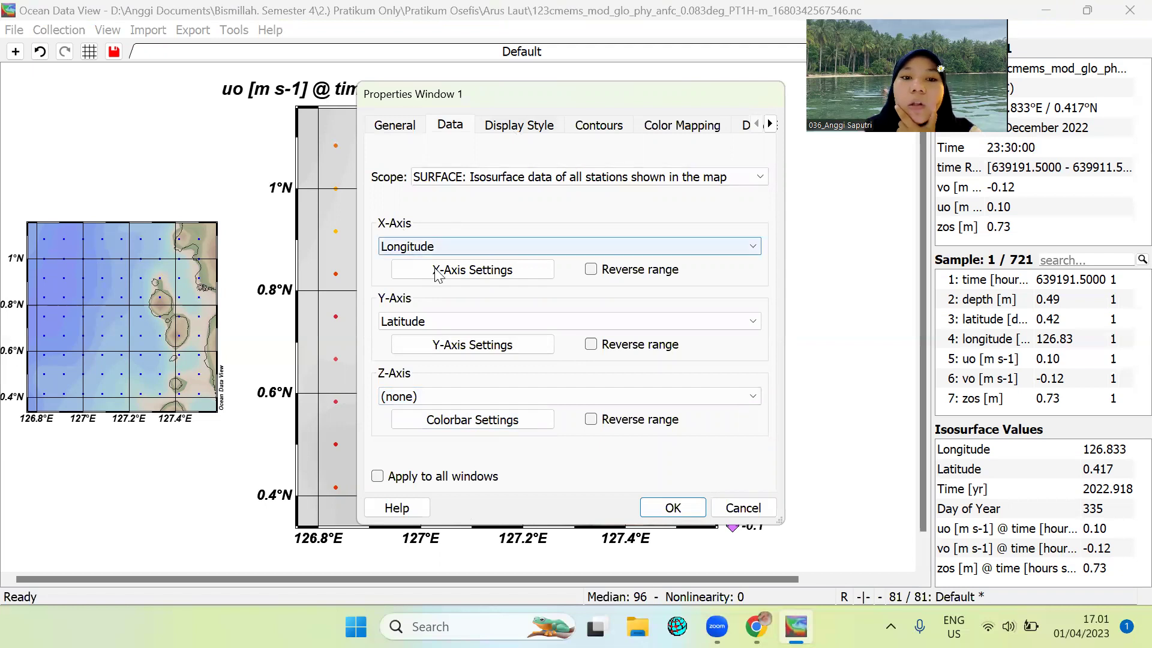
Set the original data display style to Arrows, with uo as X component and vo as Y component, both at first time.
click(518, 127)
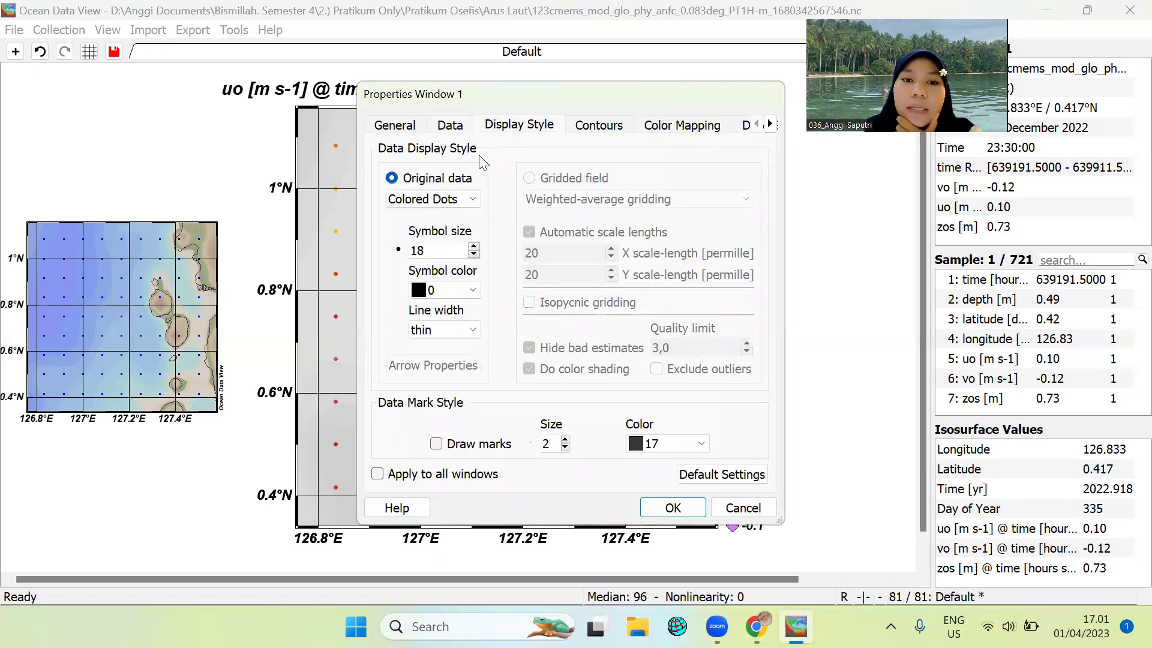
click(472, 201)
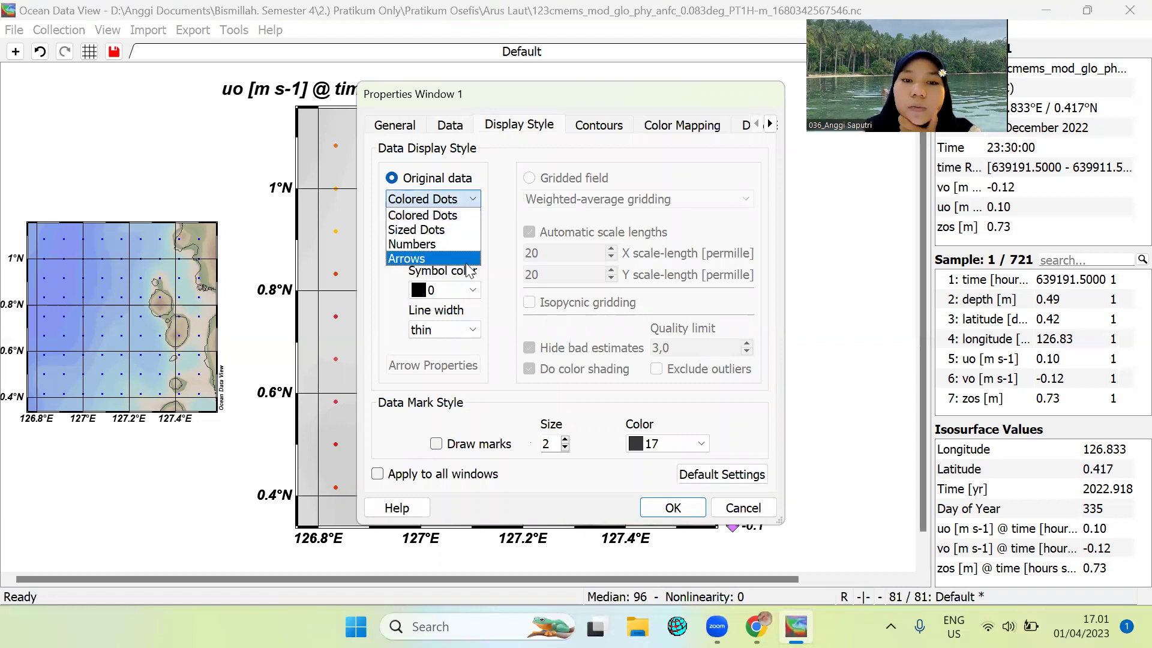
click(467, 259)
click(478, 266)
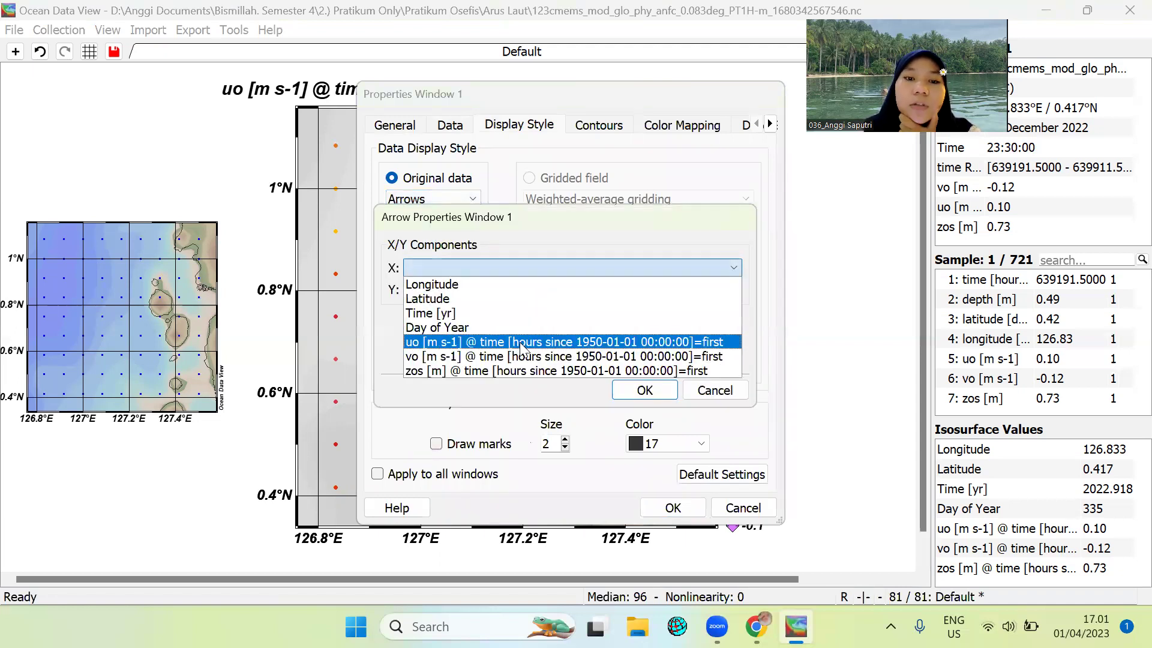
click(521, 348)
click(507, 288)
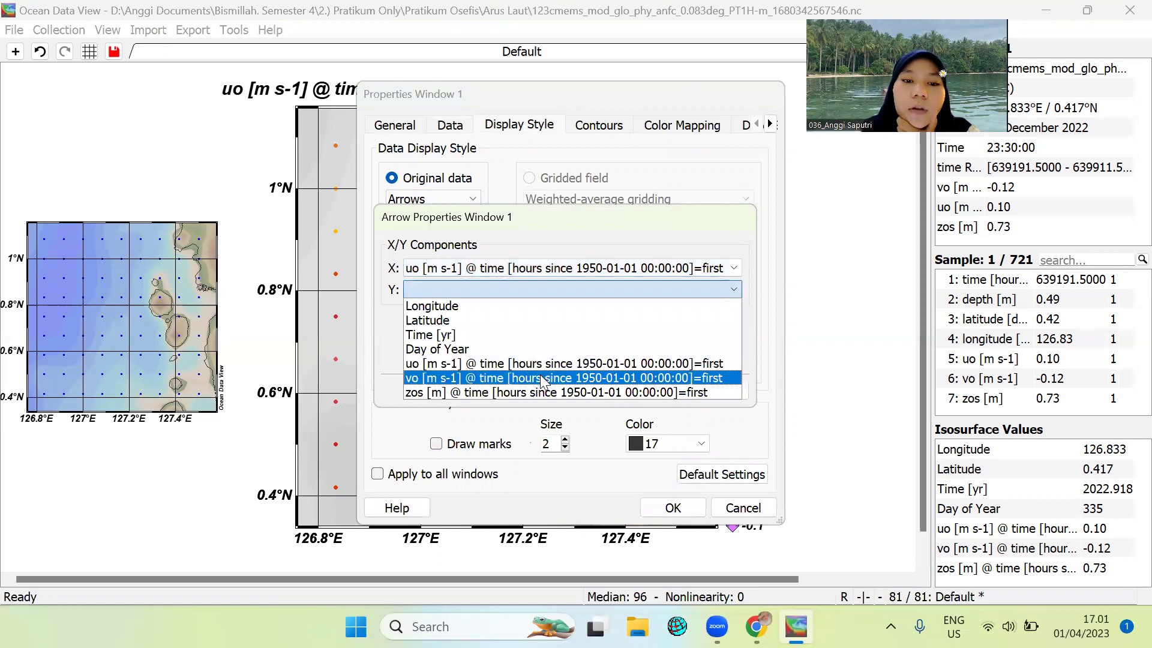
click(542, 378)
Set the arrow color to 9 and the arrow line width to thin medium, and accept the arrow properties.
click(618, 361)
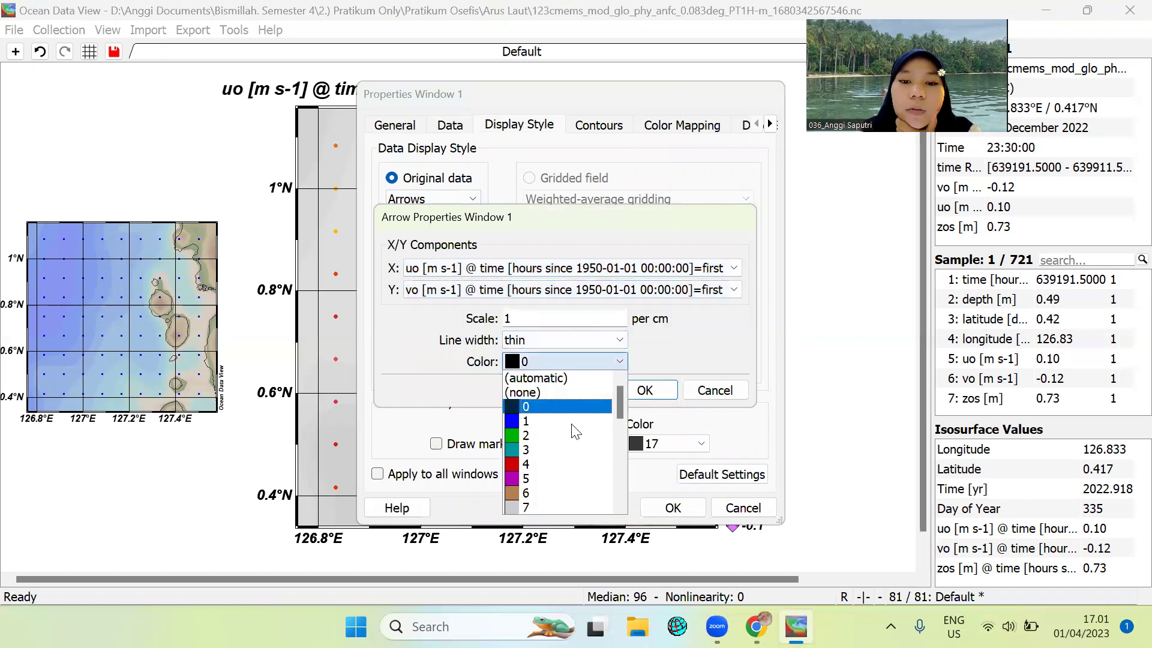
scroll(556, 438, down, 2)
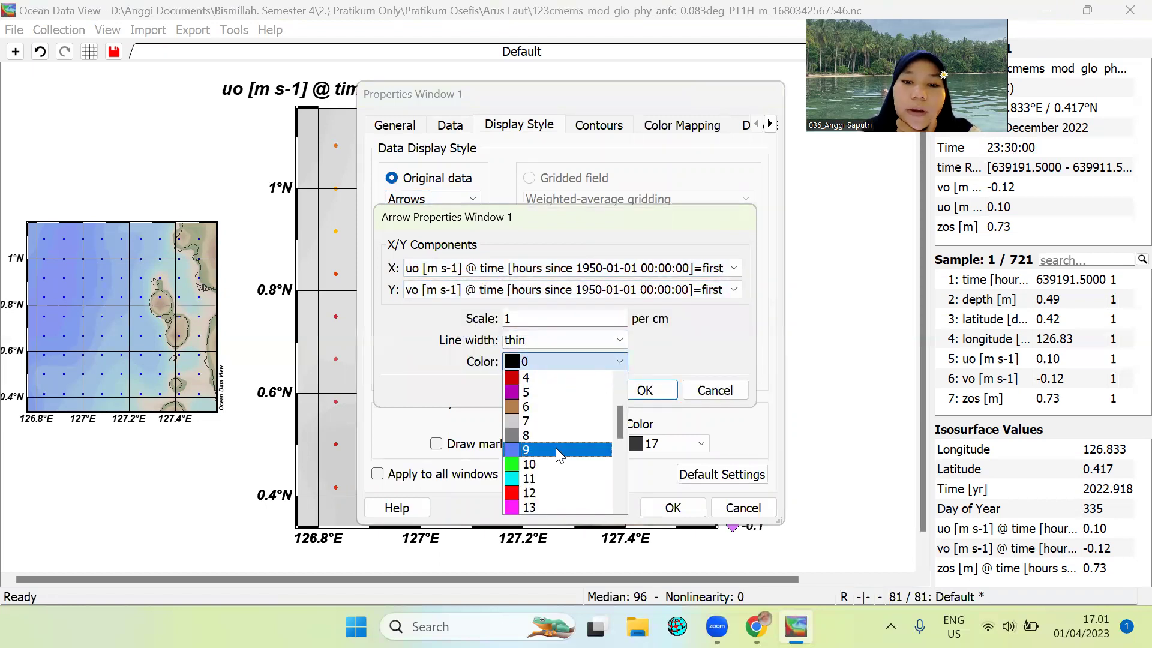
click(544, 450)
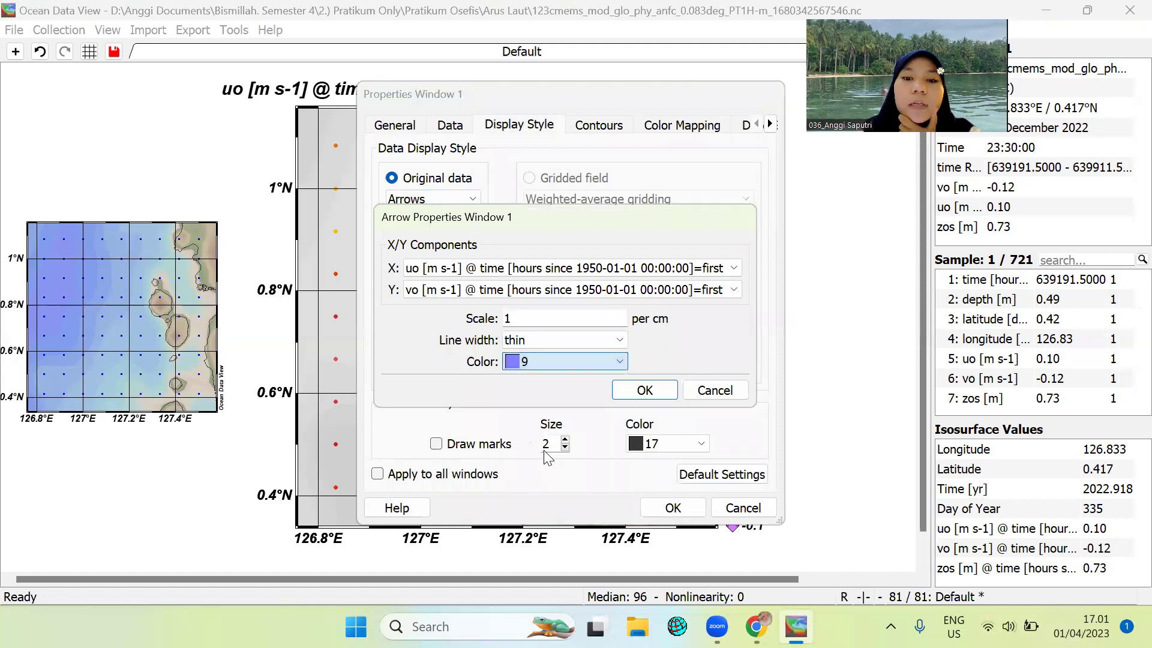
click(596, 341)
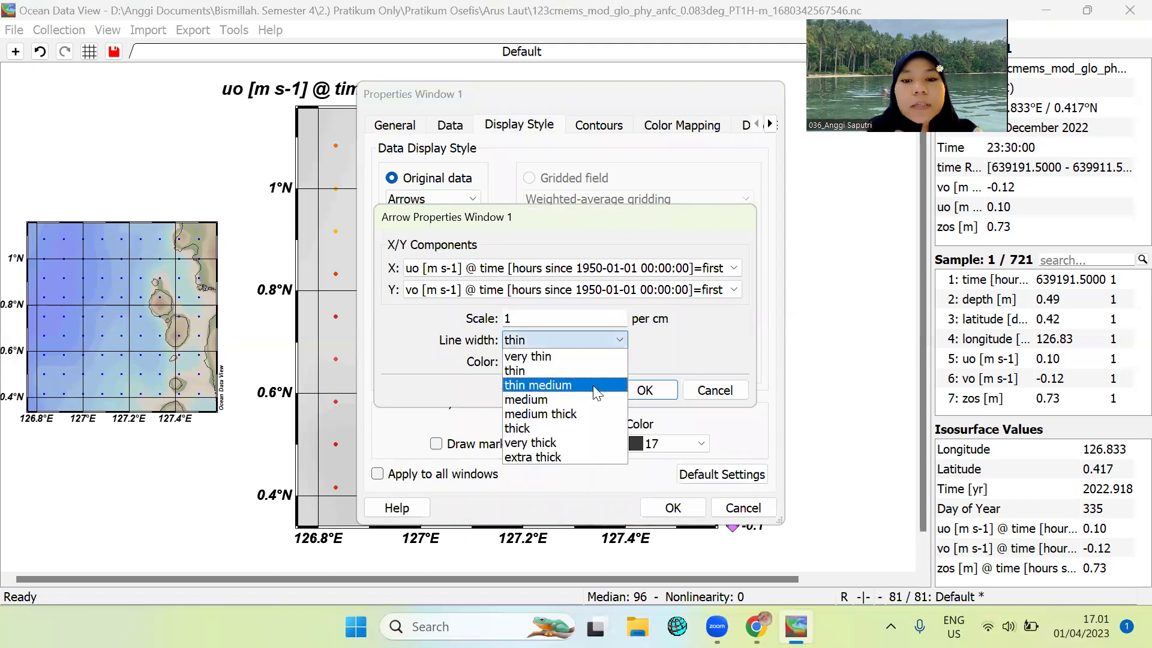
click(585, 385)
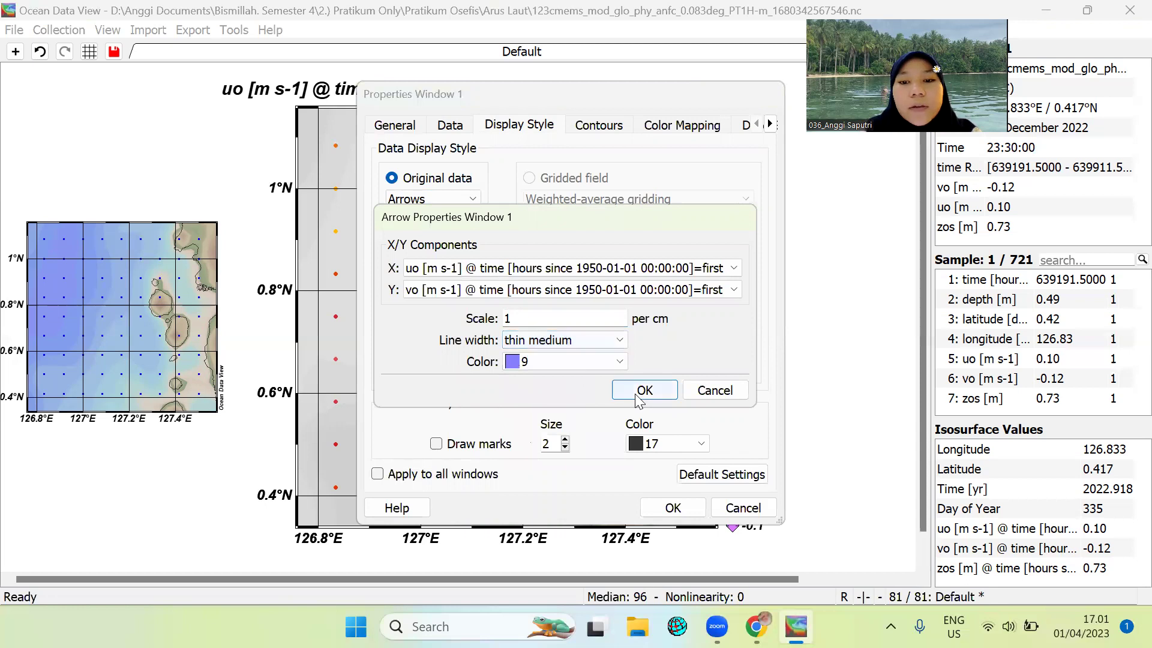
click(637, 392)
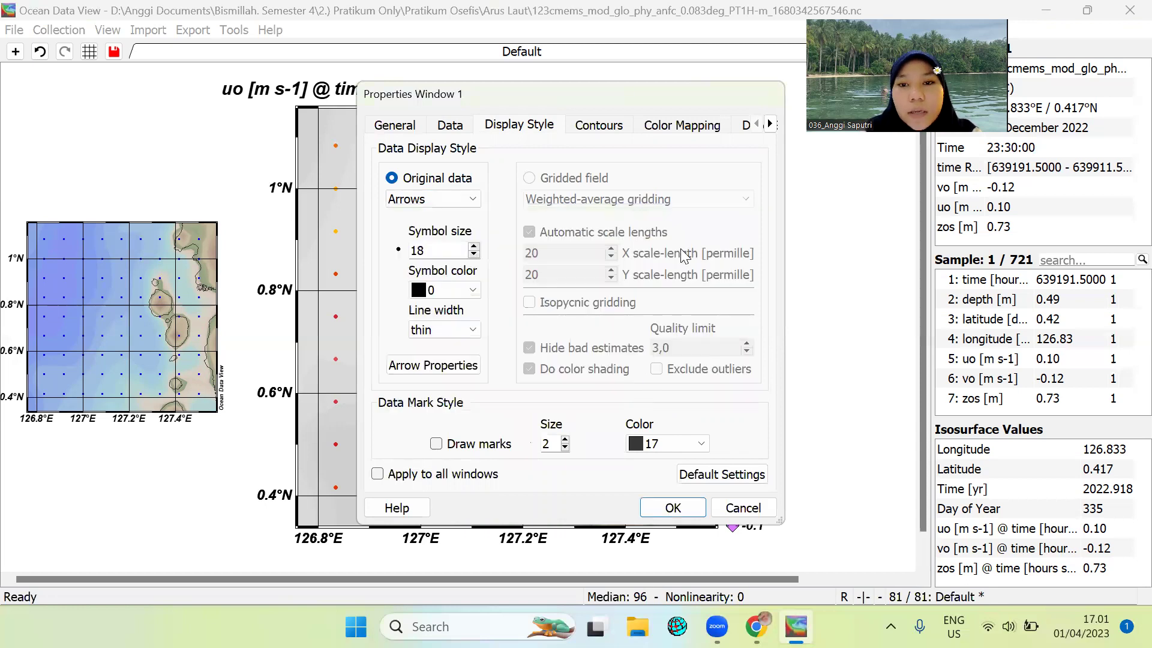
Apply the arrow display to the surface window, and set the line width of its color 9 arrows to medium.
click(673, 508)
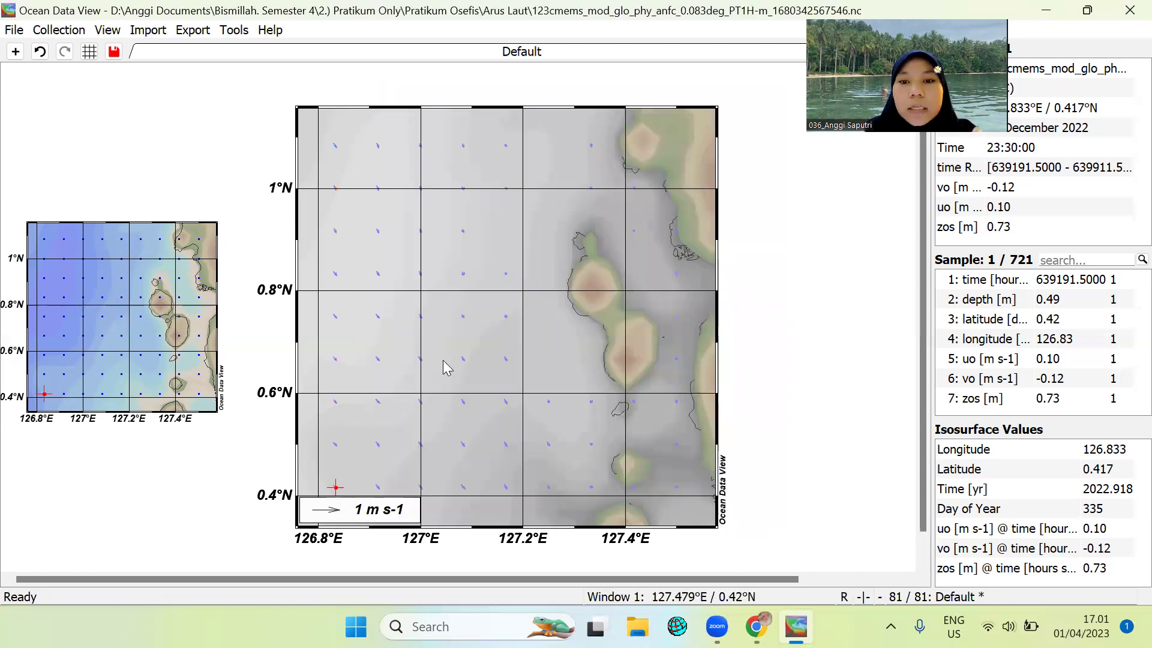
right_click(474, 182)
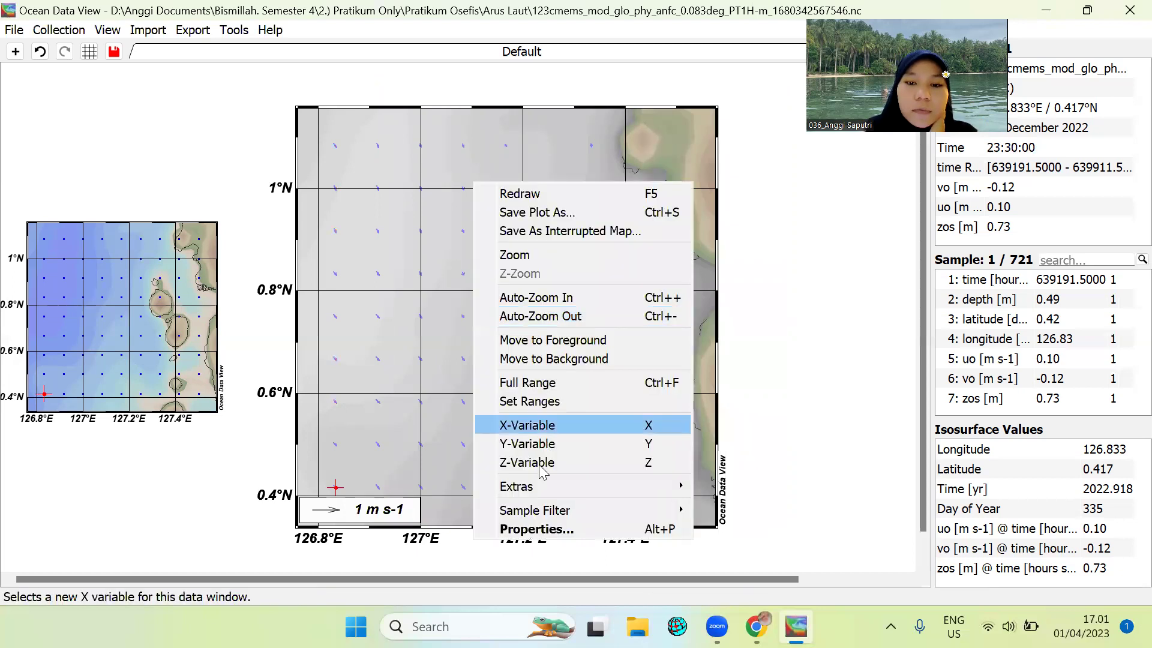
click(573, 528)
click(473, 199)
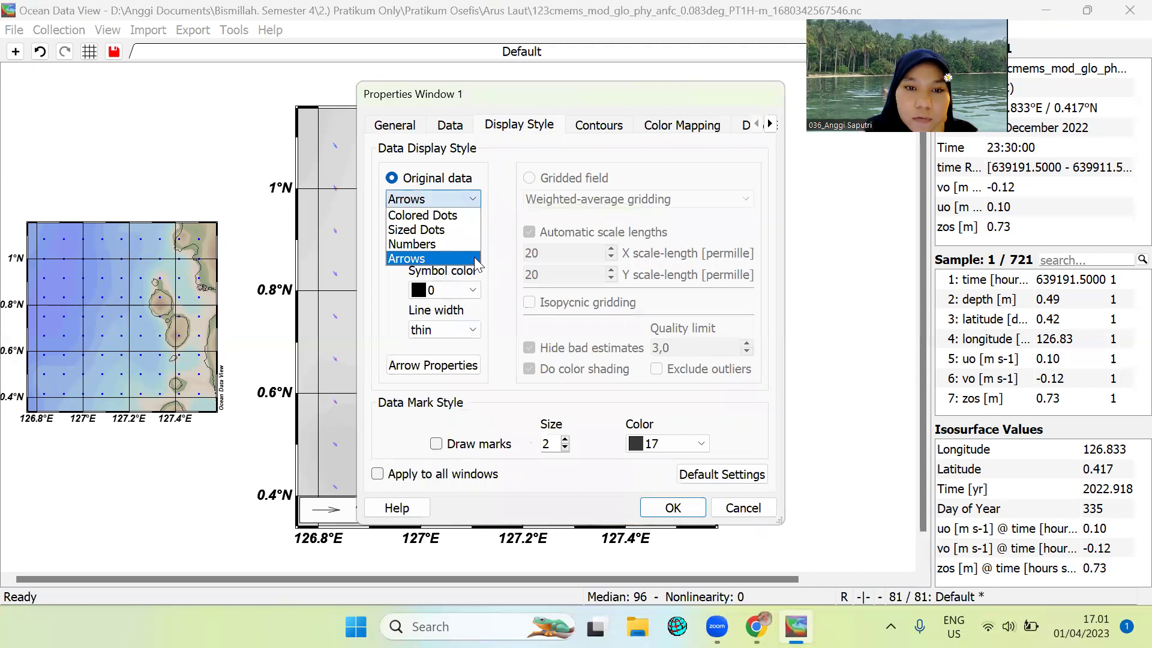
click(476, 258)
click(585, 358)
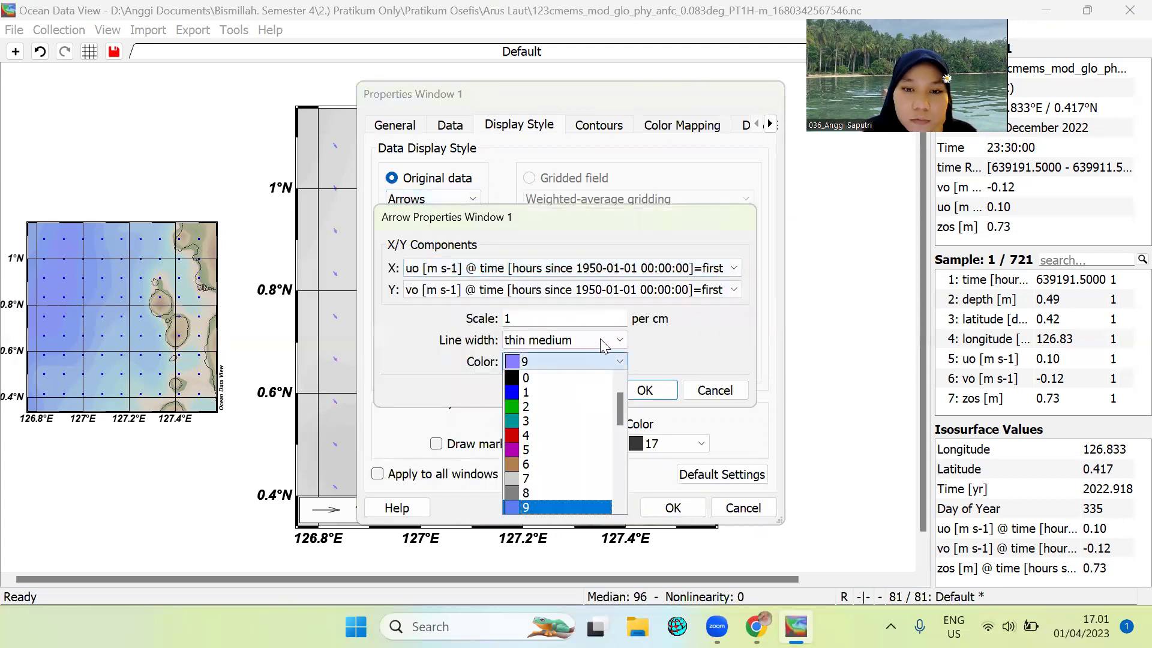
click(600, 338)
click(597, 399)
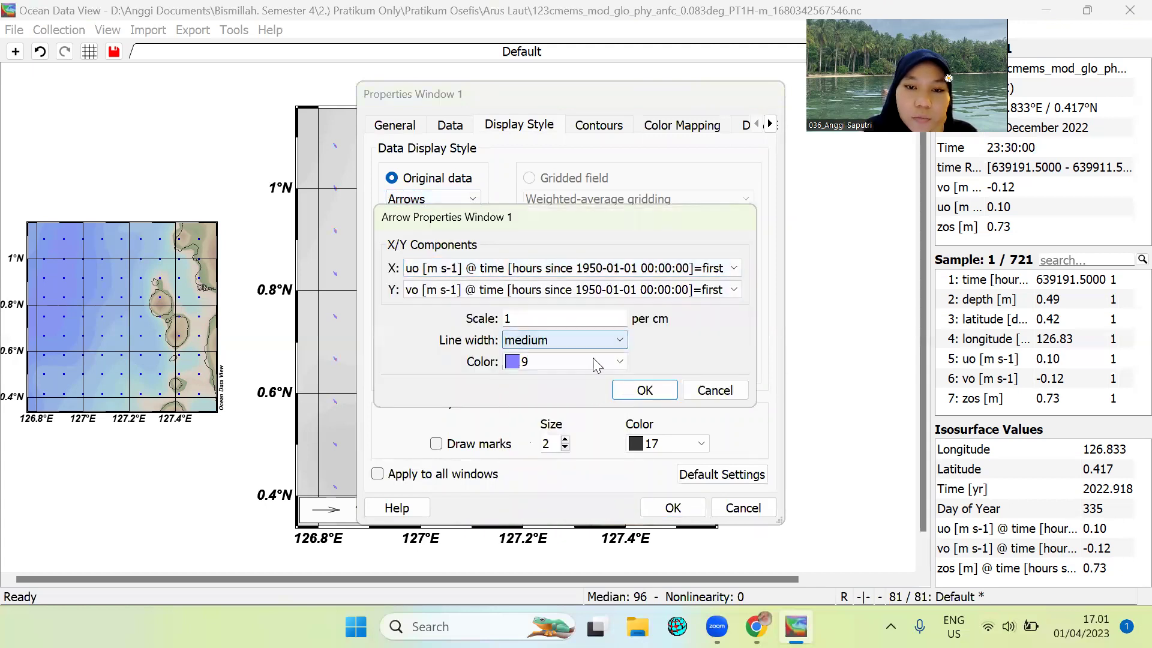
click(644, 391)
click(657, 507)
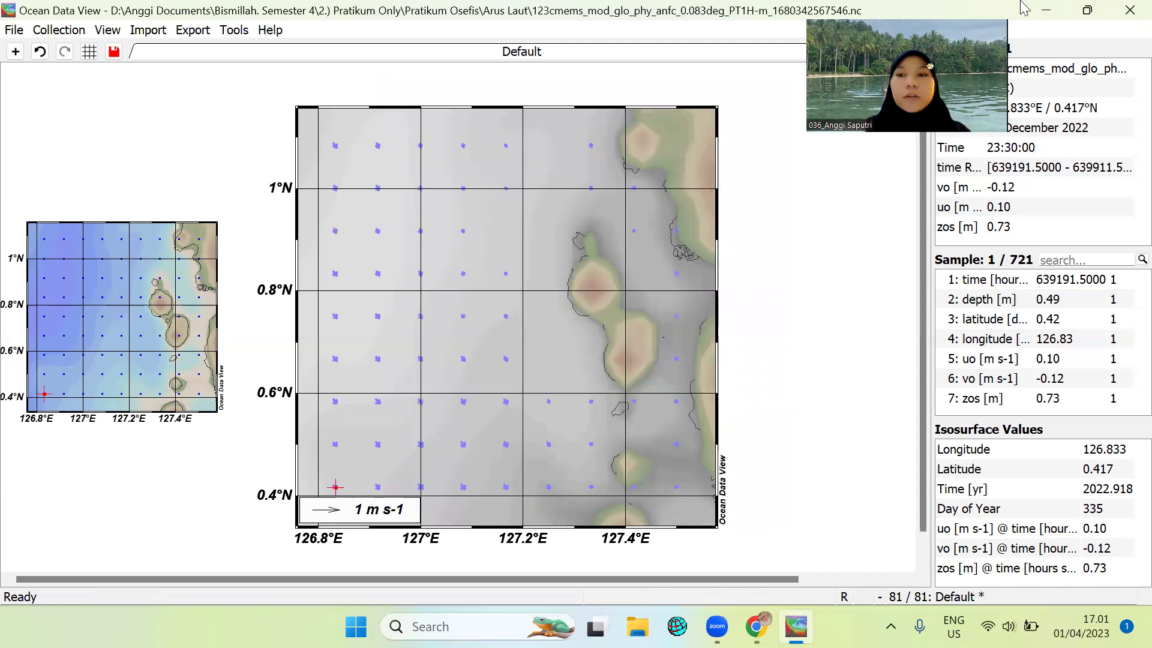
Change the canvas layout to the 3 SURFACE Windows template.
drag(936, 72, 811, 81)
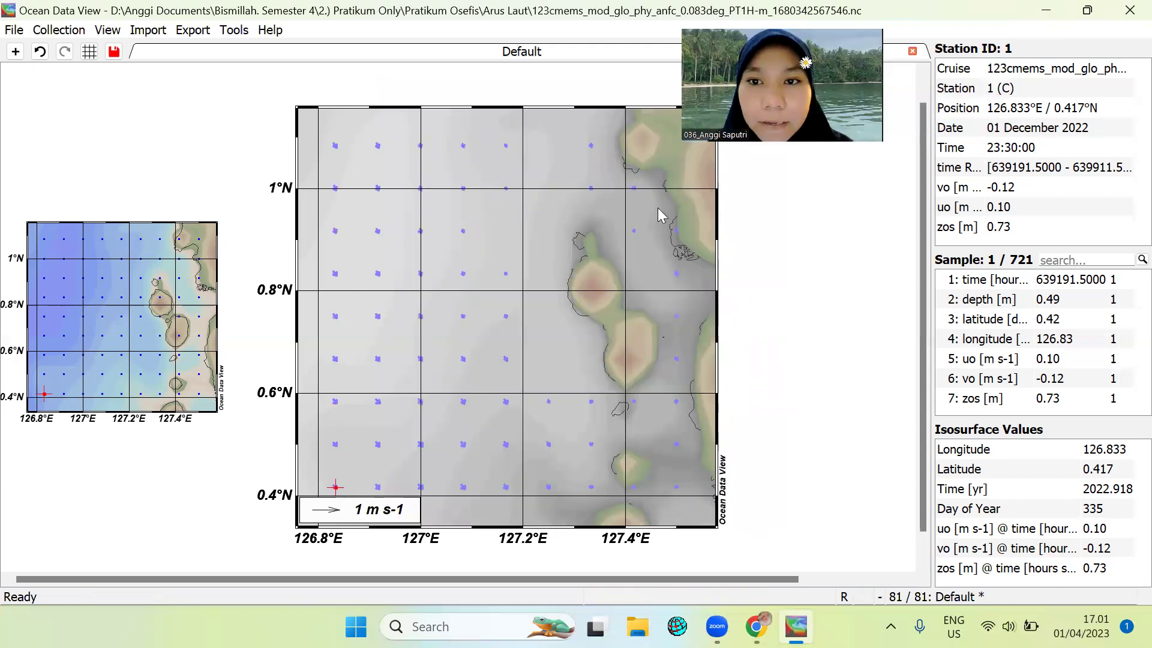
right_click(836, 174)
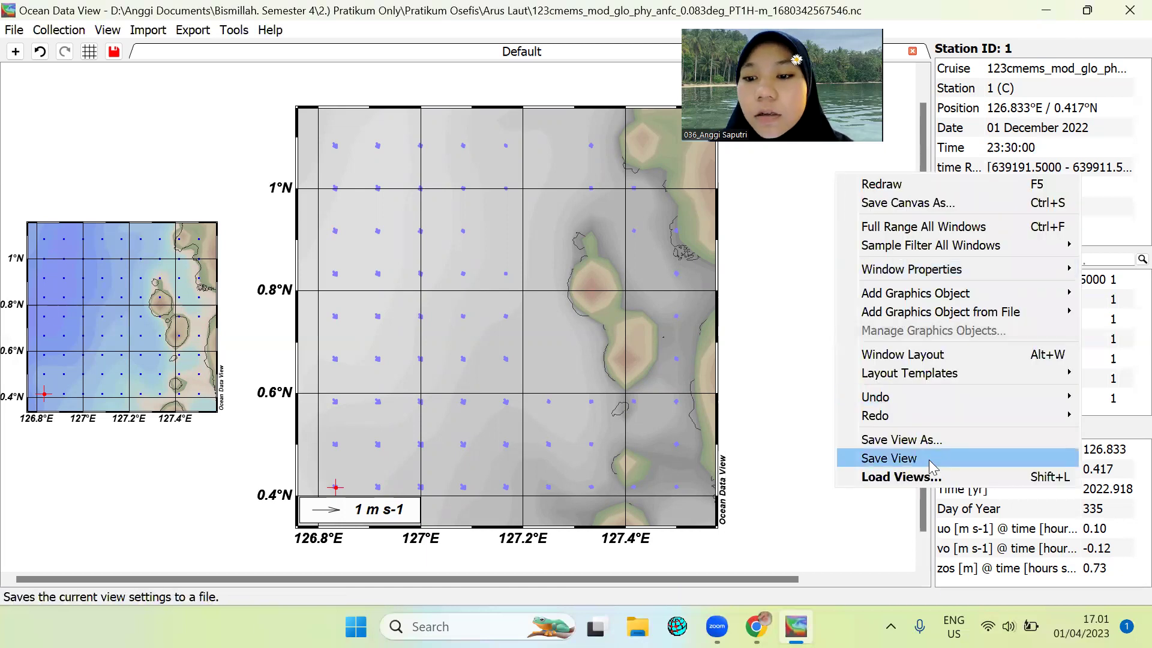
right_click(764, 180)
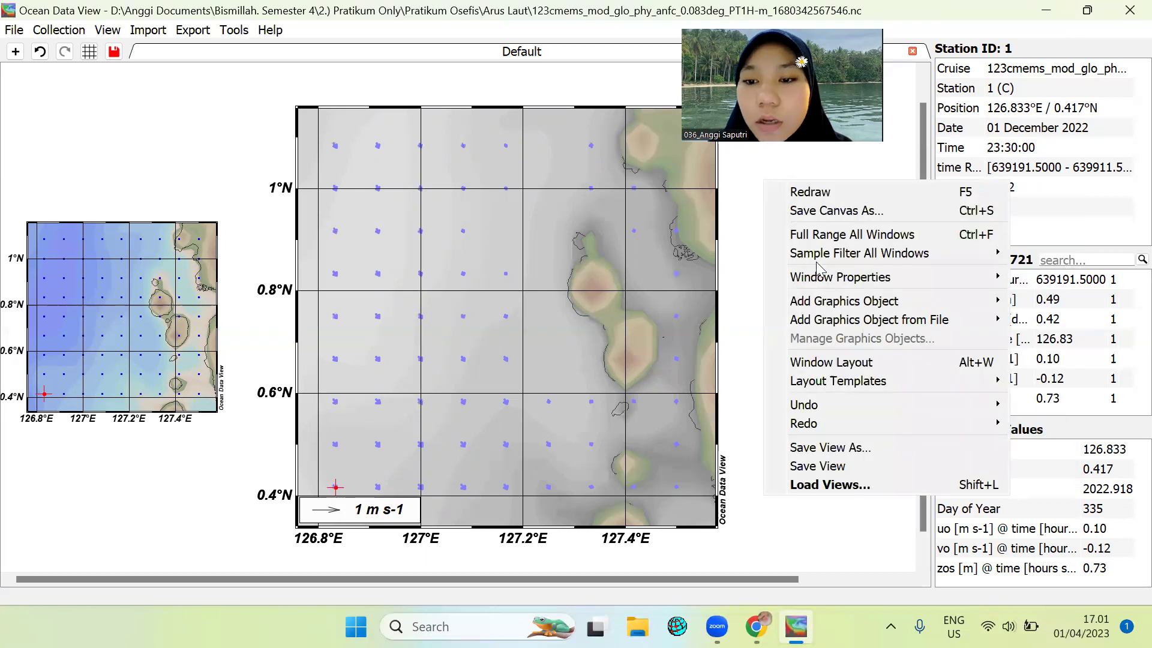
mouse_move(847, 387)
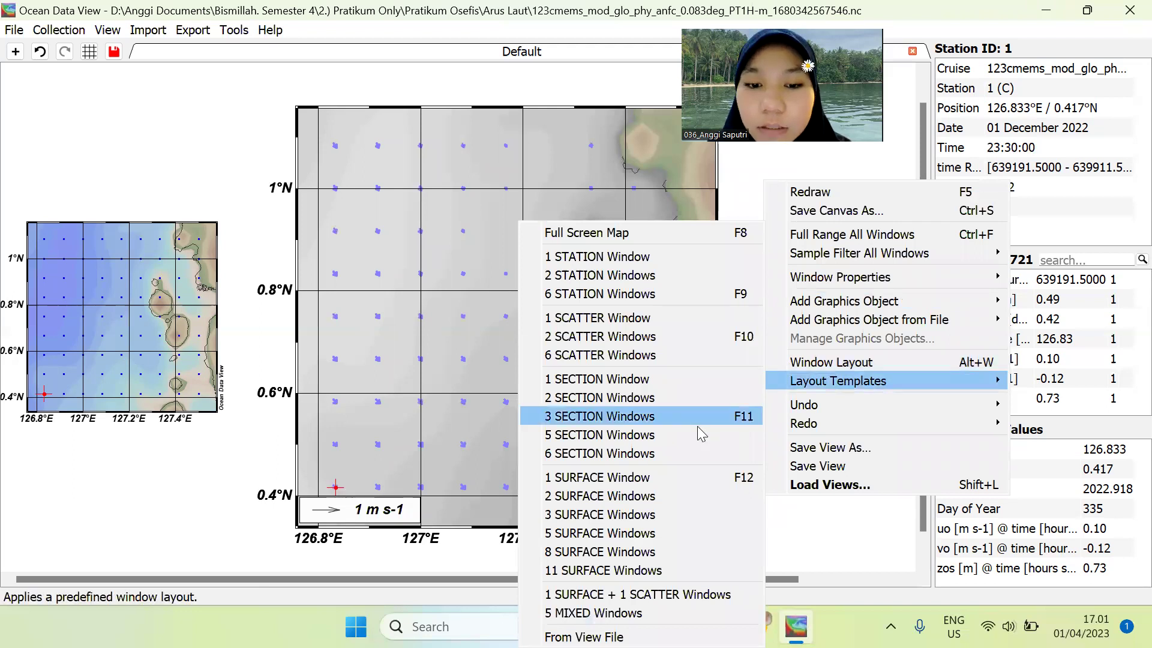
click(716, 510)
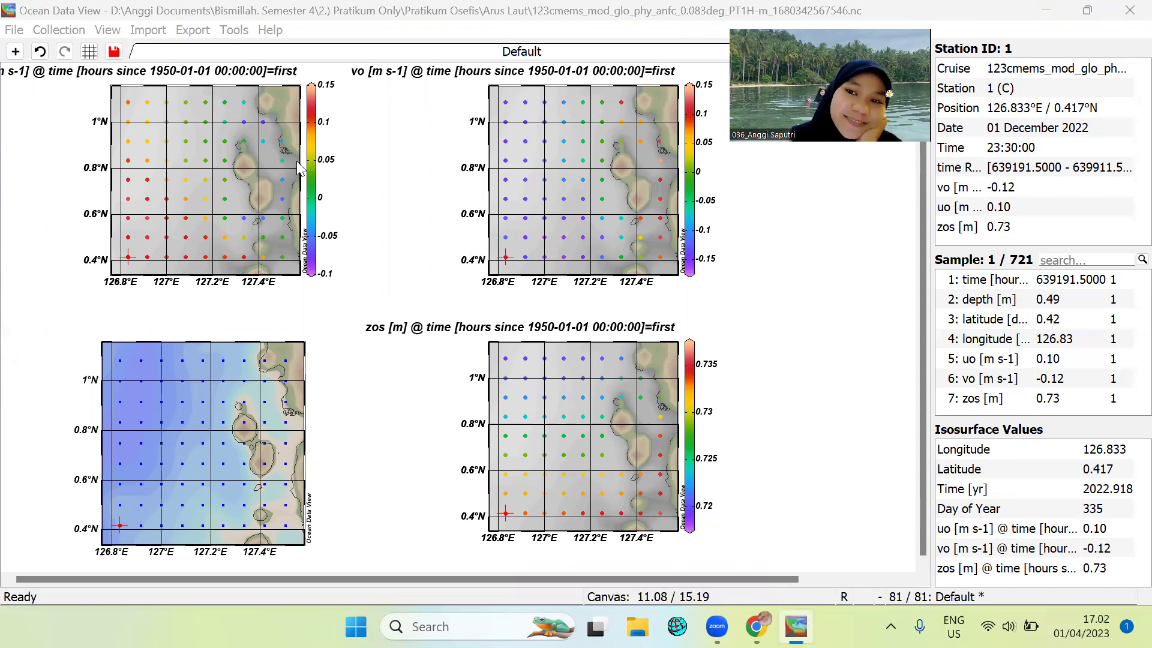
In the uo map's properties, select uo at first time as Z-axis variable and display it as a gridded field with DIVA gridding.
click(206, 146)
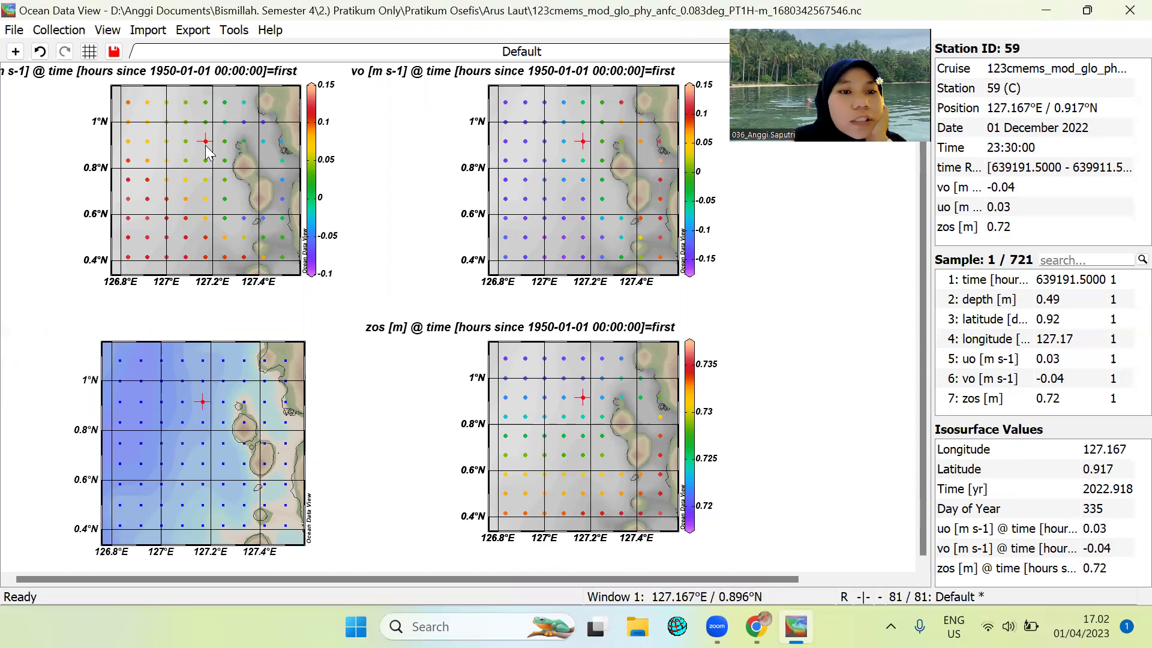
right_click(208, 124)
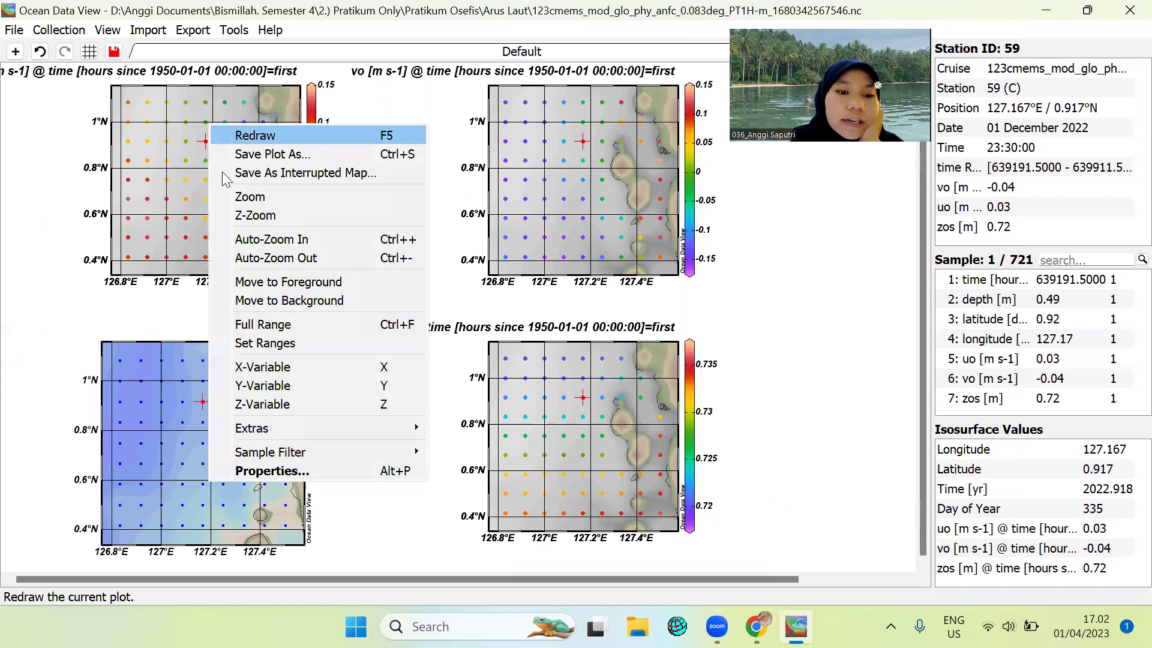
click(338, 466)
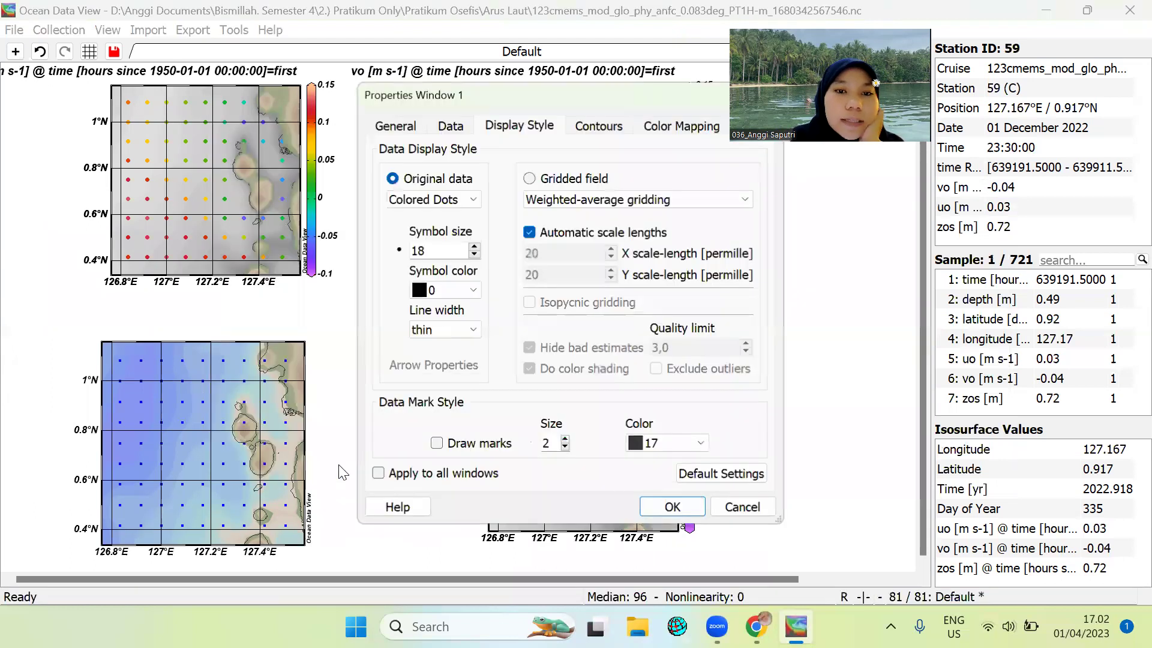
click(449, 127)
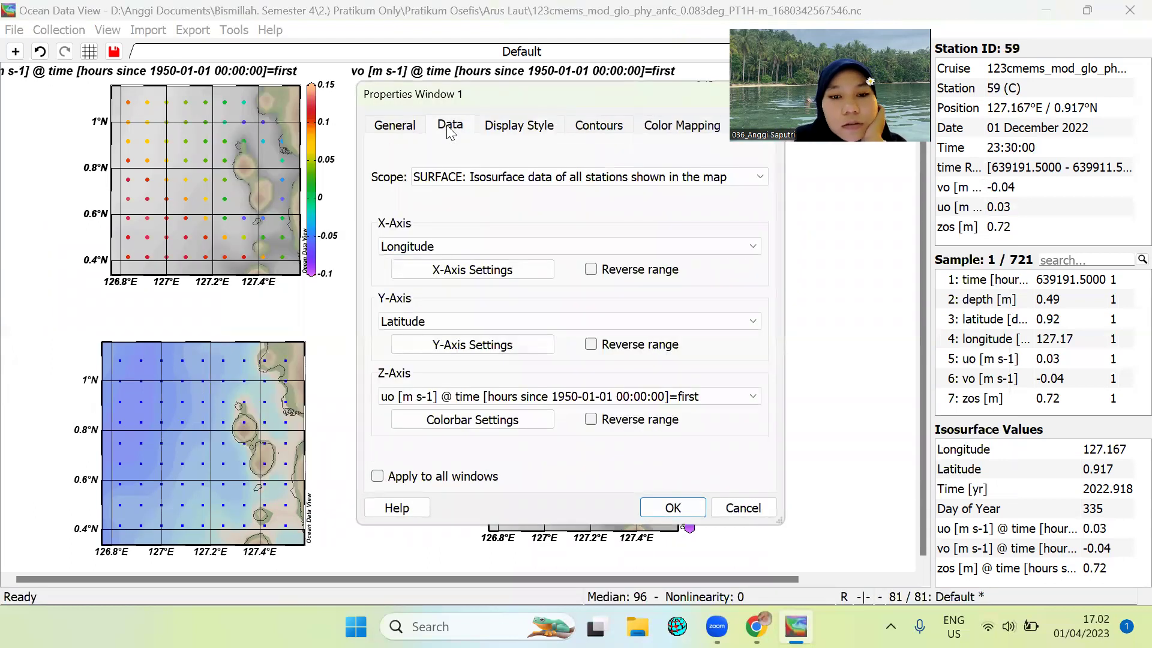
click(477, 396)
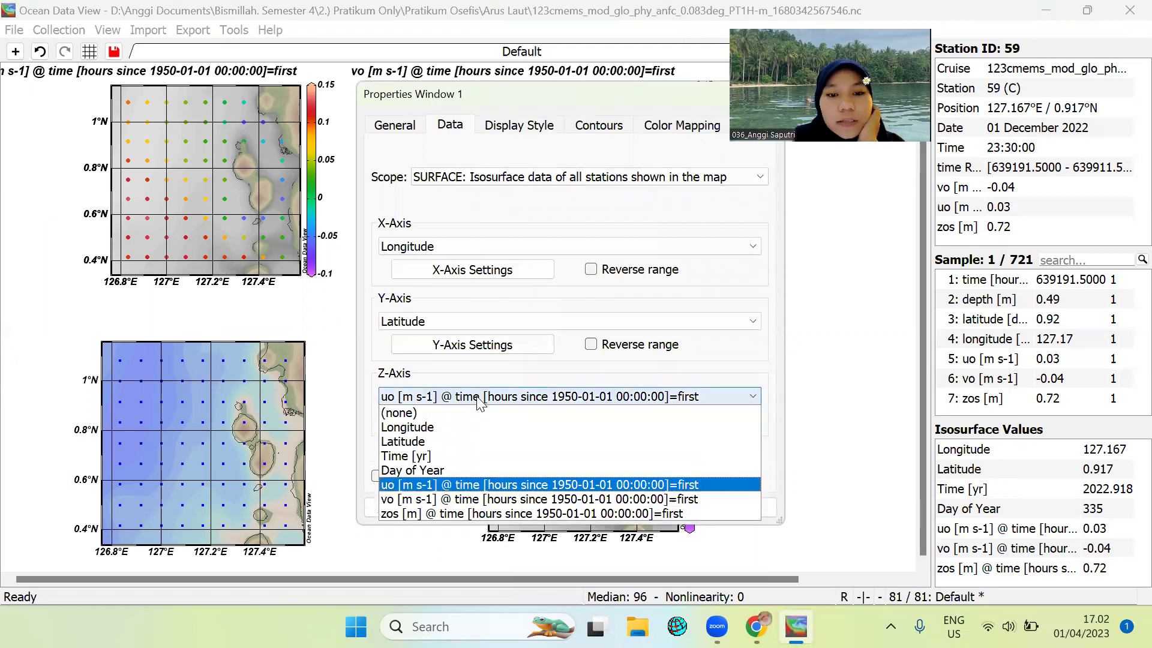
click(504, 488)
click(511, 127)
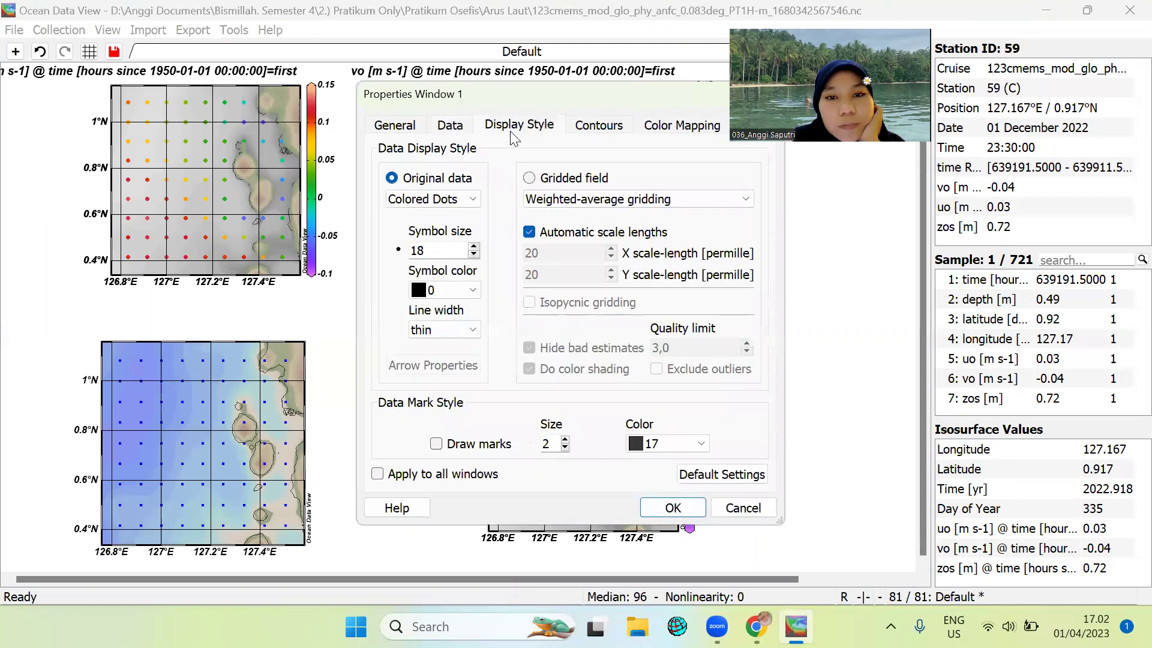
click(576, 204)
click(585, 246)
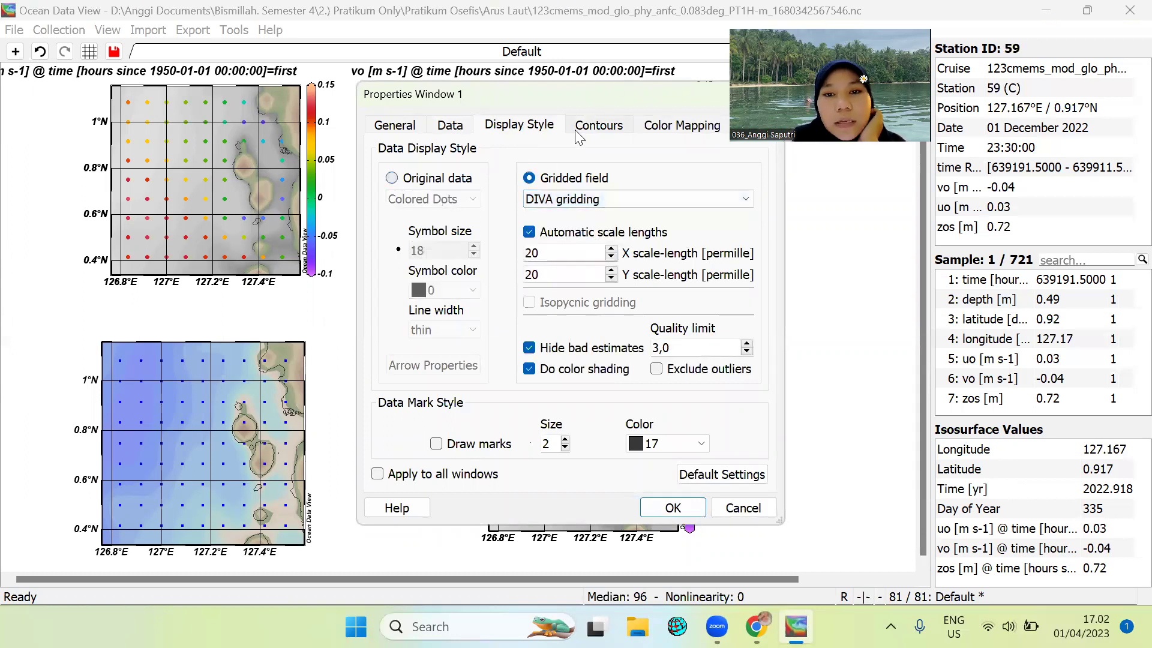
Auto-create the contour lines for the uo map and apply its properties.
click(594, 127)
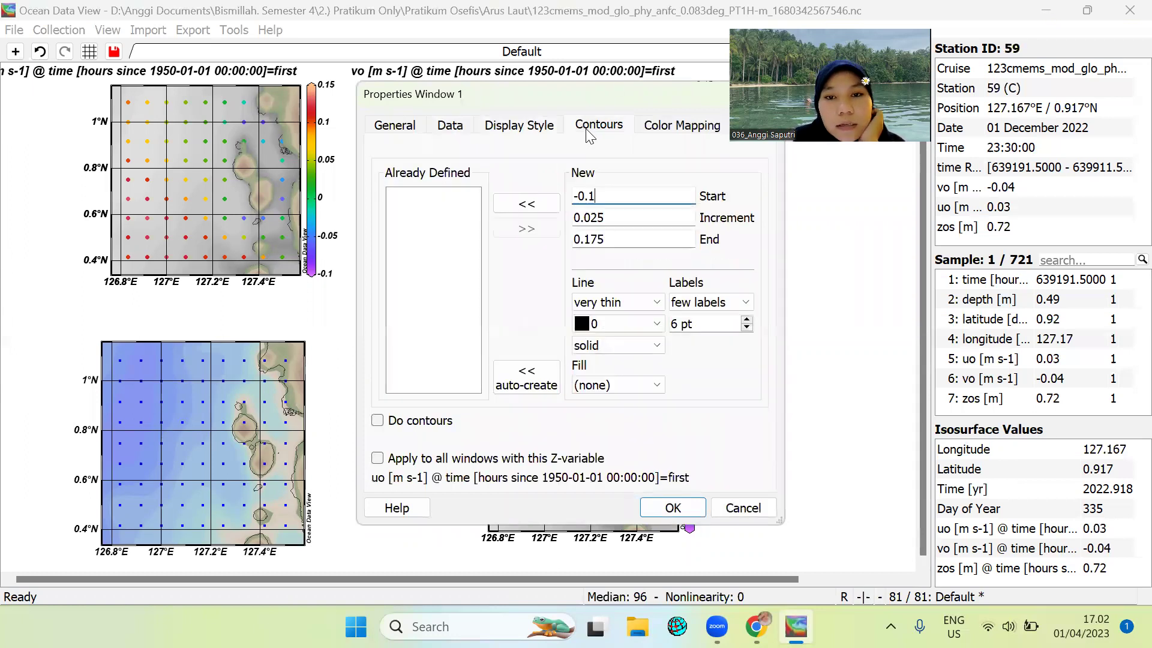
click(542, 384)
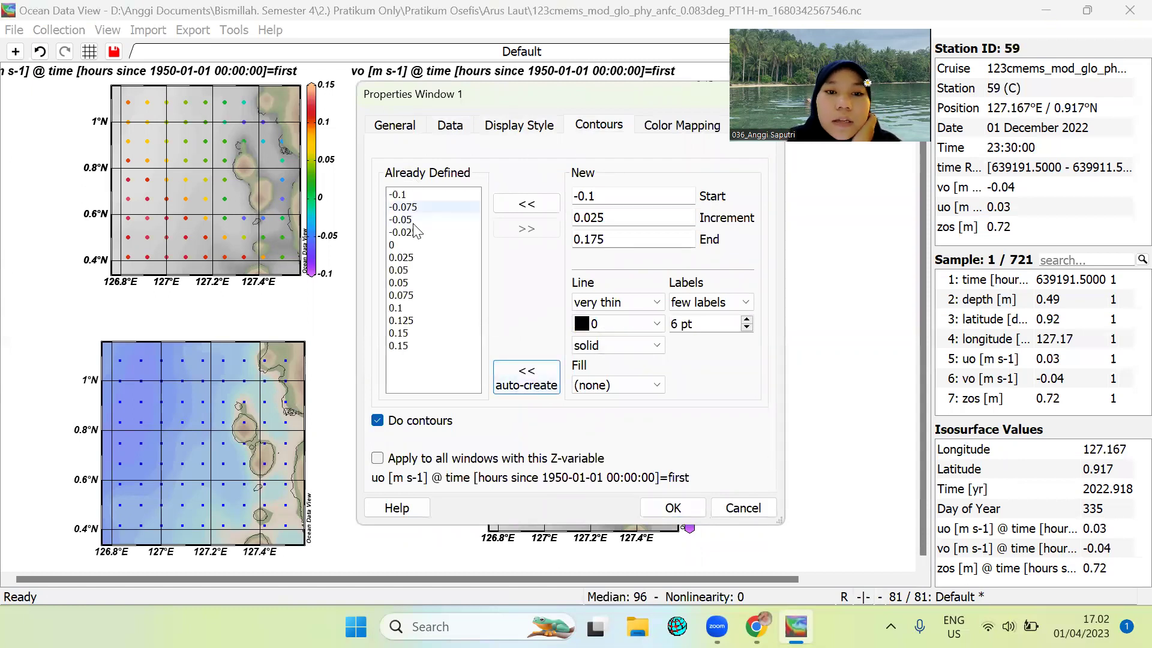
click(673, 508)
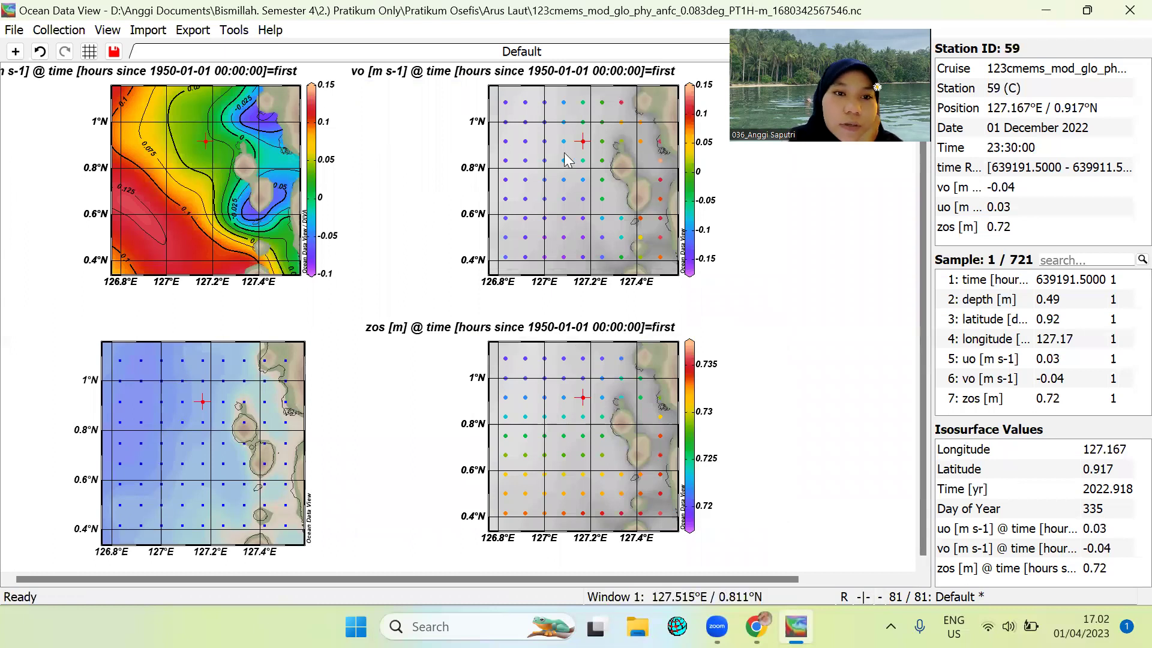
In the vo map's properties, select vo at first time as Z-axis variable and display it as a gridded field with DIVA gridding.
right_click(541, 113)
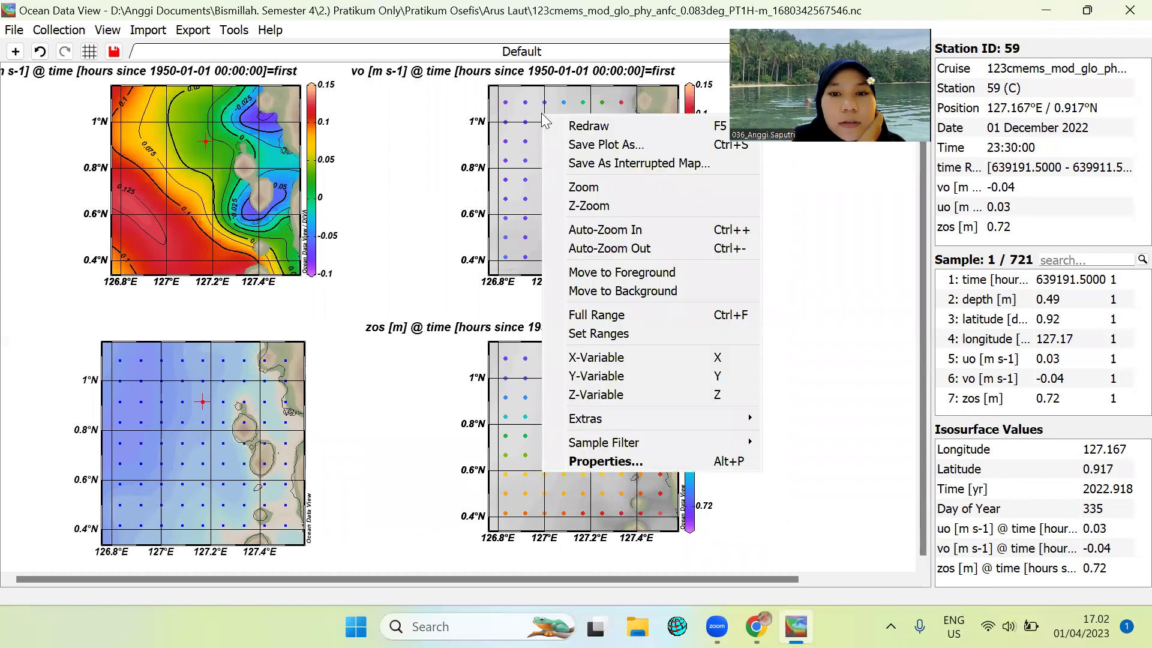
click(691, 461)
click(448, 127)
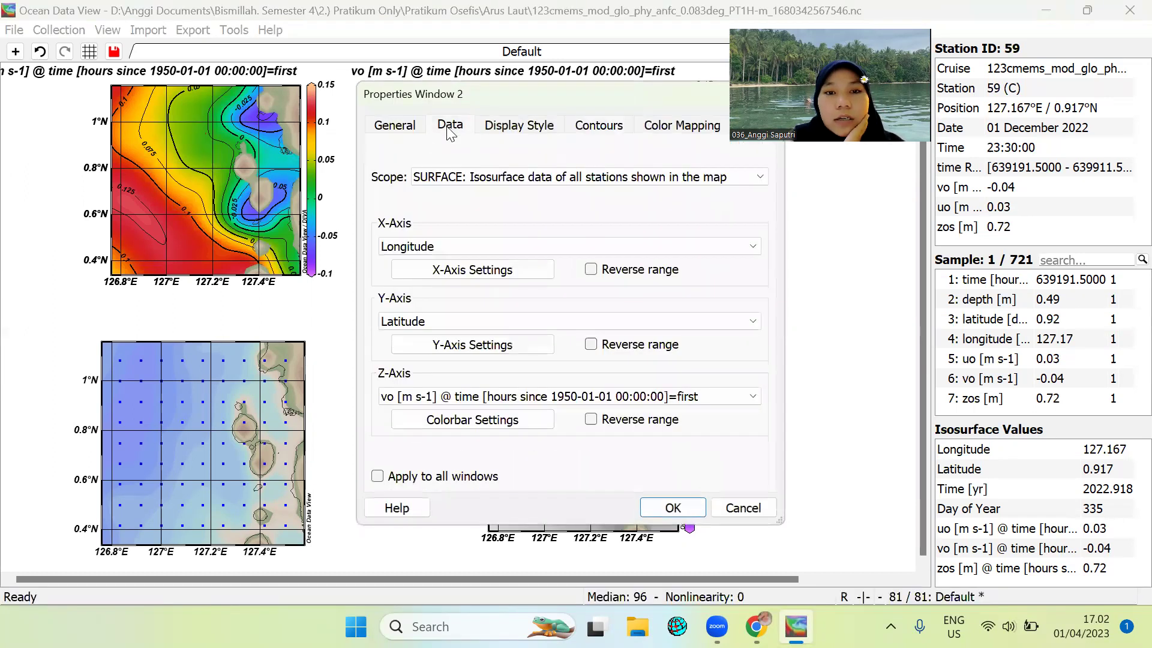
click(457, 396)
click(453, 497)
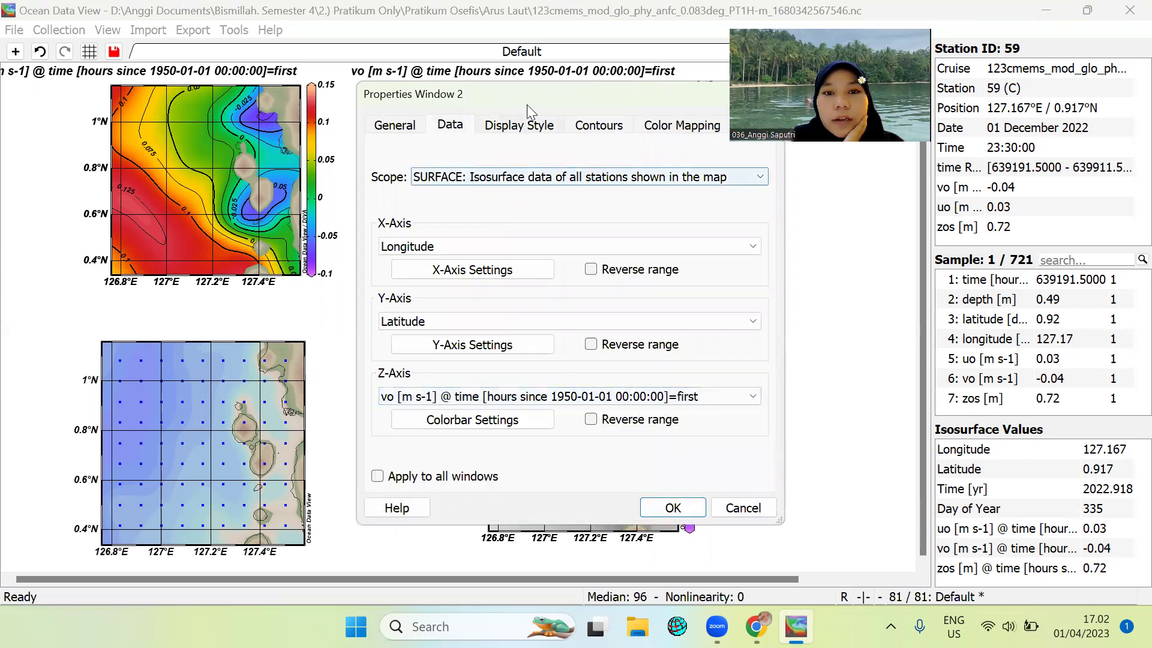
click(526, 132)
click(569, 201)
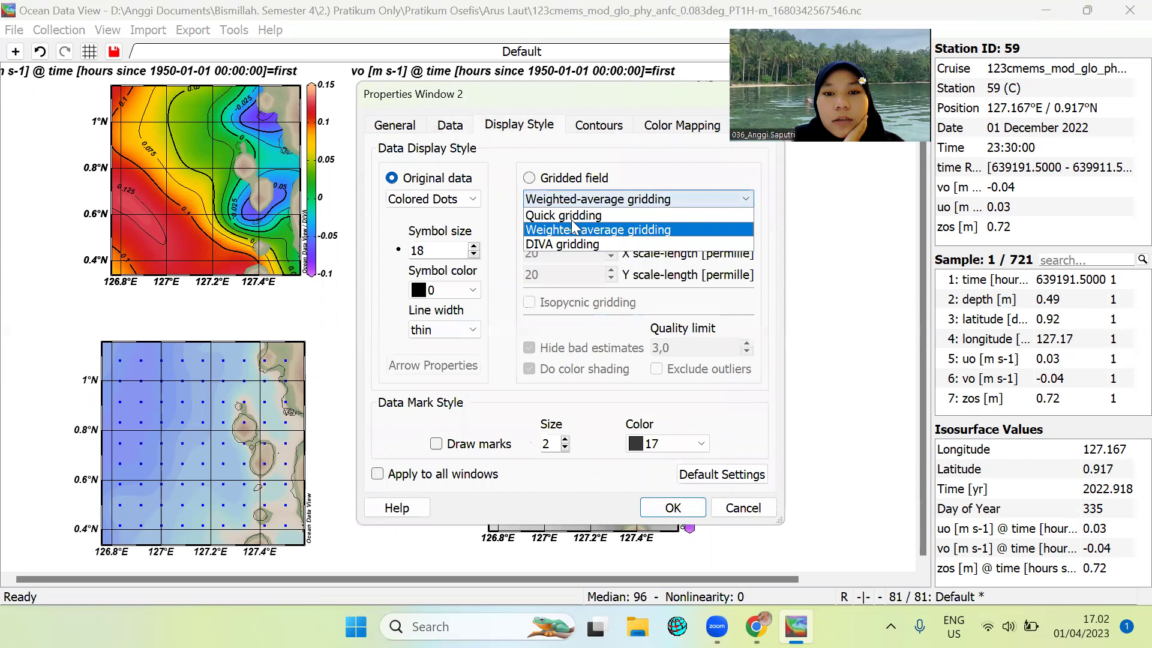
click(582, 245)
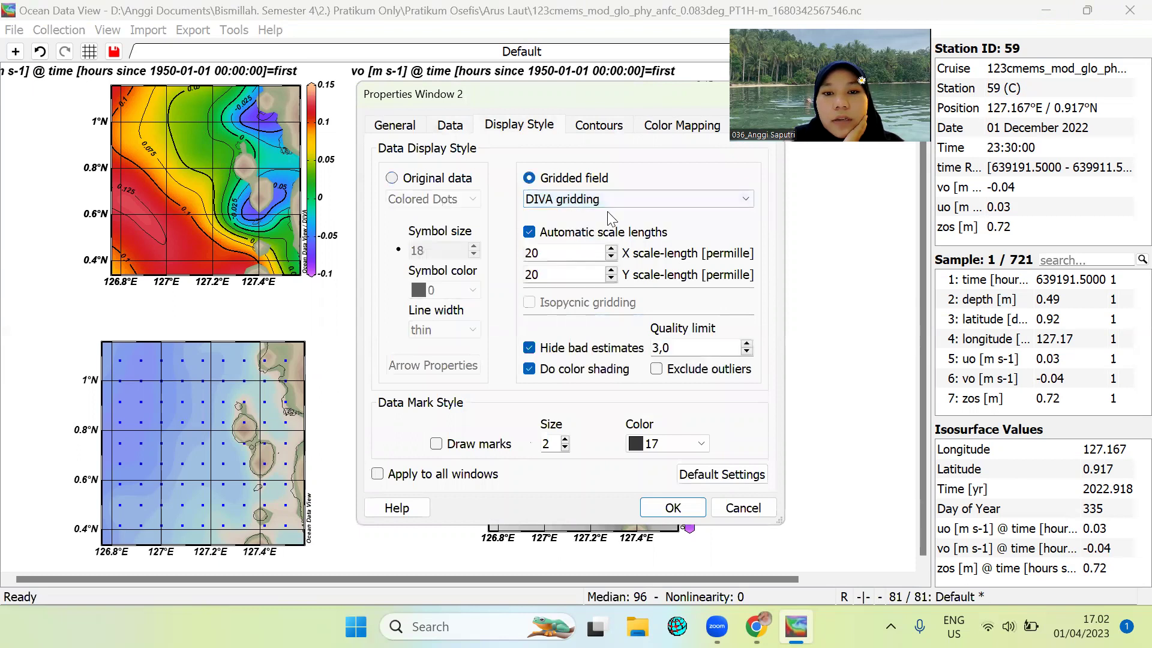
Auto-create the contour lines for the vo map and apply its properties.
click(613, 124)
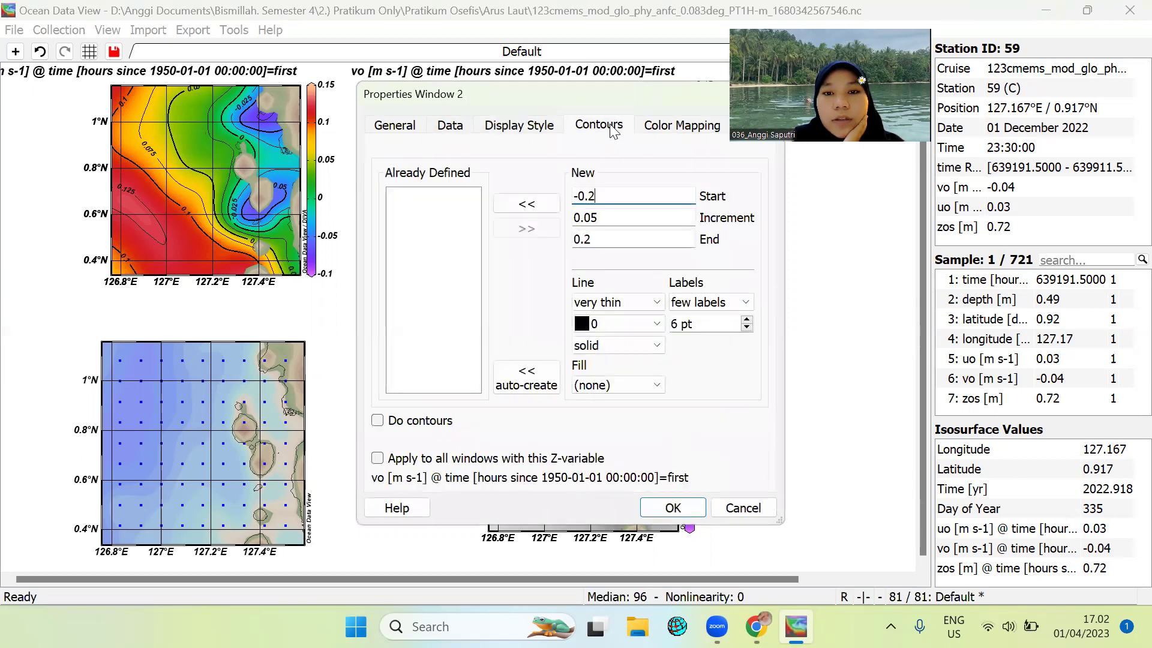
click(533, 390)
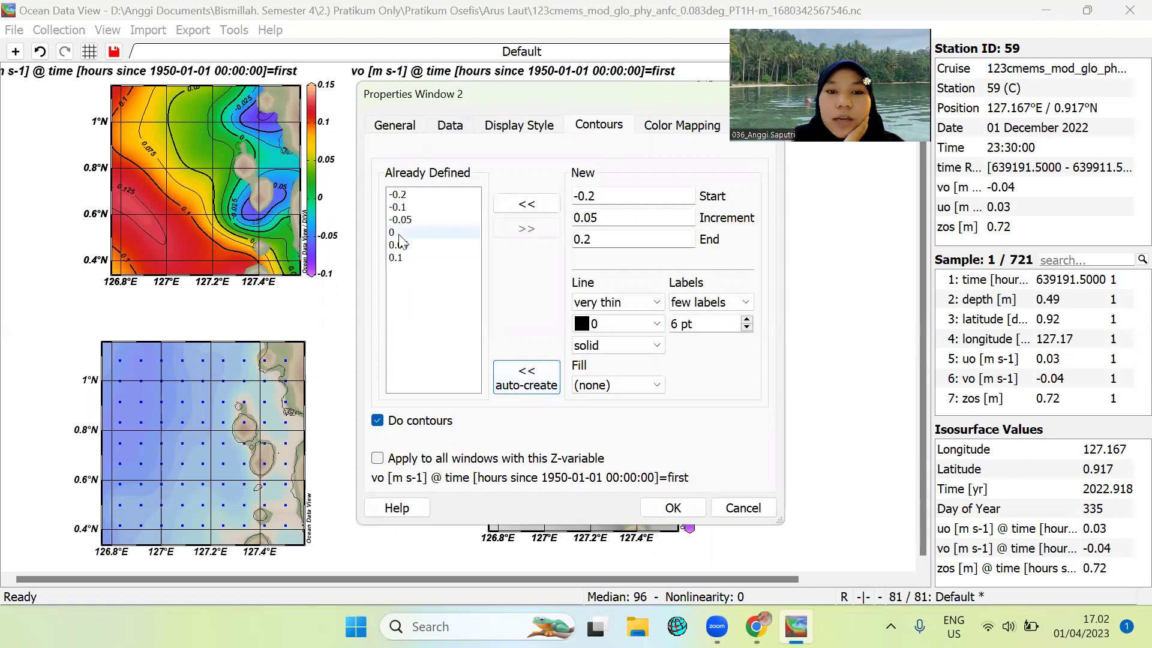
click(674, 508)
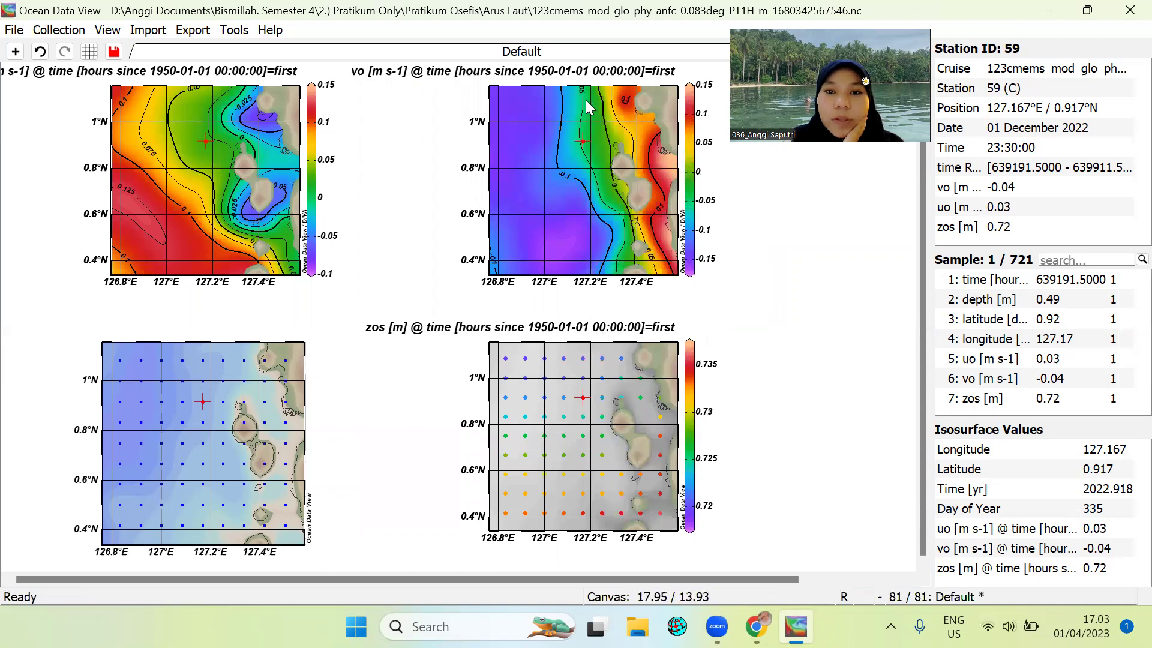
In the zos map's properties, select zos at first time as Z-axis variable and display it as a gridded field with DIVA gridding.
right_click(582, 398)
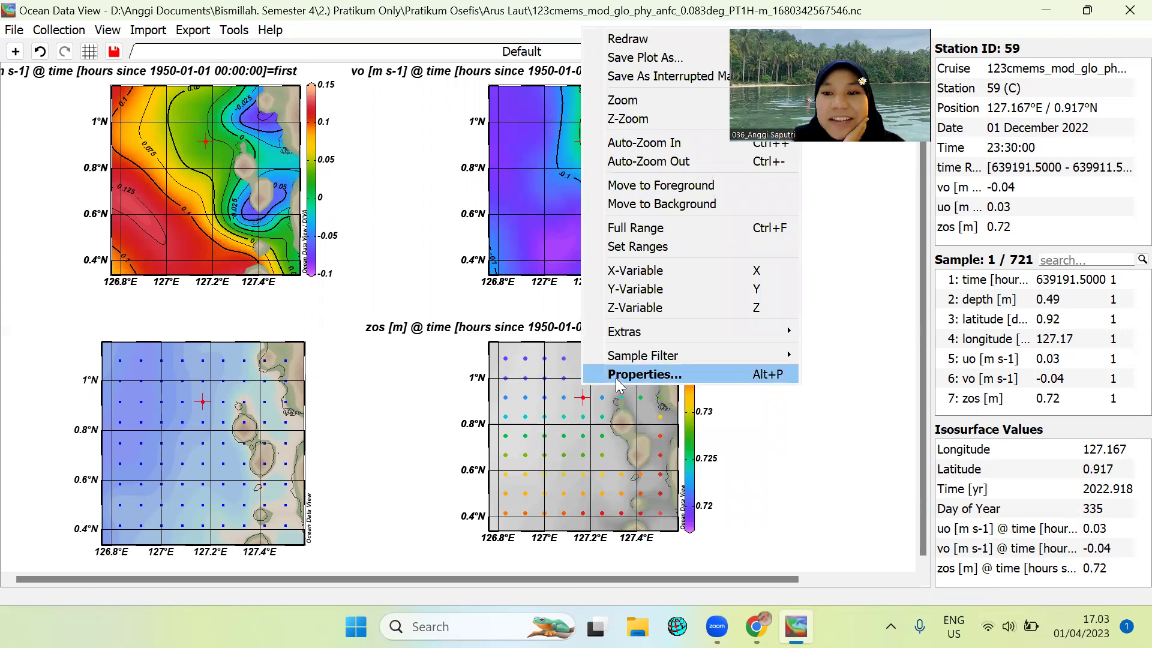
click(582, 416)
right_click(586, 388)
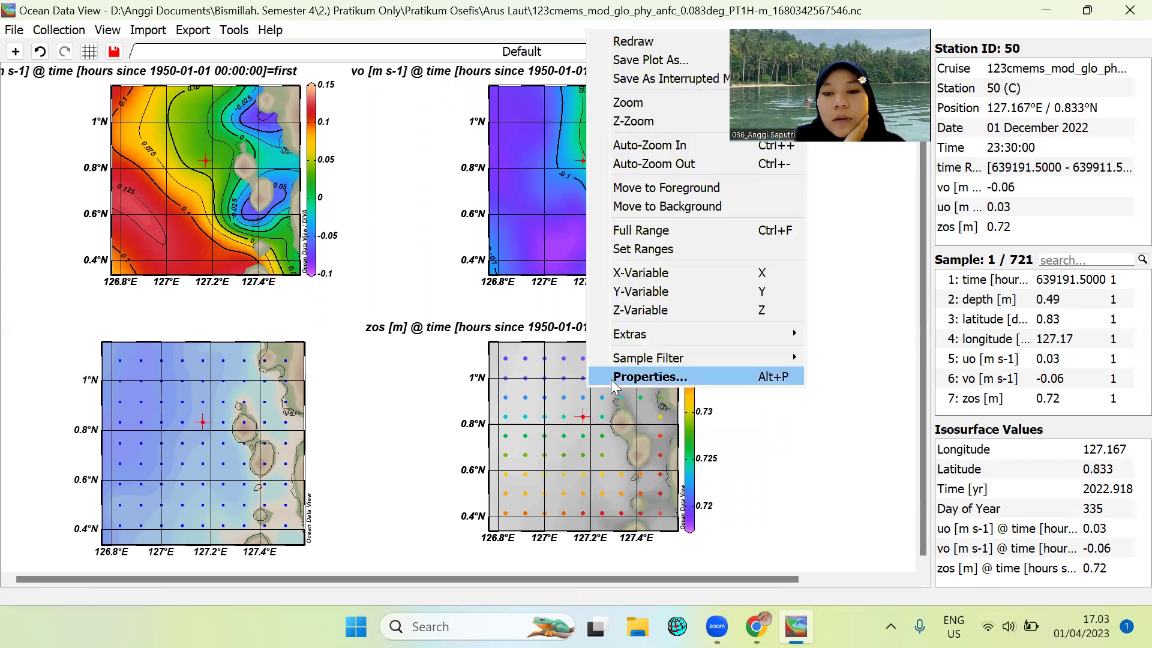
click(610, 379)
click(450, 126)
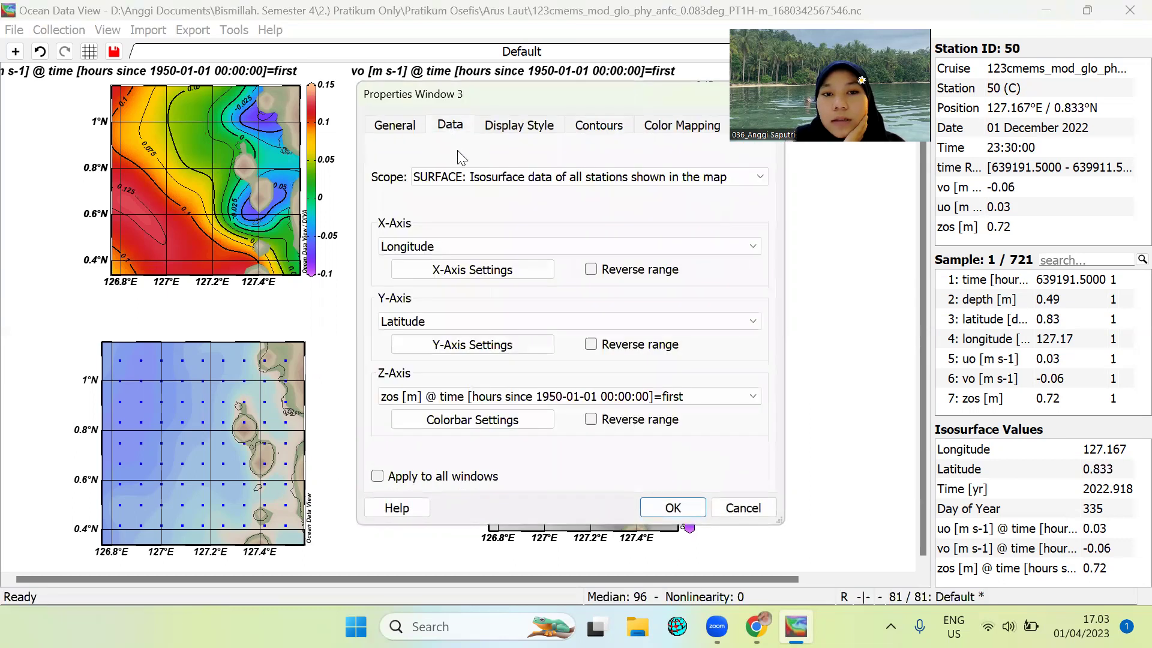
click(507, 397)
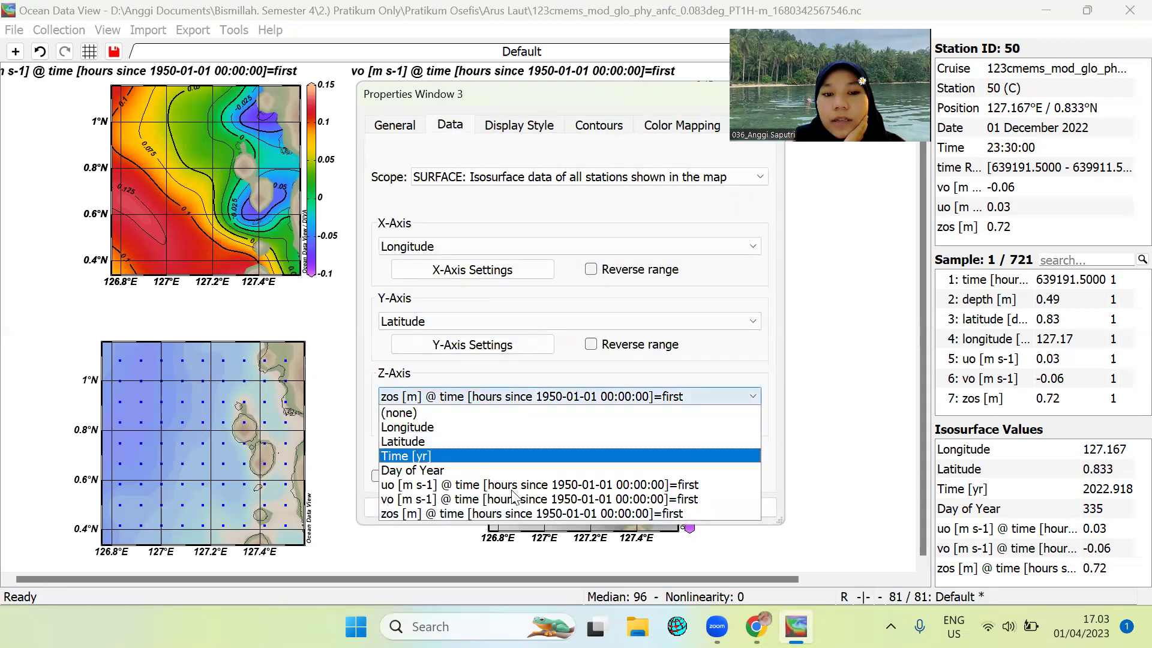
click(527, 518)
click(514, 124)
click(604, 200)
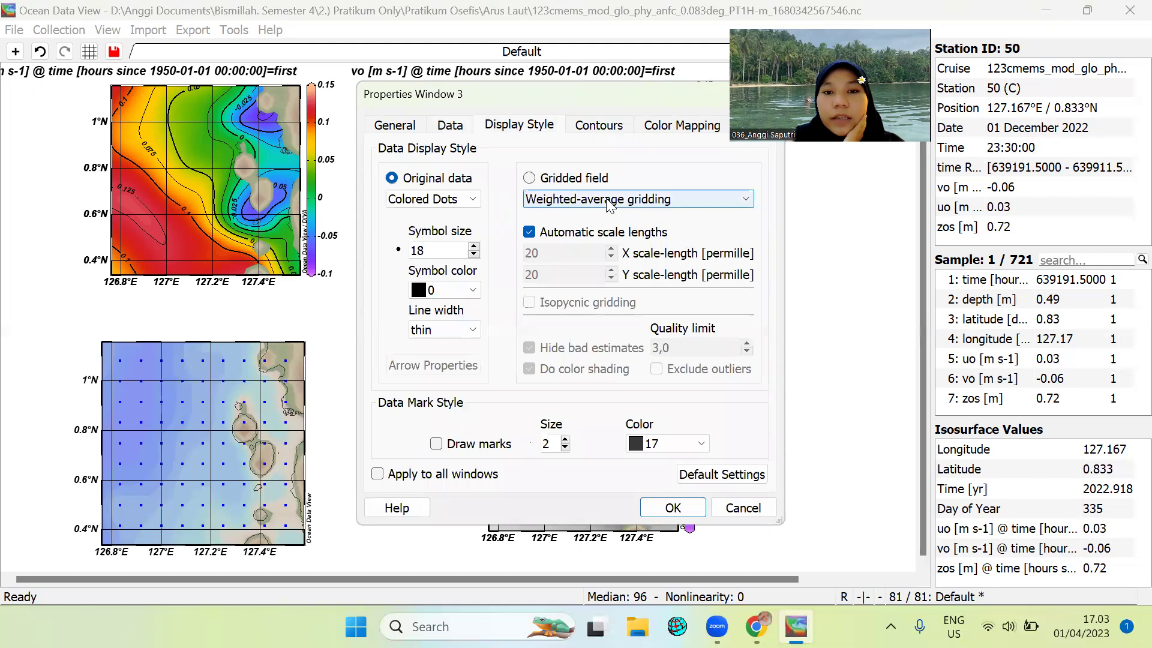
click(613, 246)
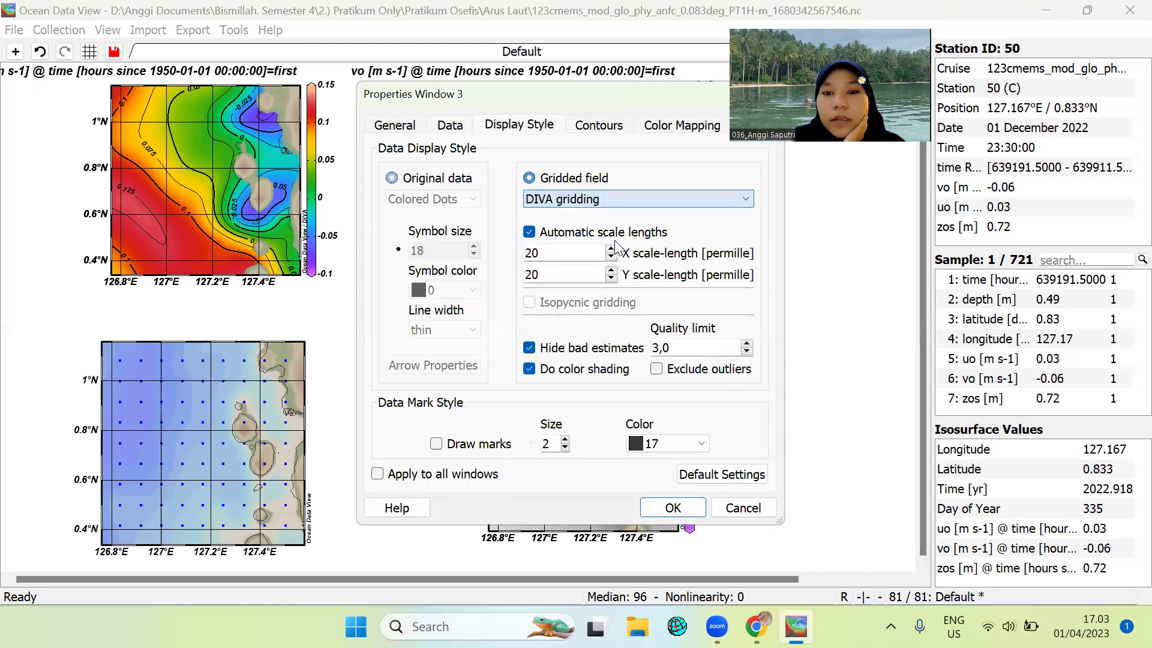
Auto-create the contour lines for the zos map and apply its properties.
click(599, 124)
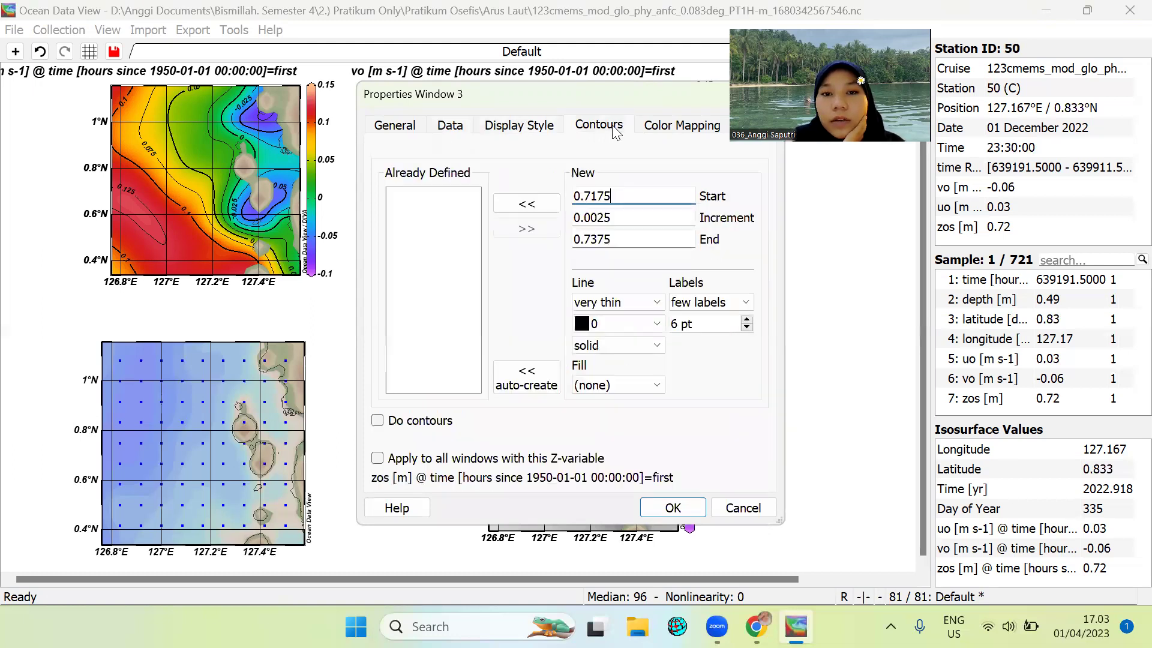
click(526, 378)
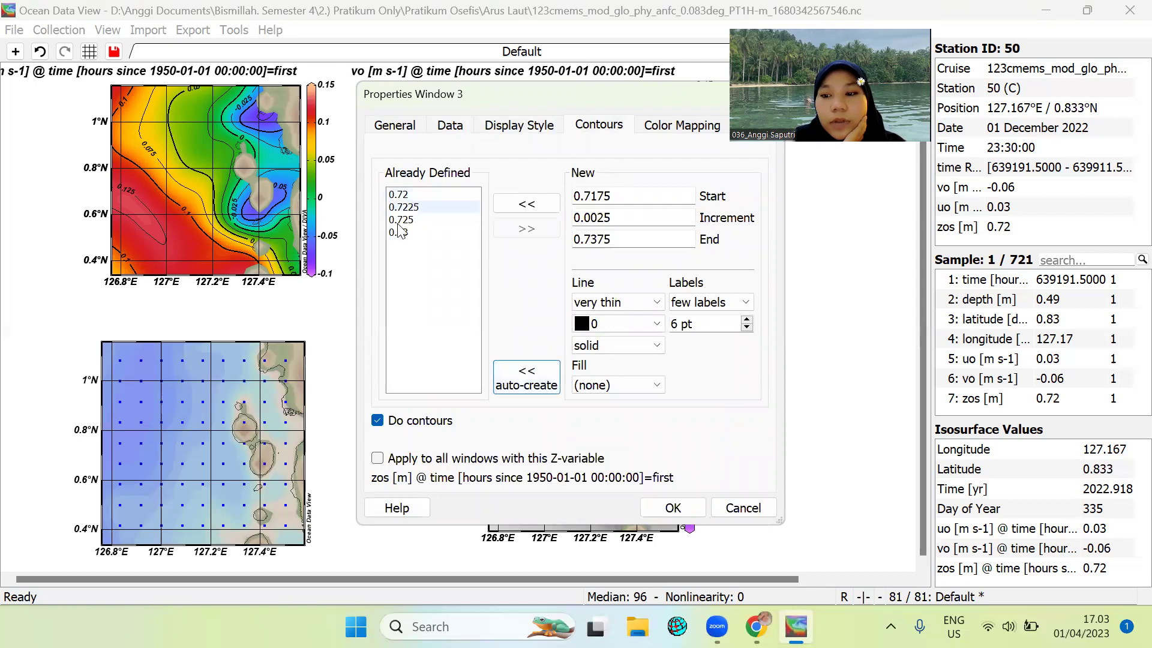
click(671, 508)
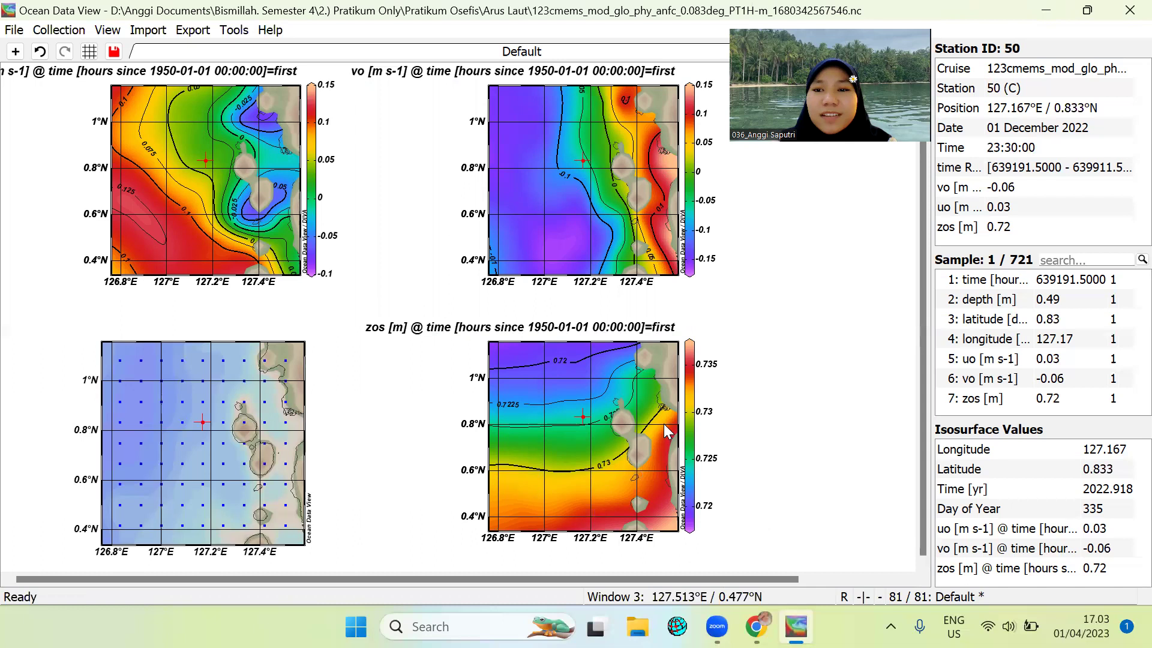
right_click(194, 126)
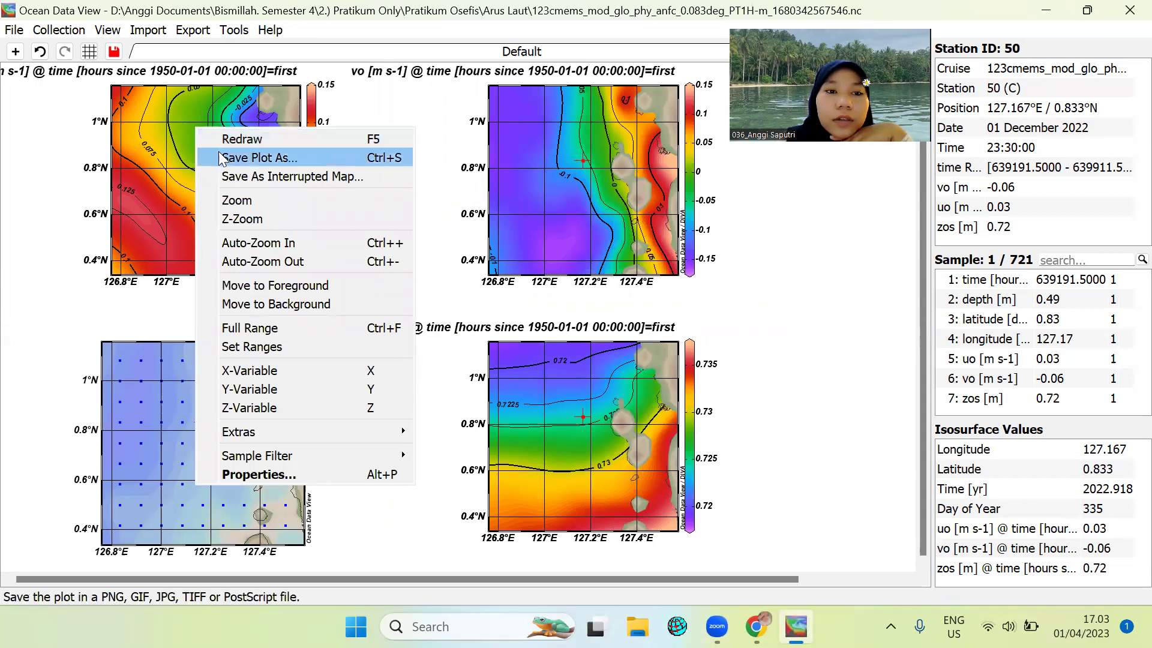
click(231, 159)
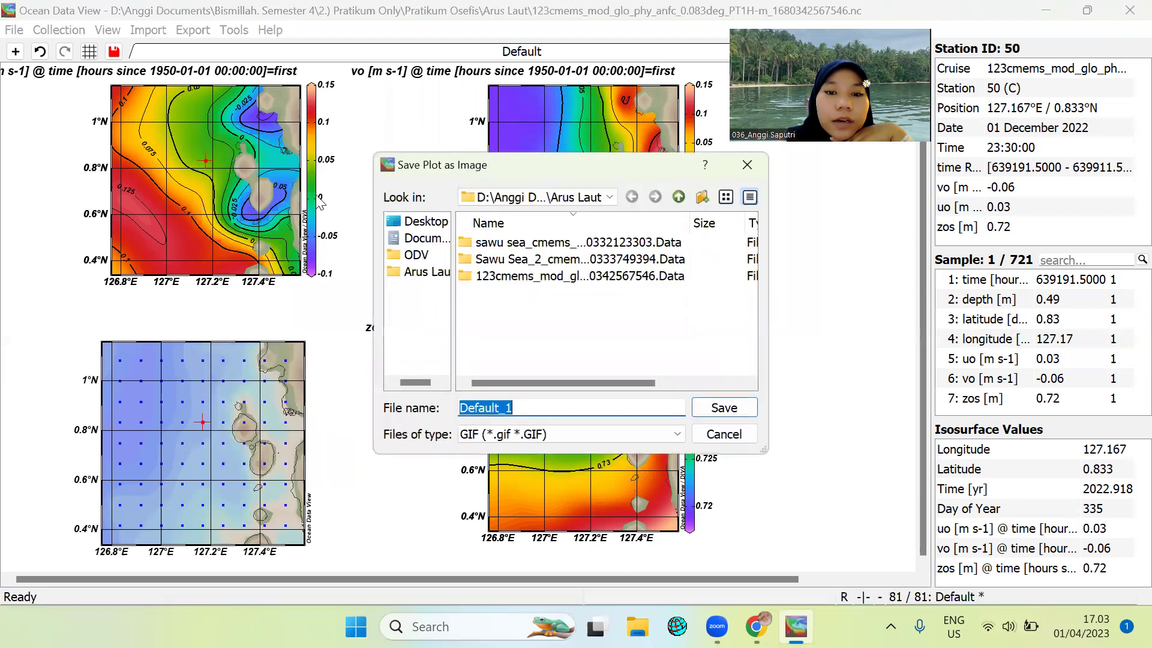
click(528, 435)
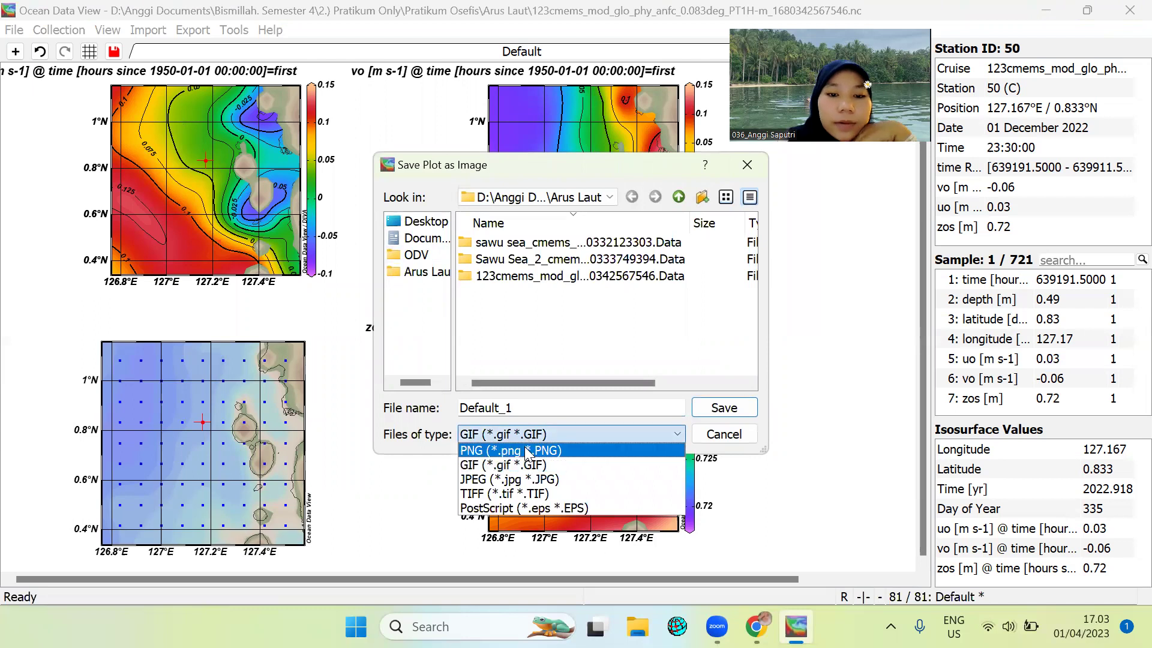
click(525, 450)
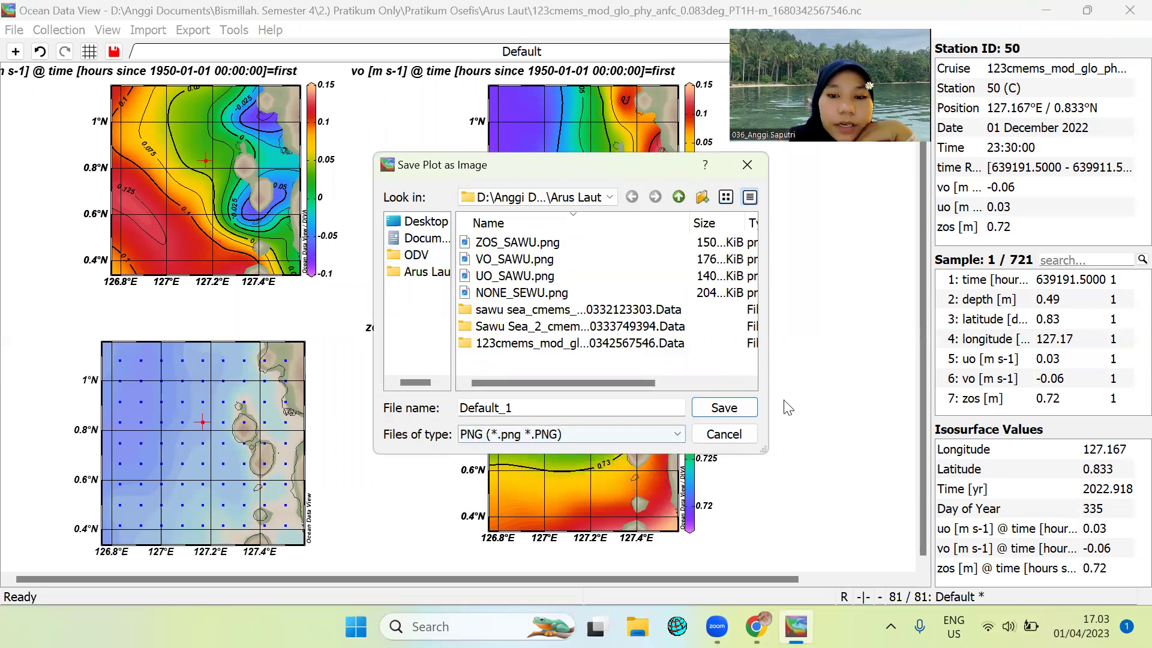
click(746, 166)
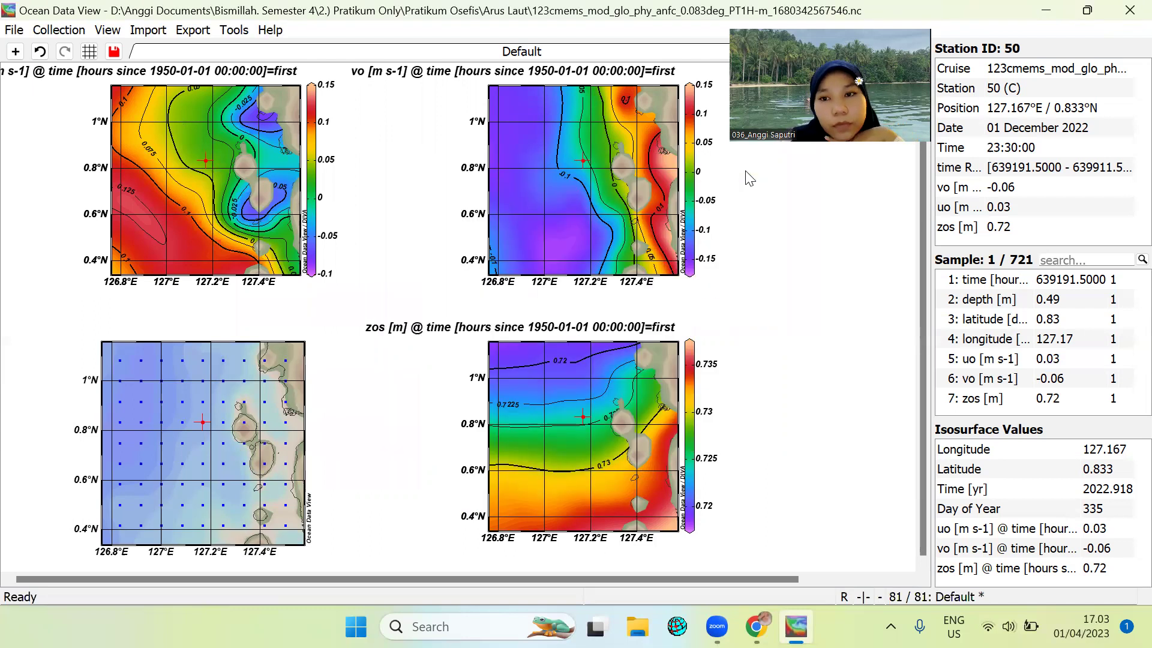
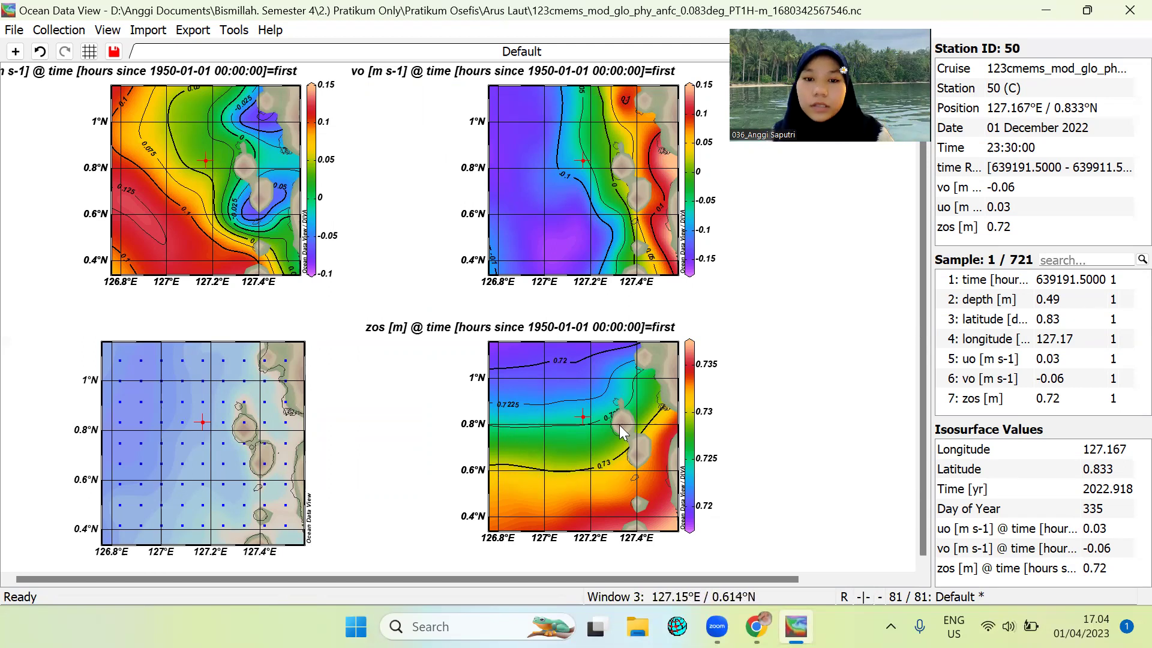
right_click(858, 215)
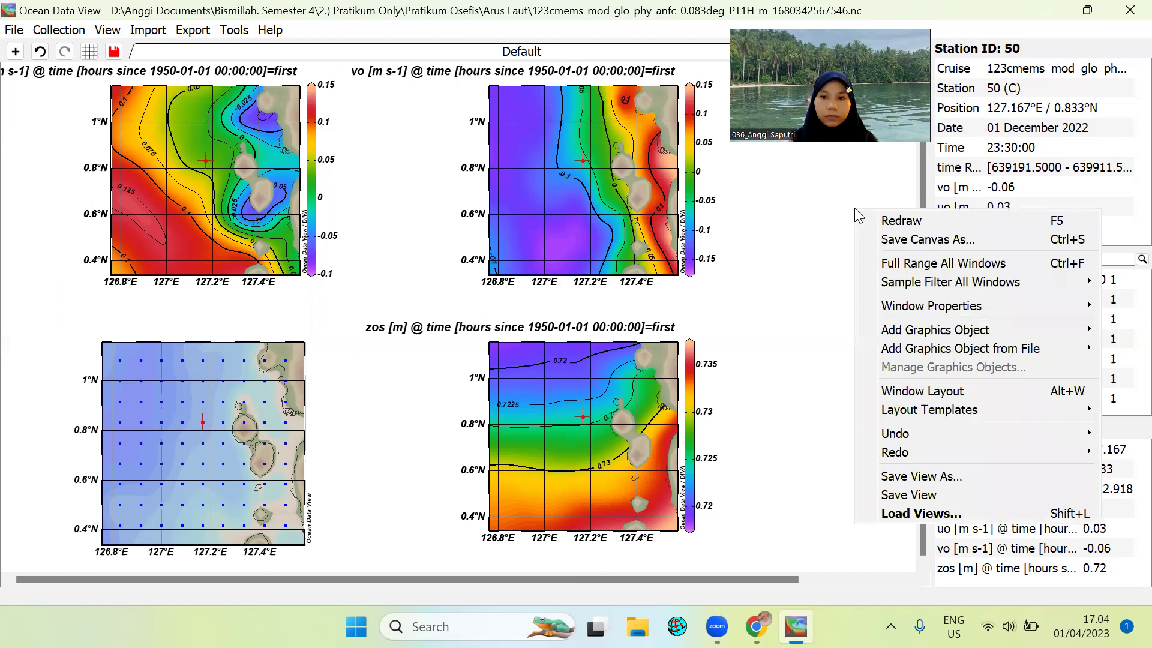
click(817, 220)
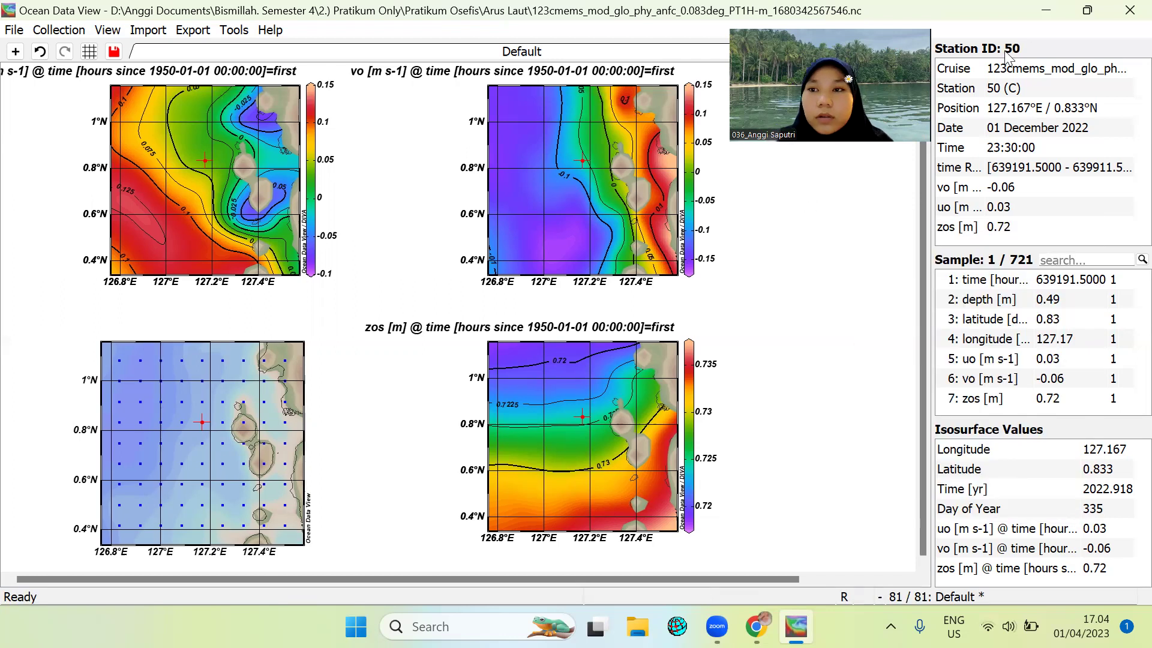